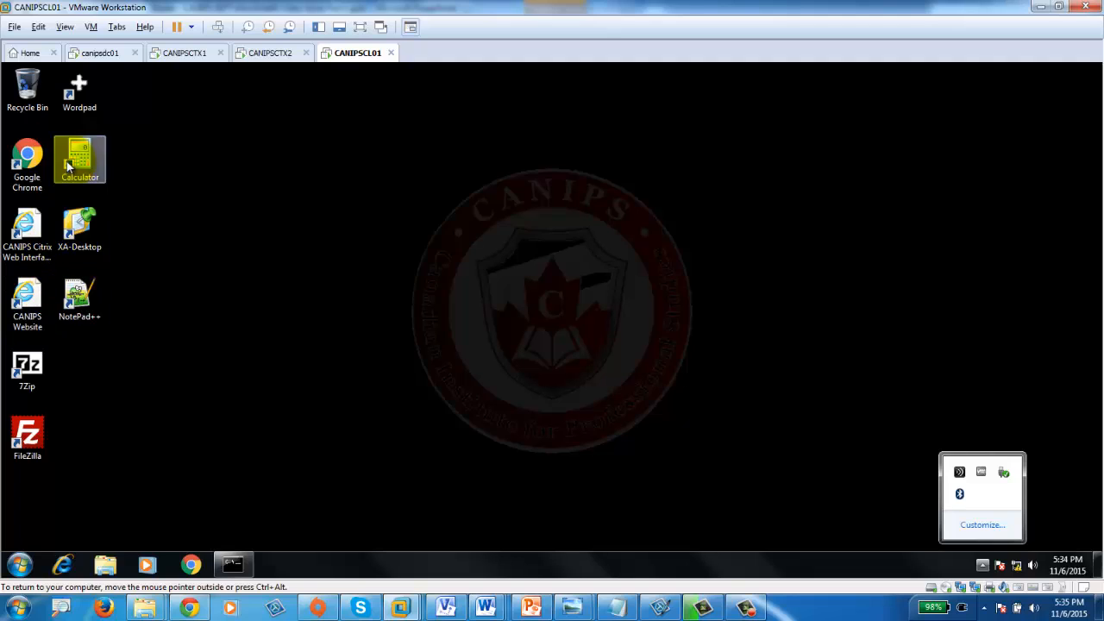
# Step: Launch Calculator on the CANIPSCL01 desktop and move its window clear of the desktop icons
pyautogui.doubleClick(79, 158)
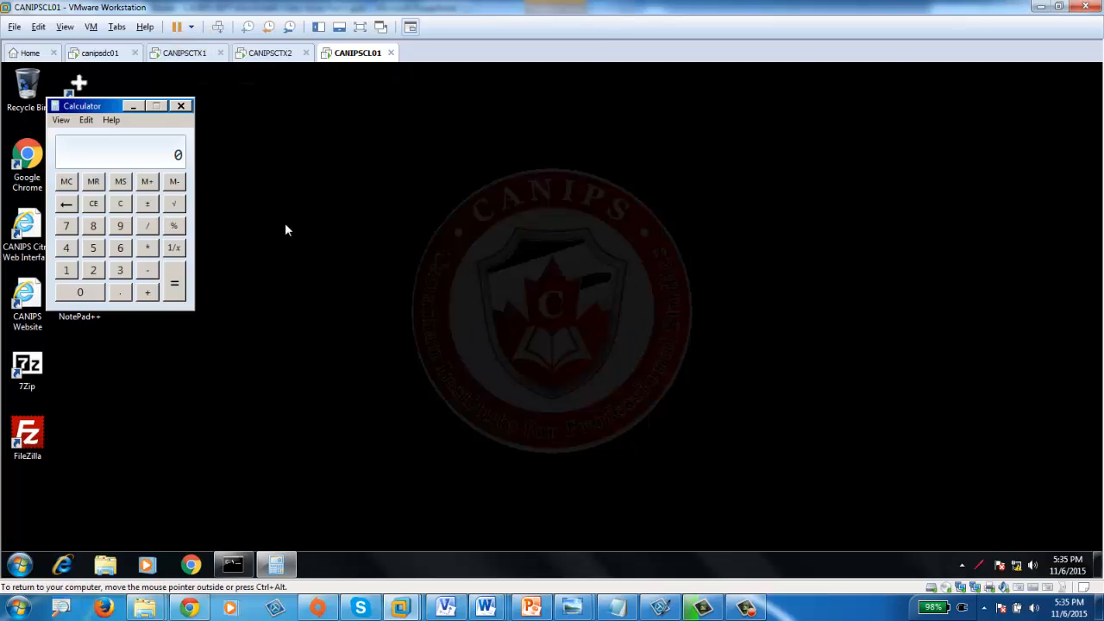
pyautogui.moveTo(107, 113); pyautogui.dragTo(932, 127)
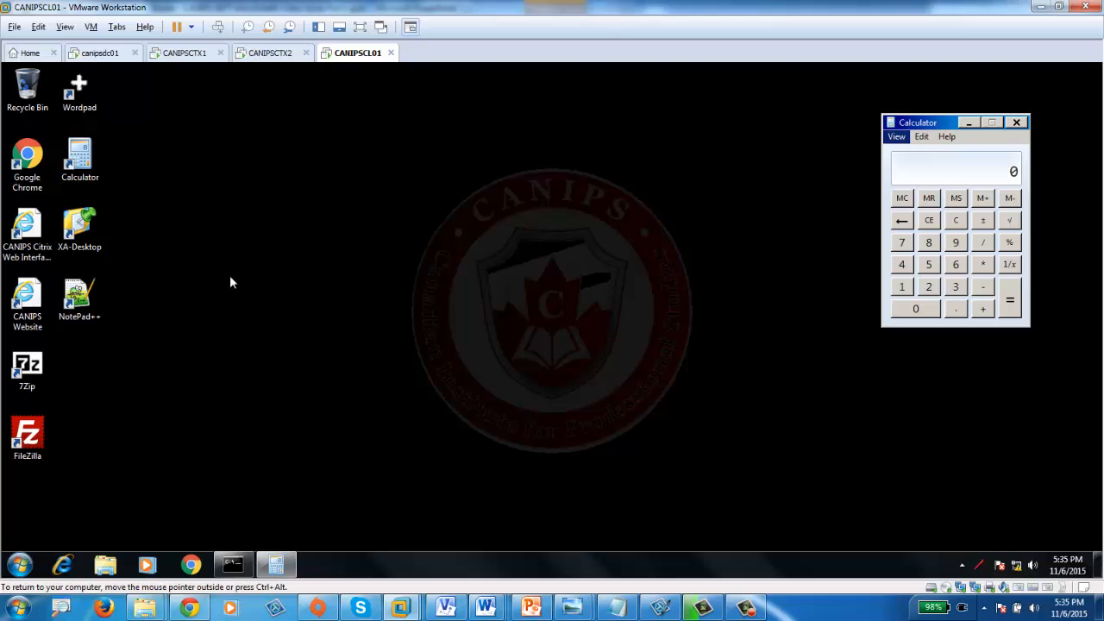
# Step: Switch to the CANIPSCTX1 machine and review the policy information, computer policies and user policies in Citrix AppCenter
pyautogui.click(184, 52)
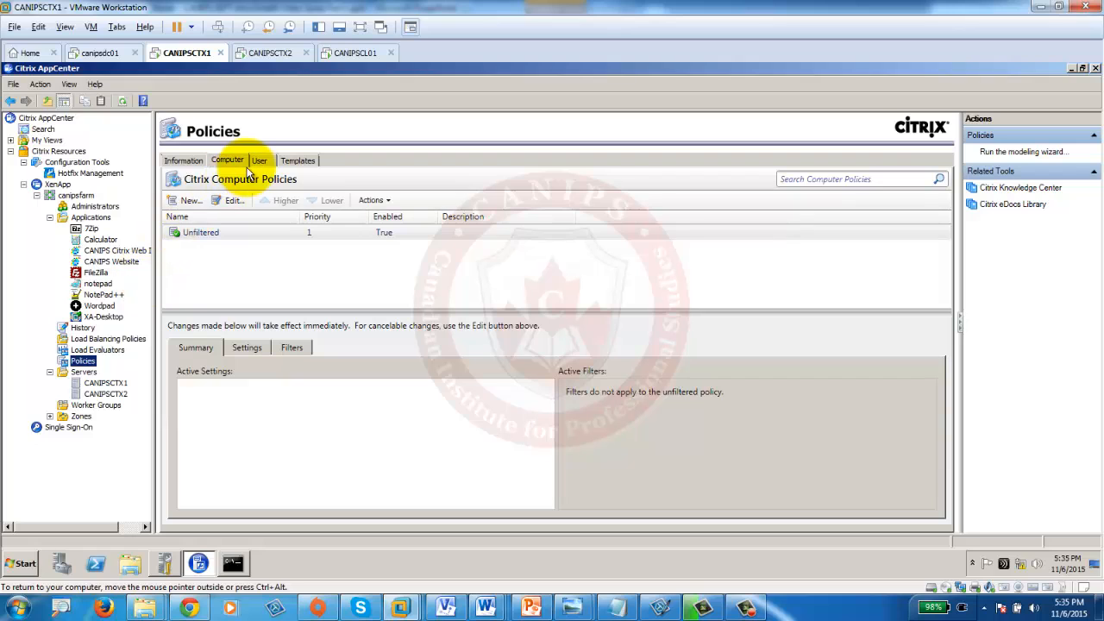
pyautogui.click(184, 161)
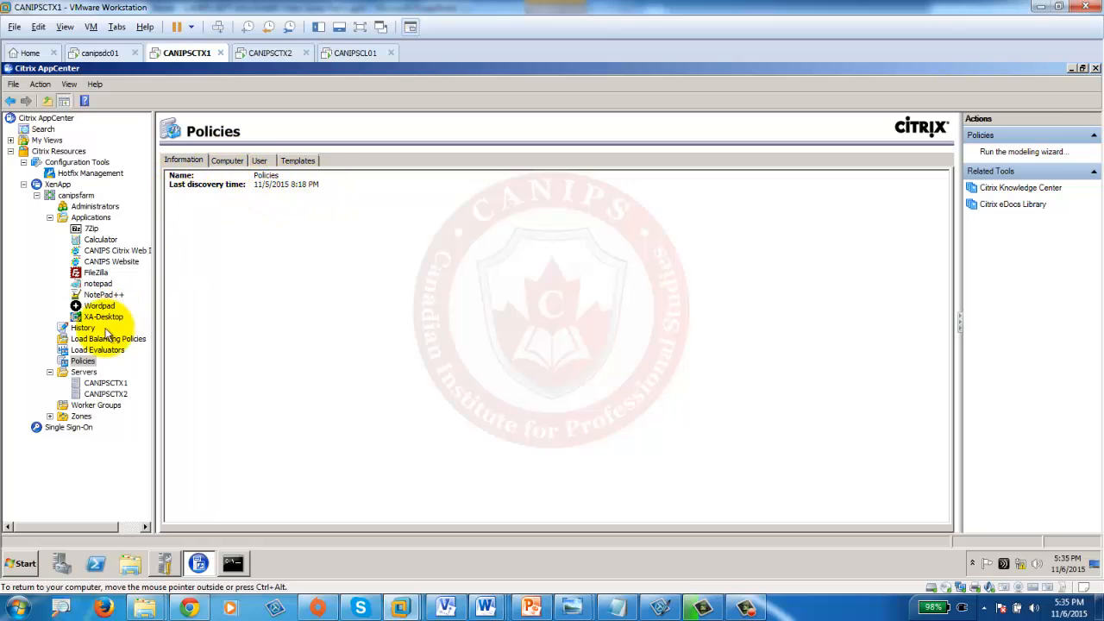
pyautogui.click(228, 162)
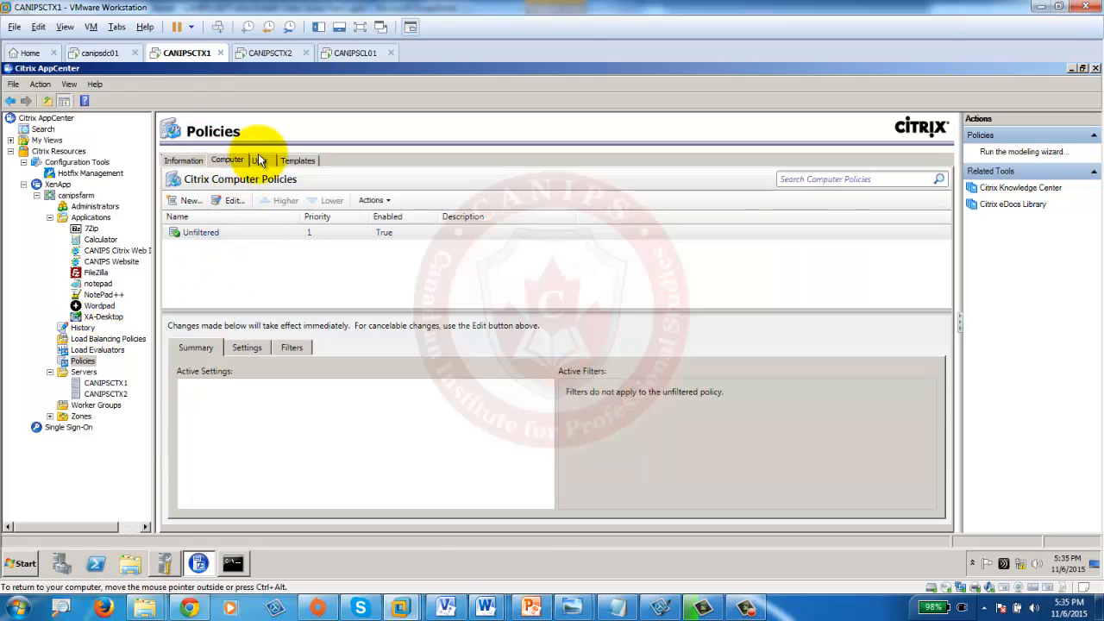
pyautogui.click(260, 161)
pyautogui.click(227, 162)
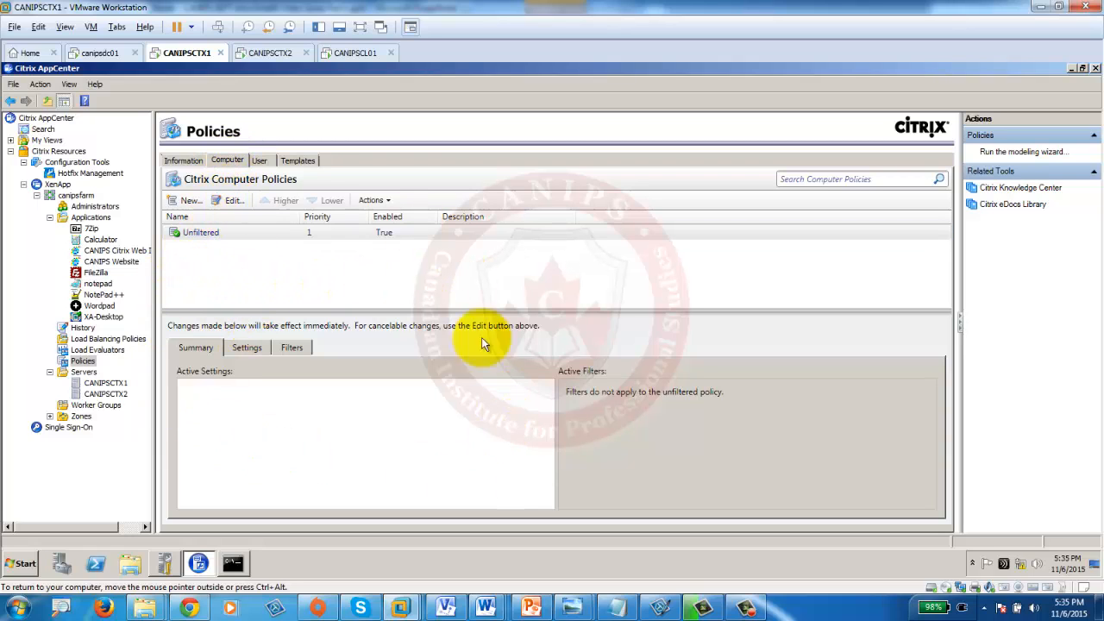
pyautogui.click(259, 161)
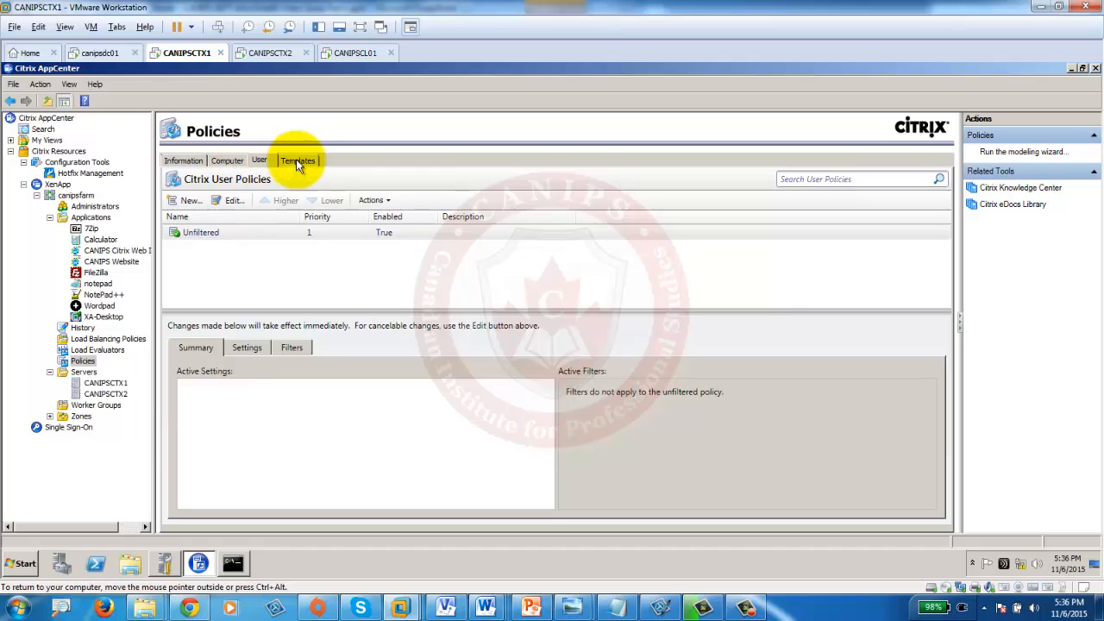
# Step: Examine the Citrix policy templates with the Name column widened, viewing the High Definition User Experience and High Server Scalability user settings
pyautogui.click(303, 162)
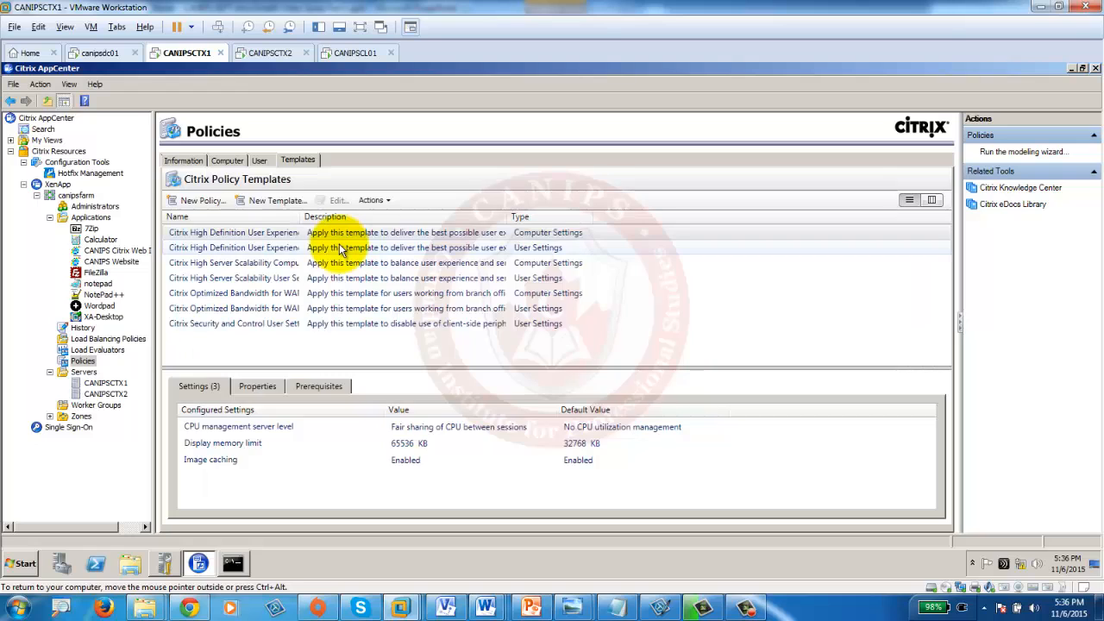
pyautogui.click(192, 233)
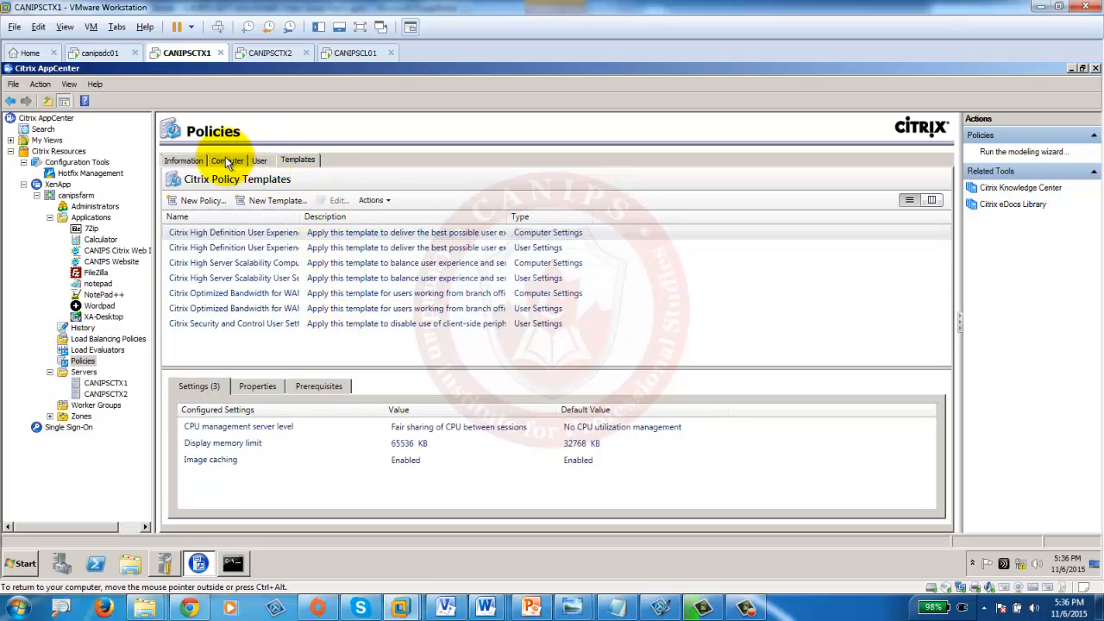
pyautogui.click(548, 233)
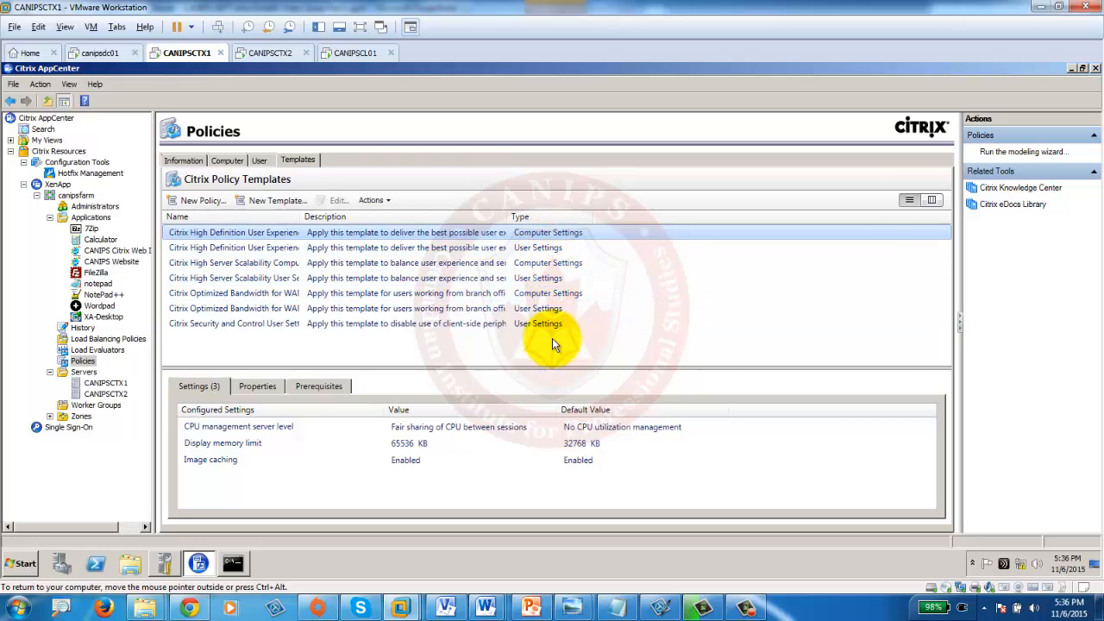
pyautogui.moveTo(304, 217); pyautogui.dragTo(413, 216)
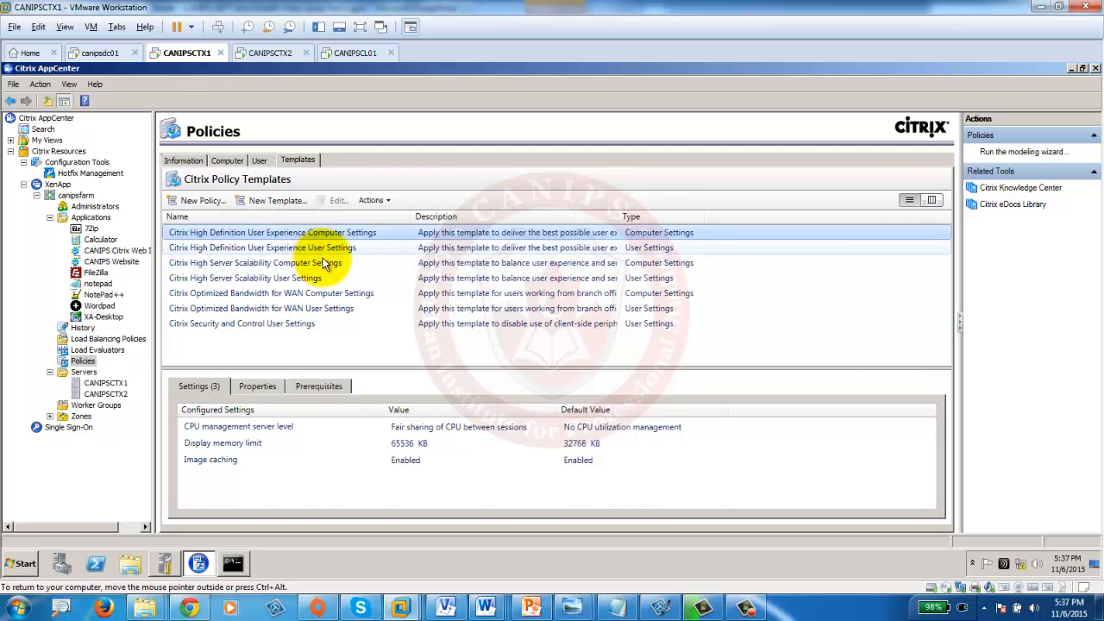
pyautogui.click(319, 250)
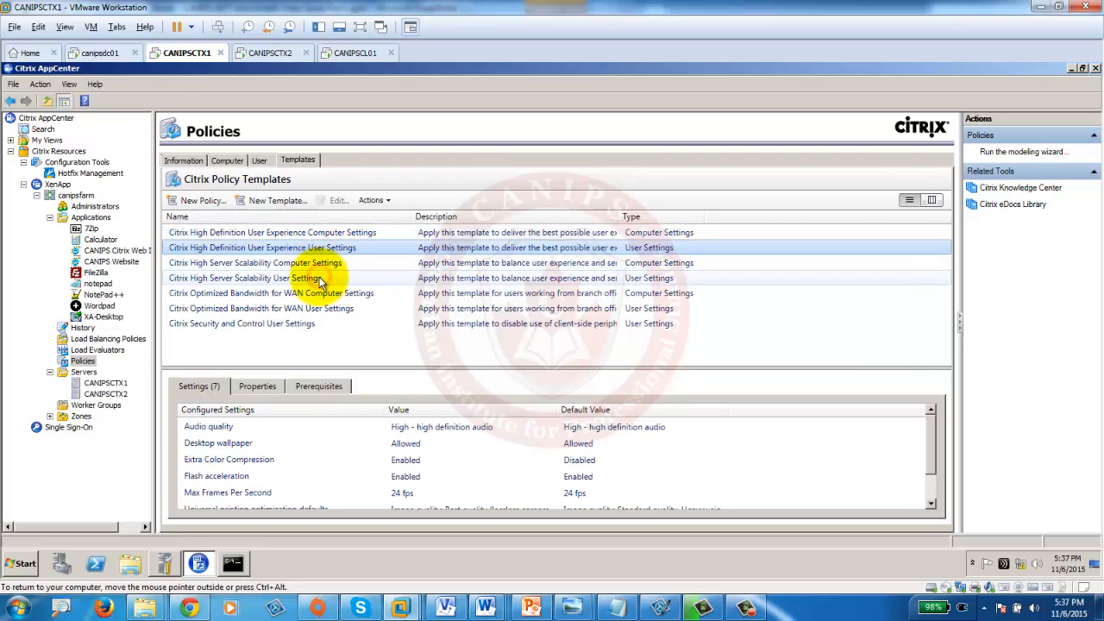
pyautogui.click(319, 279)
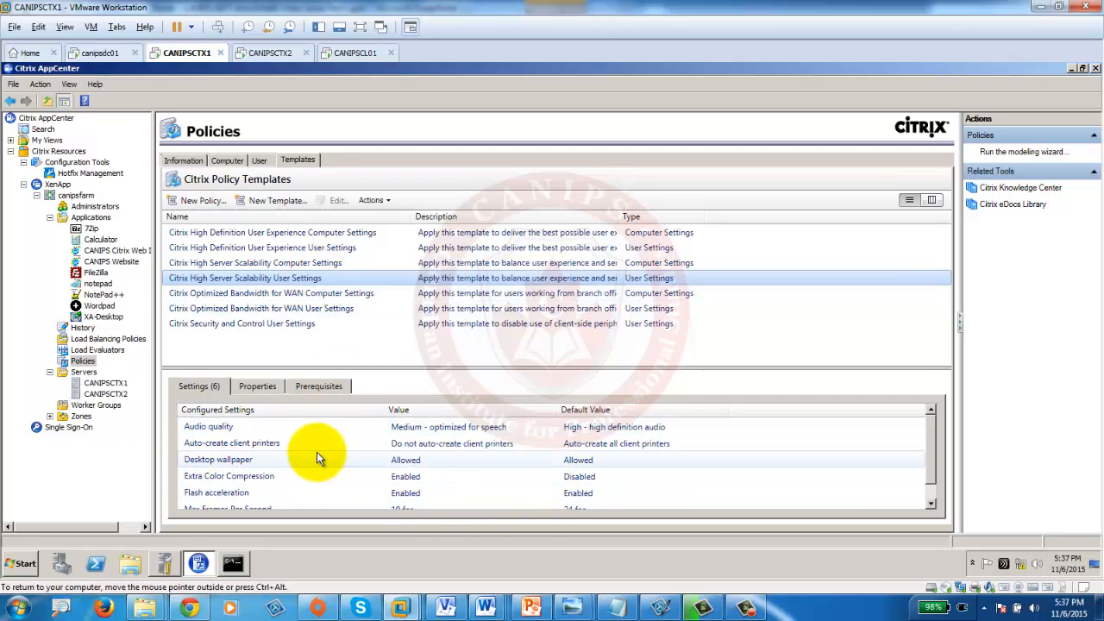
# Step: Select the Unfiltered policy among the Citrix computer policies and dismiss the Windows color scheme prompt
pyautogui.click(225, 162)
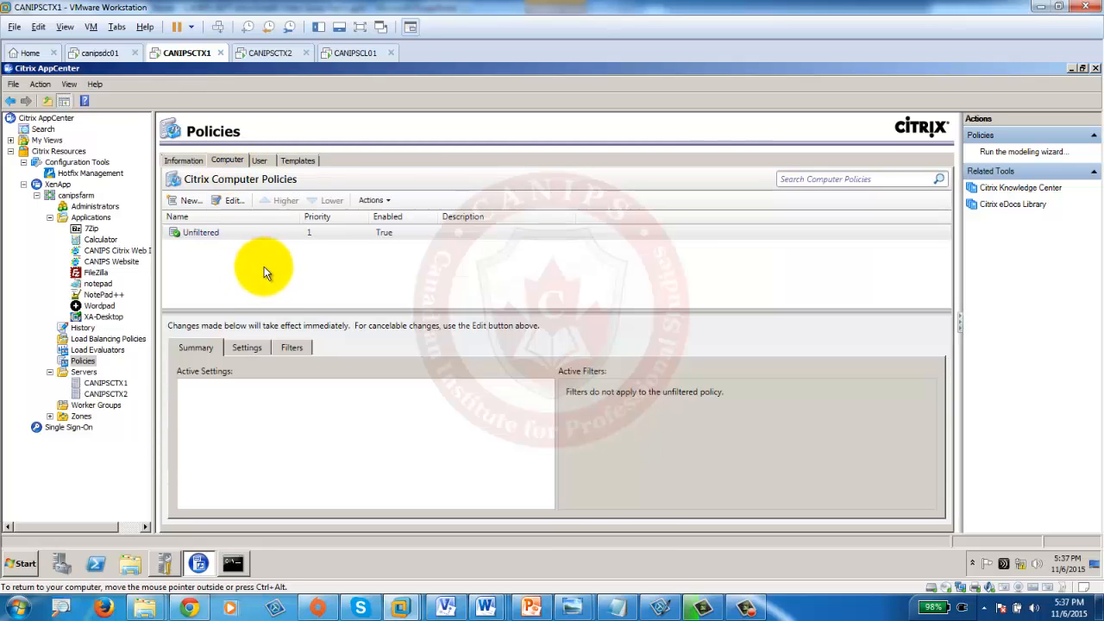
pyautogui.click(215, 233)
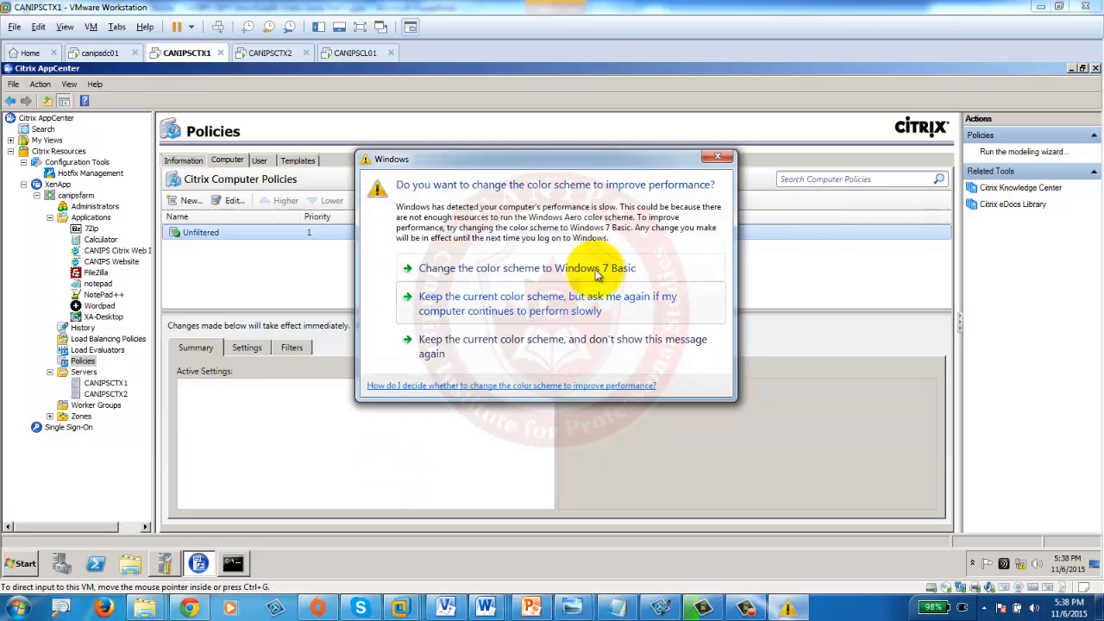
pyautogui.click(719, 156)
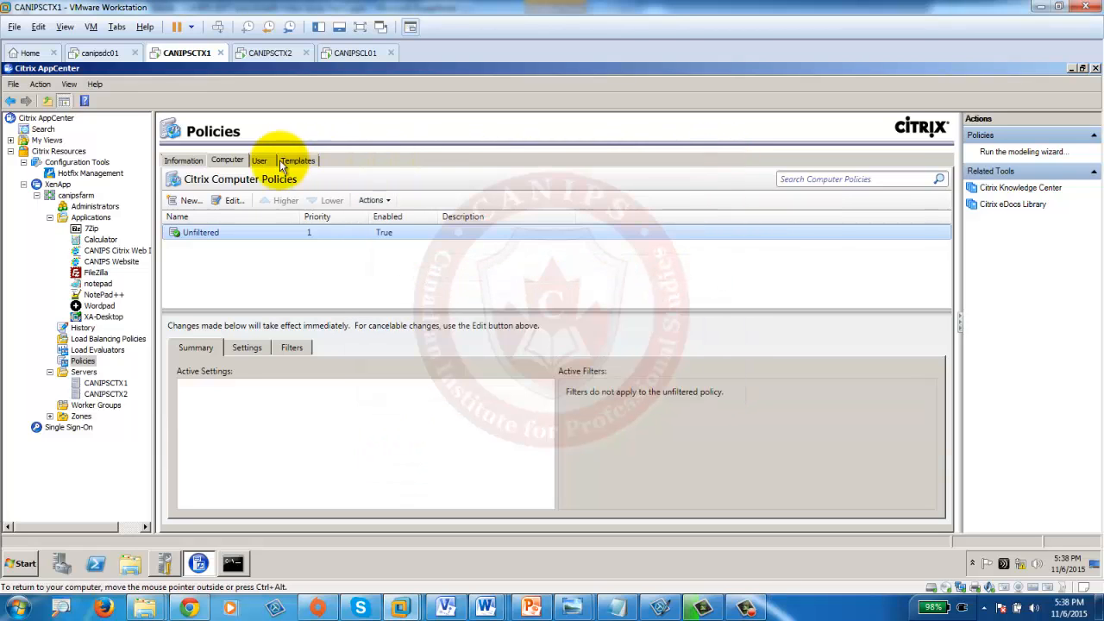
# Step: Inspect the available settings of the Unfiltered user policy without changing them, and return to the Unfiltered computer policy
pyautogui.click(259, 161)
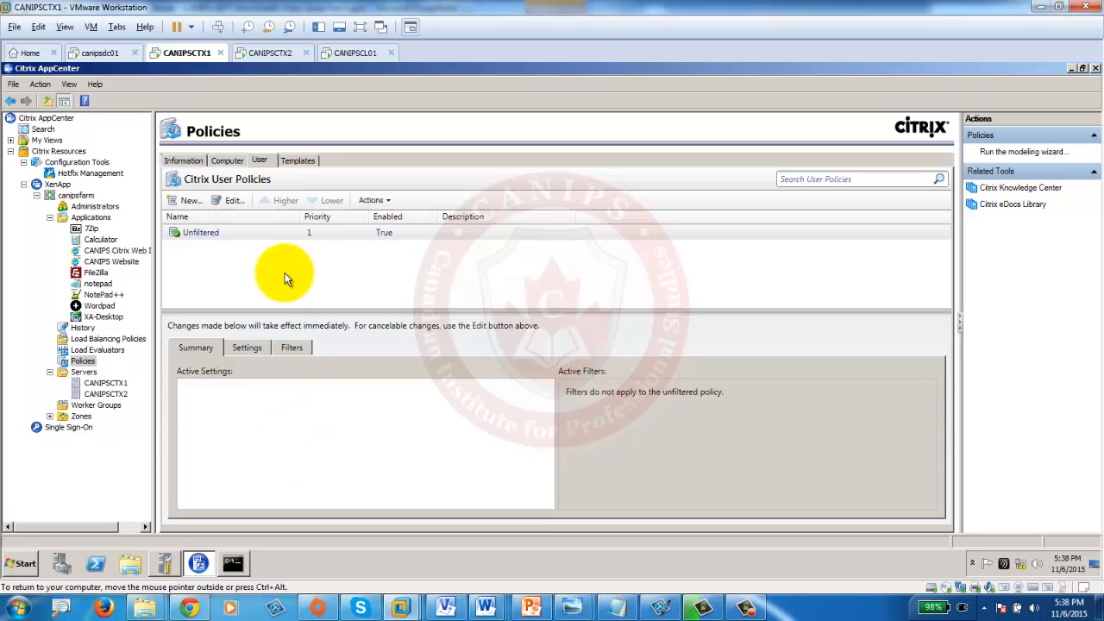
pyautogui.click(226, 233)
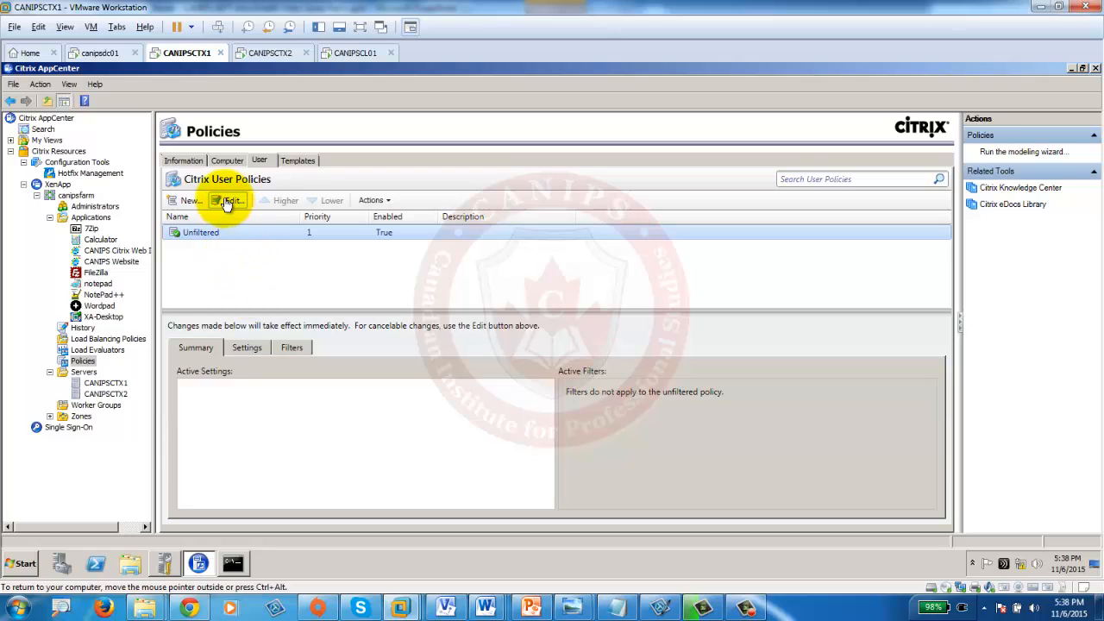
pyautogui.click(227, 203)
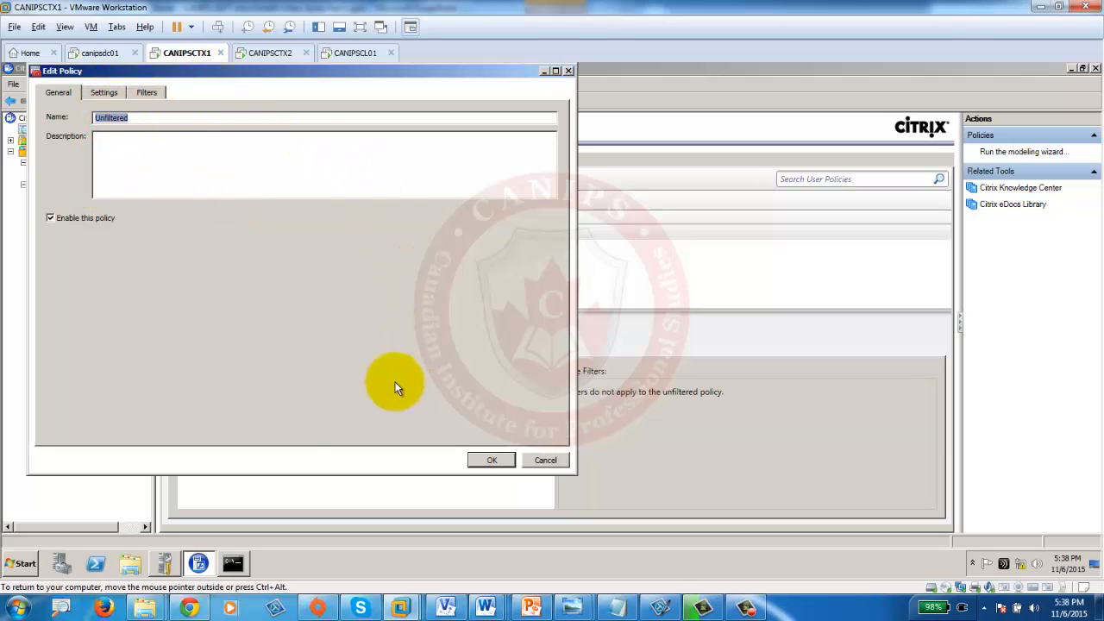
pyautogui.click(97, 93)
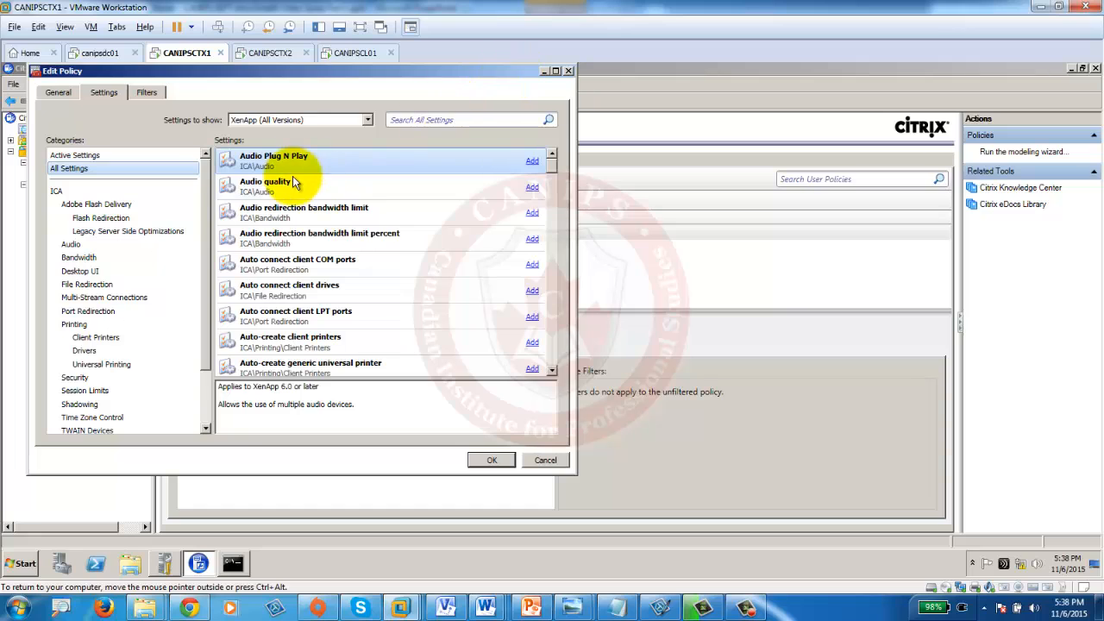
pyautogui.click(571, 72)
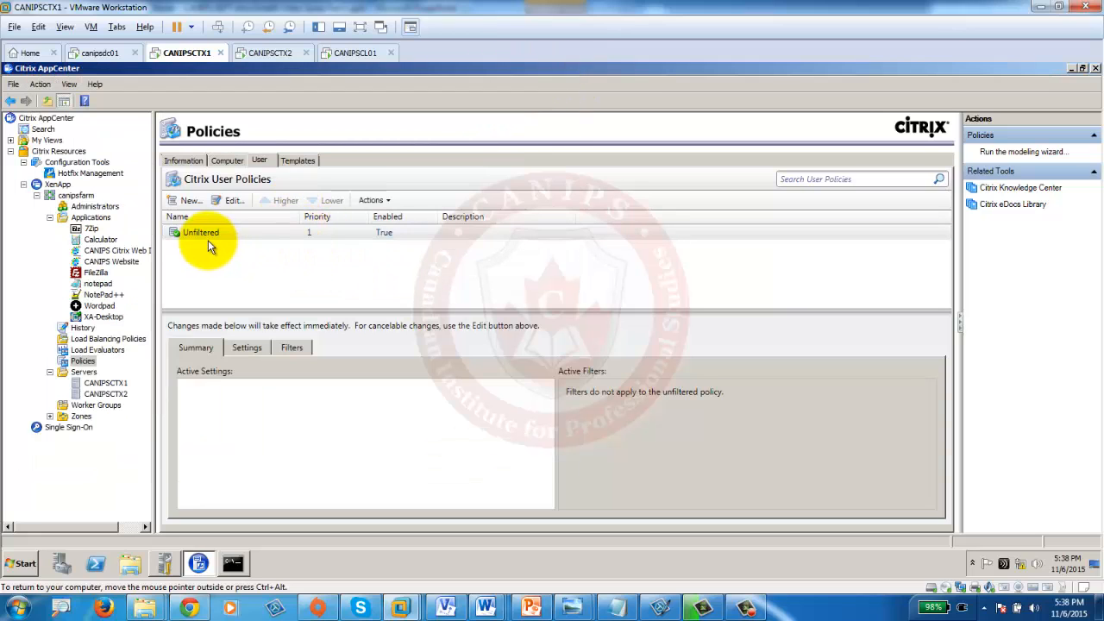
pyautogui.click(229, 160)
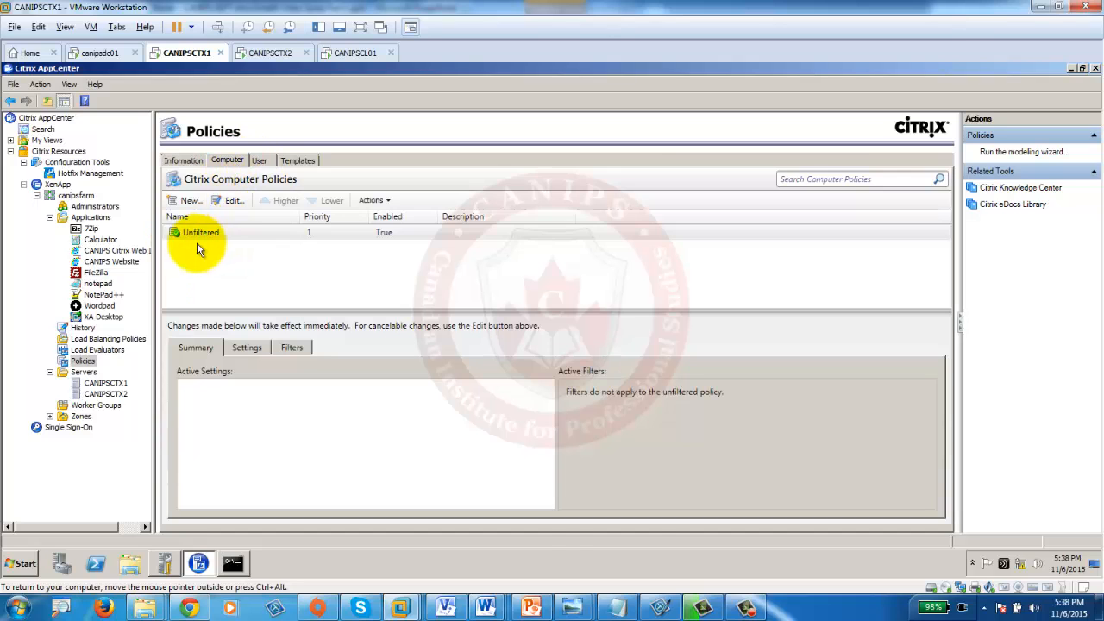
pyautogui.click(232, 236)
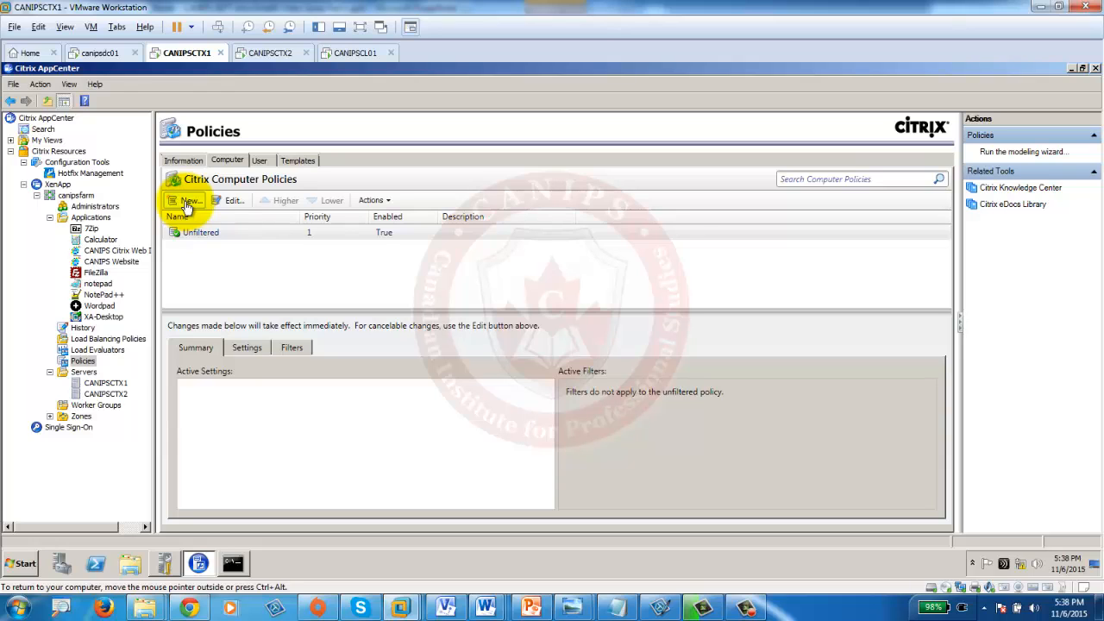
# Step: Switch to the CANIPSCL01 machine, reposition the Calculator window on the empty desktop area and check its window menu
pyautogui.click(360, 53)
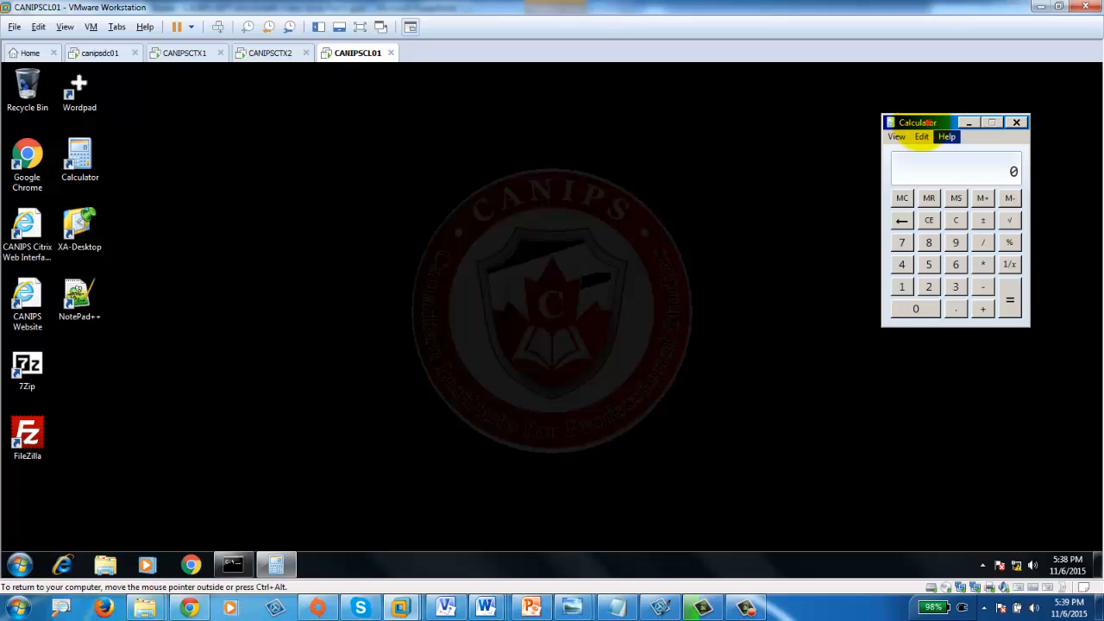
pyautogui.moveTo(930, 125); pyautogui.dragTo(226, 133)
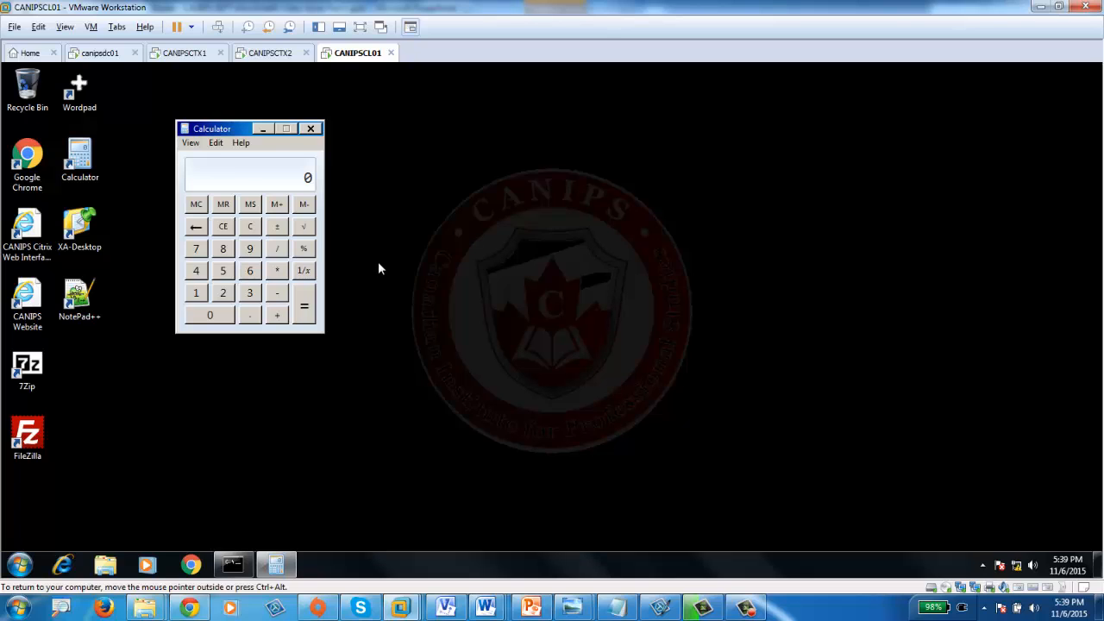
pyautogui.moveTo(217, 132); pyautogui.dragTo(789, 116)
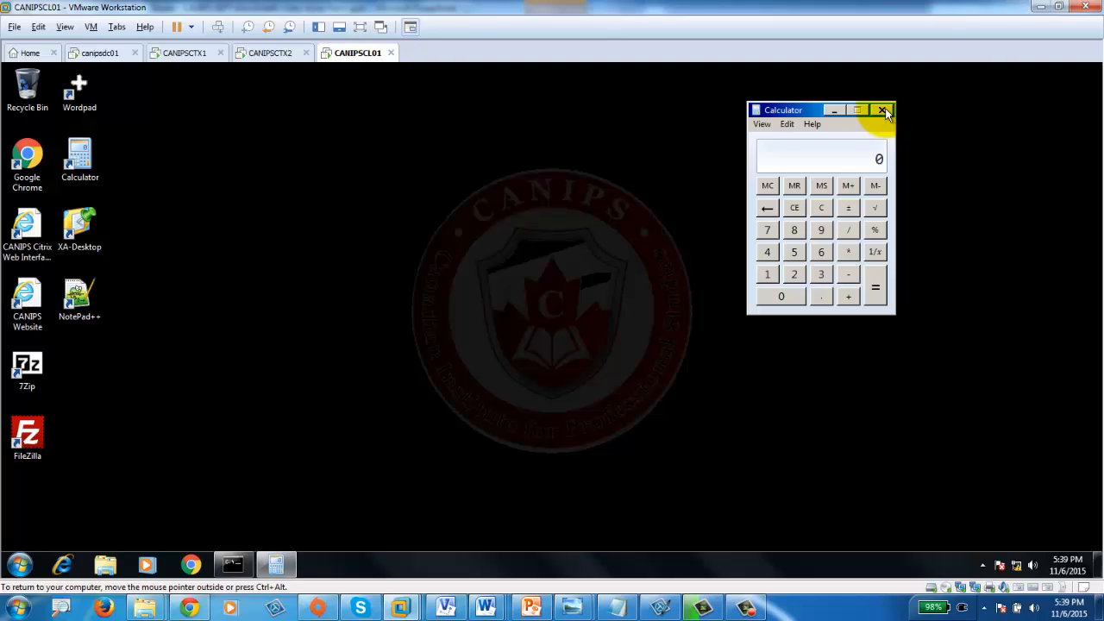
pyautogui.click(755, 110)
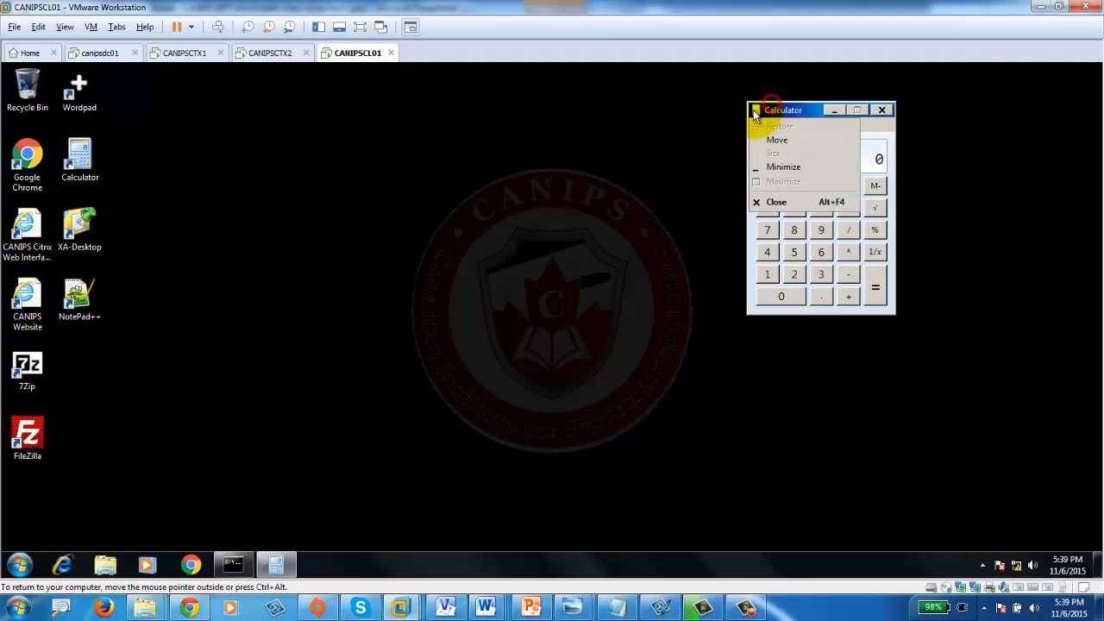
pyautogui.click(521, 111)
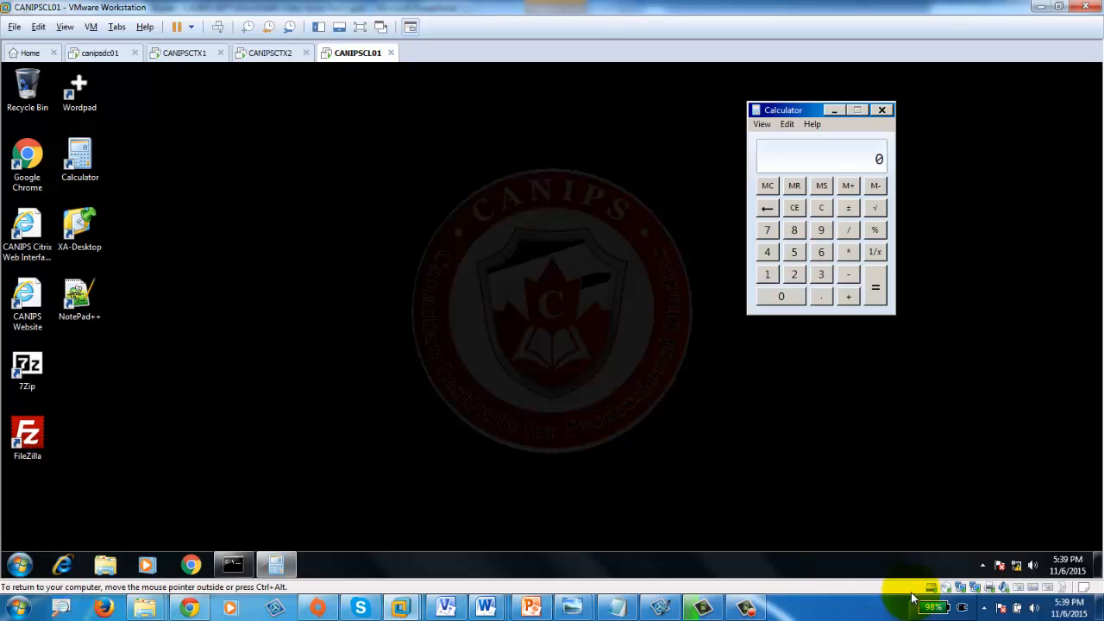
# Step: Open the Citrix Connection Center for the online sessions and select the active Calculator connection under CANIPSCTX1
pyautogui.click(982, 564)
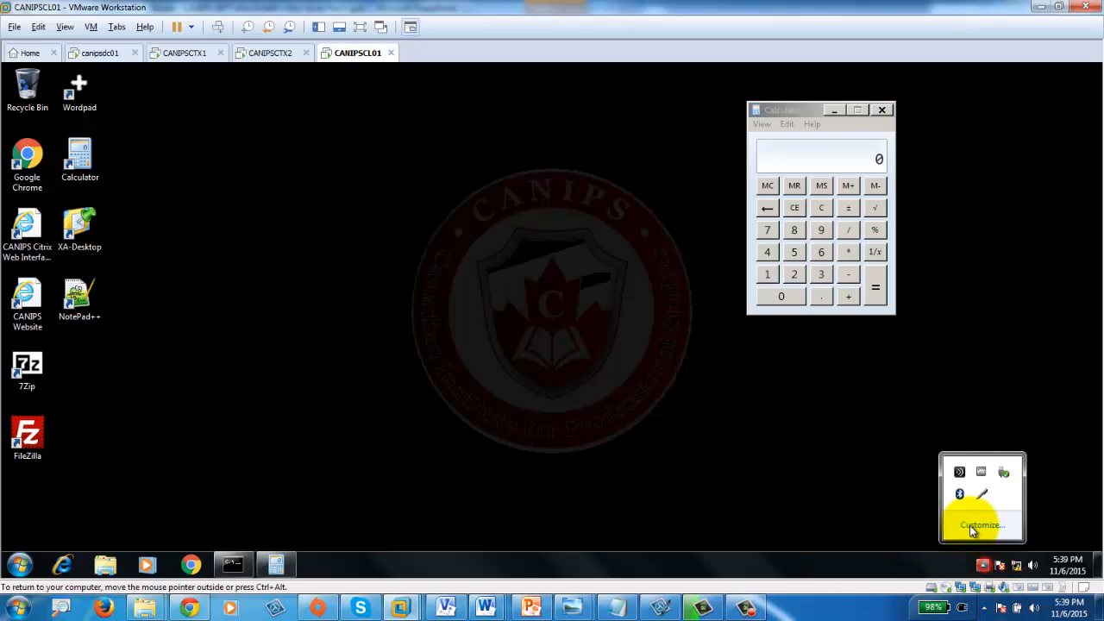
pyautogui.rightClick(959, 474)
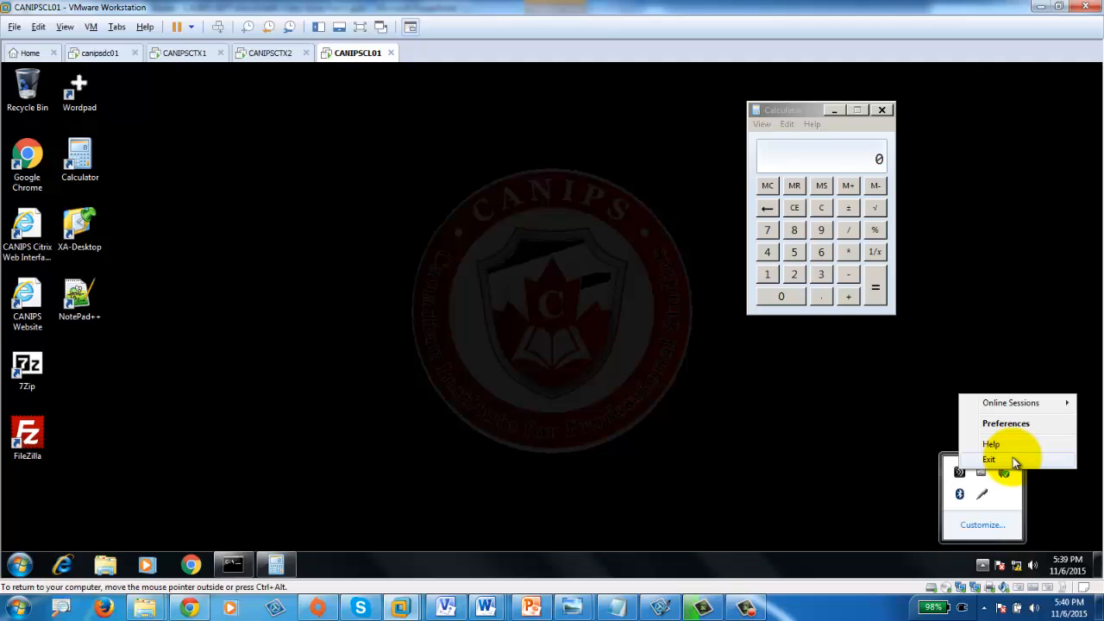
pyautogui.moveTo(1010, 406)
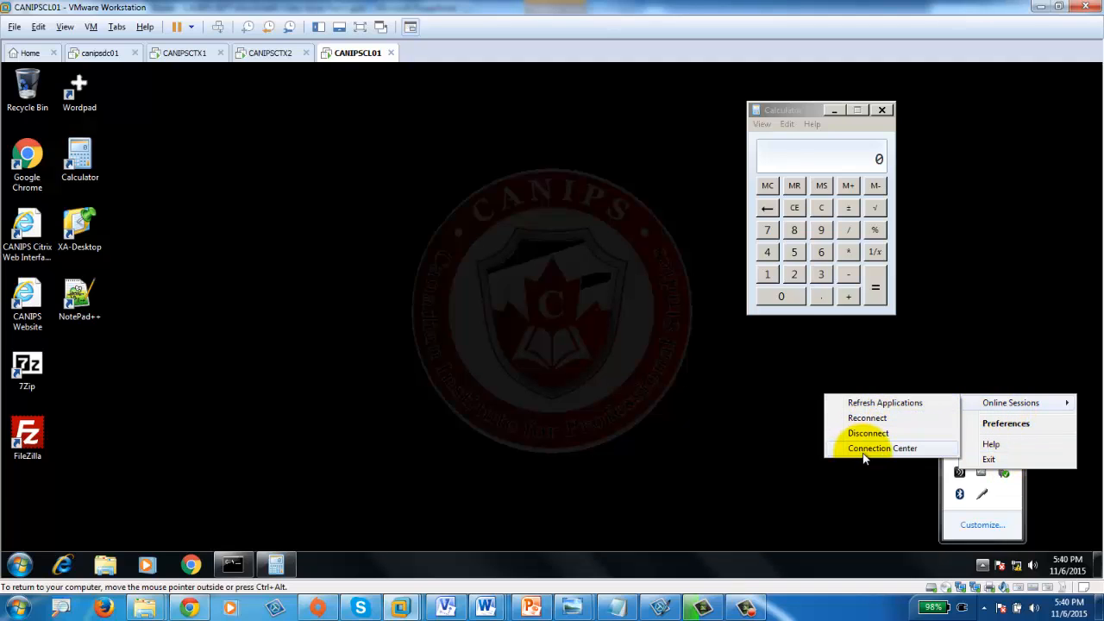
pyautogui.click(886, 450)
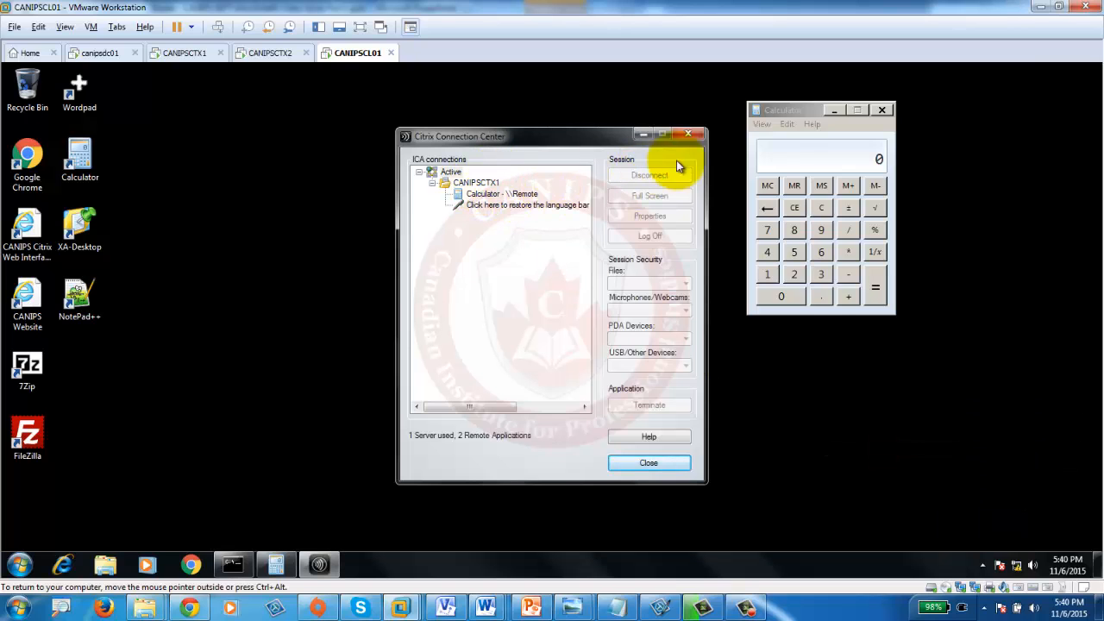
pyautogui.click(485, 193)
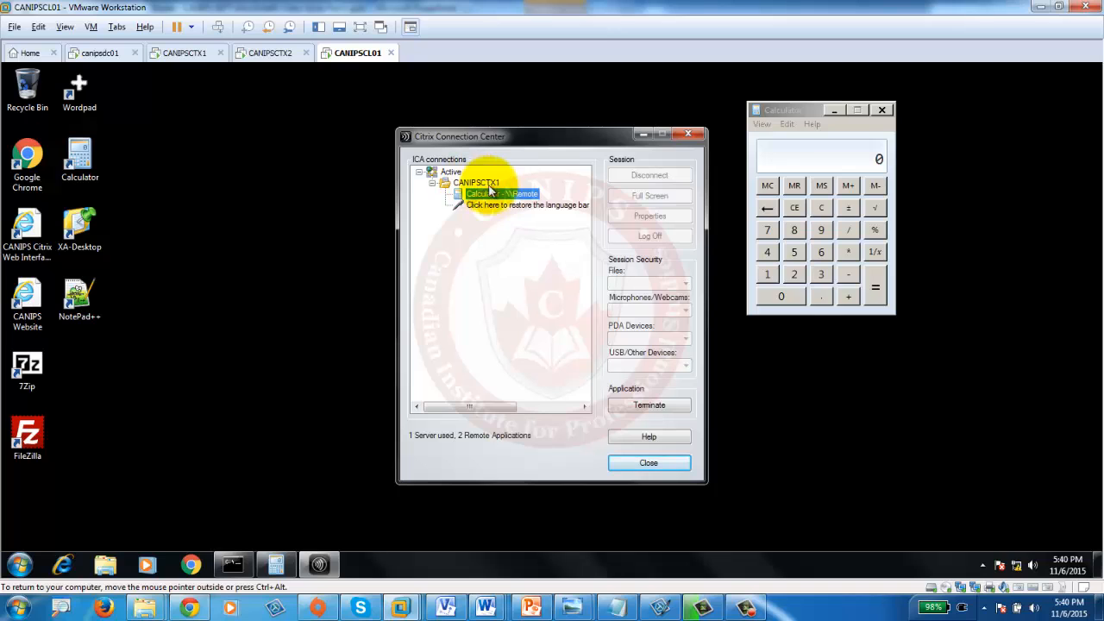
# Step: Switch to the CANIPSCTX1 machine and view the published Calculator application's information in Citrix AppCenter
pyautogui.click(181, 52)
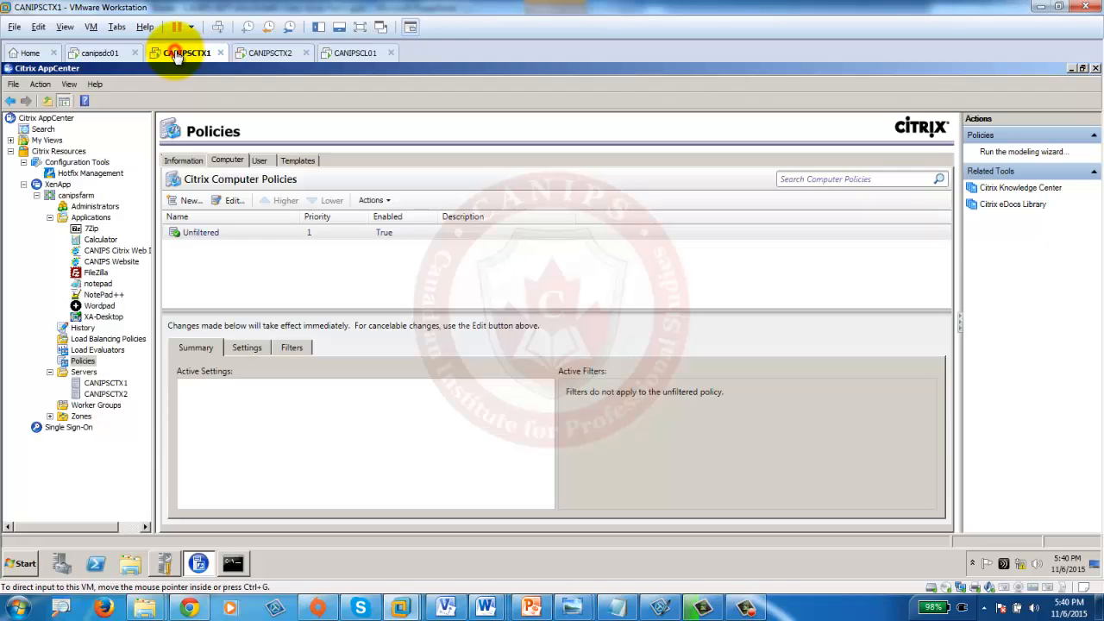
pyautogui.click(101, 239)
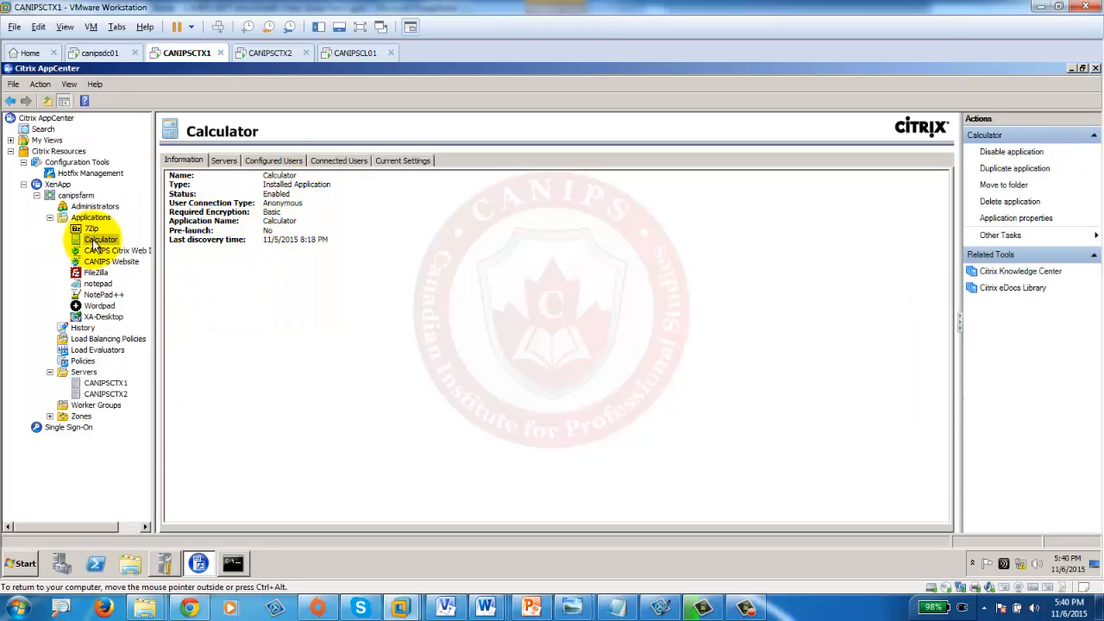
# Step: View the Calculator application's configured and connected users, and compare them with the Citrix Connection Center on CANIPSCL01
pyautogui.click(282, 160)
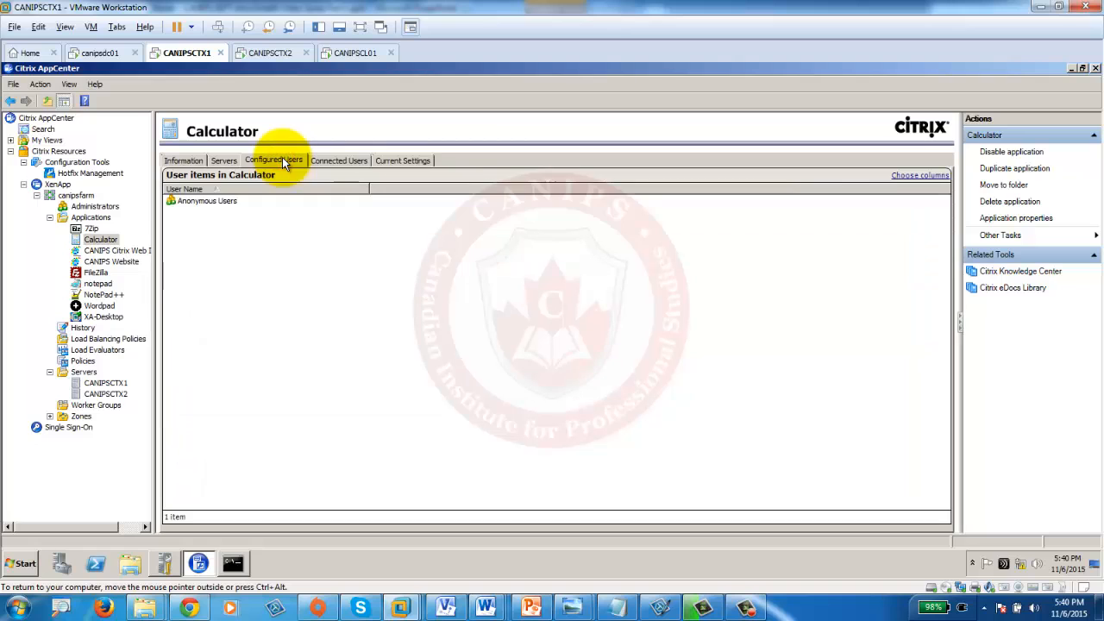
pyautogui.click(354, 161)
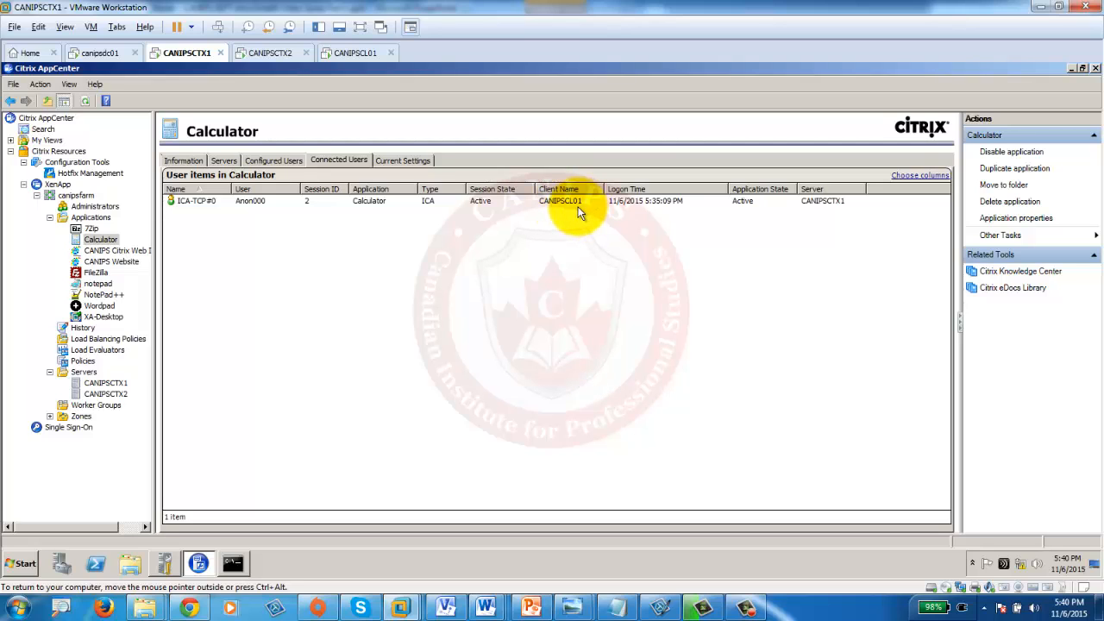
pyautogui.click(354, 54)
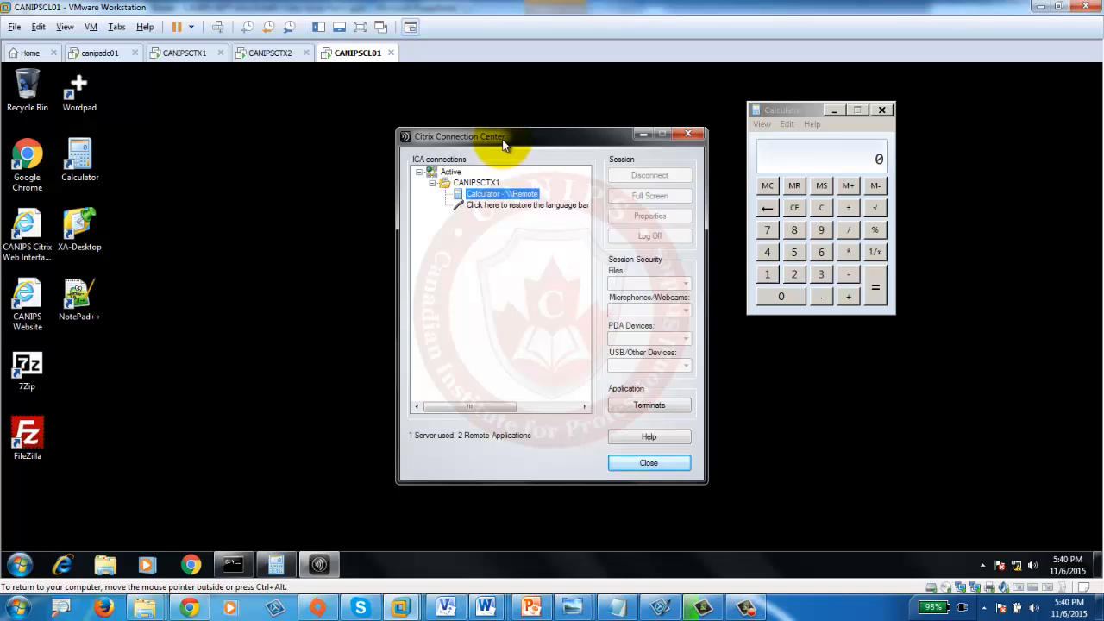
pyautogui.click(183, 53)
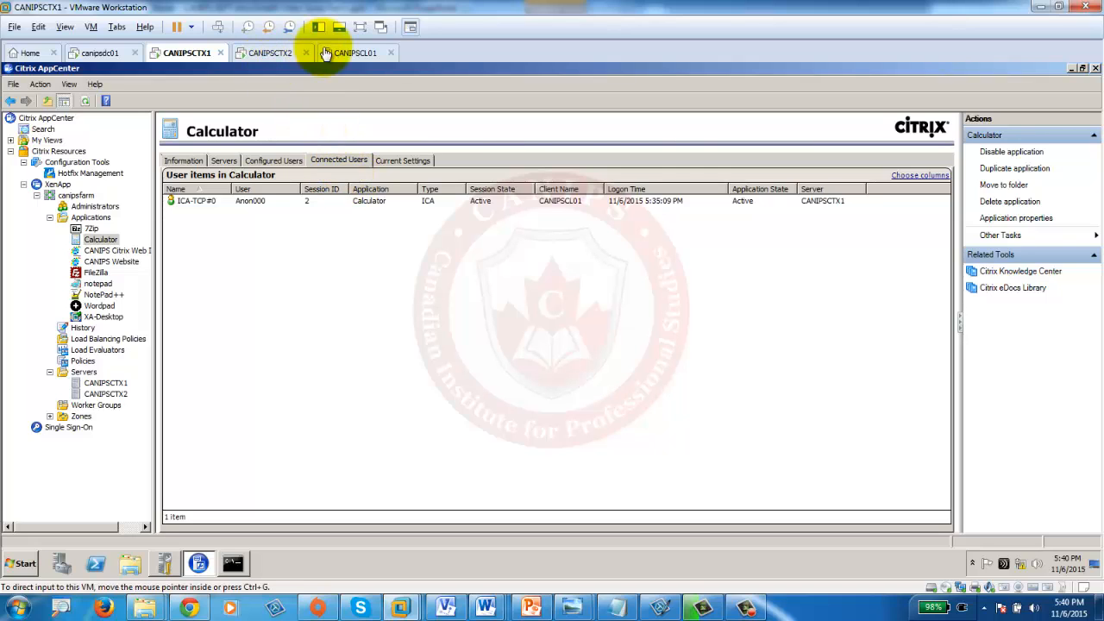
# Step: Terminate the remote Calculator application on CANIPSCL01, and refresh its connected users in Citrix AppCenter on CANIPSCTX1
pyautogui.click(354, 53)
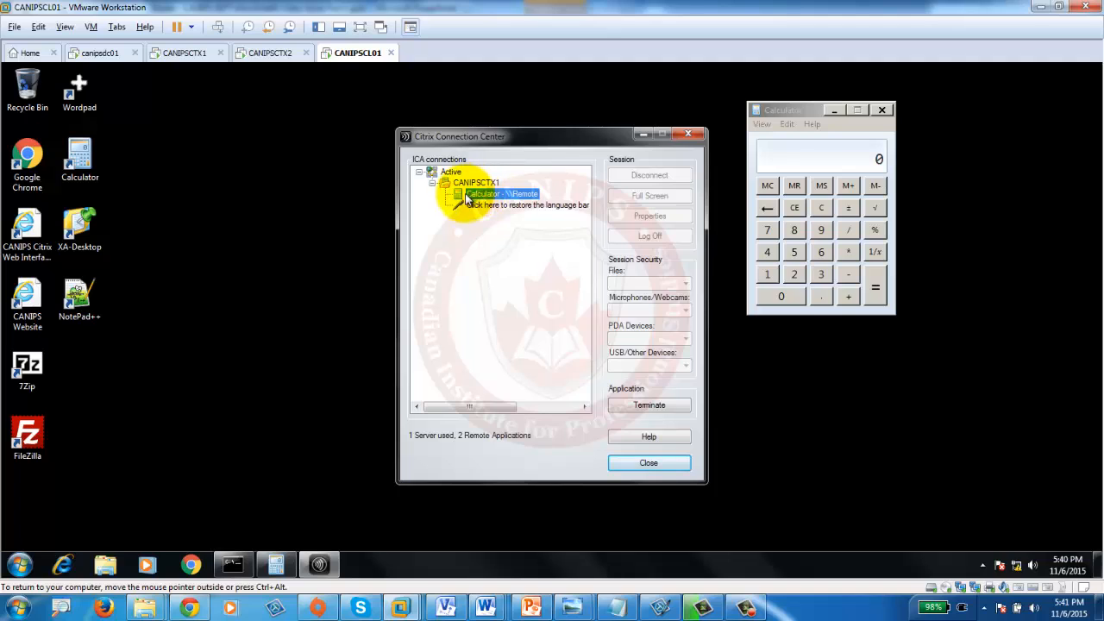
pyautogui.click(636, 407)
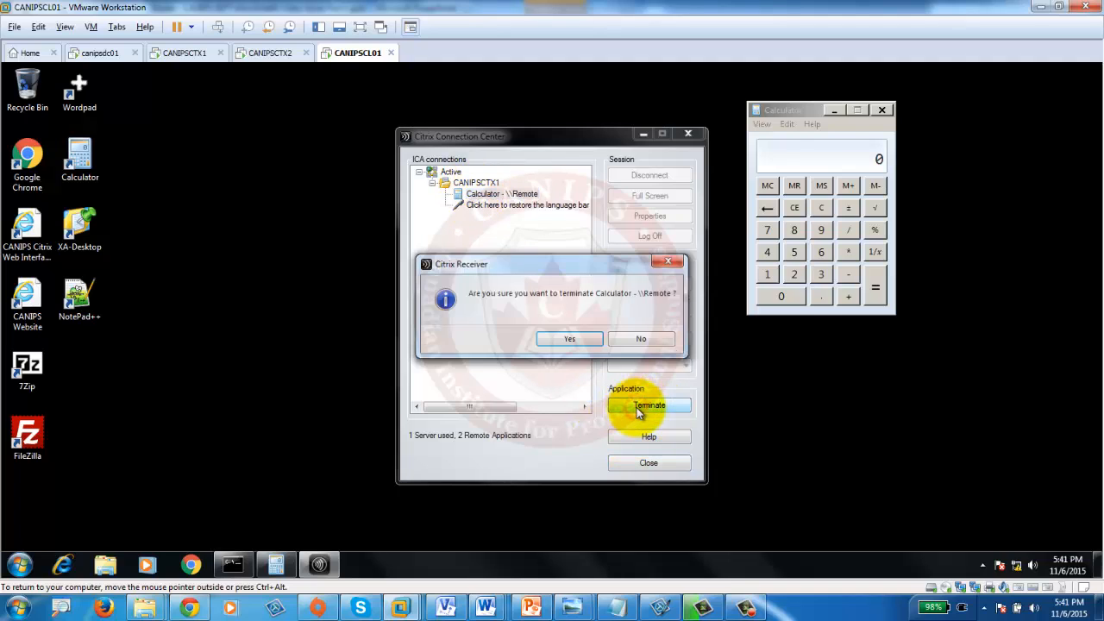
pyautogui.click(562, 340)
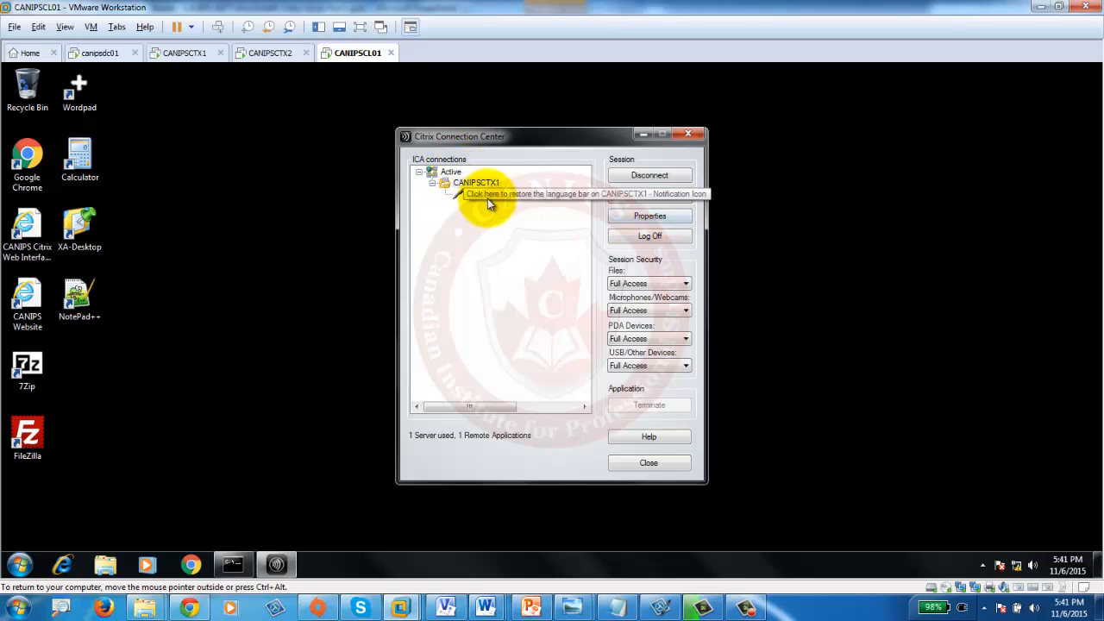
pyautogui.click(175, 51)
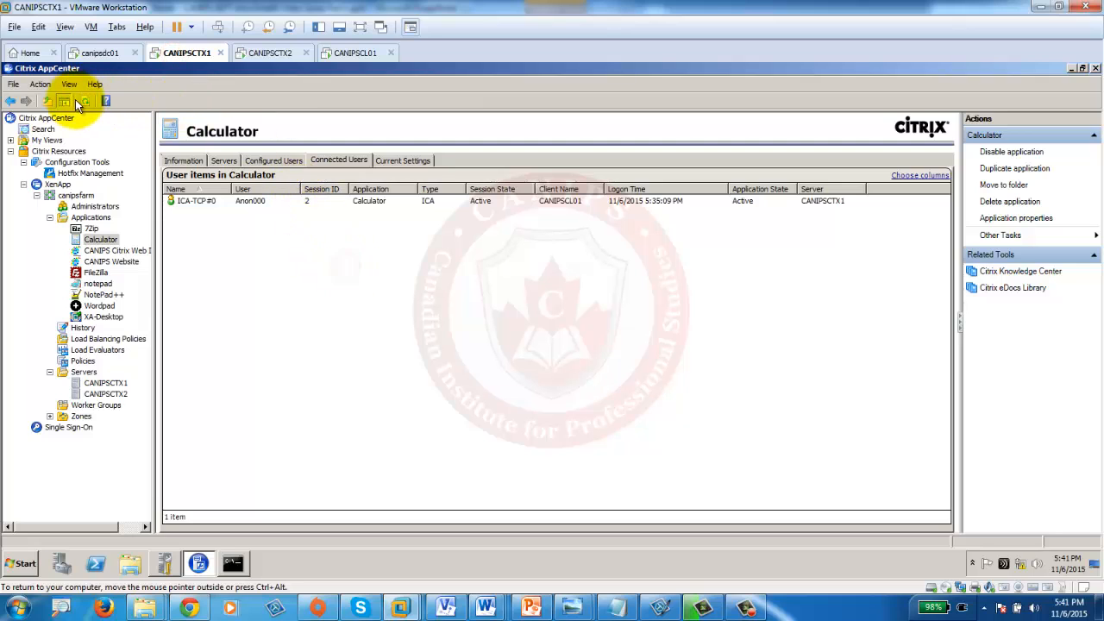
pyautogui.click(85, 102)
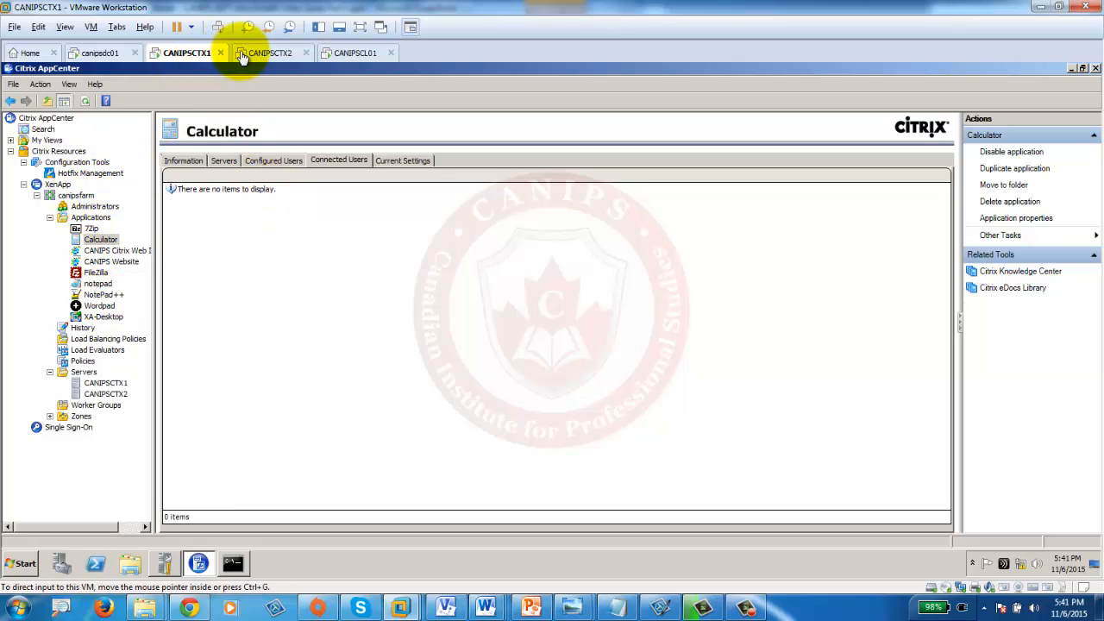
# Step: On CANIPSCL01, launch the published Calculator and Wordpad applications and move the WordPad window clear of the ICA connections list
pyautogui.click(329, 57)
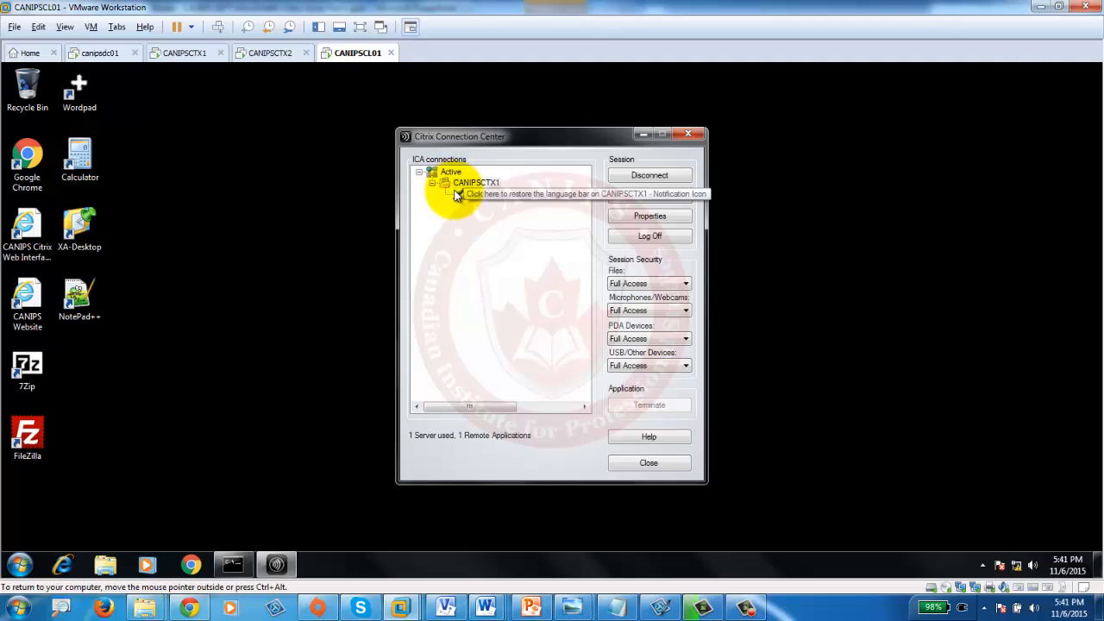
pyautogui.click(80, 158)
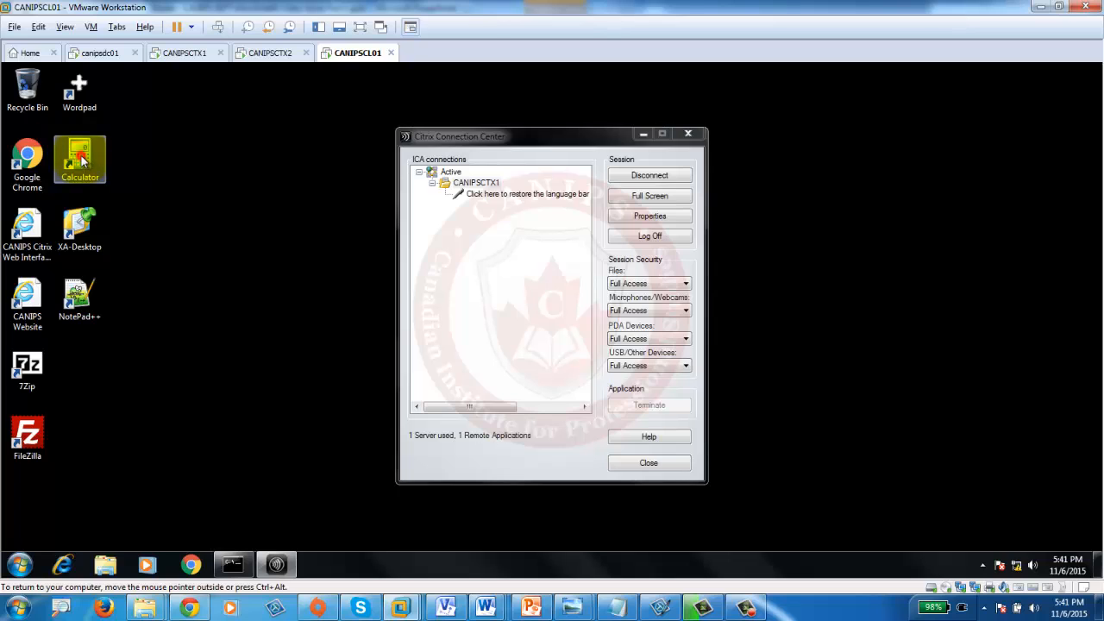
pyautogui.doubleClick(80, 156)
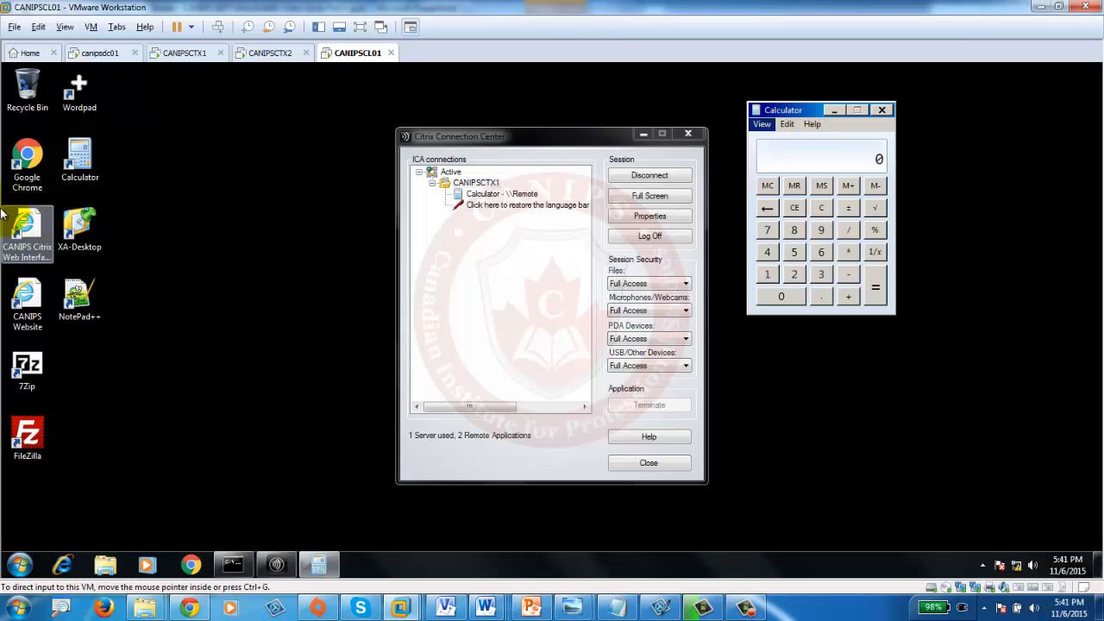
pyautogui.click(79, 84)
pyautogui.doubleClick(79, 83)
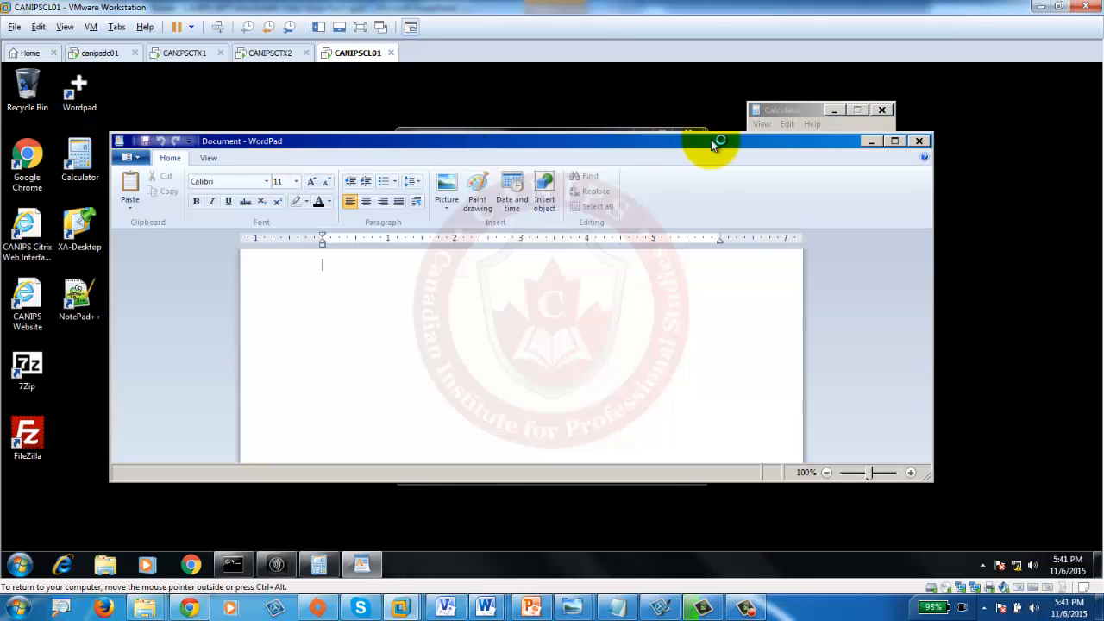
pyautogui.moveTo(715, 141); pyautogui.dragTo(681, 257)
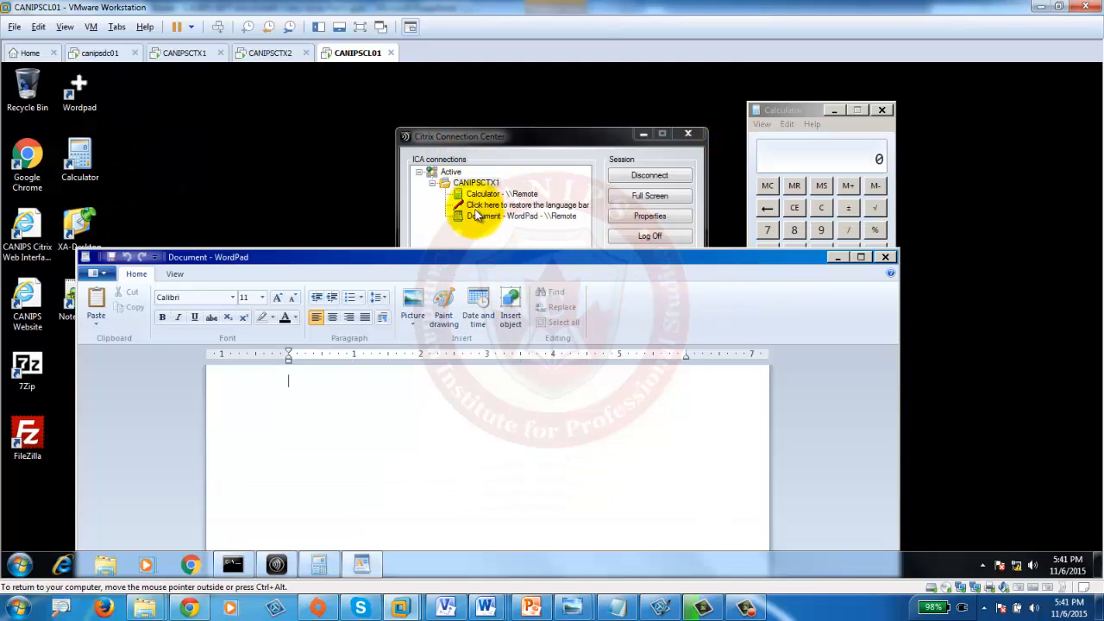
# Step: Close the WordPad and Calculator windows, and log off the CANIPSCTX1 session in the Citrix Connection Center
pyautogui.click(885, 257)
pyautogui.click(880, 112)
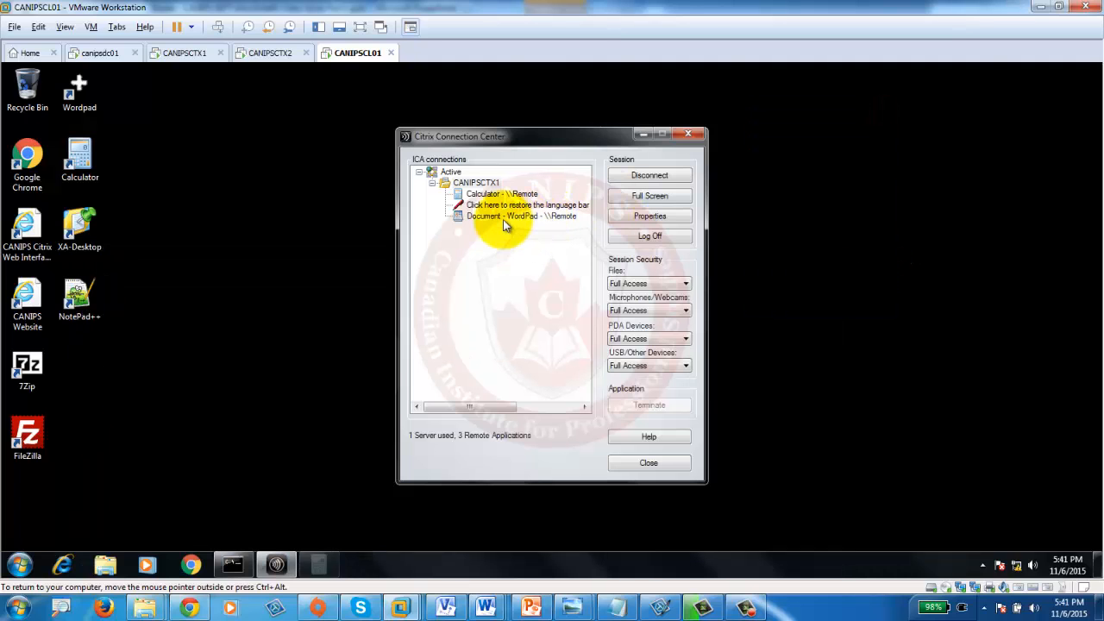
pyautogui.click(475, 194)
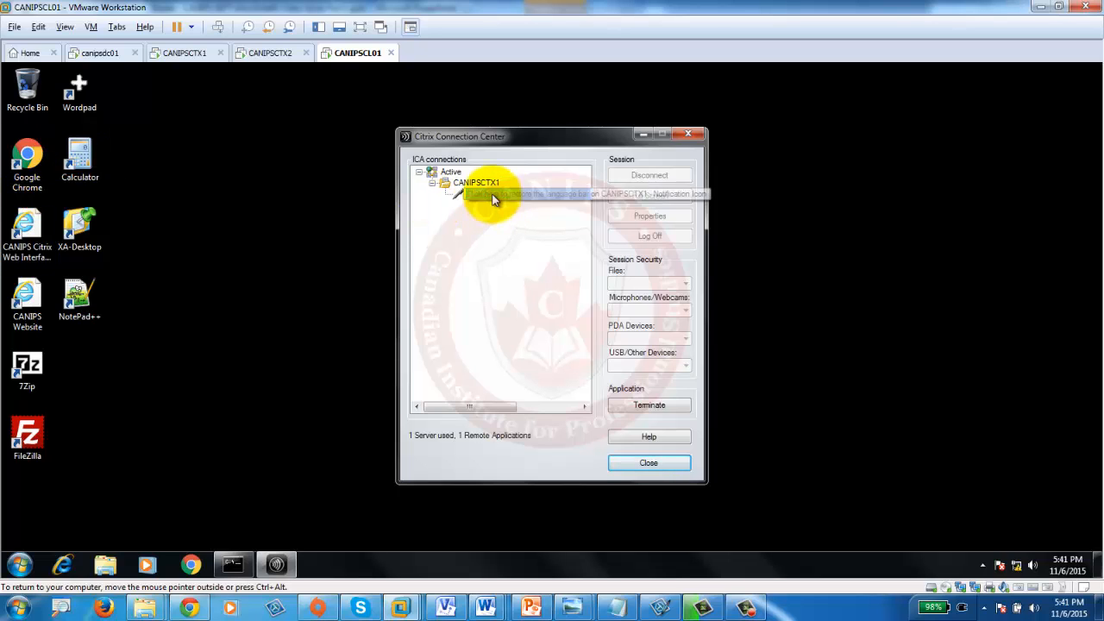
pyautogui.click(480, 183)
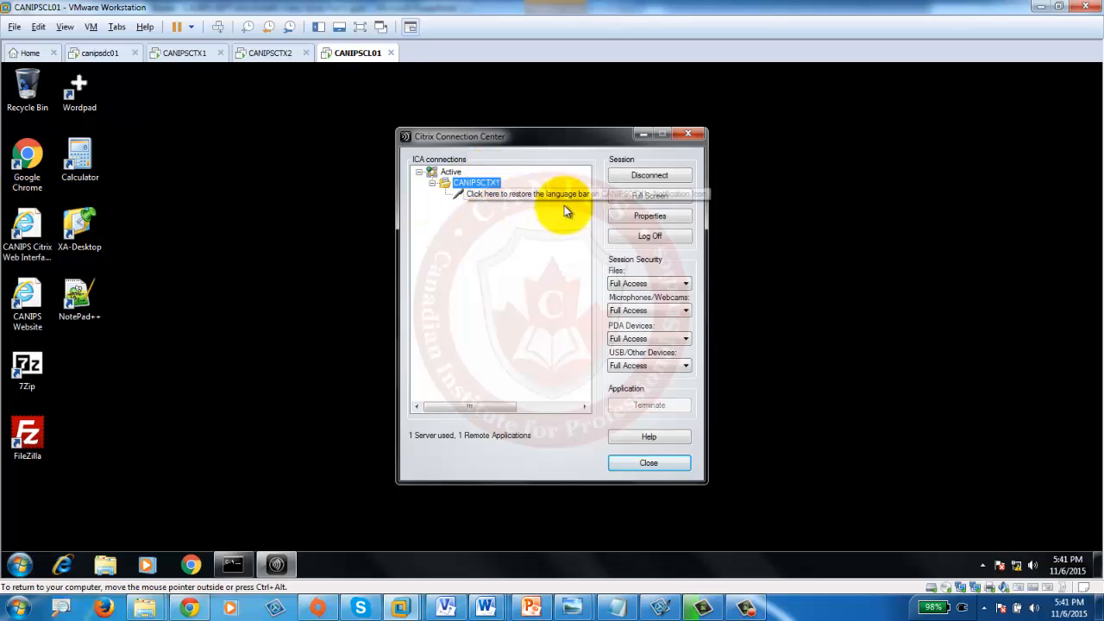
pyautogui.click(655, 237)
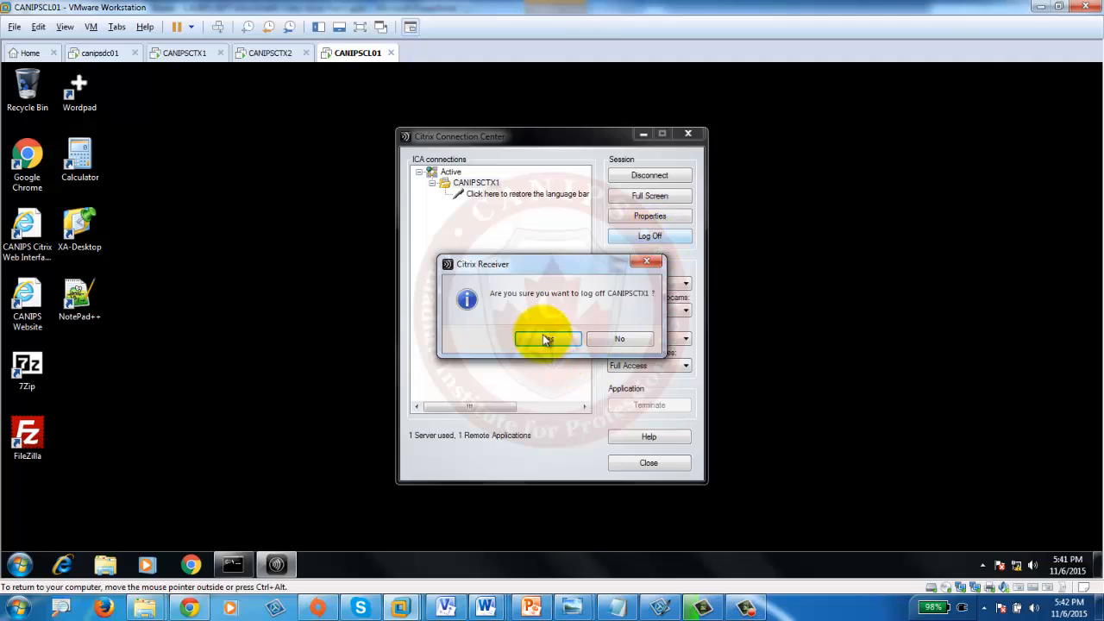
pyautogui.click(542, 335)
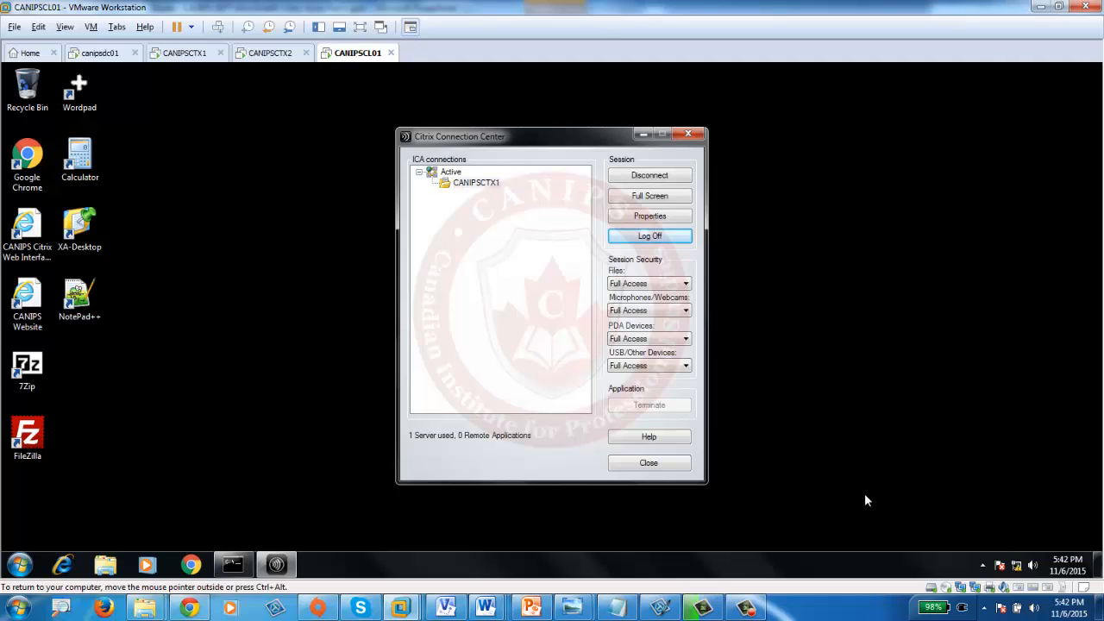
pyautogui.click(514, 332)
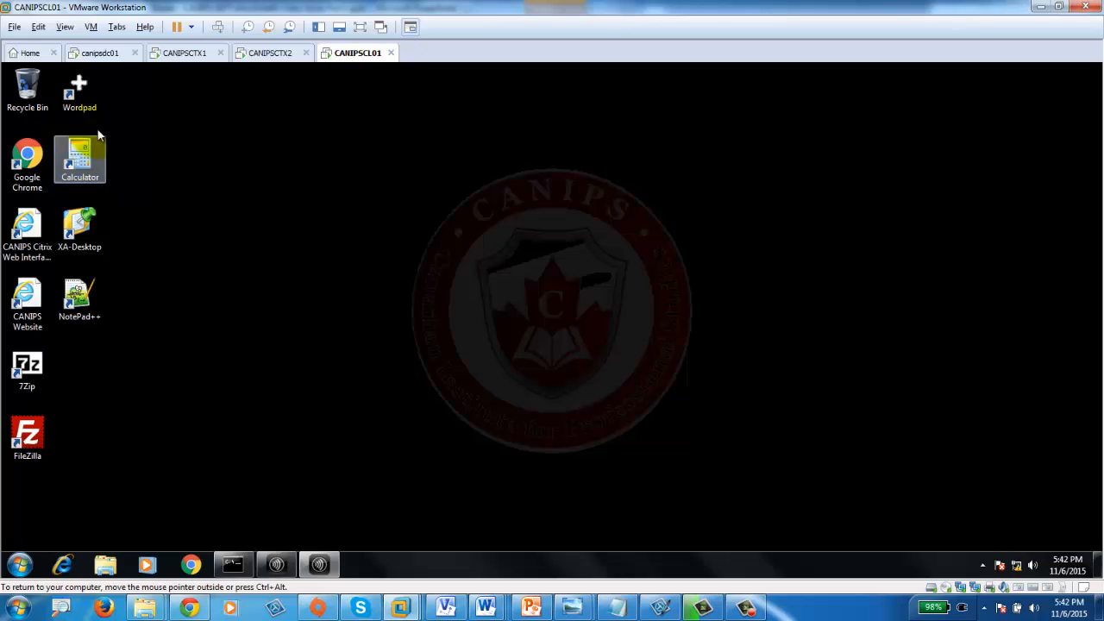
# Step: Launch the published Calculator from the desktop again and move its window clear of the desktop shortcuts
pyautogui.doubleClick(80, 164)
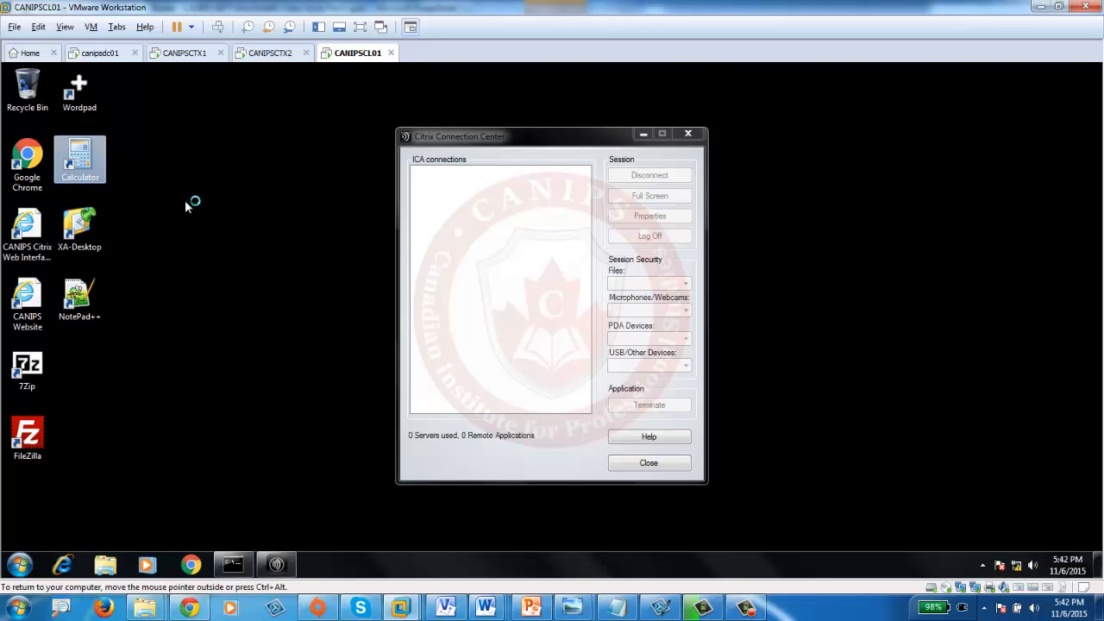
pyautogui.moveTo(504, 143); pyautogui.dragTo(857, 100)
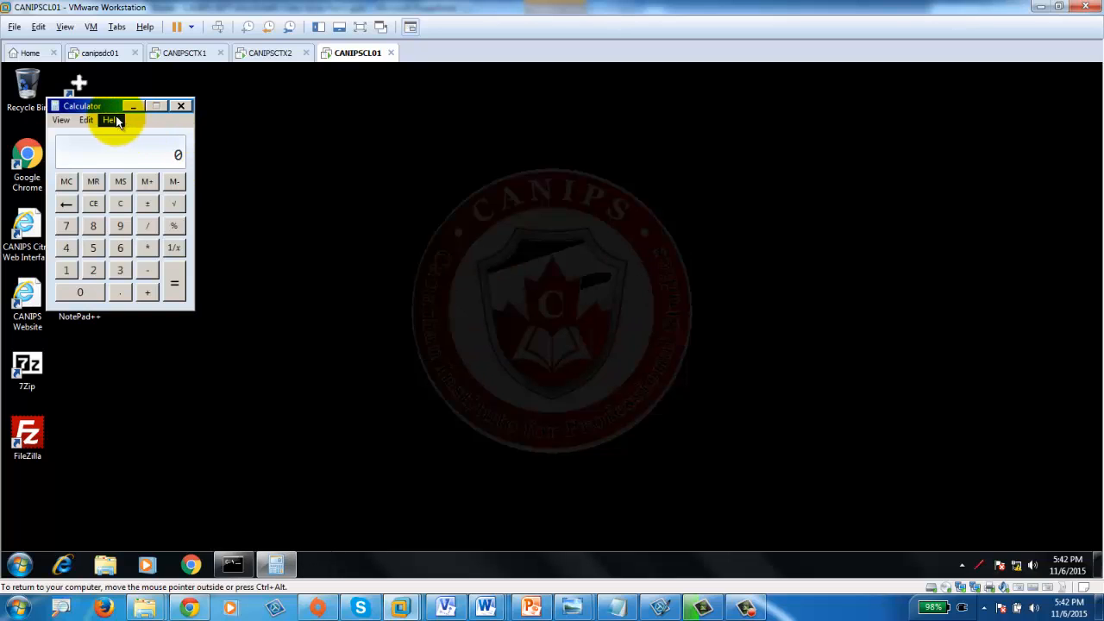
pyautogui.moveTo(97, 106); pyautogui.dragTo(354, 129)
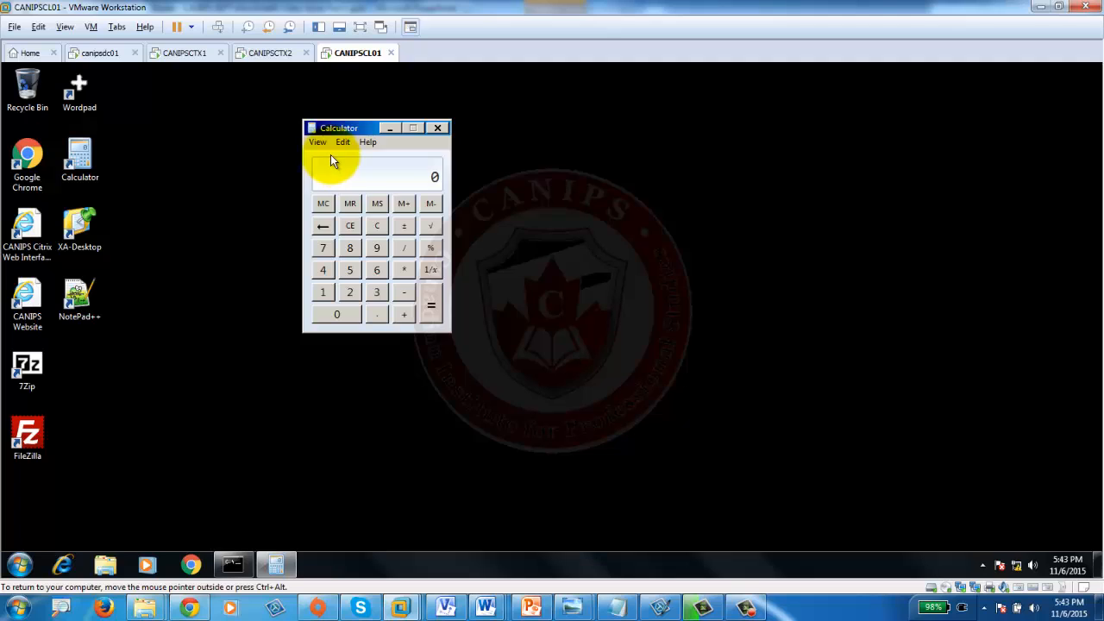
# Step: Switch to CANIPSCTX1 and start a new Citrix computer policy named CitrixIdleTimeSessionControl-2min
pyautogui.click(199, 53)
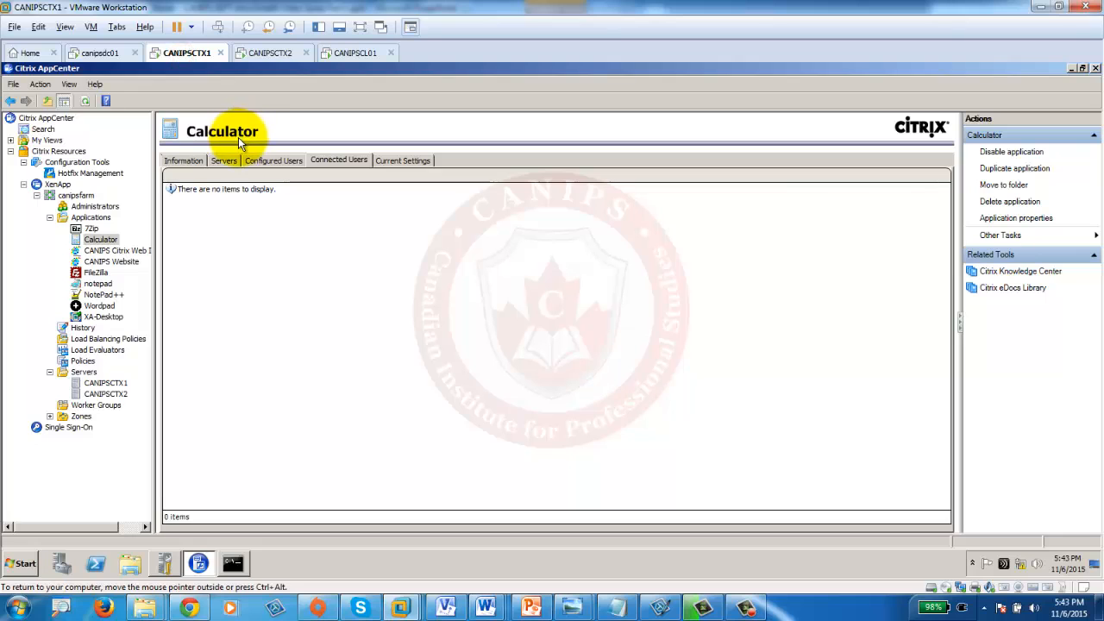
pyautogui.click(83, 361)
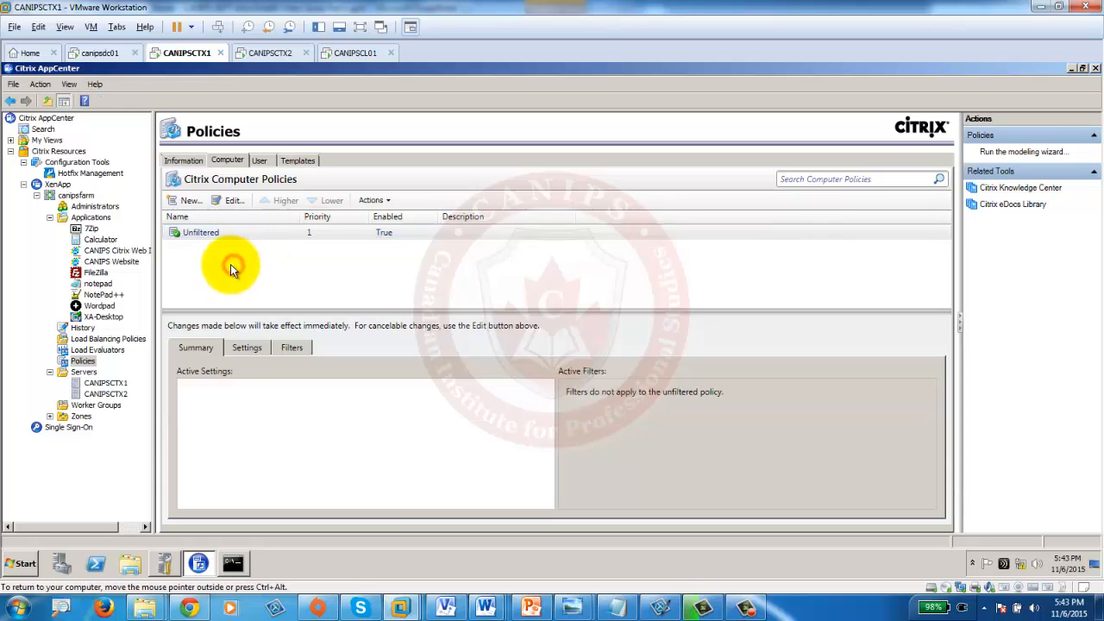
pyautogui.click(188, 200)
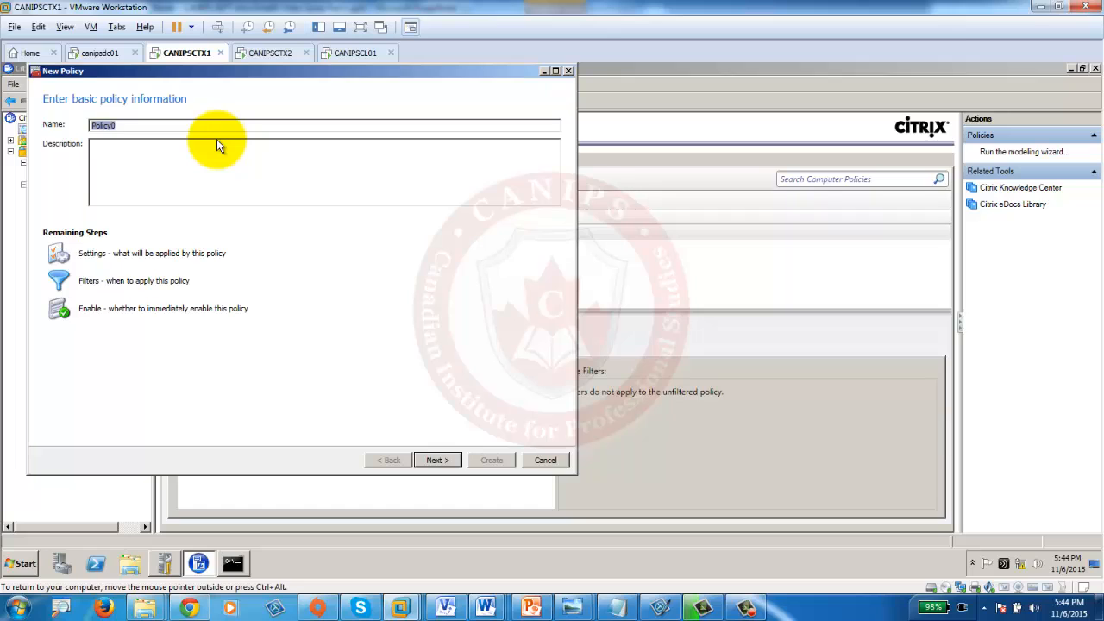
pyautogui.write('Citrix')
pyautogui.write('Ic')
pyautogui.write('leTim')
pyautogui.write('e')
pyautogui.write('Session')
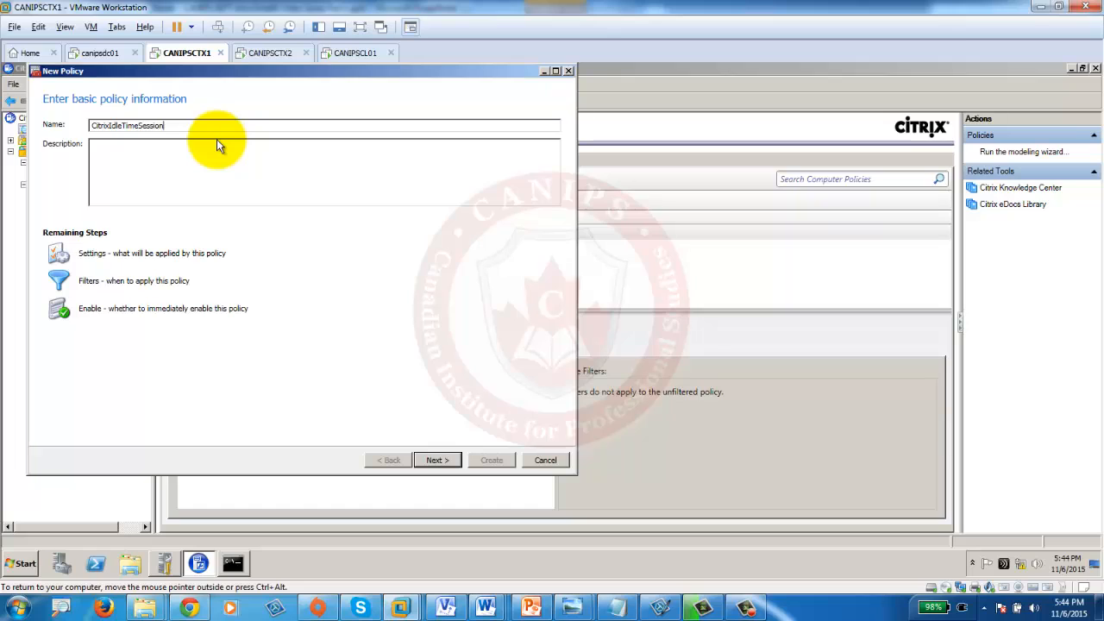
pyautogui.write('Control-2min')
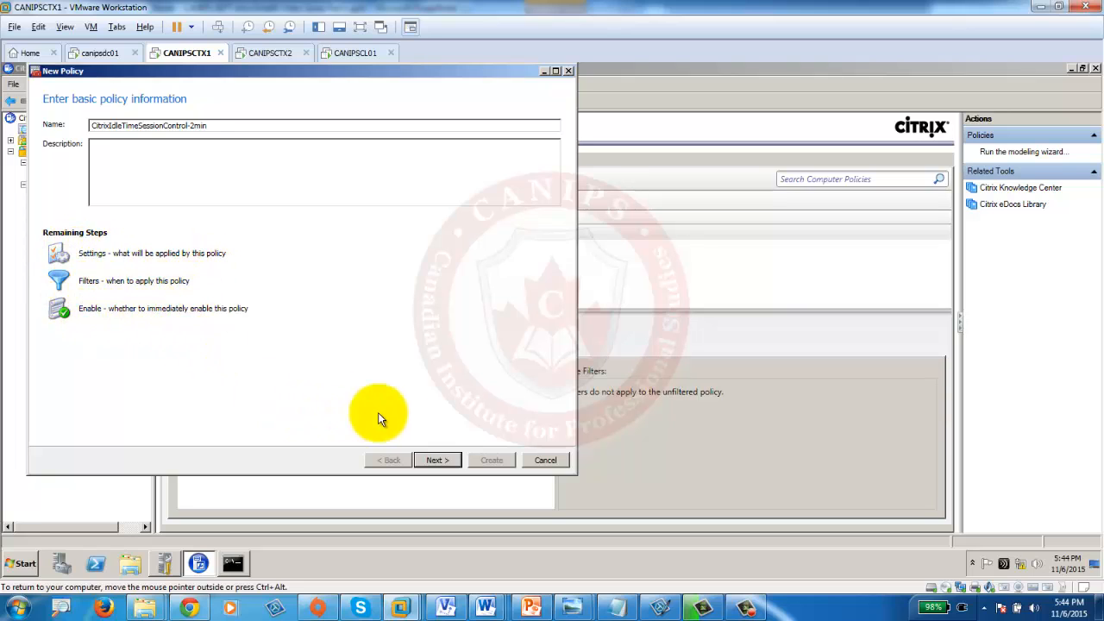
# Step: Examine the available computer policy settings by category, from ICA and its subcategories such as Server Limits and Session Reliability through Licensing and Server Settings
pyautogui.click(452, 460)
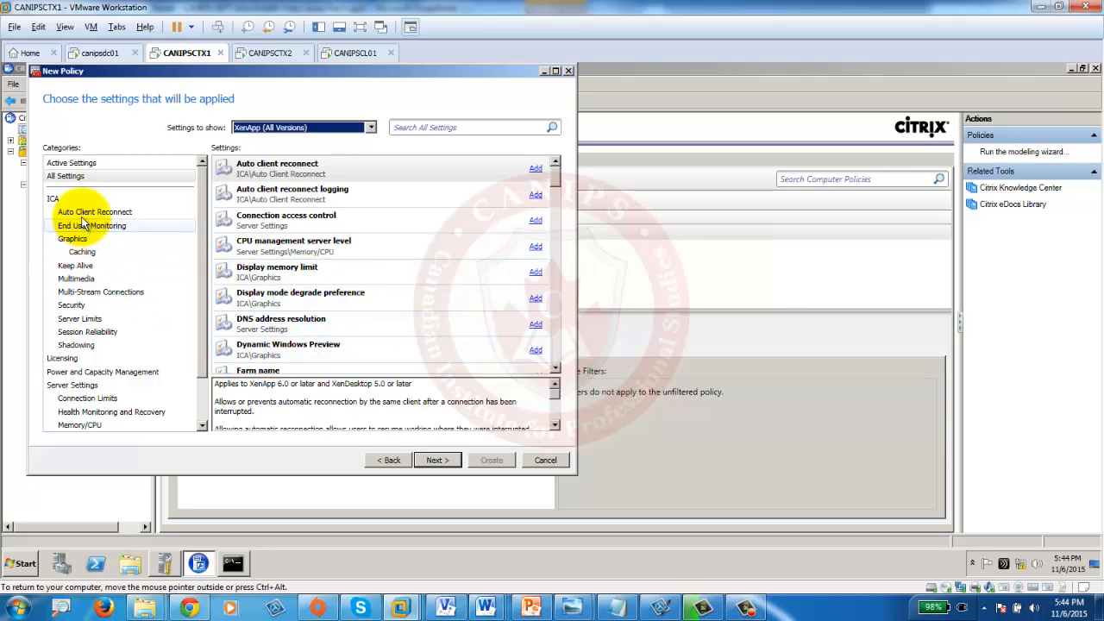
pyautogui.click(60, 179)
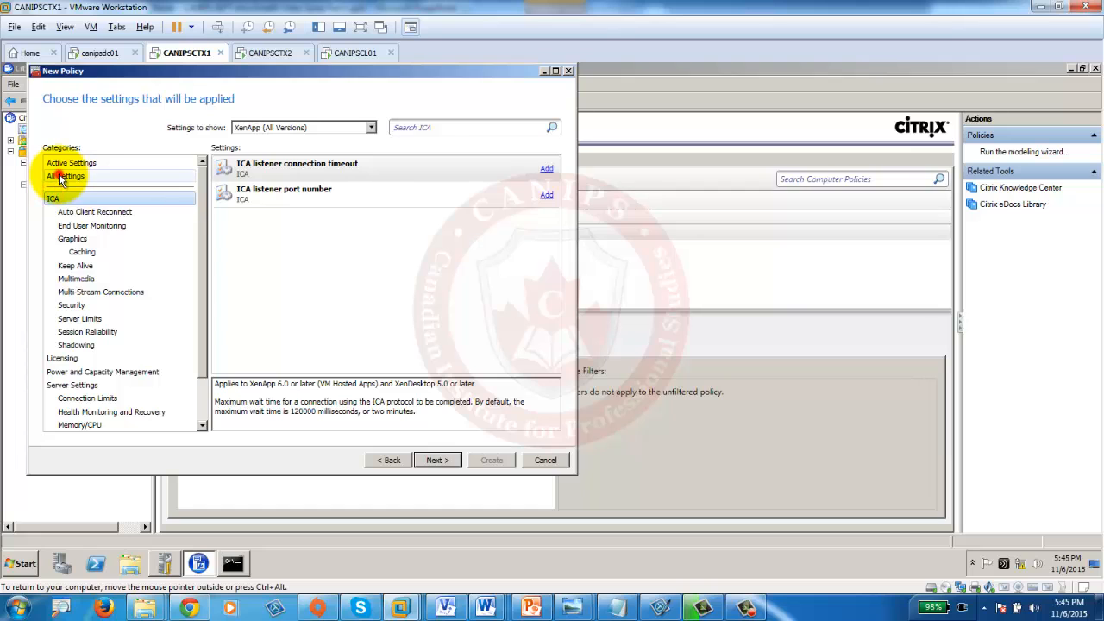
pyautogui.click(76, 164)
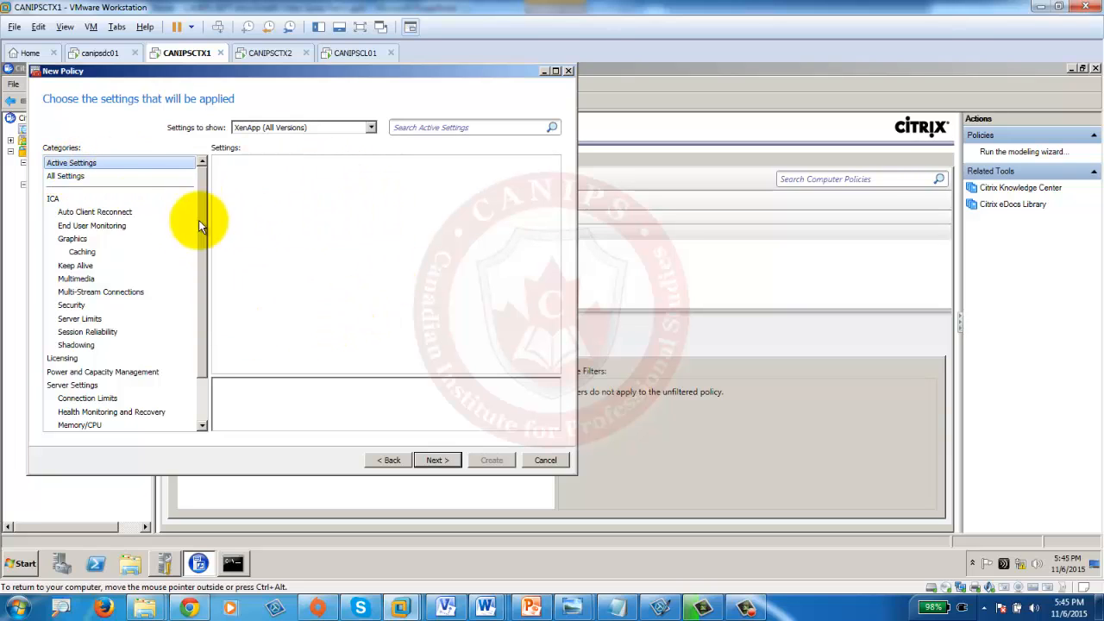
pyautogui.click(64, 176)
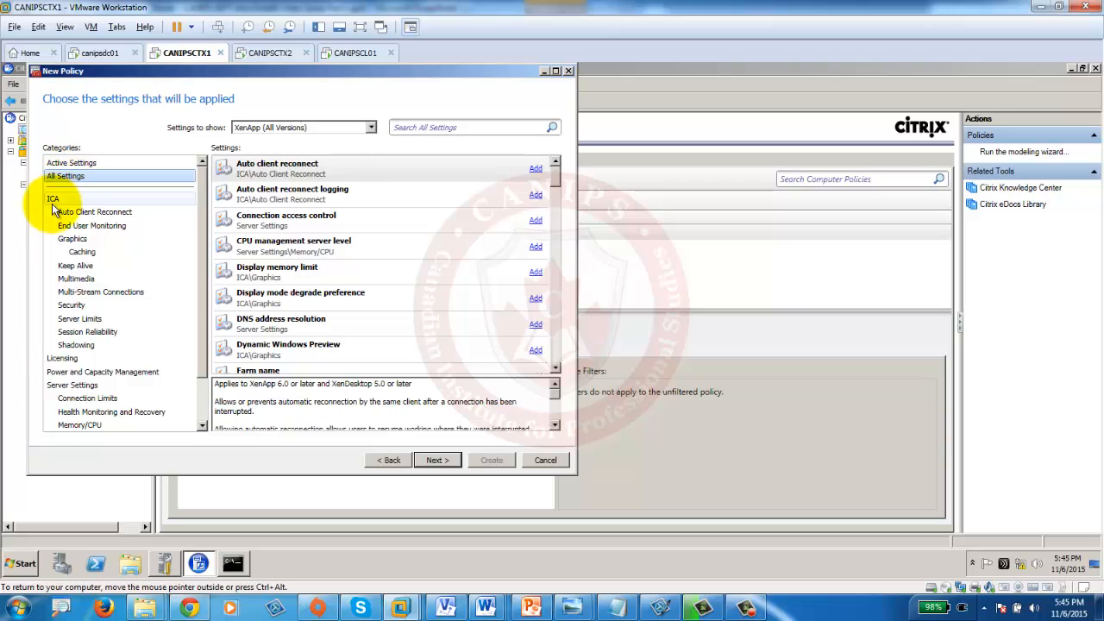
pyautogui.click(51, 201)
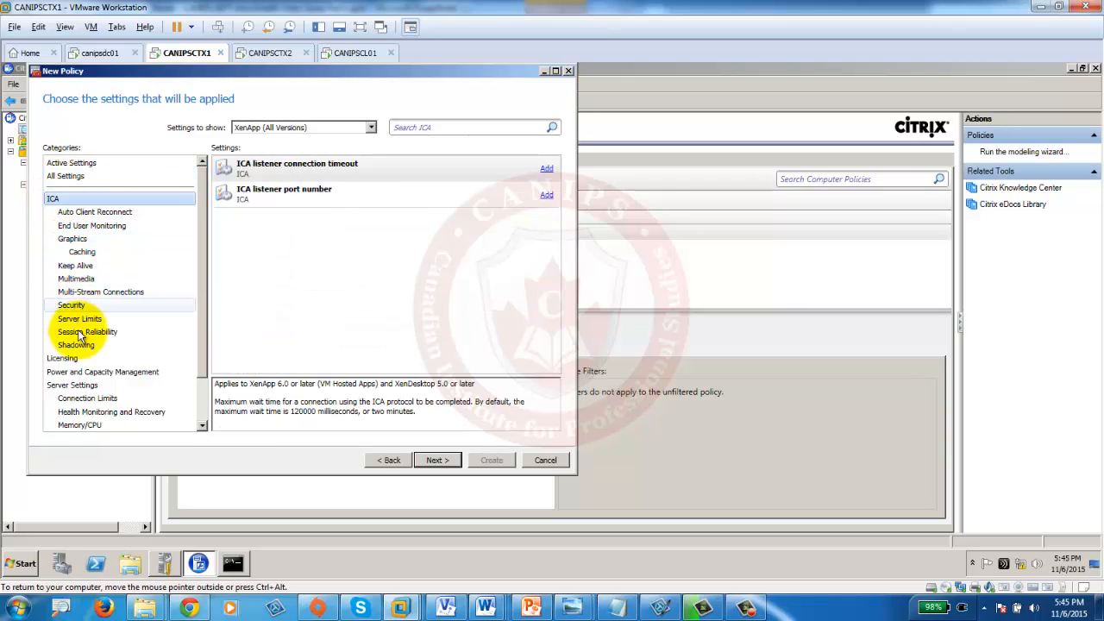
pyautogui.click(75, 212)
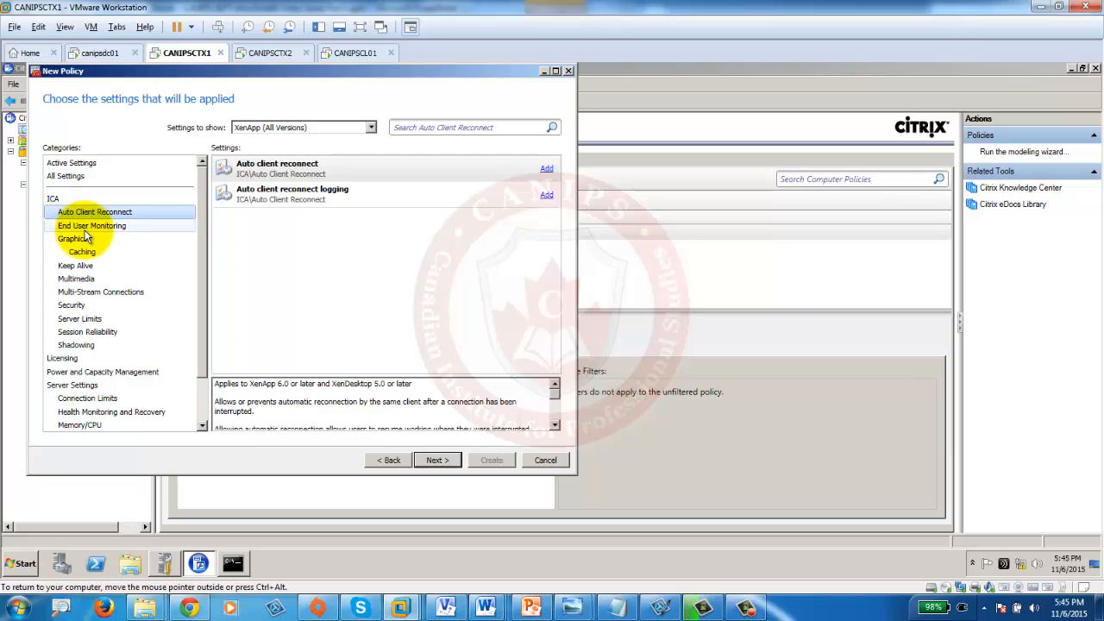
pyautogui.click(82, 226)
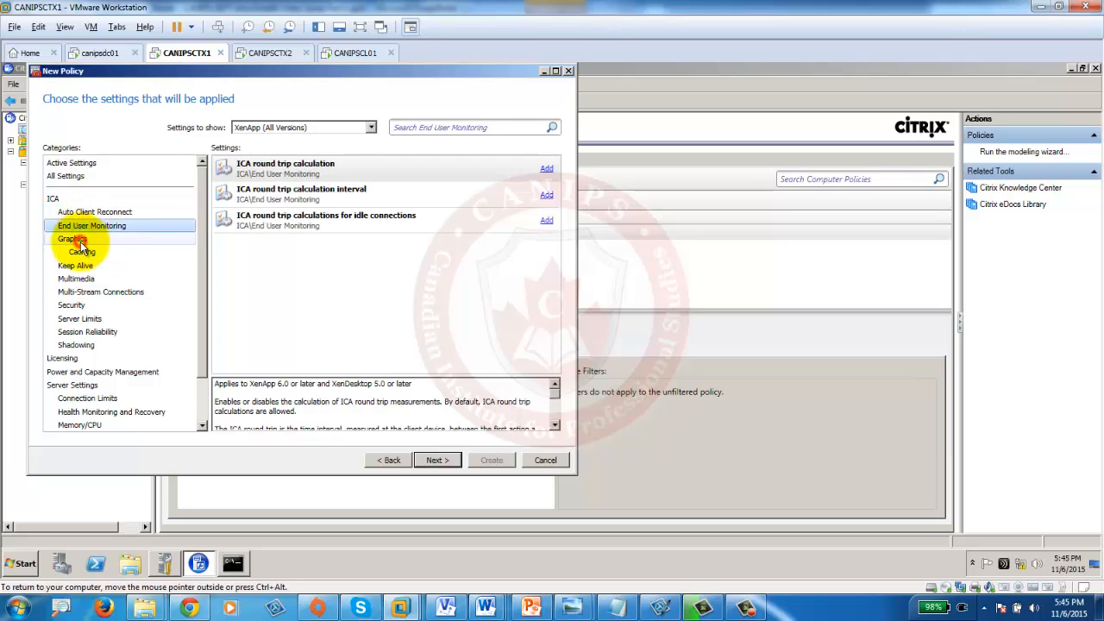
pyautogui.click(76, 238)
pyautogui.click(79, 278)
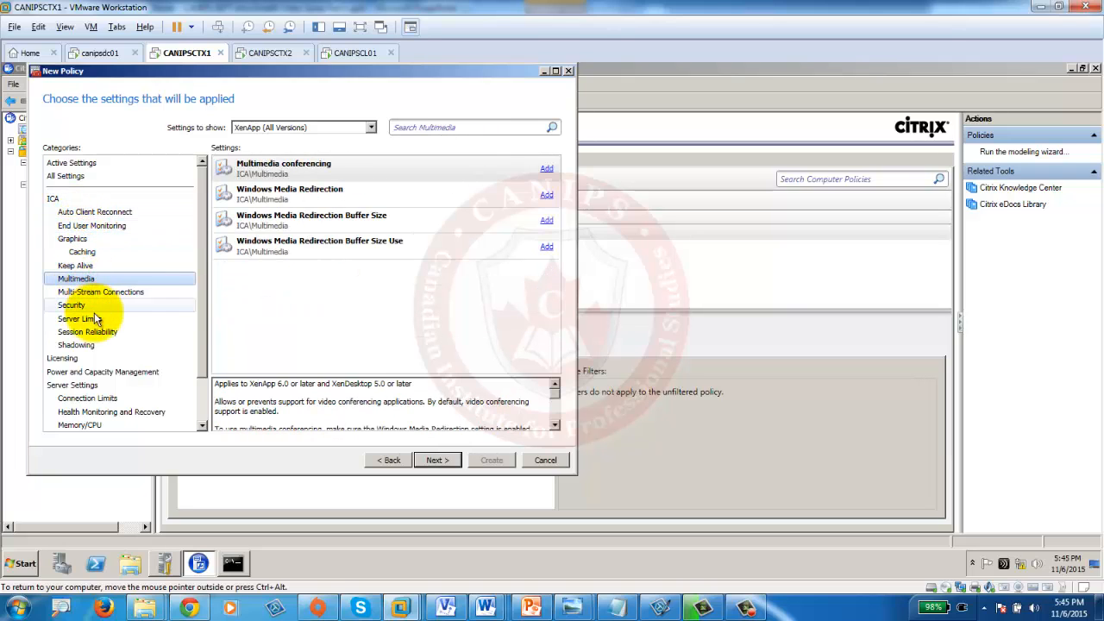
pyautogui.click(90, 319)
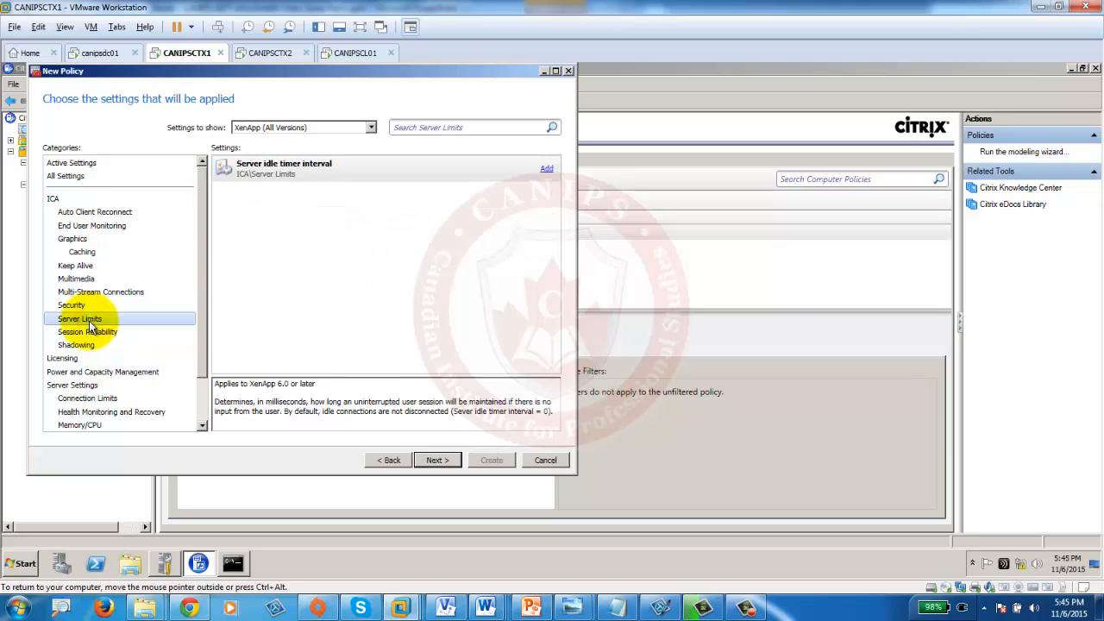
pyautogui.click(86, 332)
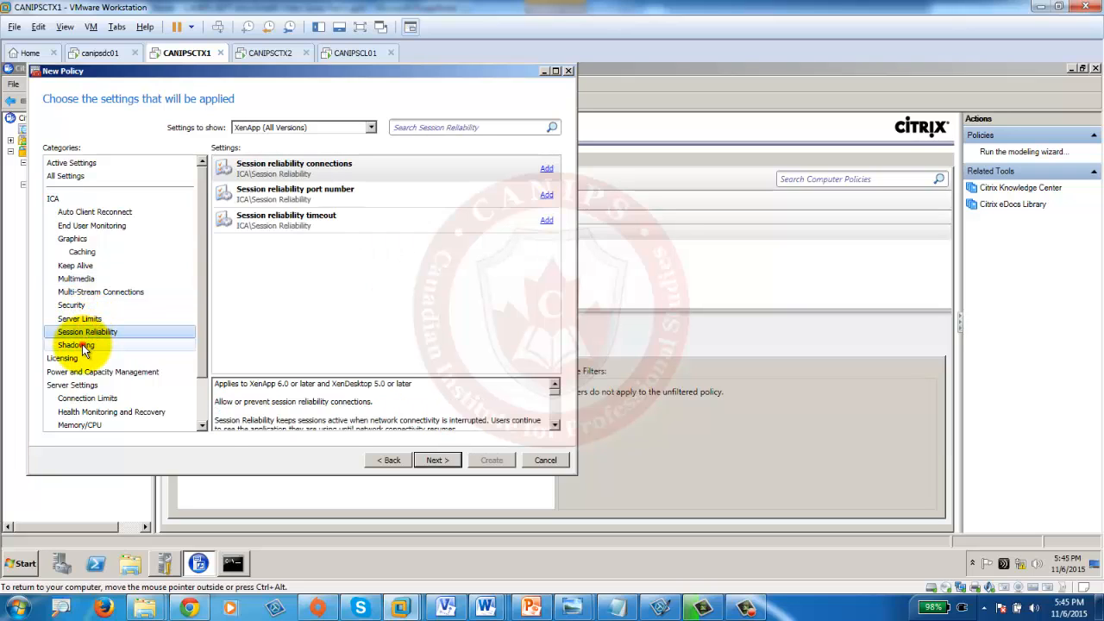
pyautogui.click(82, 346)
pyautogui.click(74, 358)
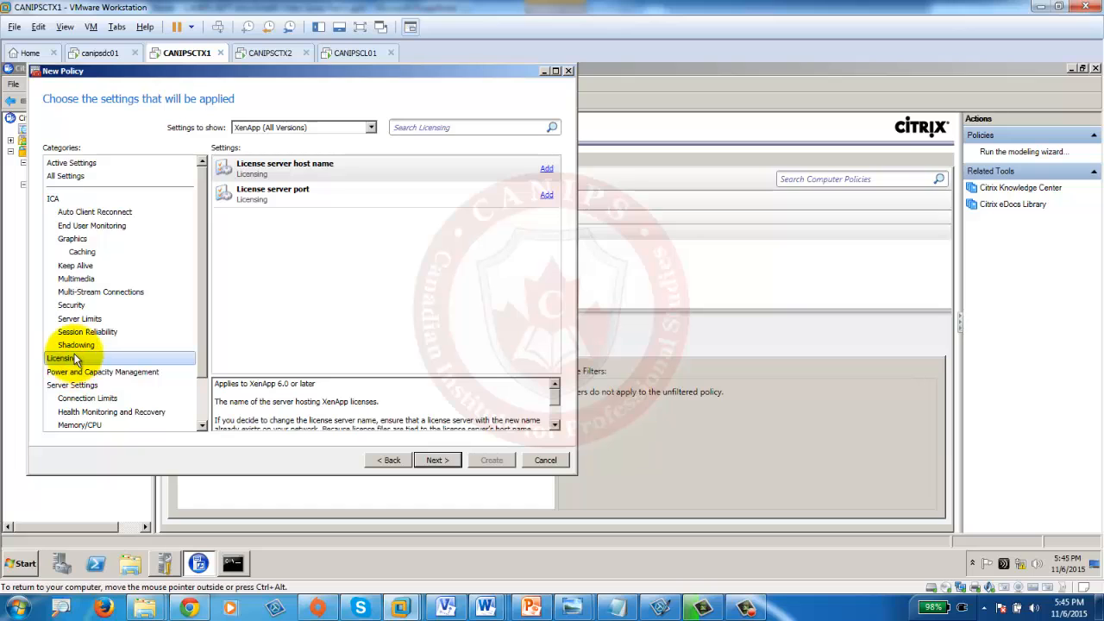
pyautogui.click(76, 385)
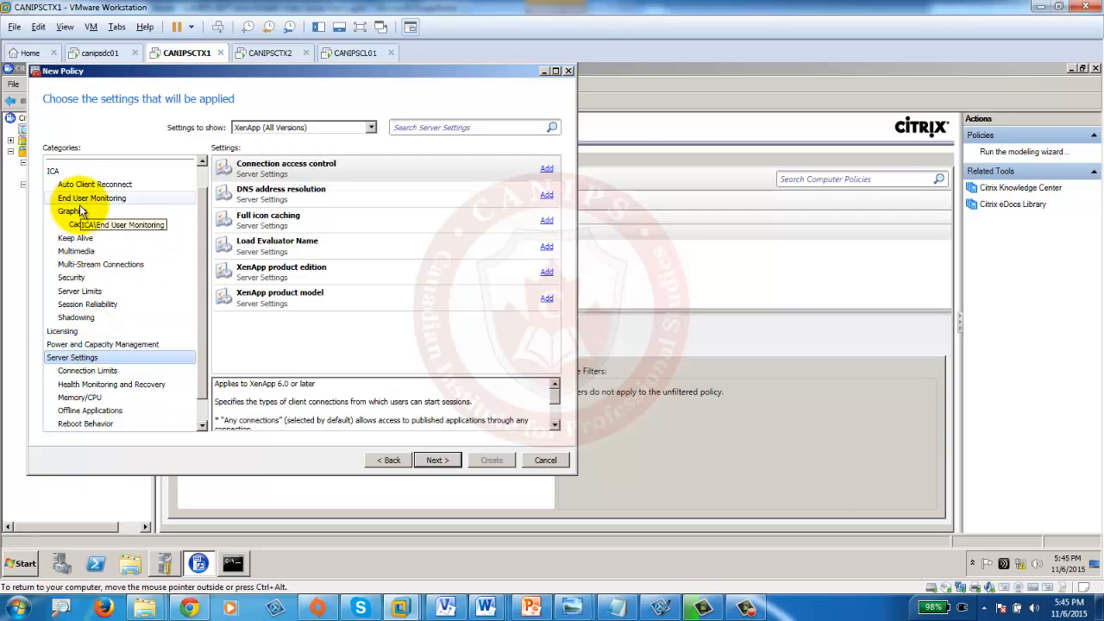
pyautogui.click(54, 172)
pyautogui.scroll(1, 135, 210)
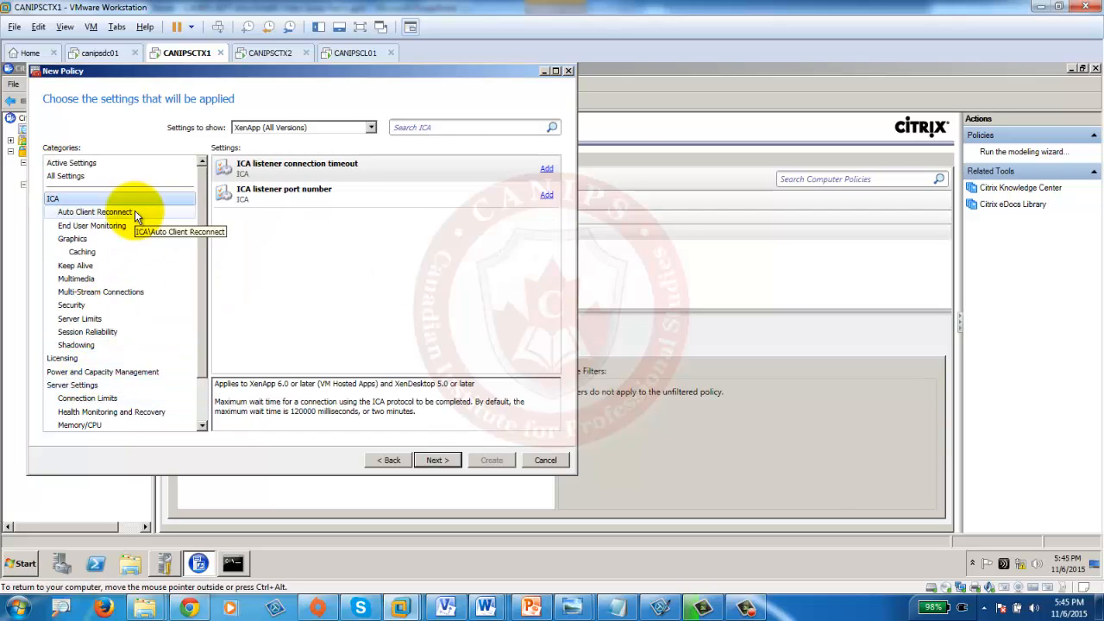
# Step: Search all computer policy settings for "idle" and discard the new computer policy
pyautogui.click(76, 176)
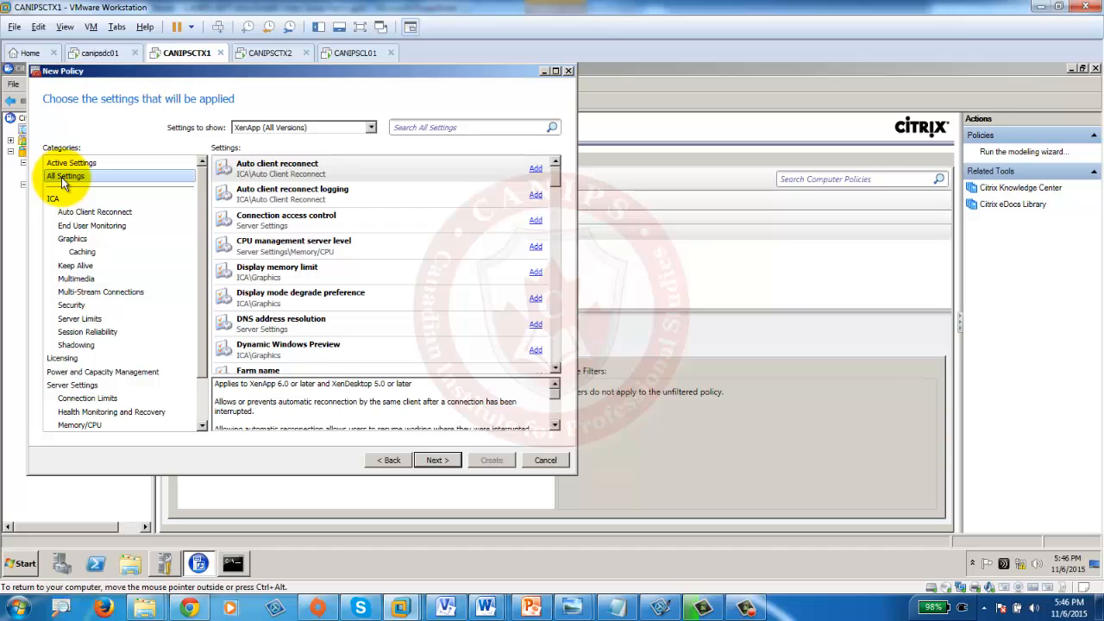
pyautogui.click(436, 127)
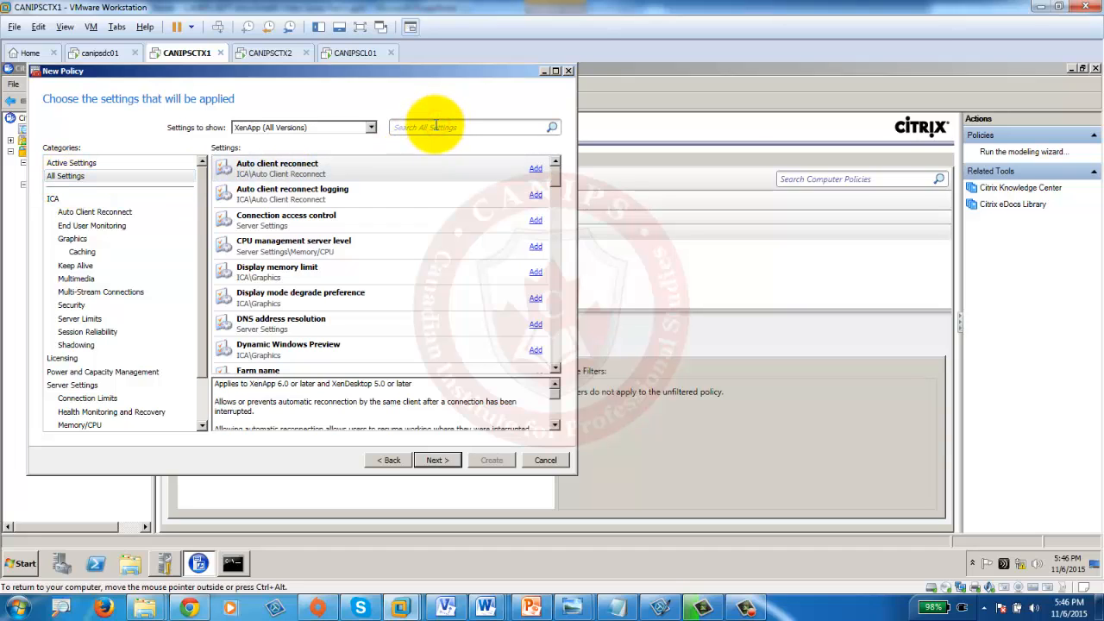
pyautogui.write('idle')
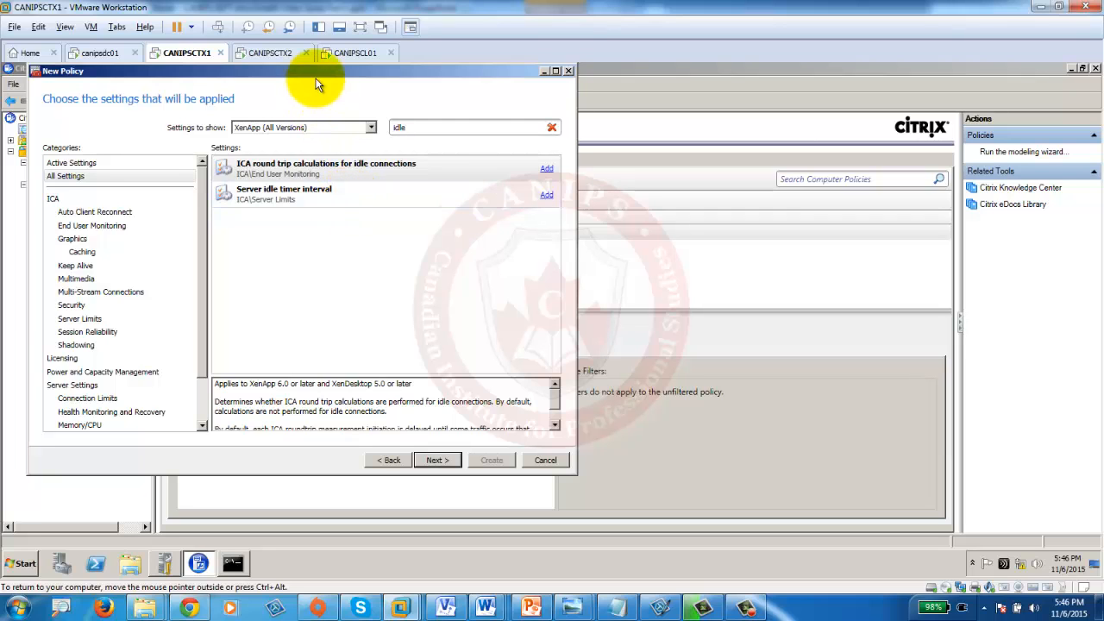
pyautogui.moveTo(316, 83); pyautogui.dragTo(557, 127)
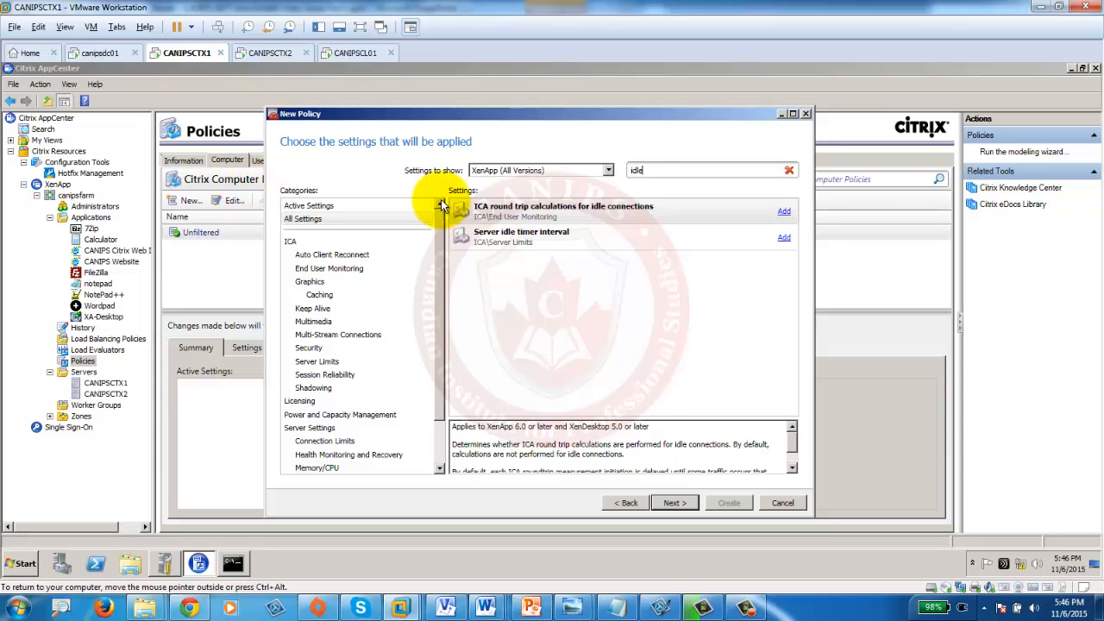
pyautogui.click(805, 114)
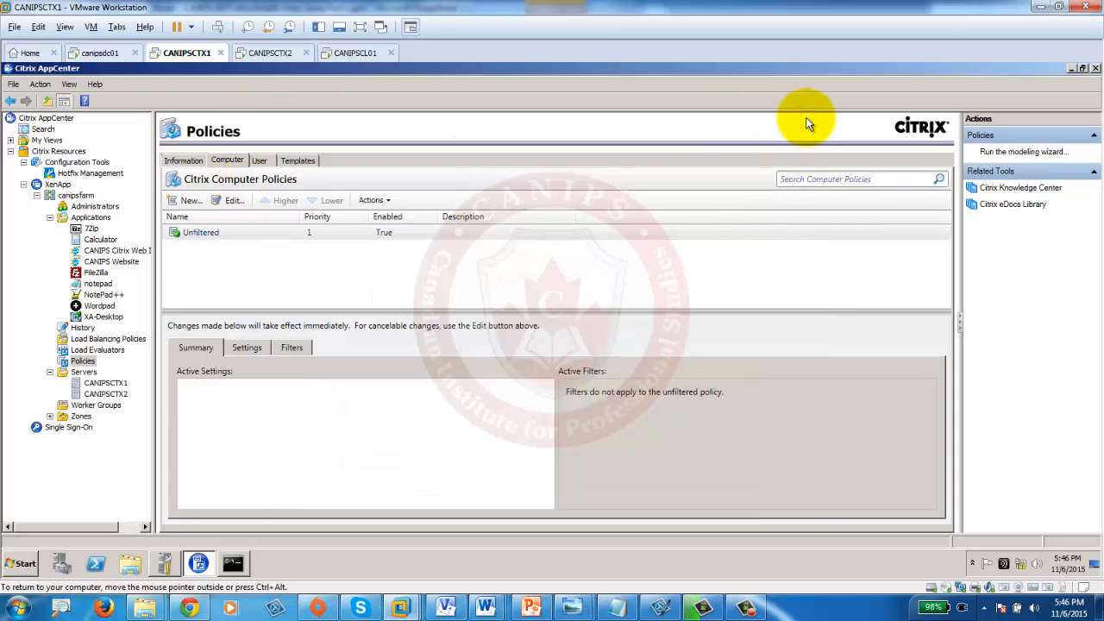
# Step: Start a new Citrix user policy named CitrixSessionIdleTimer-2MIN and proceed to its settings
pyautogui.click(259, 163)
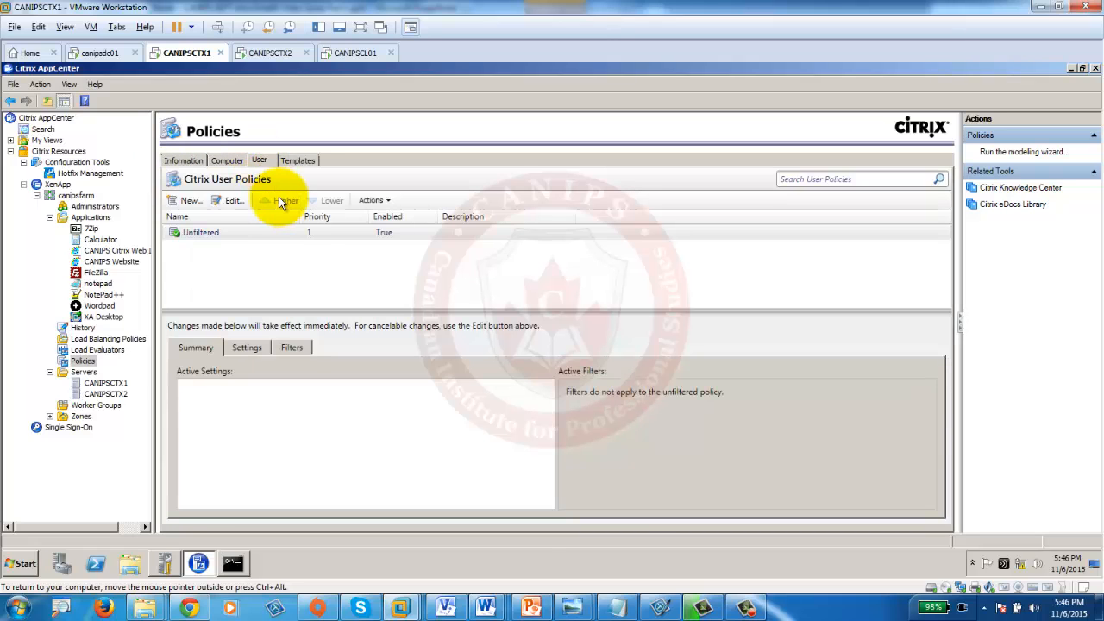
pyautogui.click(354, 54)
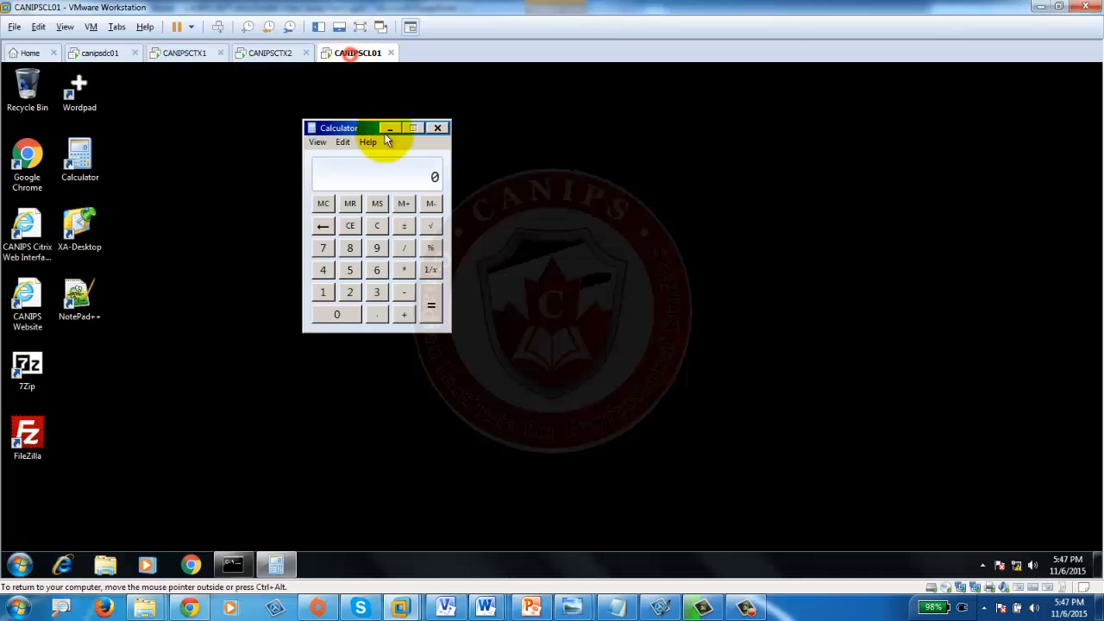
pyautogui.click(186, 53)
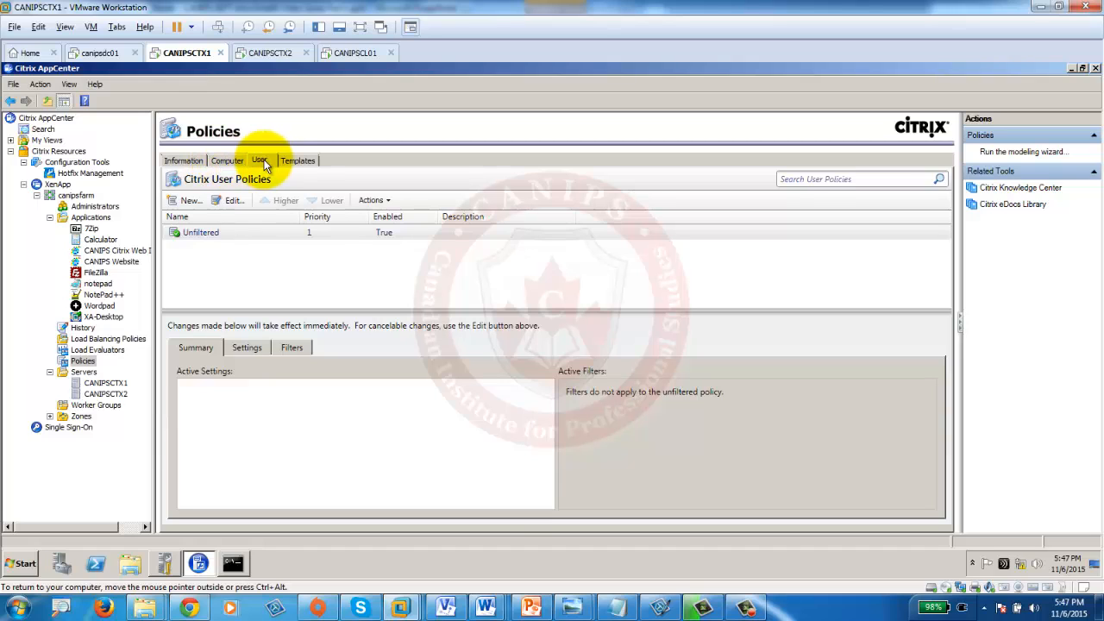
pyautogui.click(188, 202)
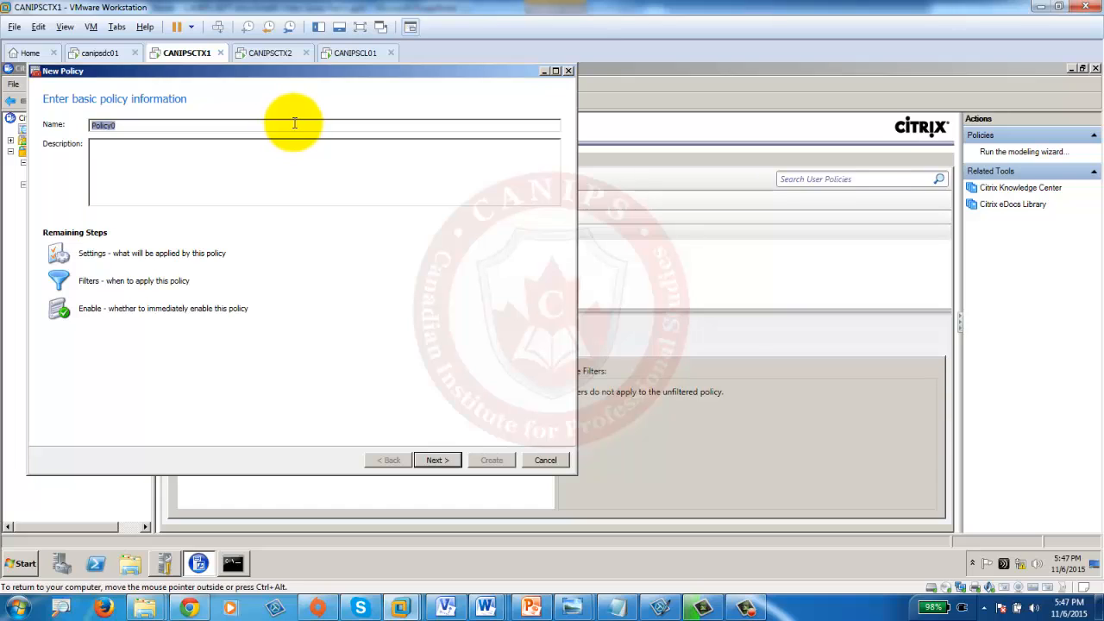
pyautogui.write('CitrixSessionIdleTimer')
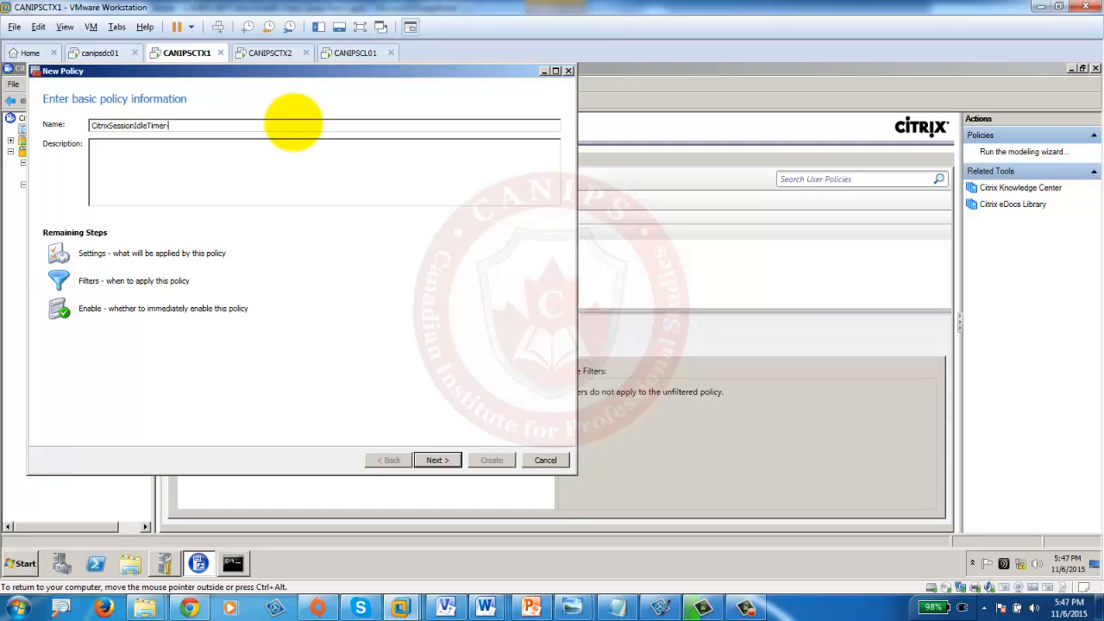
pyautogui.write('-2Mi')
pyautogui.press('BackSpace')
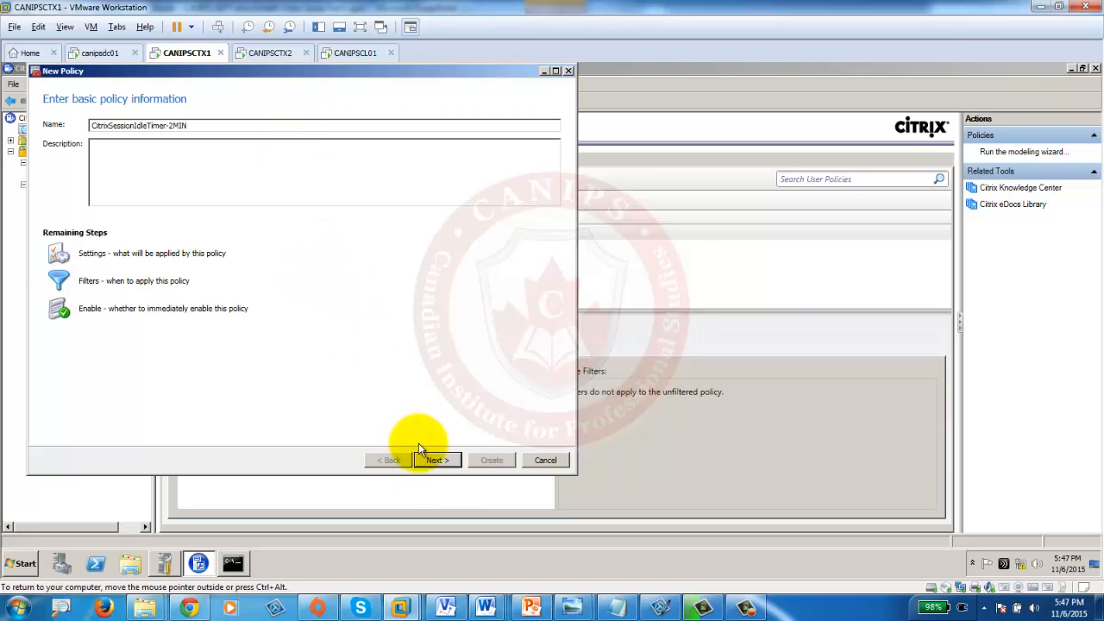
pyautogui.click(436, 459)
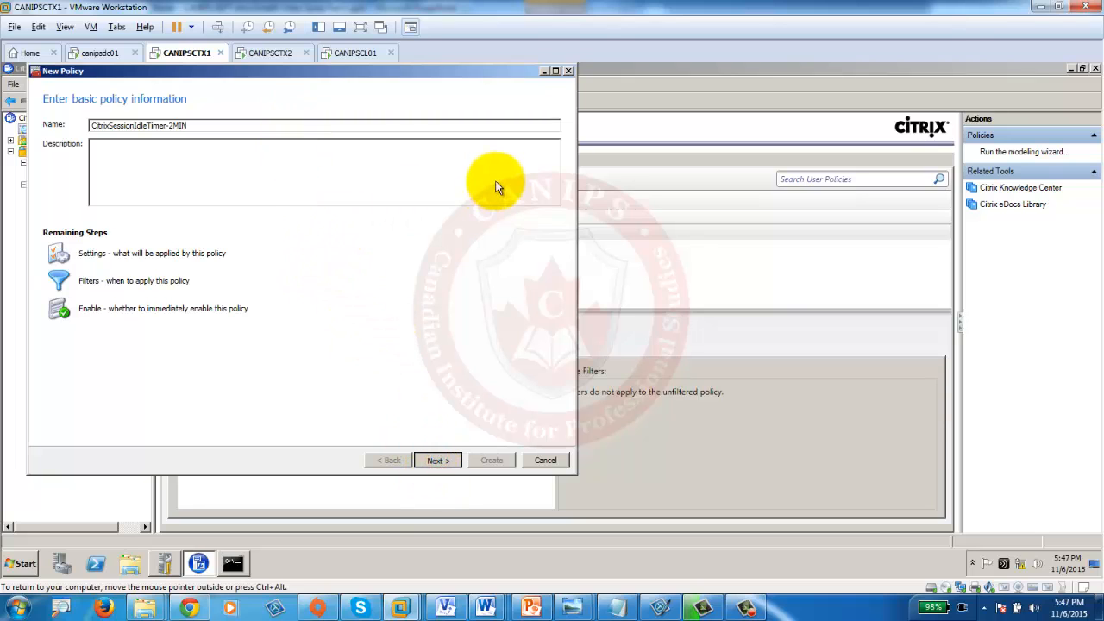
# Step: Search the user policy settings for "idle" and open the Session idle timer interval setting with its minutes value selected for editing
pyautogui.click(425, 127)
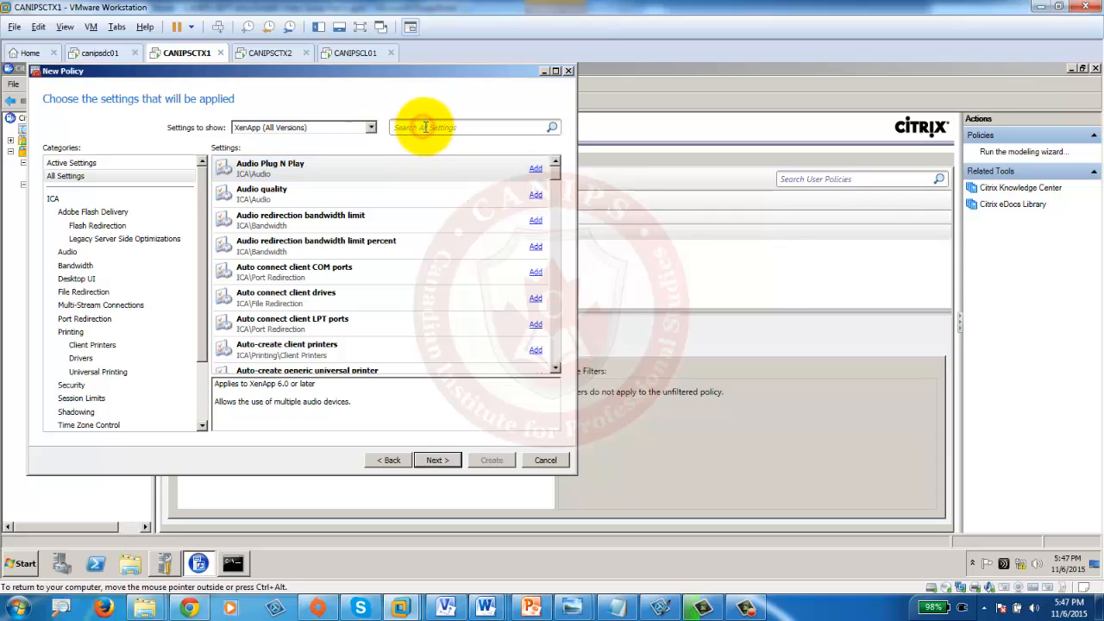
pyautogui.write('idle')
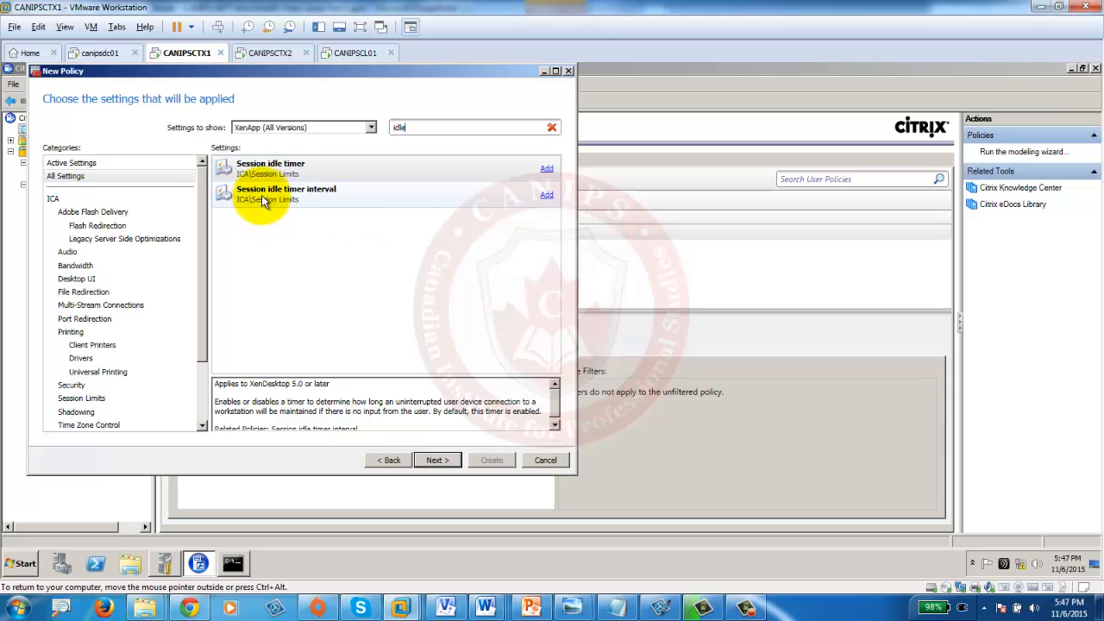
pyautogui.click(264, 193)
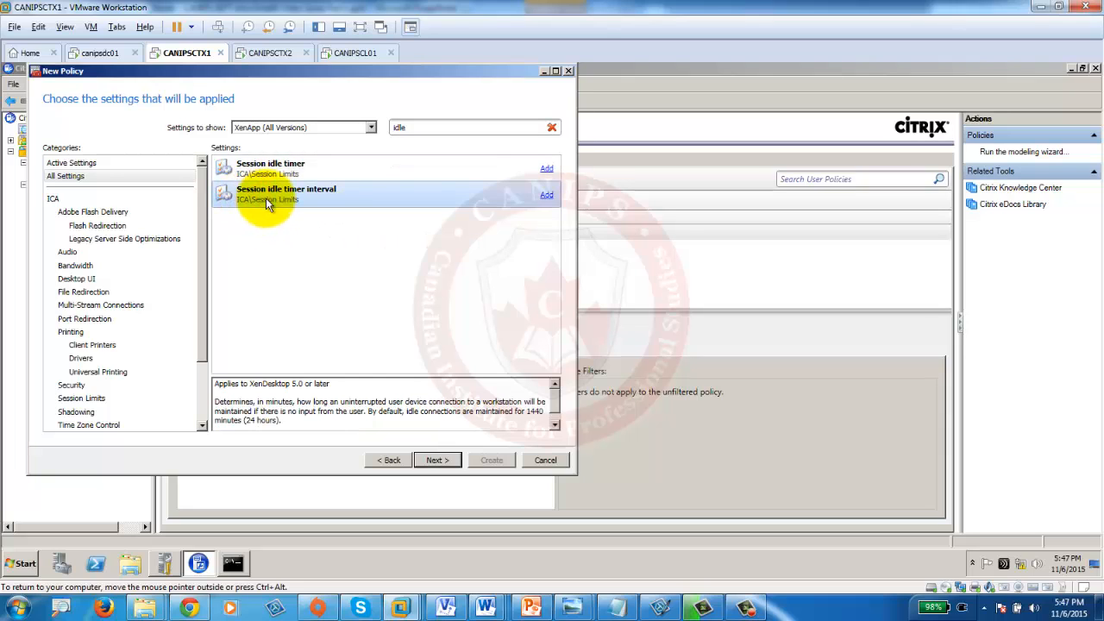
pyautogui.click(546, 196)
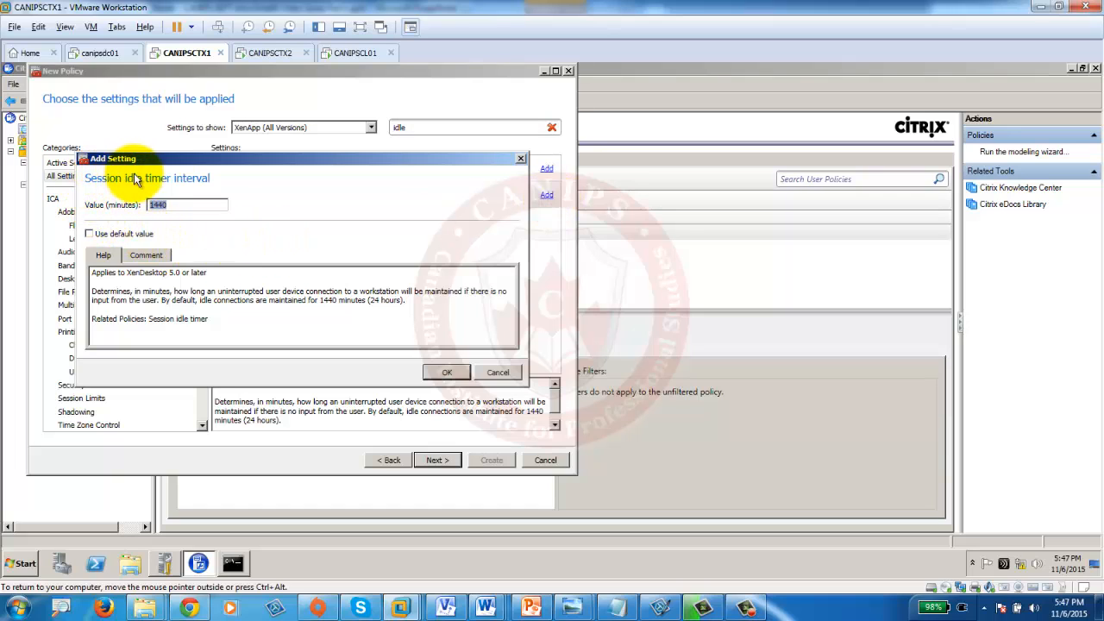
pyautogui.click(179, 205)
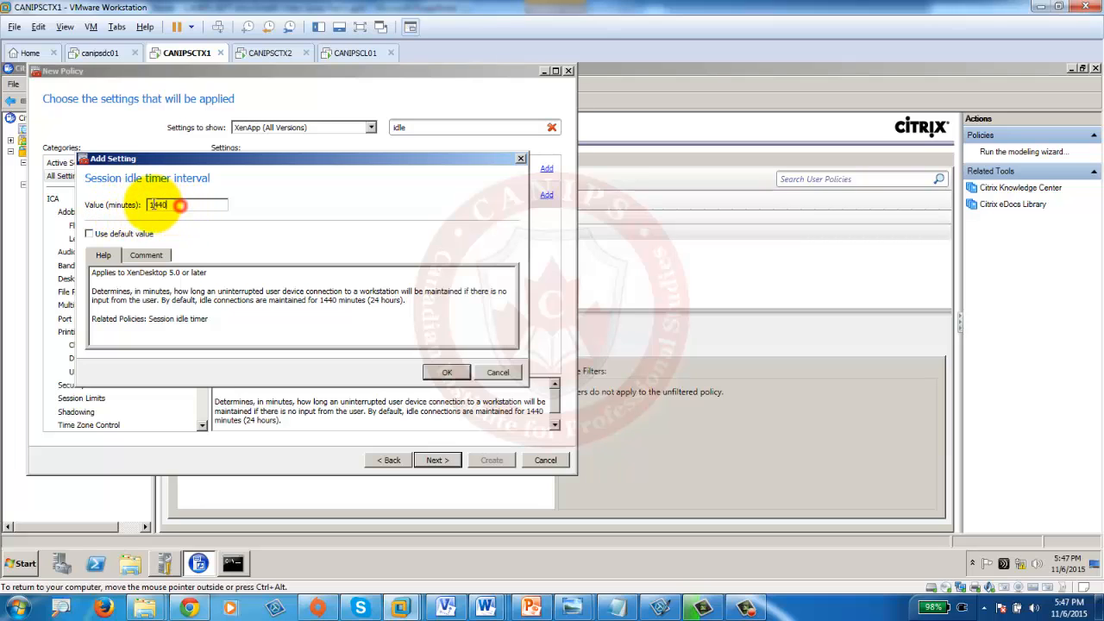
pyautogui.moveTo(179, 205); pyautogui.dragTo(141, 203)
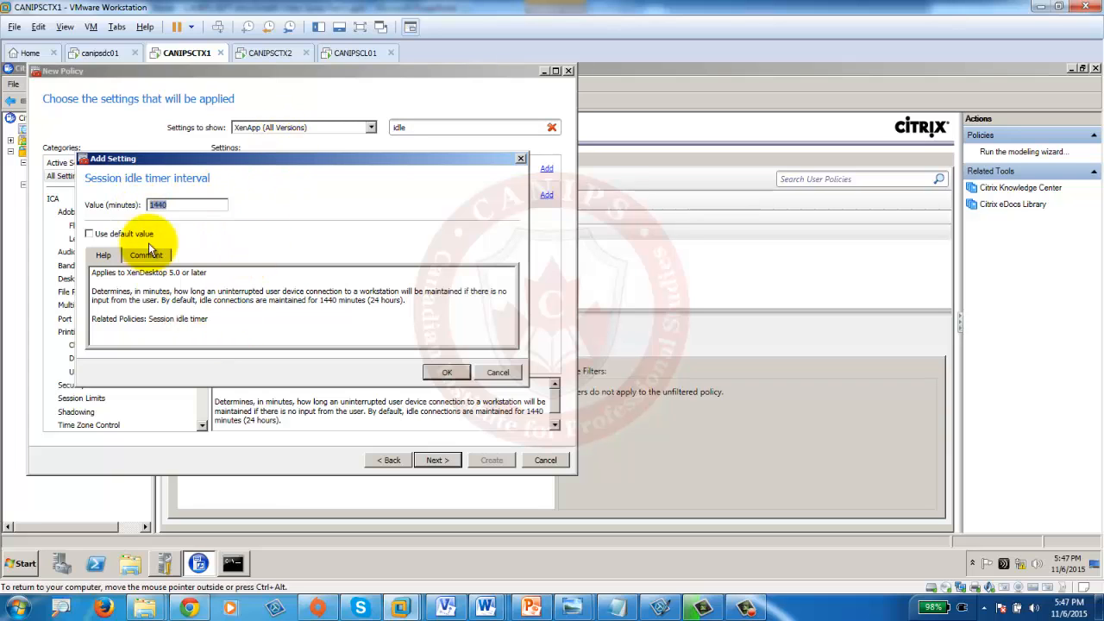
# Step: Switch to Google Chrome, search in a new tab for "convert 1440 mins to hour", and minimize the browser
pyautogui.click(198, 609)
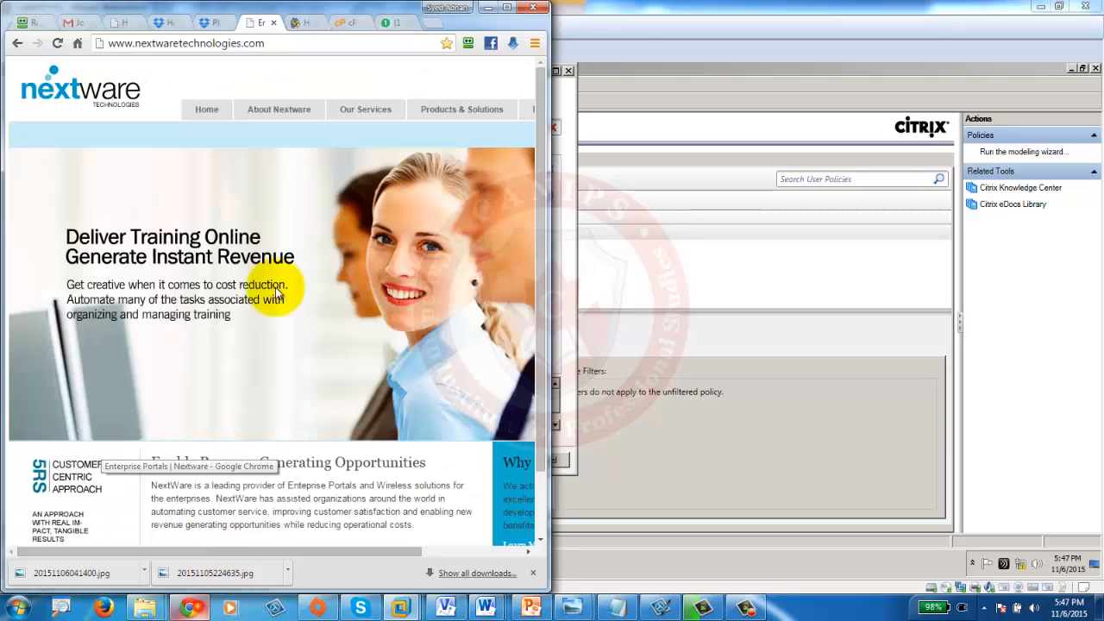
pyautogui.click(427, 22)
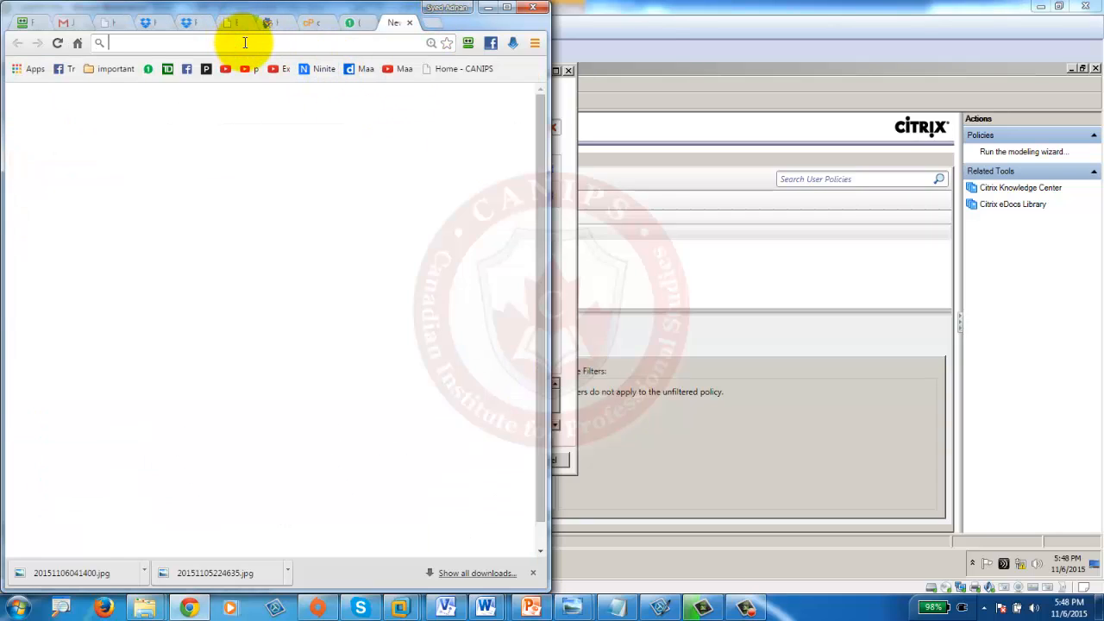
pyautogui.write('convert')
pyautogui.press('Return')
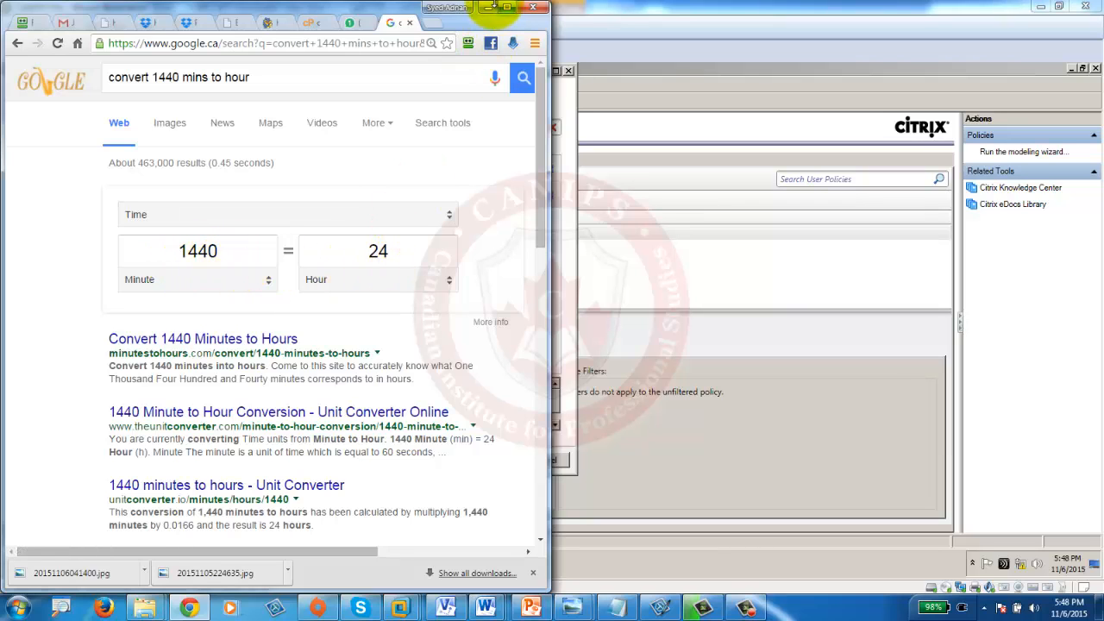
pyautogui.click(488, 8)
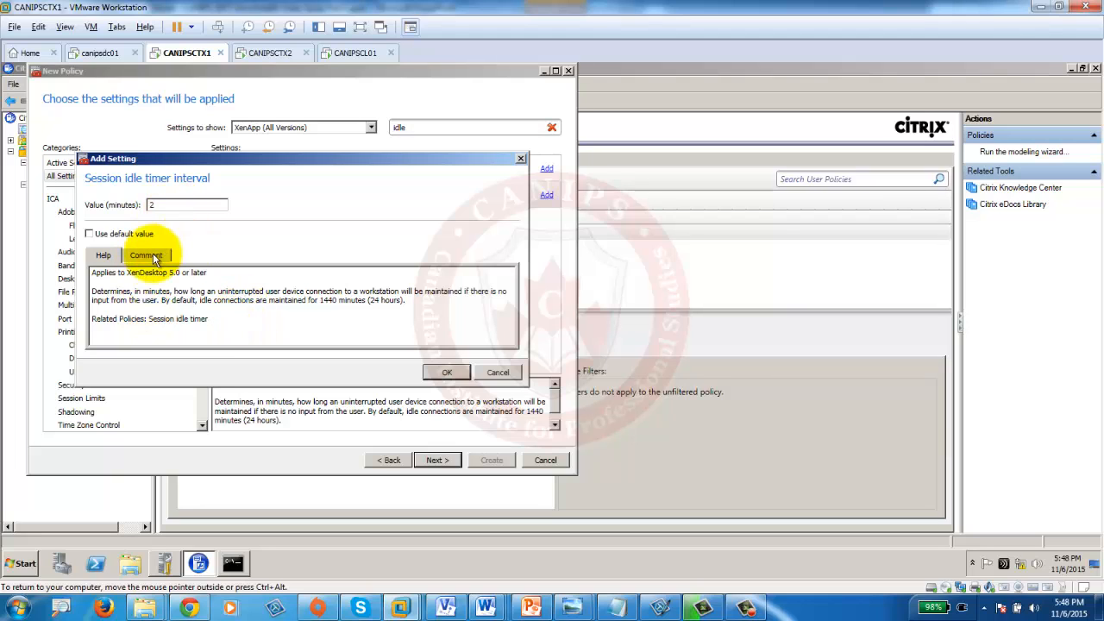
# Step: Set the Session idle timer interval to 2 minutes, proceed to the policy's filters, and check the active and available filters
pyautogui.click(447, 371)
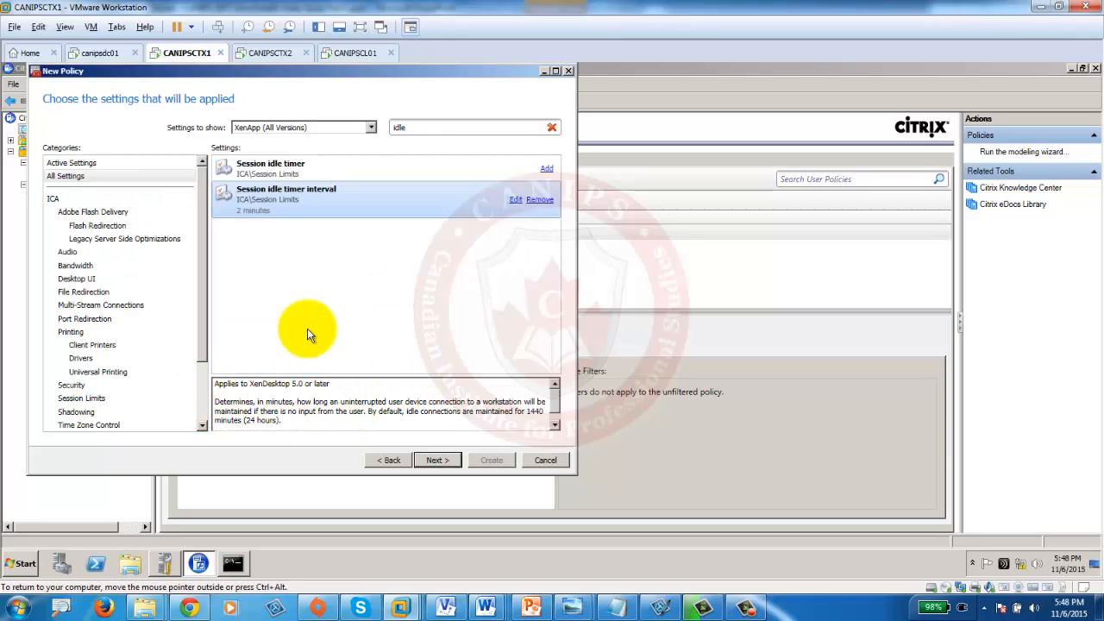
pyautogui.click(435, 461)
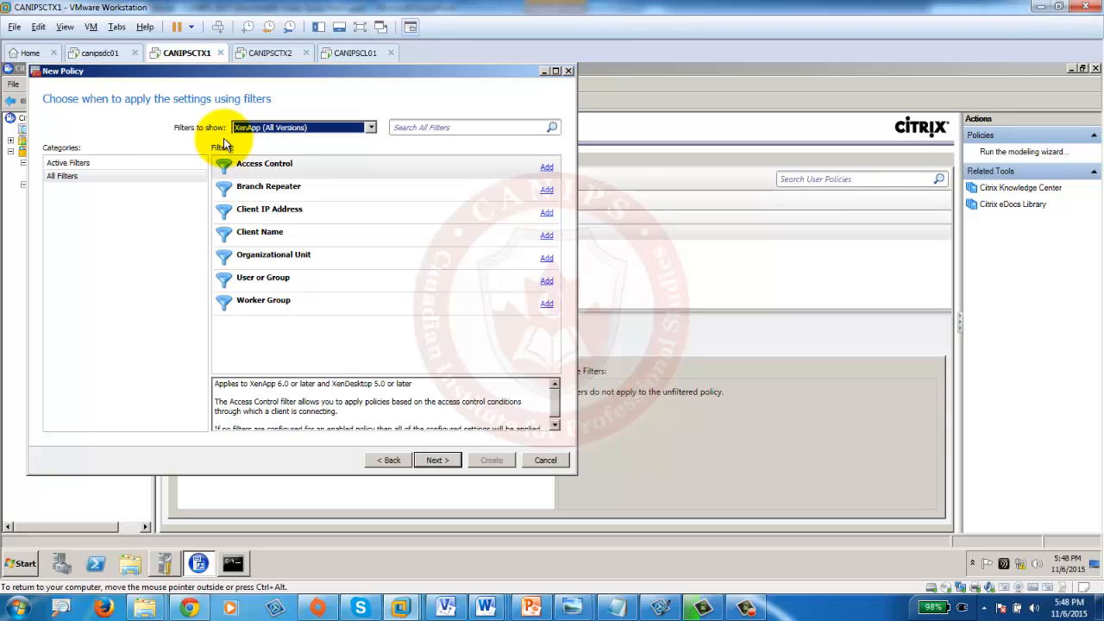
pyautogui.click(144, 163)
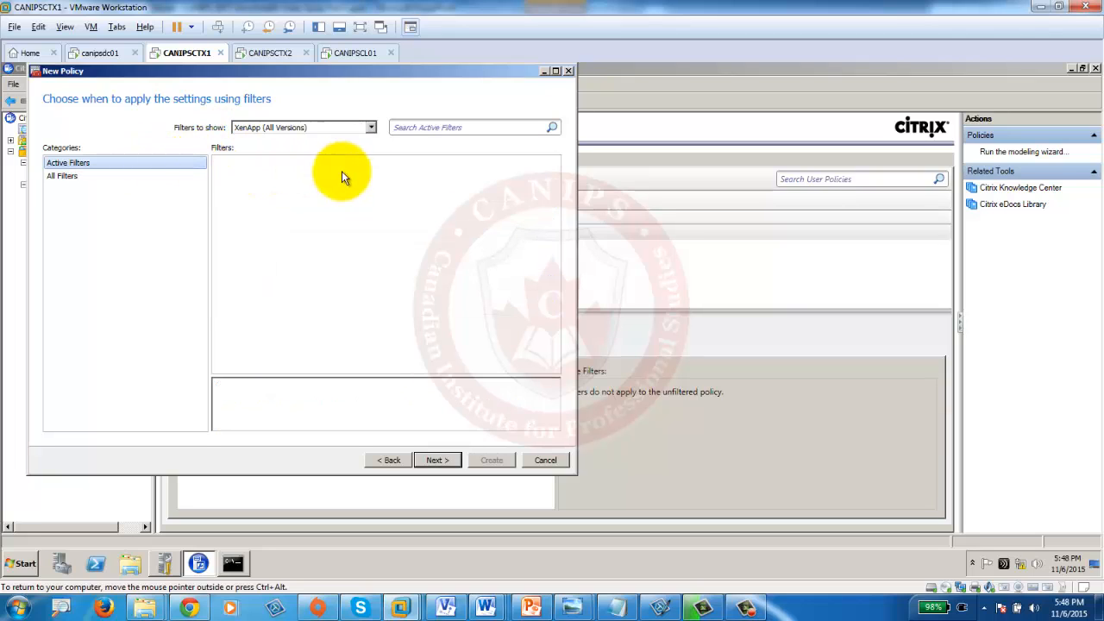
pyautogui.click(70, 177)
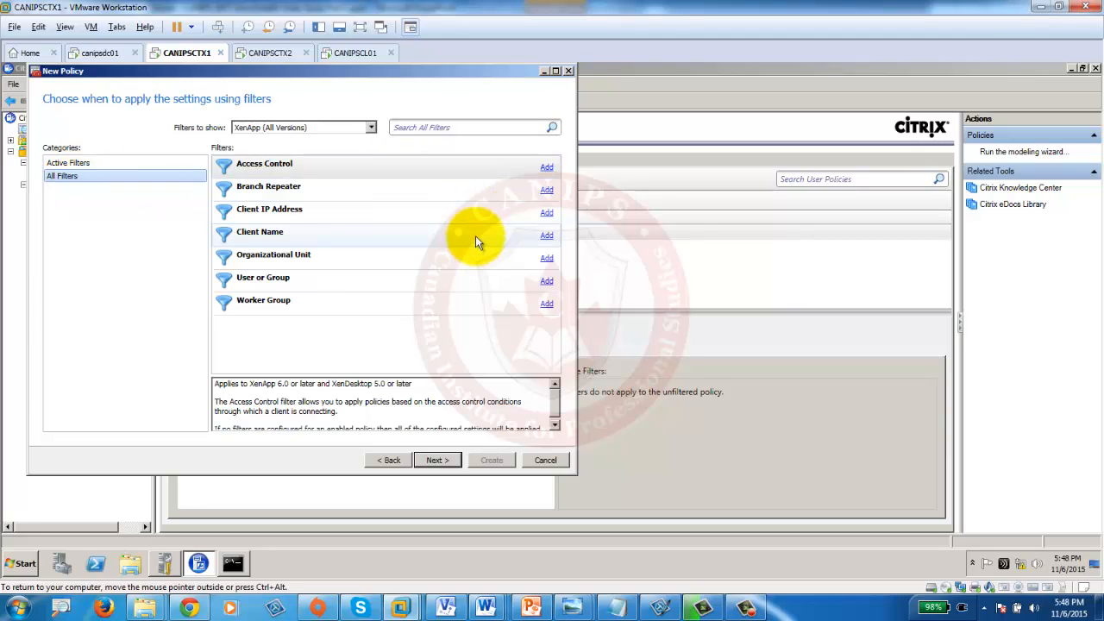
# Step: Add an enabled Client Name filter element in Allow mode for the client canipscl01
pyautogui.click(546, 235)
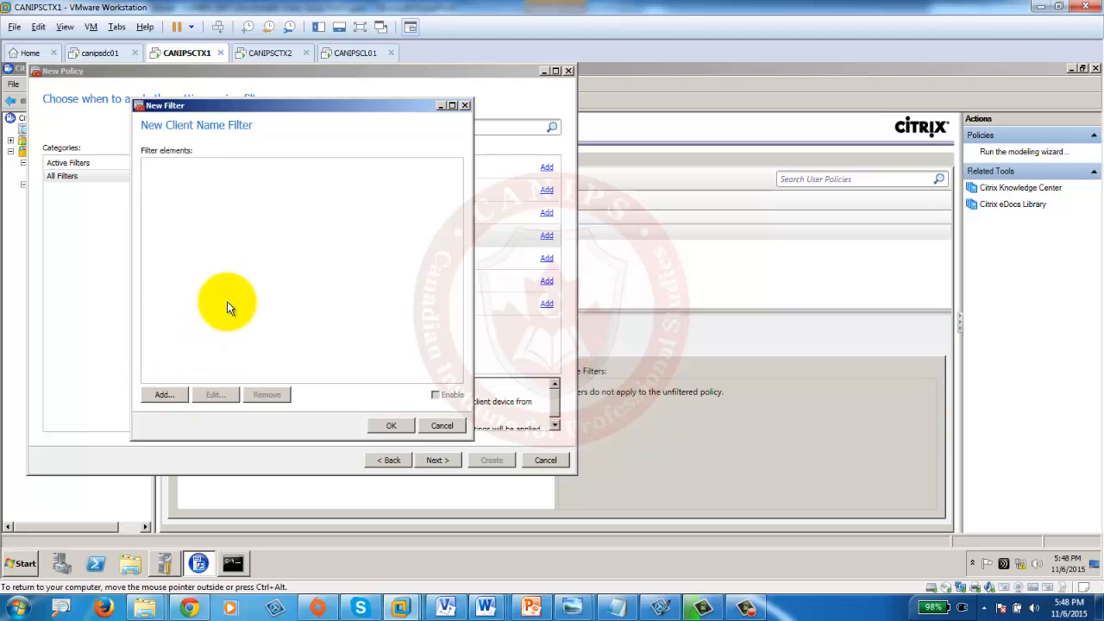
pyautogui.click(217, 254)
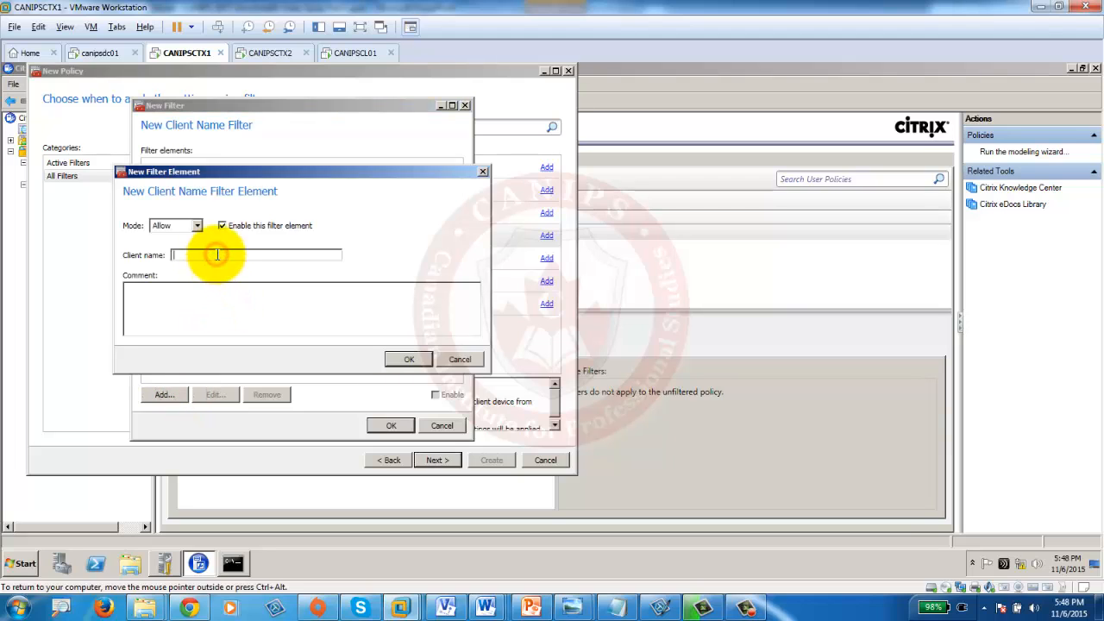
pyautogui.write('canipscl01')
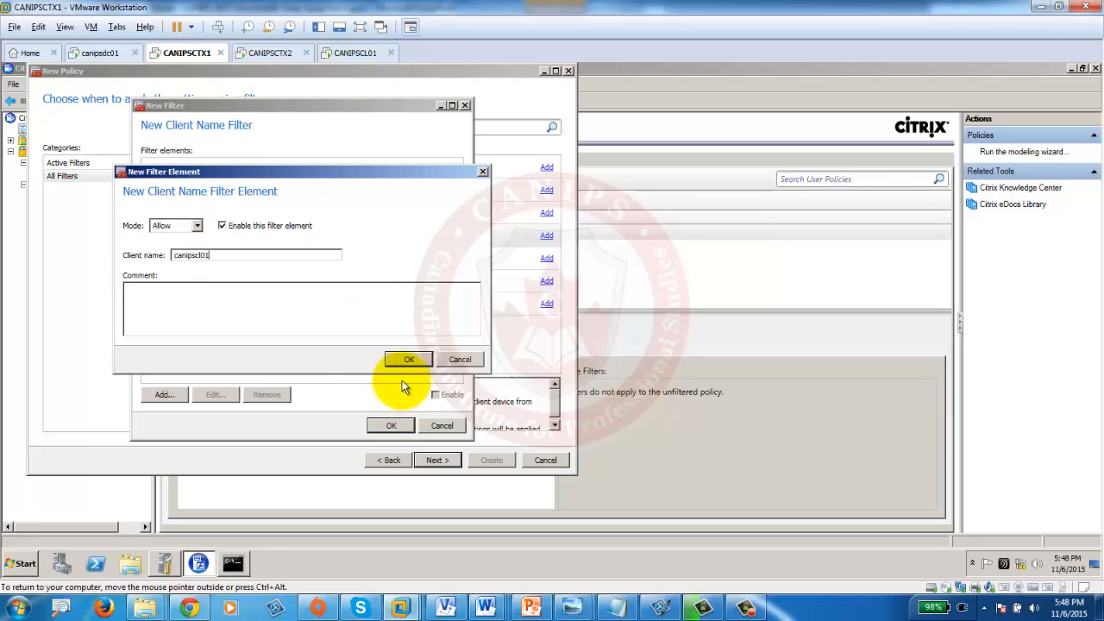
pyautogui.click(401, 358)
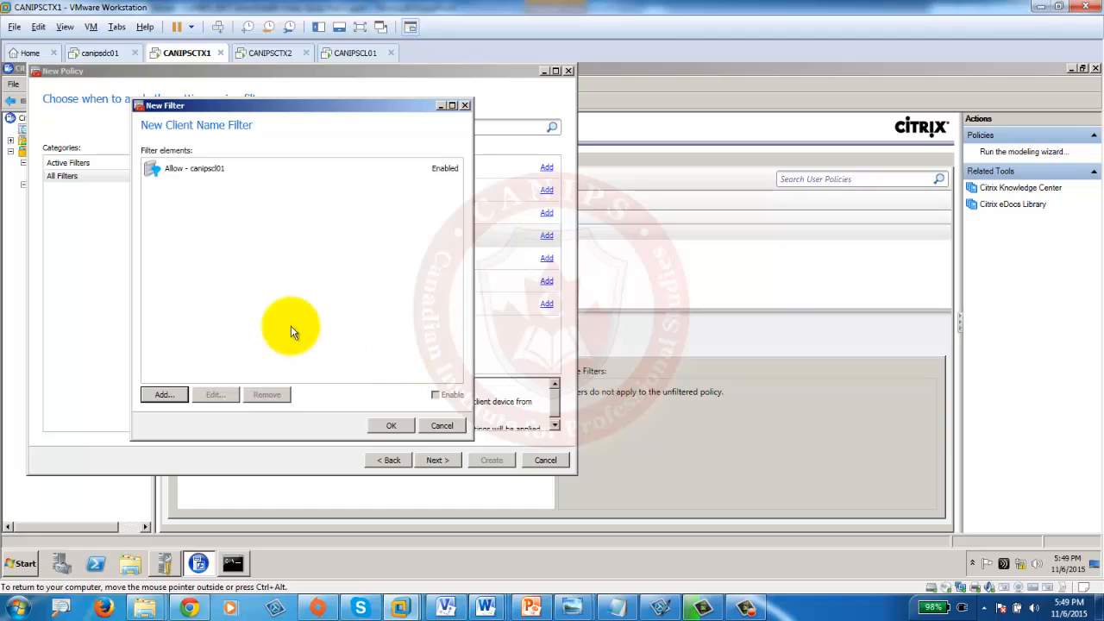
# Step: Remove the canipscl01 element from the new Client Name filter and close the filter
pyautogui.click(189, 170)
pyautogui.click(269, 396)
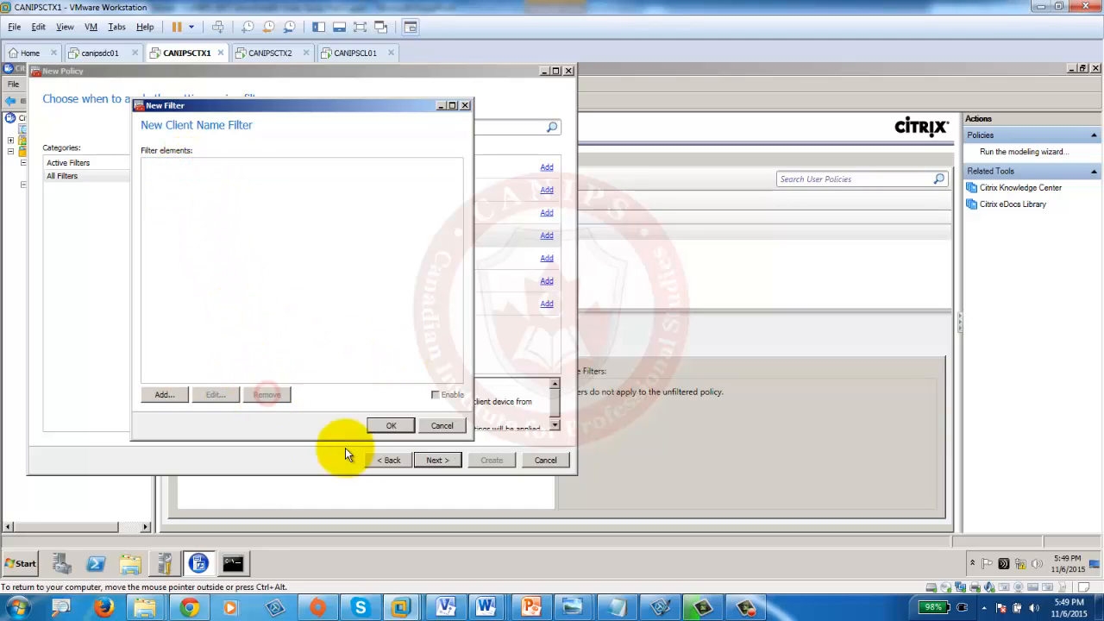
pyautogui.click(391, 425)
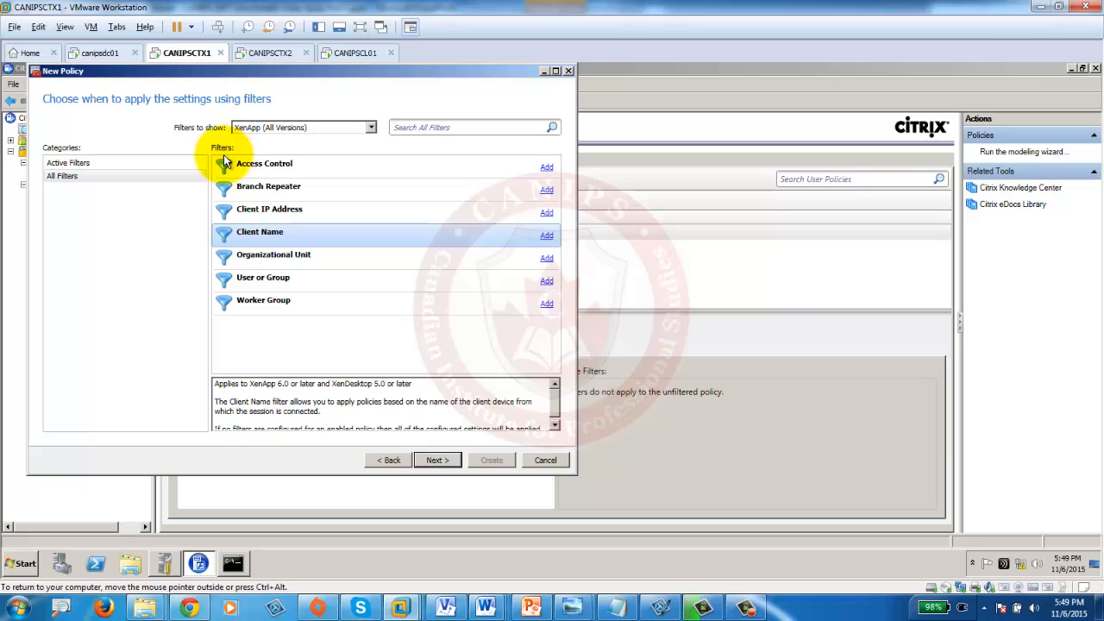
# Step: Switch to PowerPoint and highlight the words Unfiltered and Filtered in the slide's Policy Filtering bullet
pyautogui.click(529, 607)
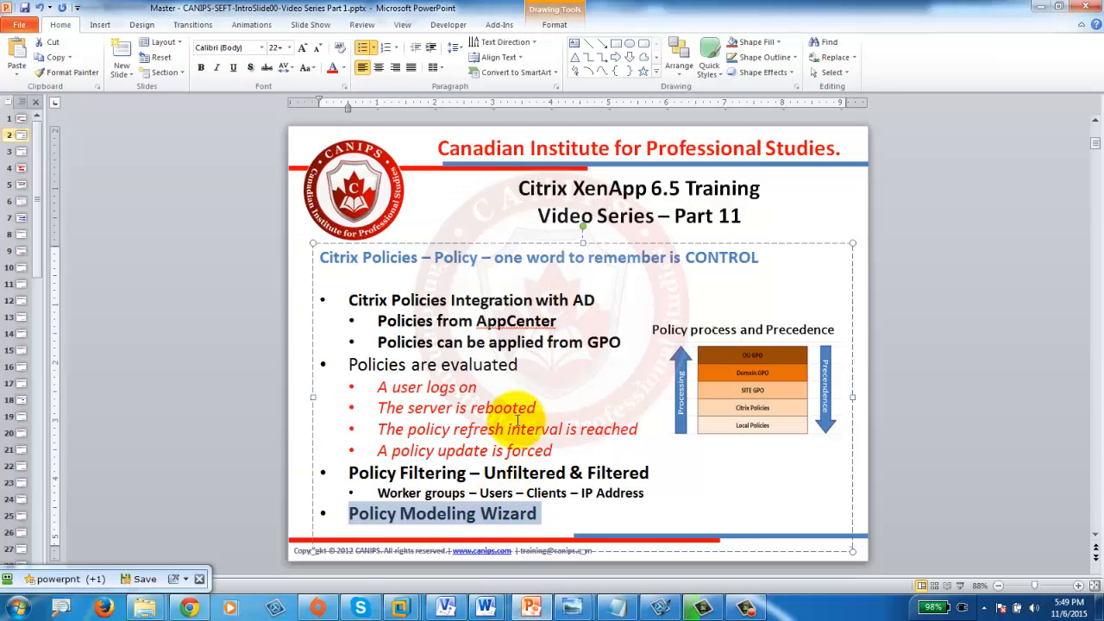
pyautogui.click(497, 473)
pyautogui.doubleClick(501, 475)
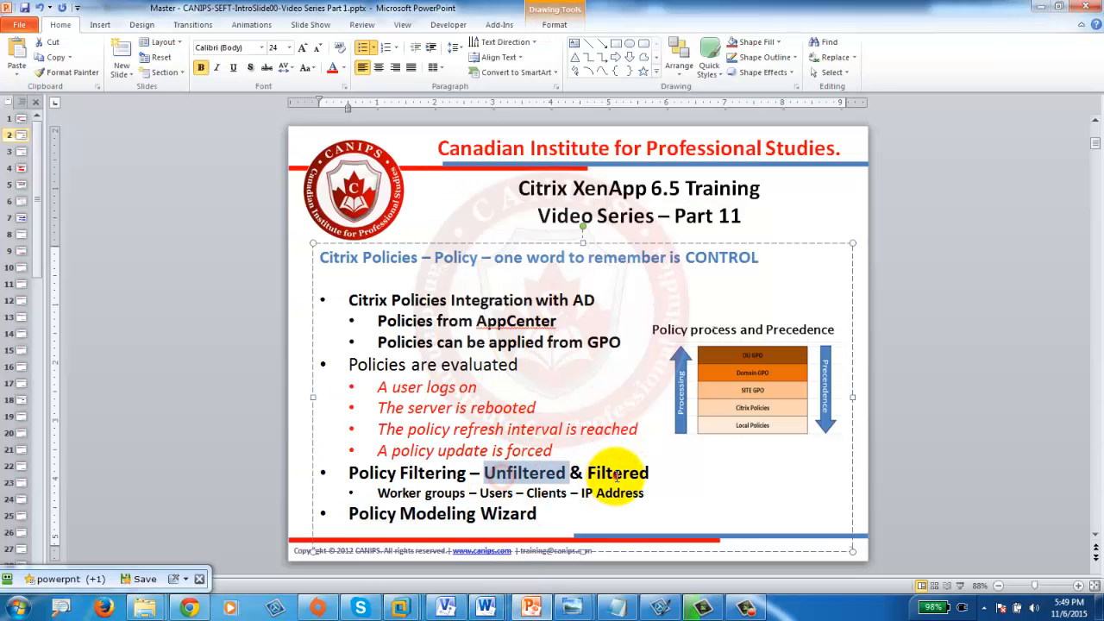
pyautogui.tripleClick(614, 474)
pyautogui.click(509, 474)
pyautogui.doubleClick(509, 474)
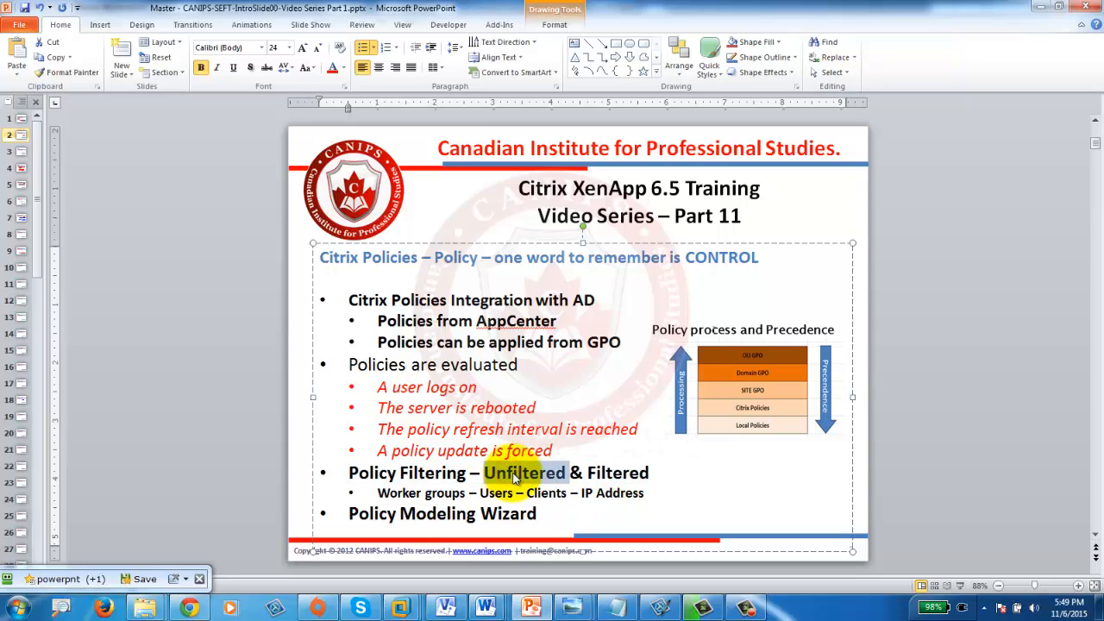
pyautogui.doubleClick(610, 472)
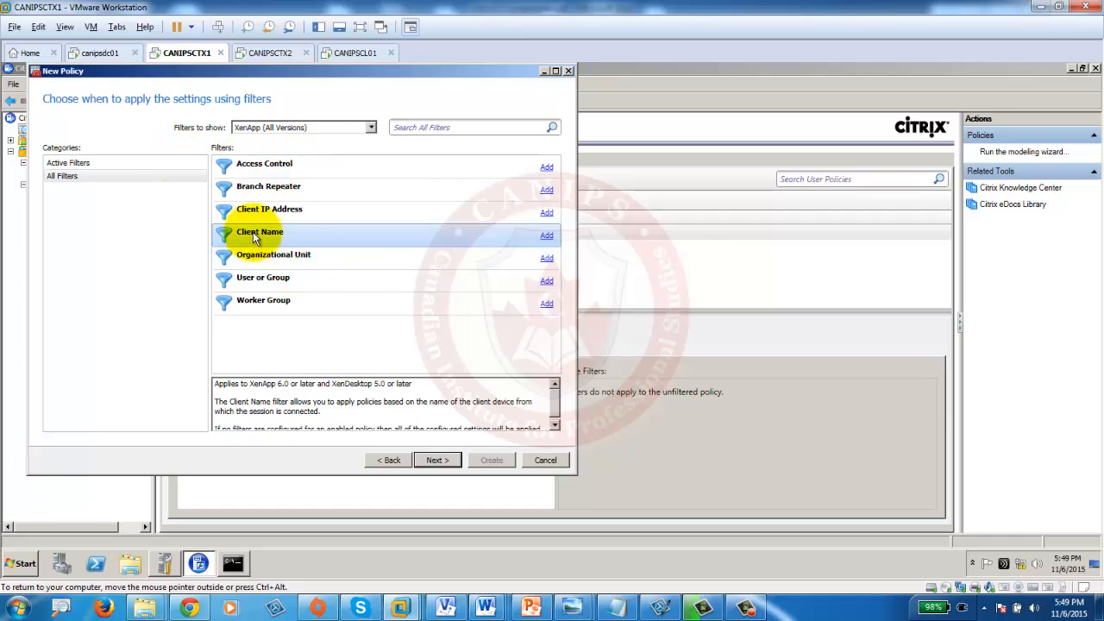
# Step: Return to the Citrix policy wizard and review the descriptions of the client, organizational unit, user, worker group and access control filters
pyautogui.click(277, 213)
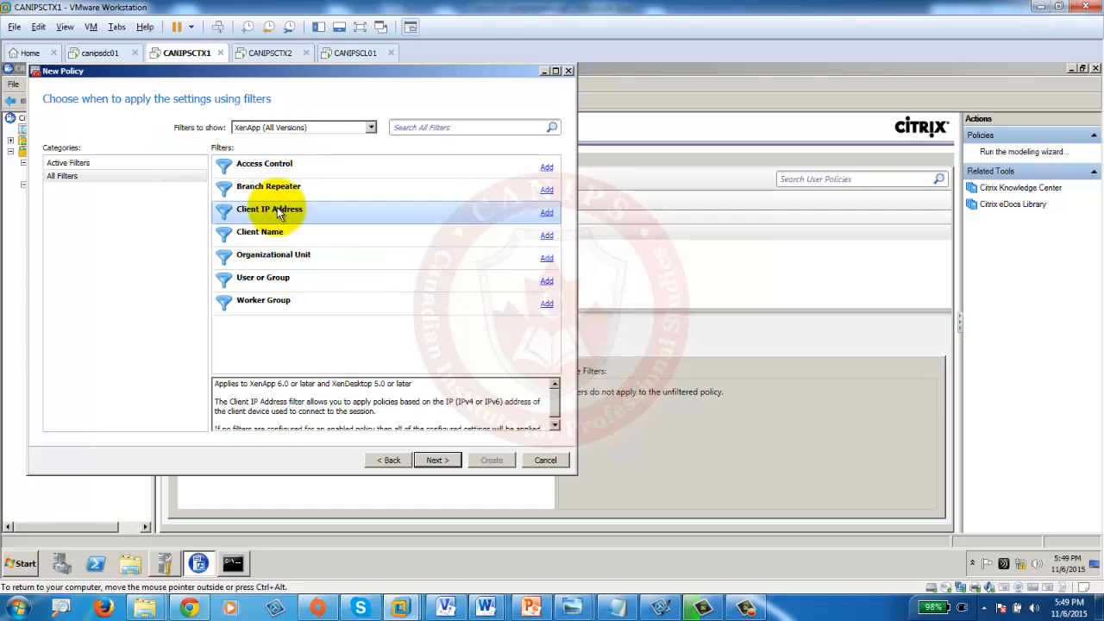
pyautogui.click(277, 231)
pyautogui.click(293, 258)
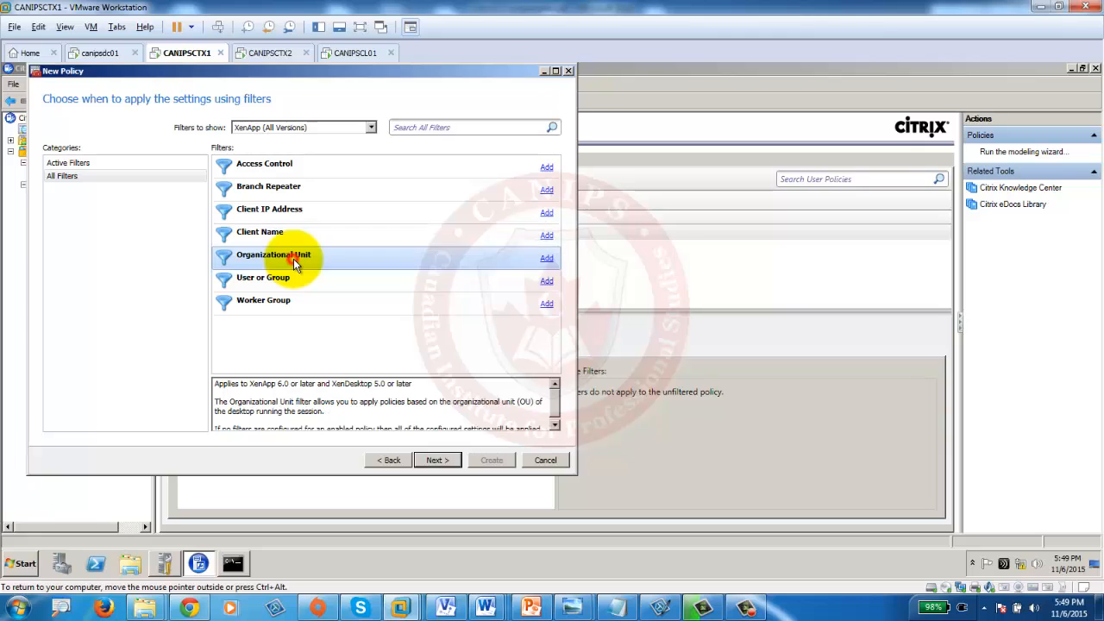
pyautogui.click(289, 281)
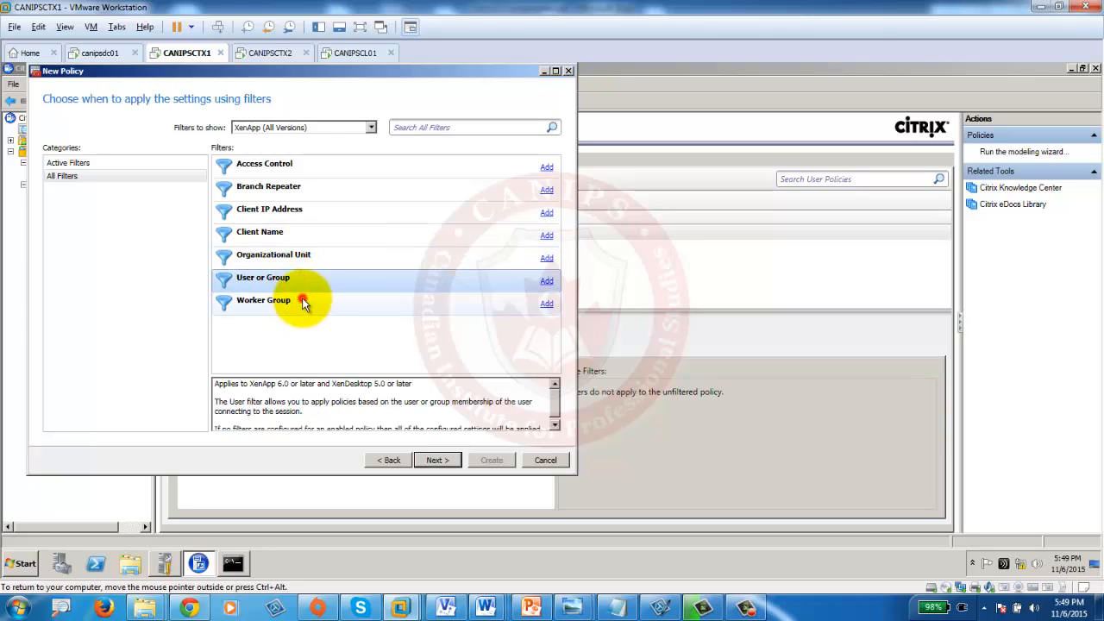
pyautogui.click(304, 299)
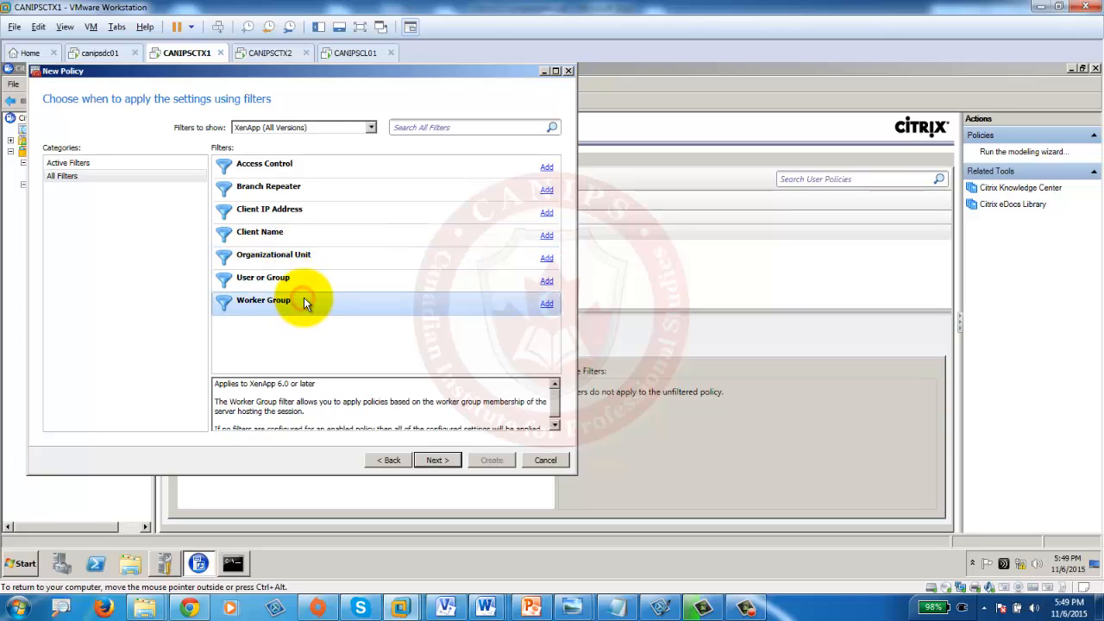
pyautogui.click(296, 163)
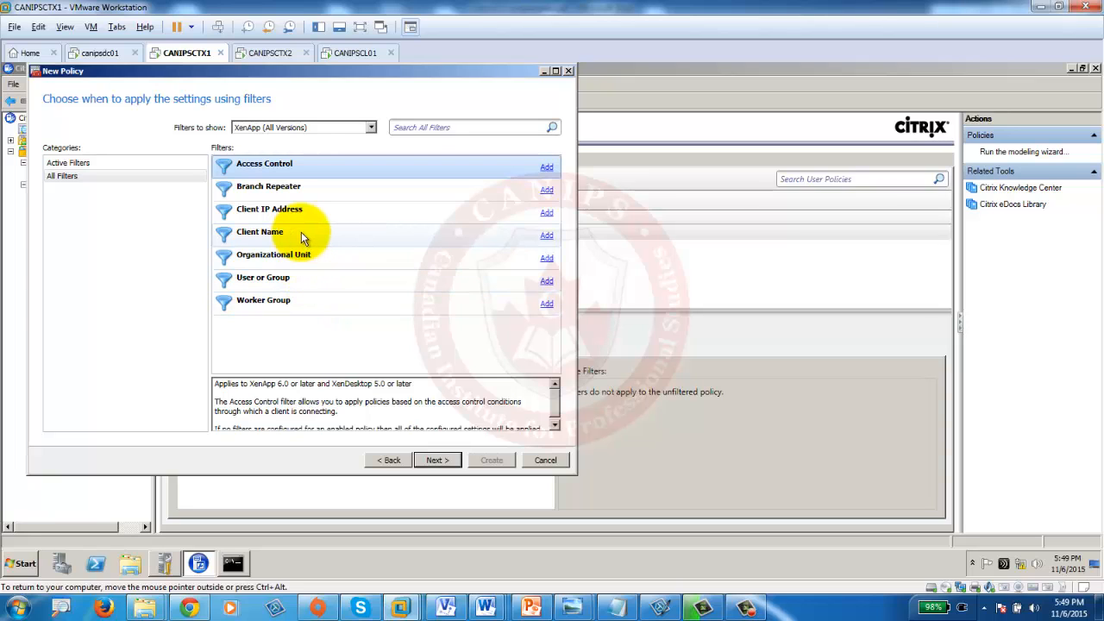
# Step: Examine the options for a new Client IP Address filter element and discard the filter
pyautogui.click(315, 211)
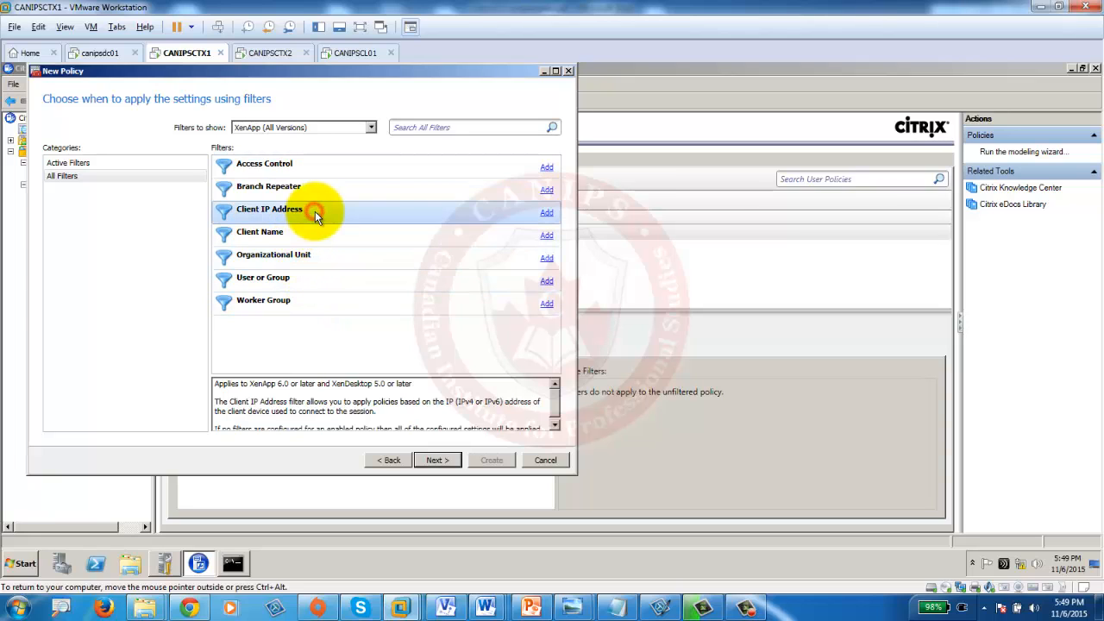
pyautogui.click(547, 214)
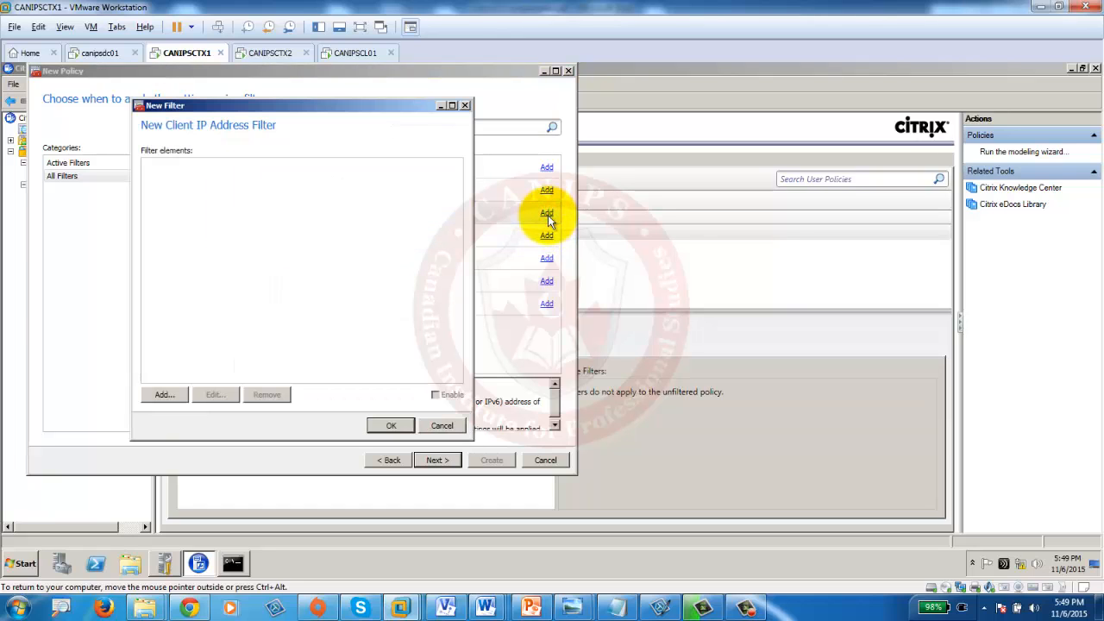
pyautogui.click(171, 394)
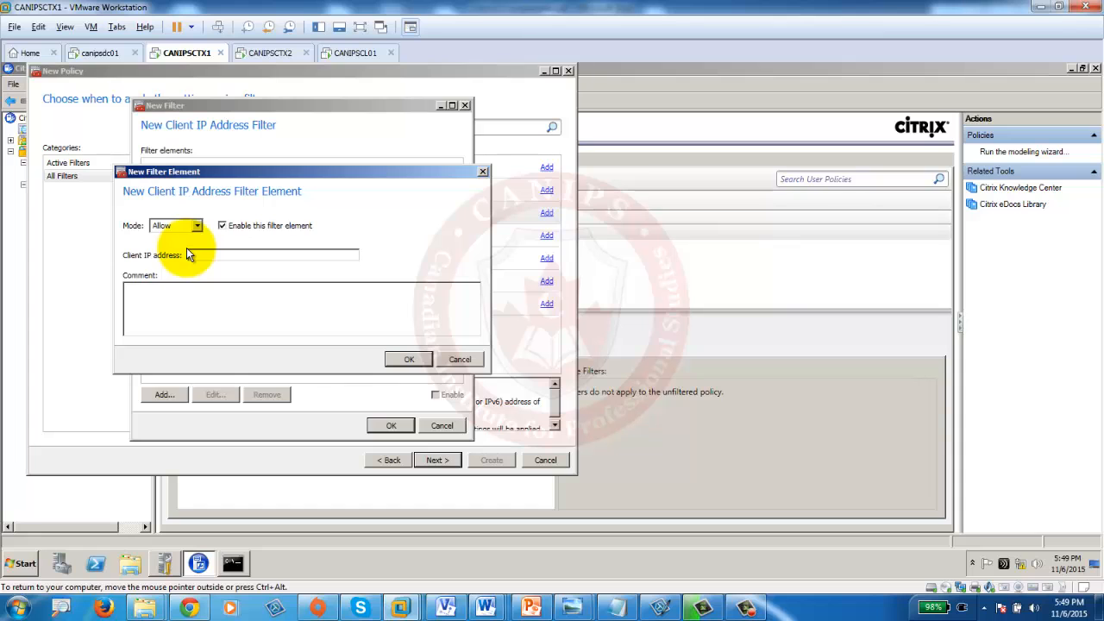
pyautogui.click(459, 359)
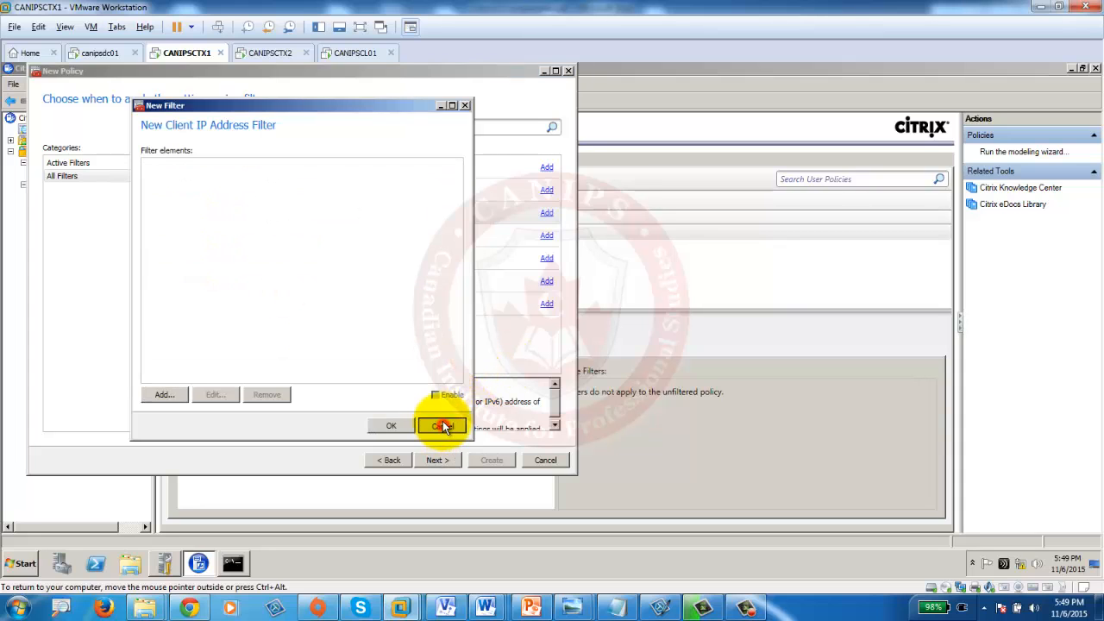
pyautogui.click(441, 426)
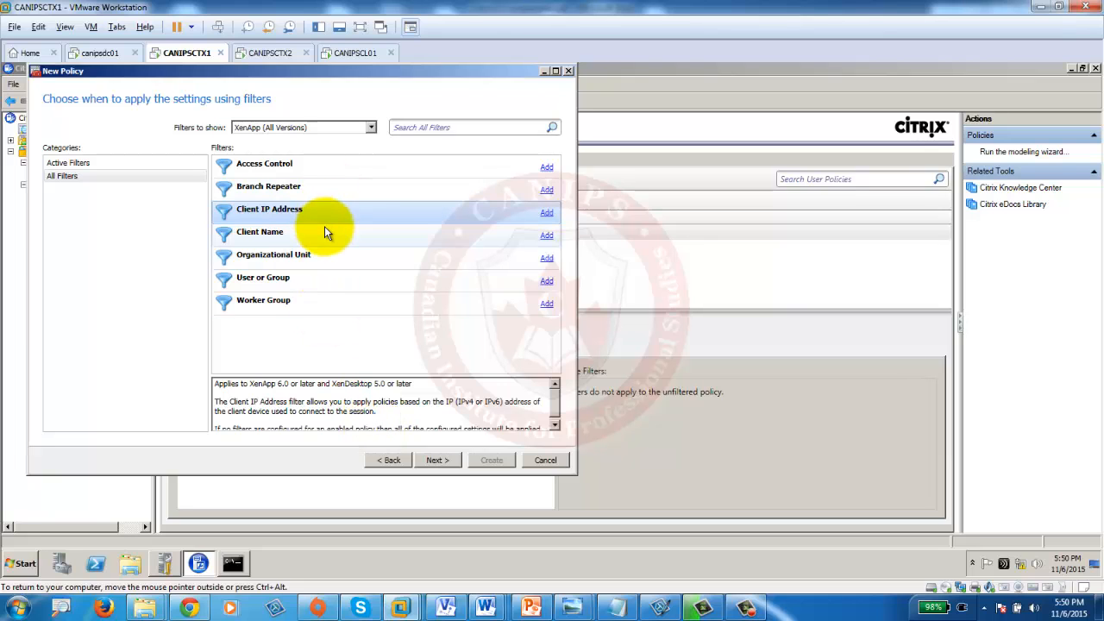
# Step: Examine the options for a new Access Control filter element and discard the filter
pyautogui.click(305, 162)
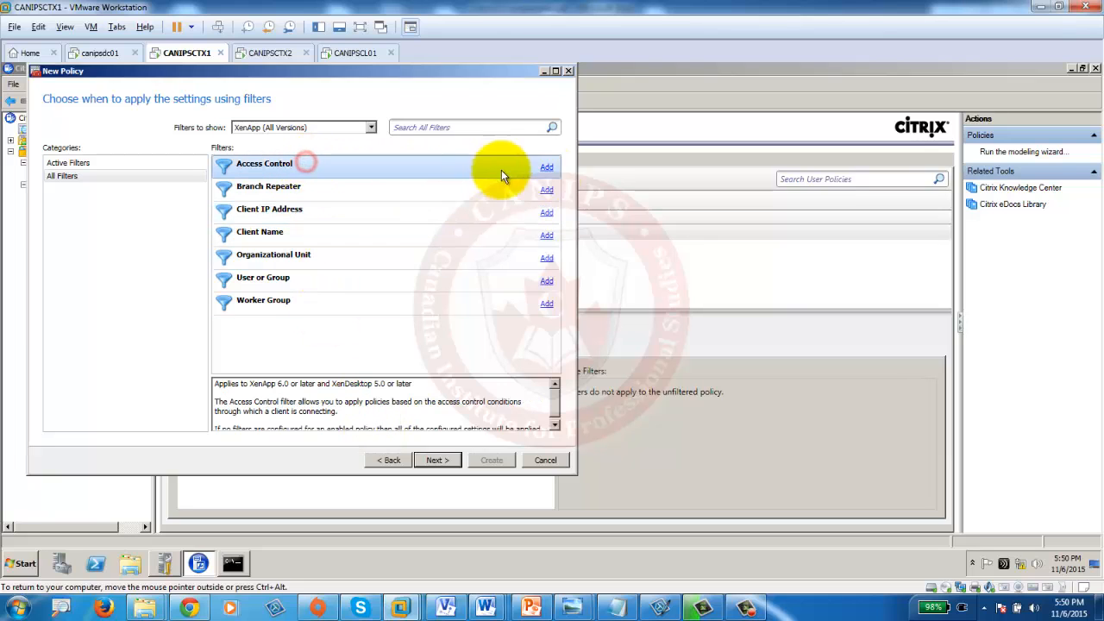
pyautogui.click(547, 167)
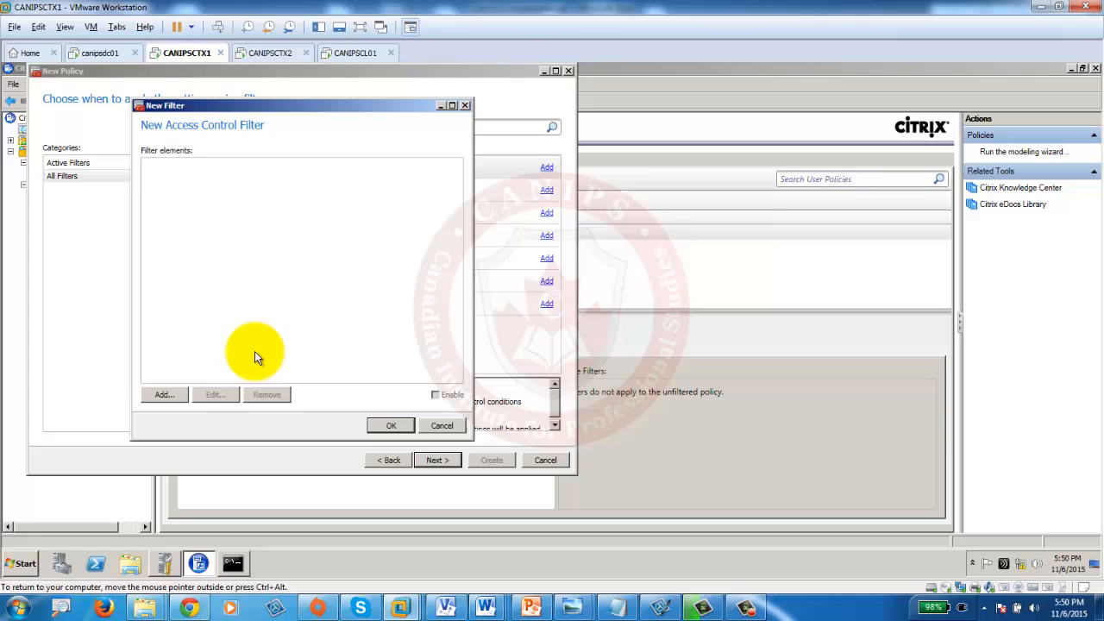
pyautogui.click(164, 394)
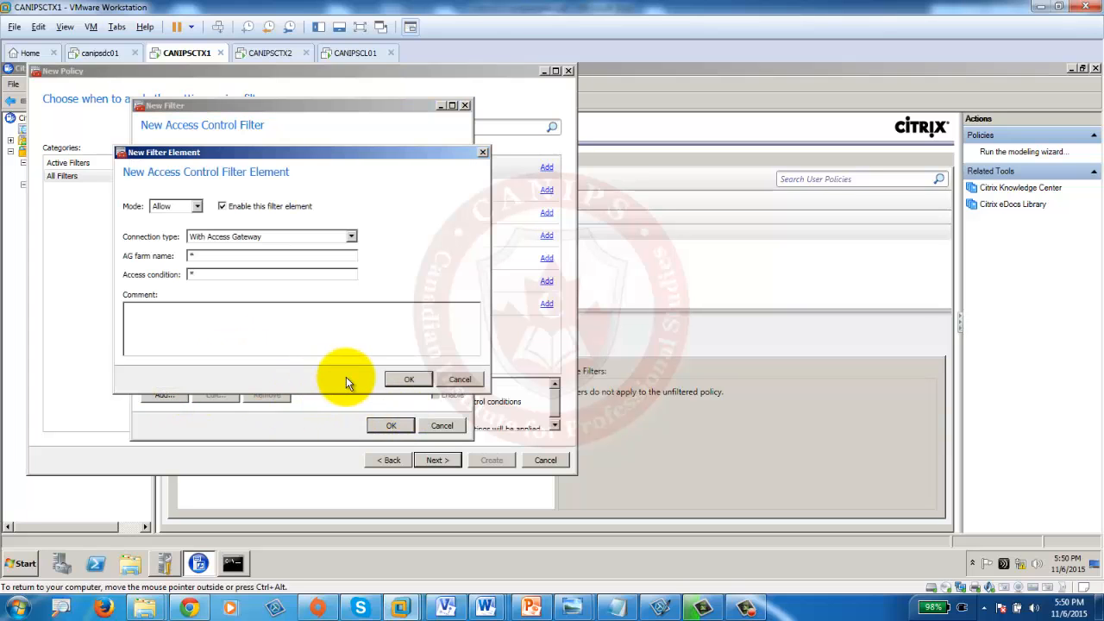
pyautogui.click(459, 379)
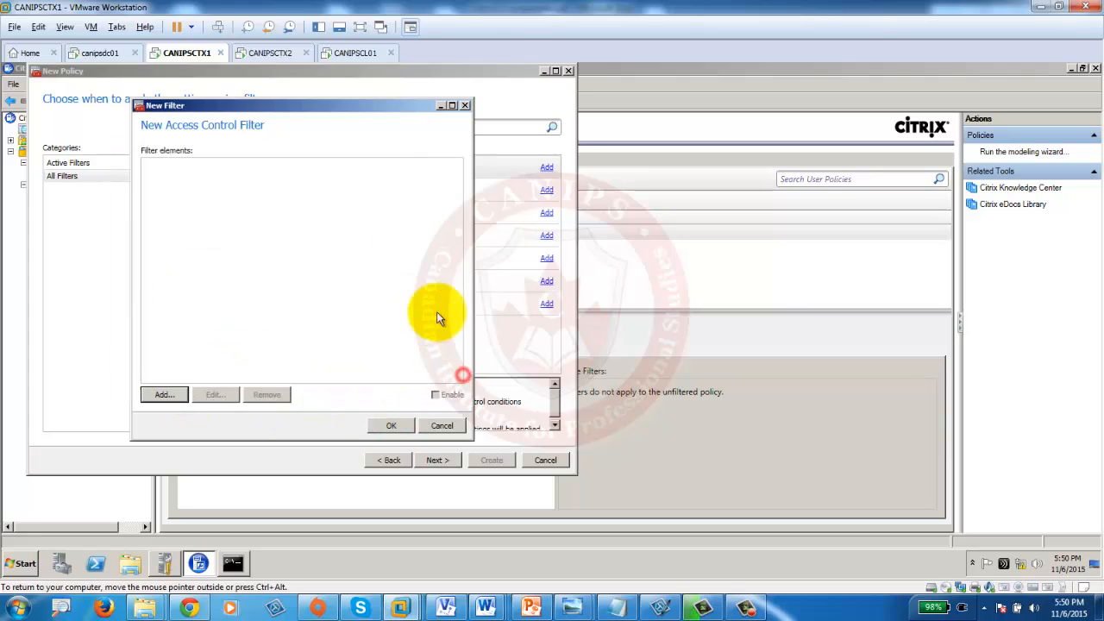
pyautogui.click(463, 106)
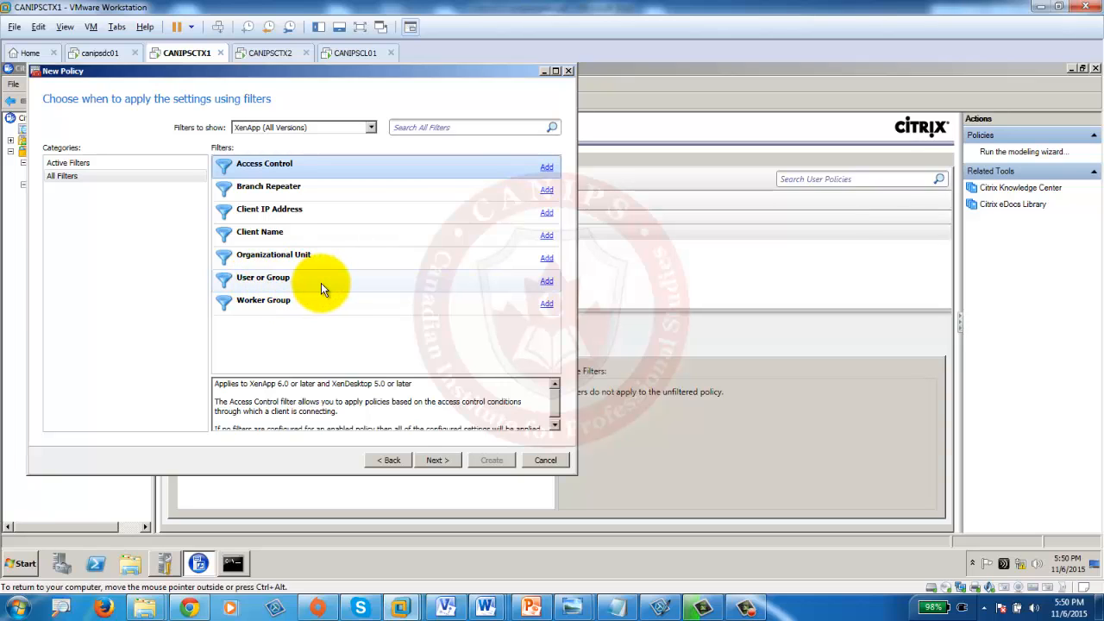
# Step: Examine the options for a new Worker Group filter element and discard the filter
pyautogui.click(546, 304)
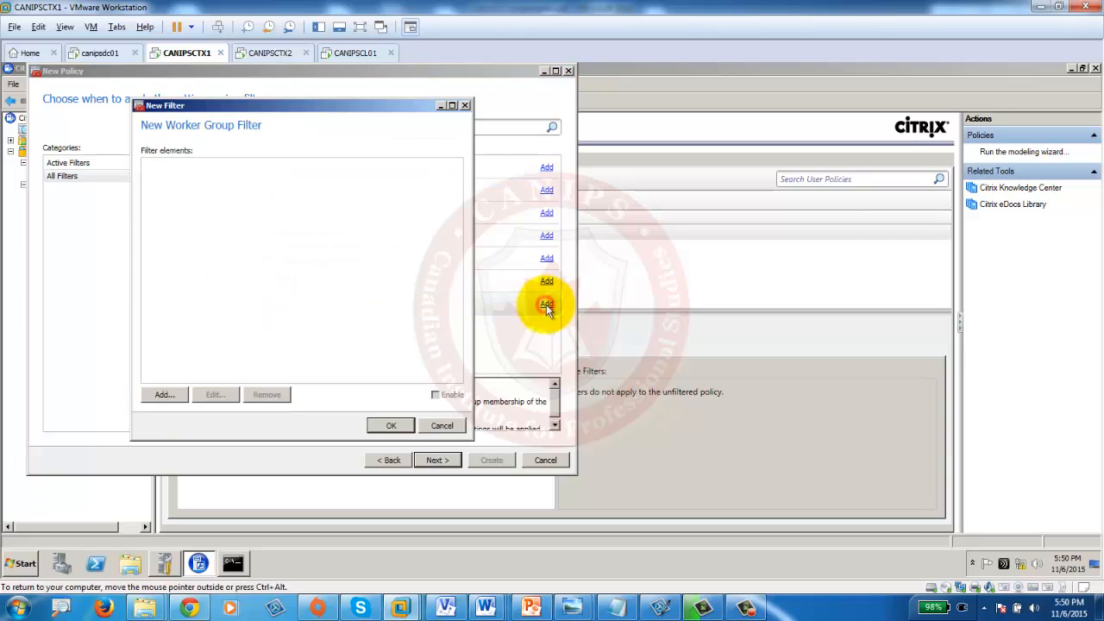
pyautogui.click(164, 394)
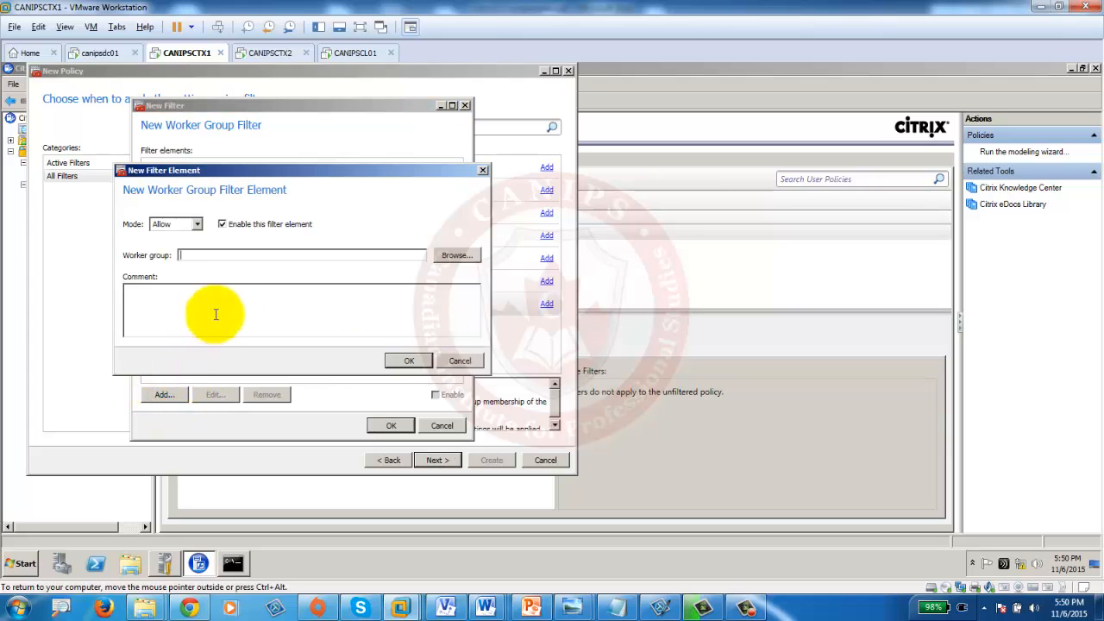
pyautogui.click(461, 359)
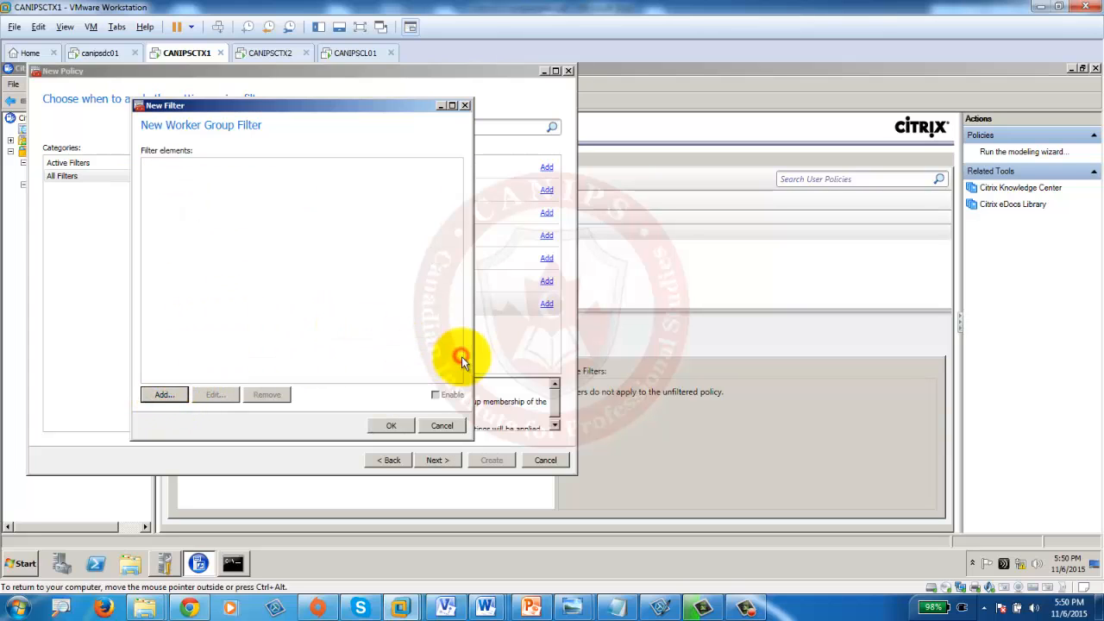
pyautogui.click(442, 425)
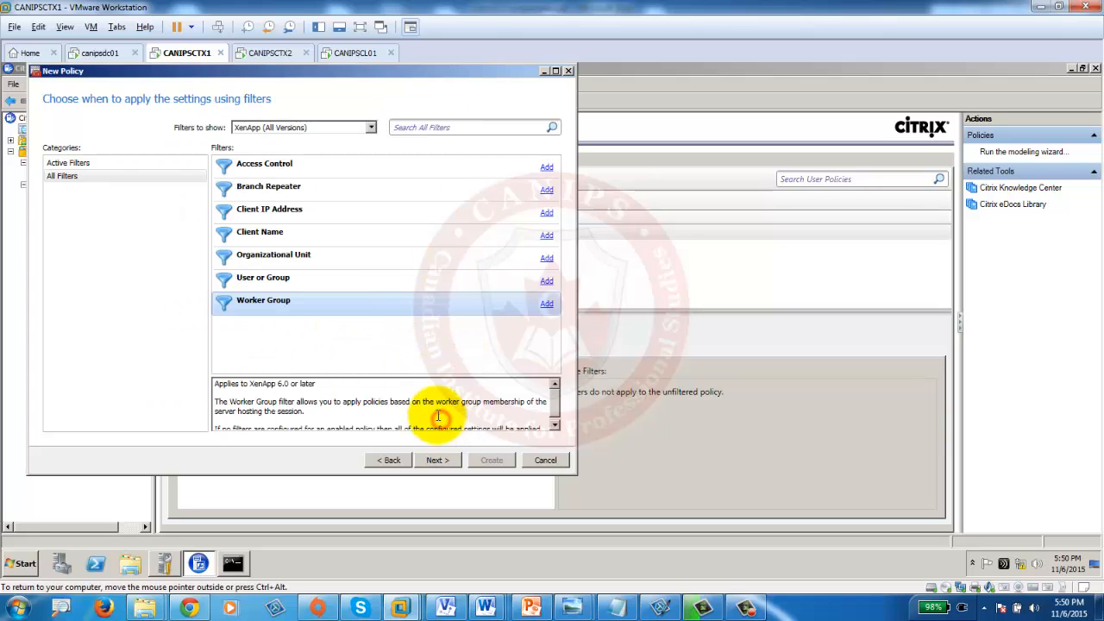
# Step: Review the new policy's summary without any filters, and go back to the filter selection
pyautogui.click(263, 234)
pyautogui.click(435, 462)
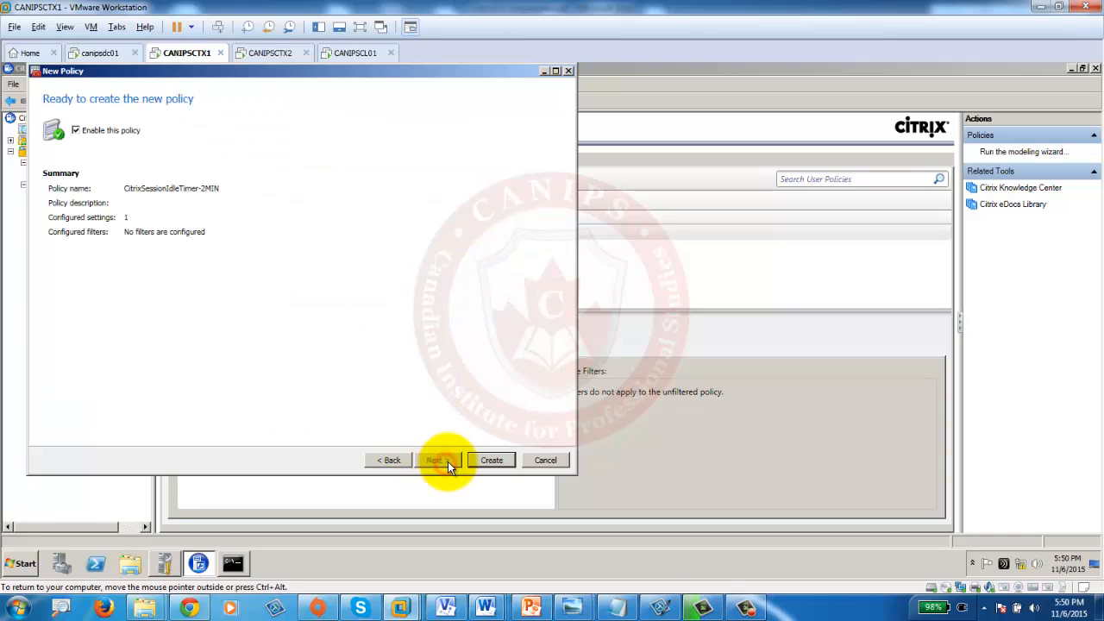
pyautogui.click(388, 459)
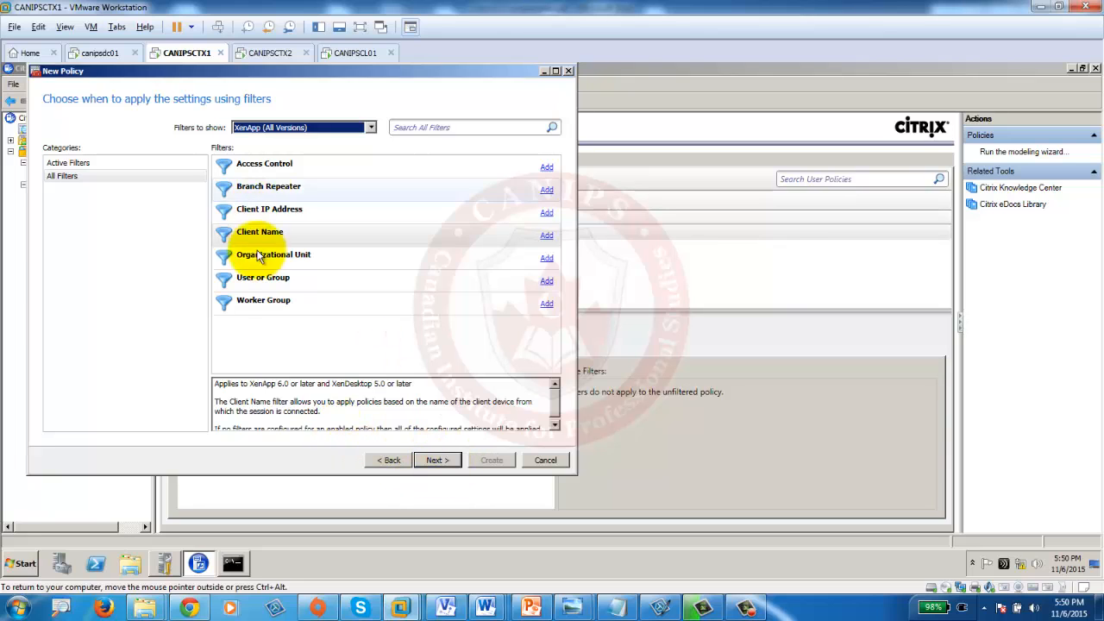
# Step: Create the enabled CitrixSessionIdleTimer-2MIN user policy without any filters and display its summary
pyautogui.click(431, 459)
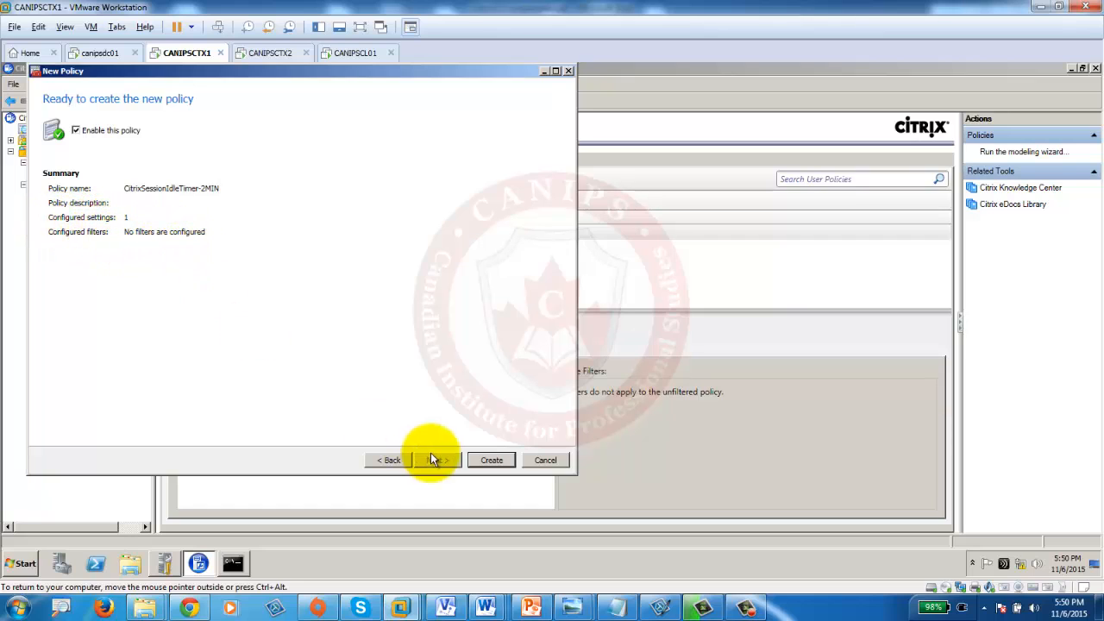
pyautogui.click(491, 462)
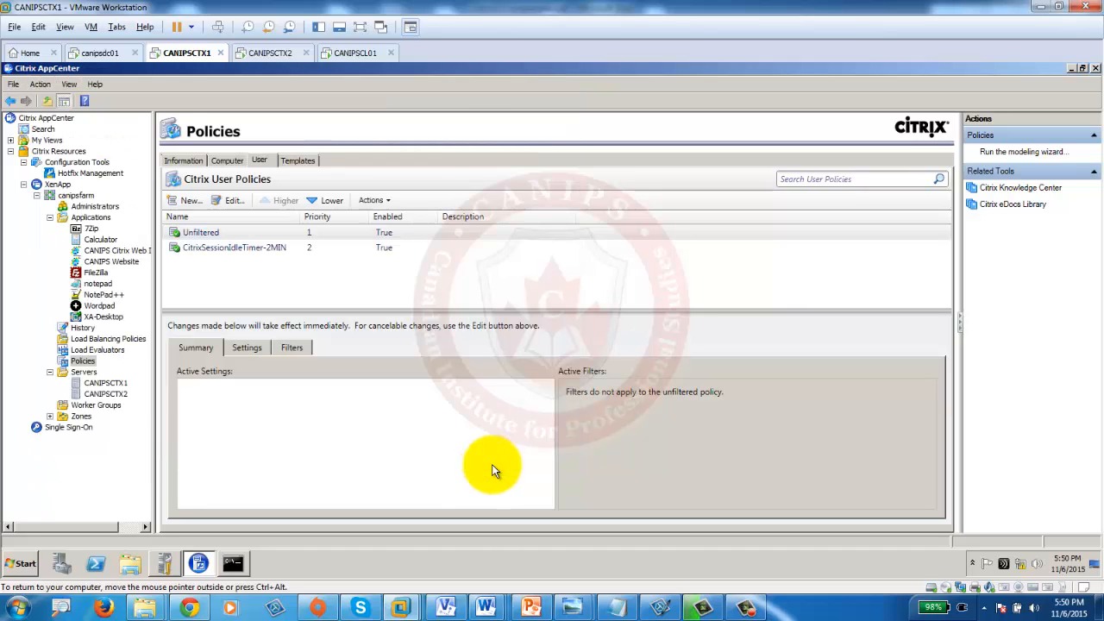
pyautogui.click(241, 248)
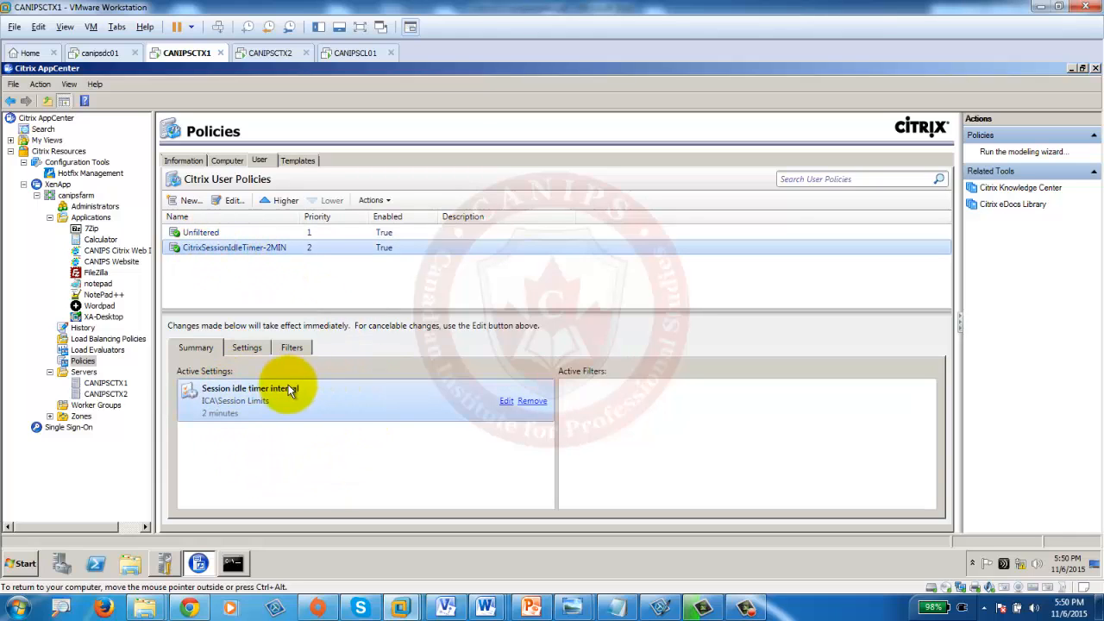
# Step: Compare the Unfiltered policy's summary with CitrixSessionIdleTimer-2MIN, and review the new policy's active filters and settings
pyautogui.click(205, 231)
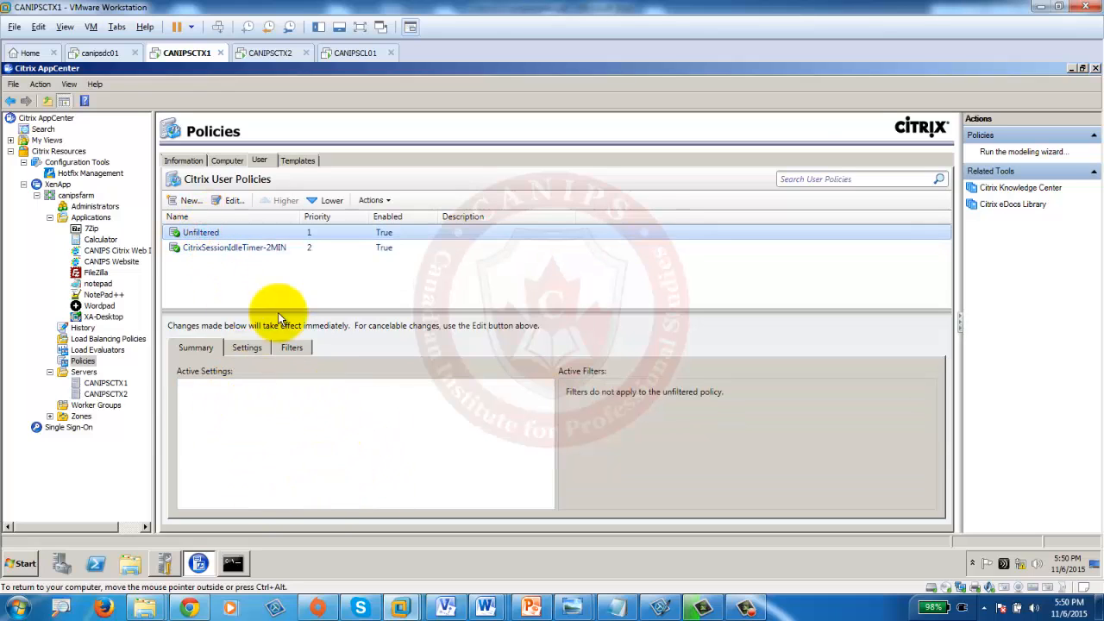
pyautogui.click(247, 246)
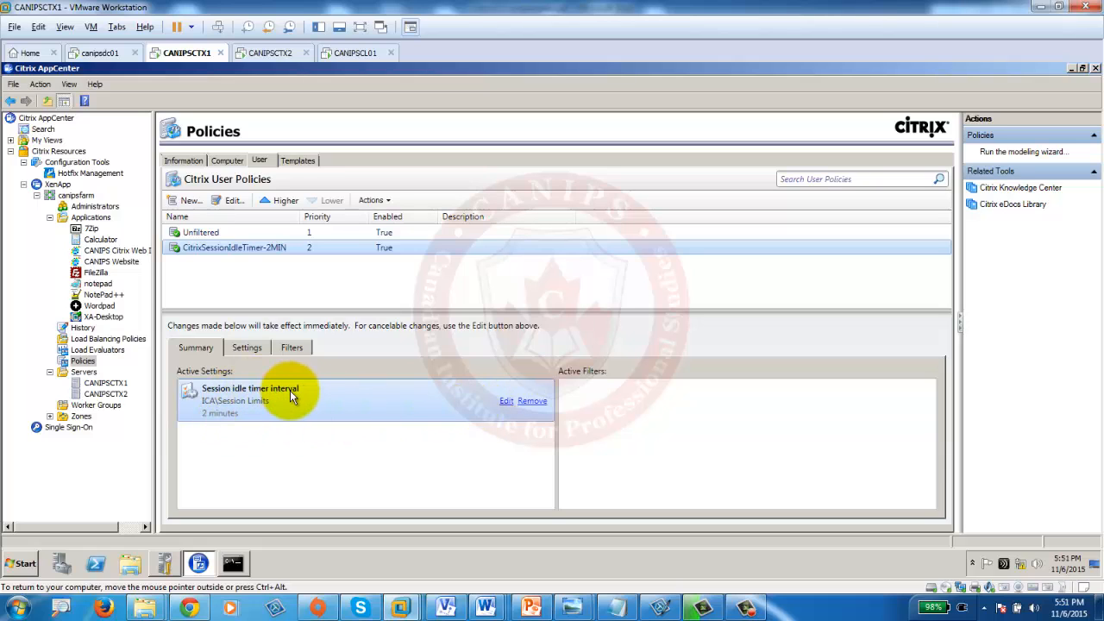
pyautogui.click(291, 347)
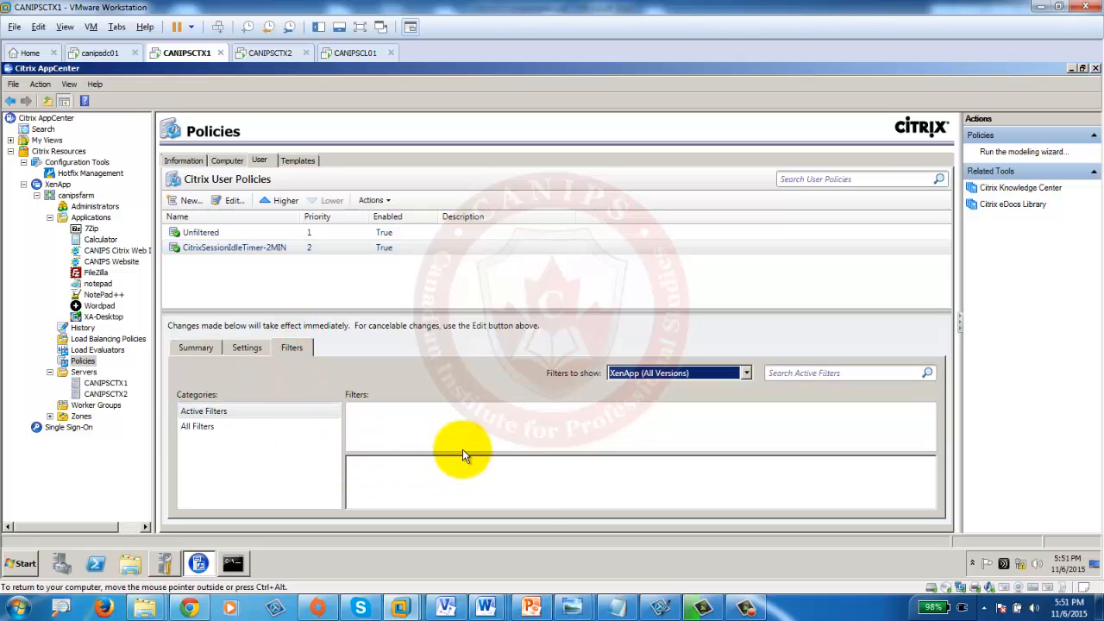
pyautogui.click(240, 346)
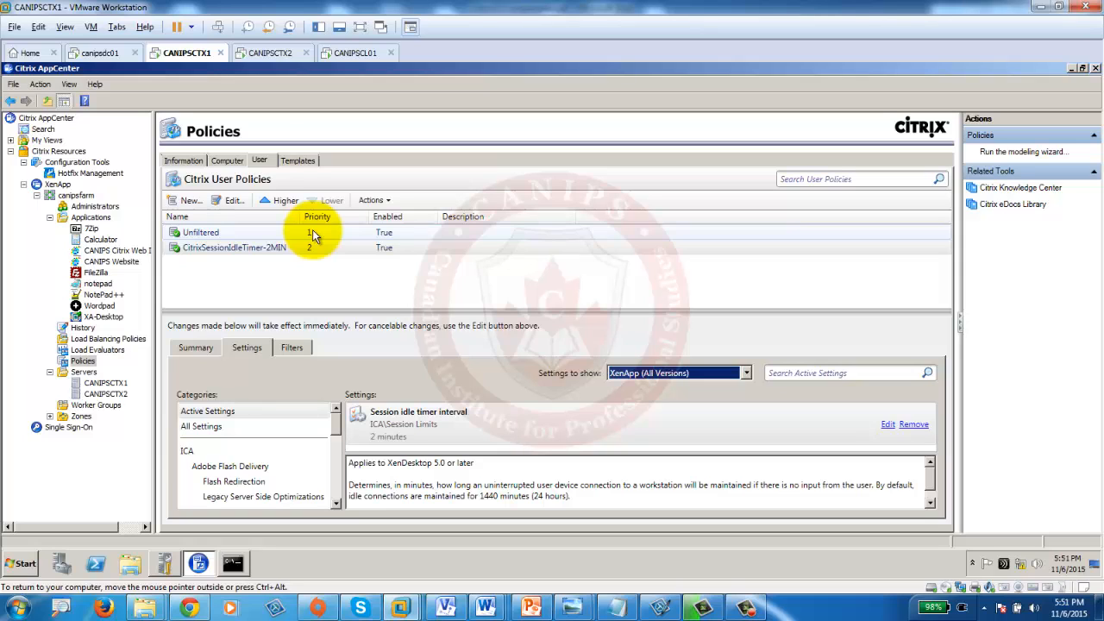
pyautogui.click(187, 346)
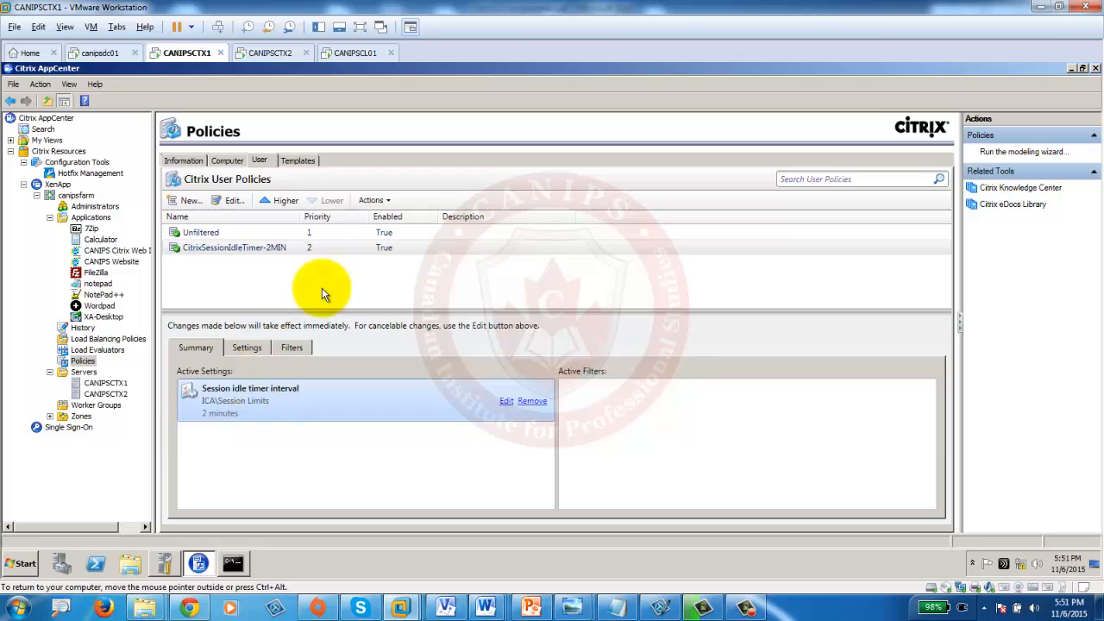
pyautogui.click(746, 608)
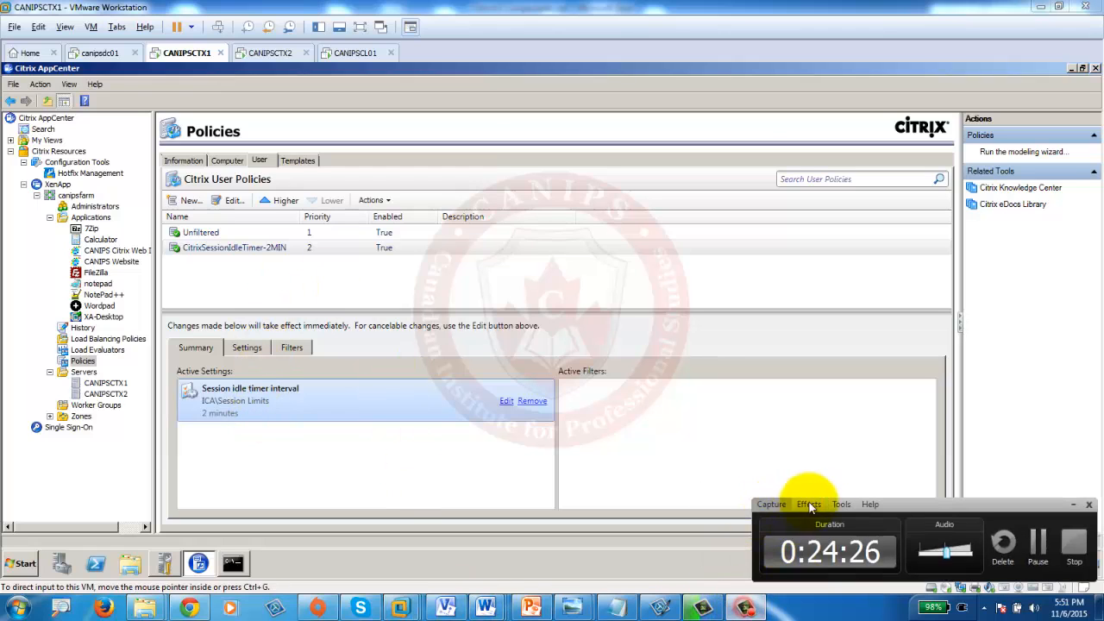
pyautogui.click(1037, 547)
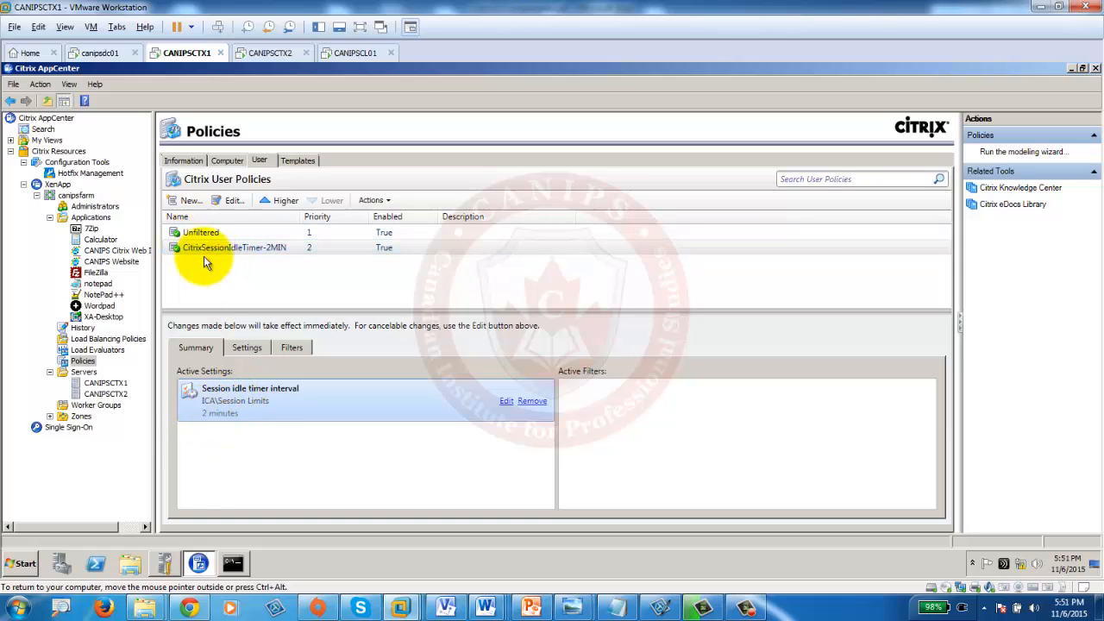
# Step: Raise the CitrixSessionIdleTimer-2MIN policy above the Unfiltered policy to priority 1
pyautogui.click(202, 234)
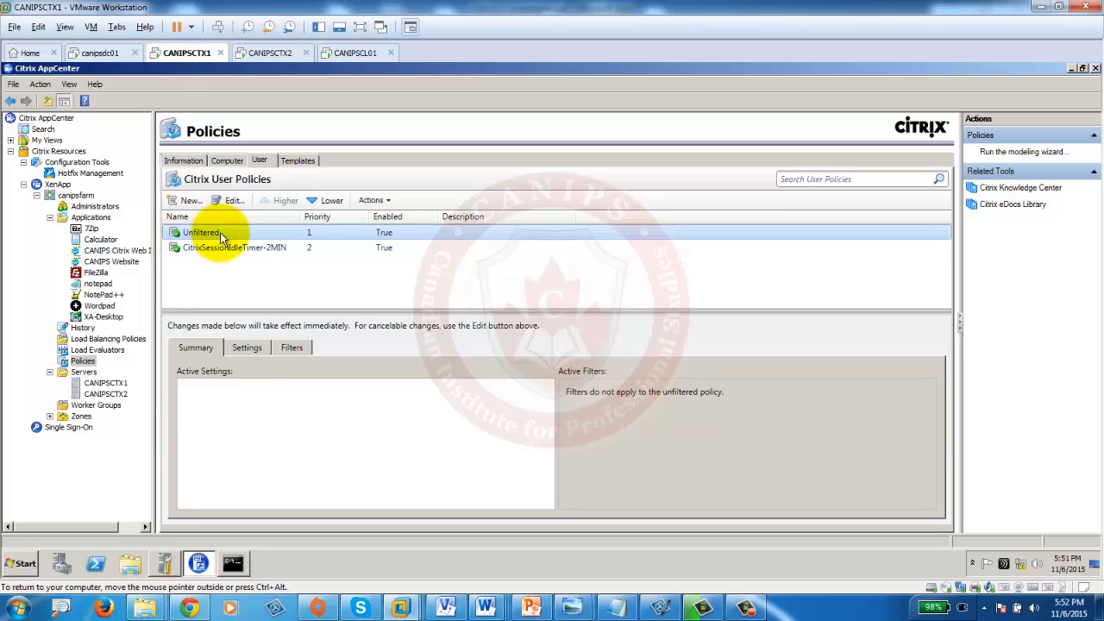
pyautogui.click(226, 248)
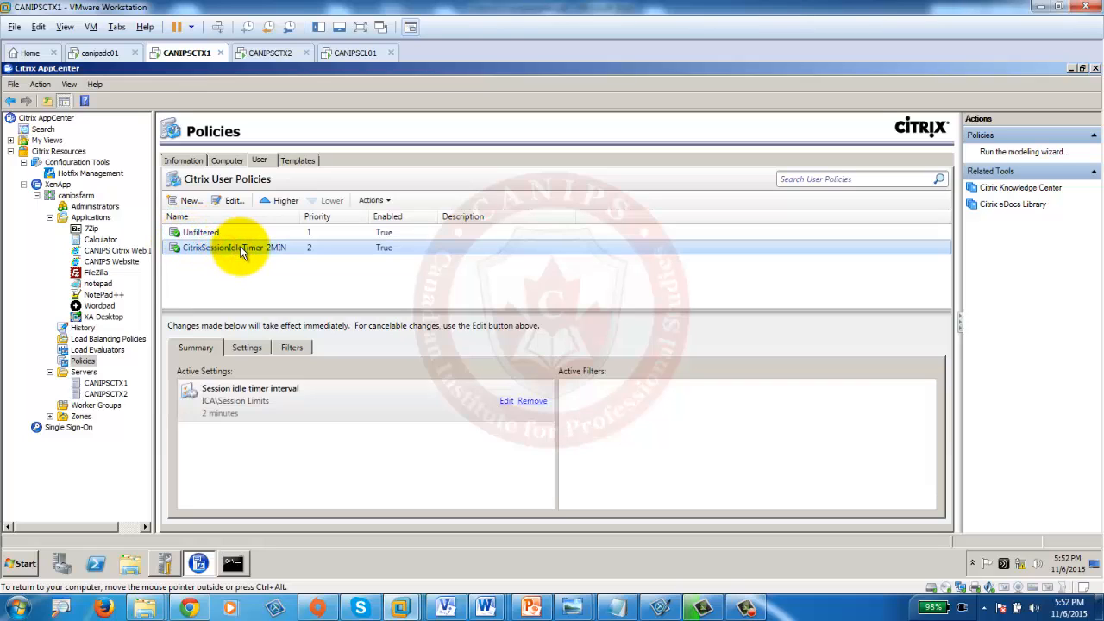
pyautogui.click(283, 200)
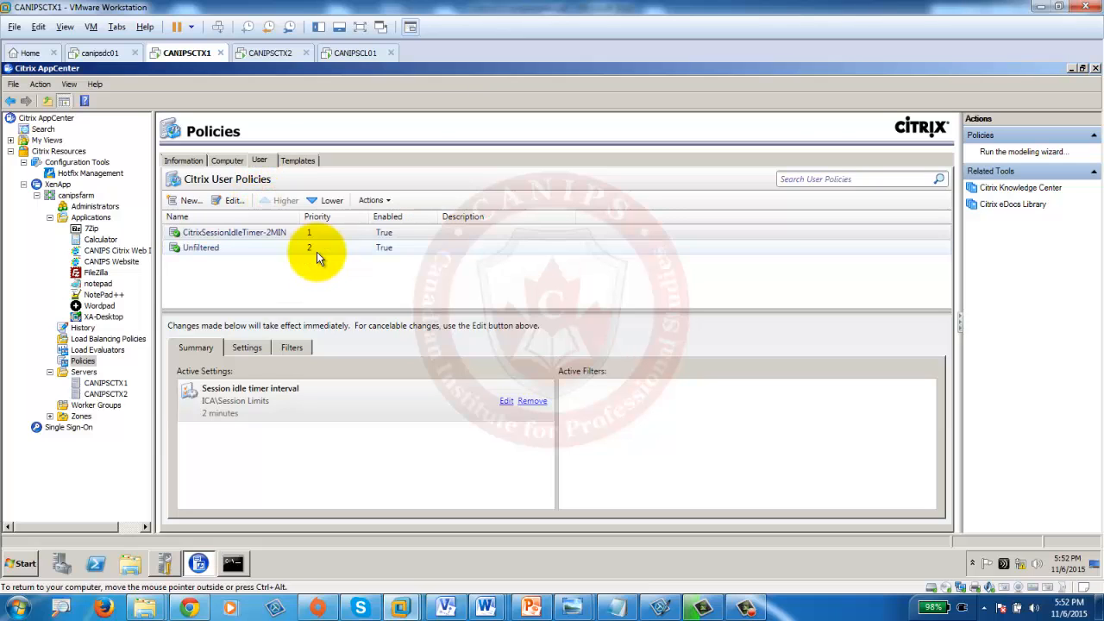
# Step: Review the summaries of both user policies, and switch to PowerPoint to examine the Citrix policies slide
pyautogui.click(189, 245)
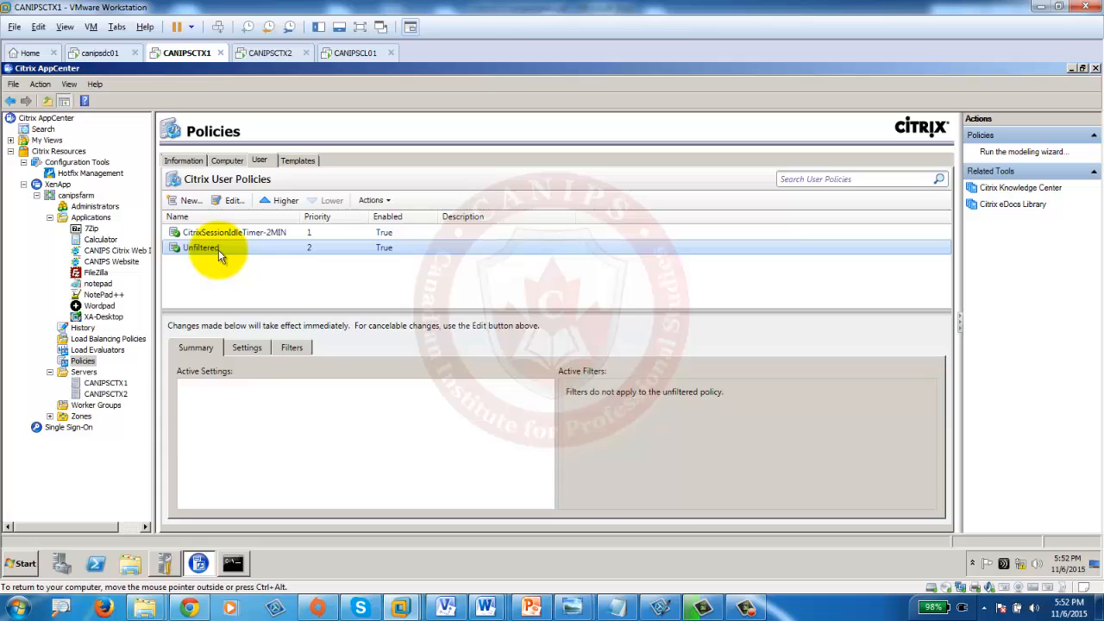
pyautogui.click(277, 235)
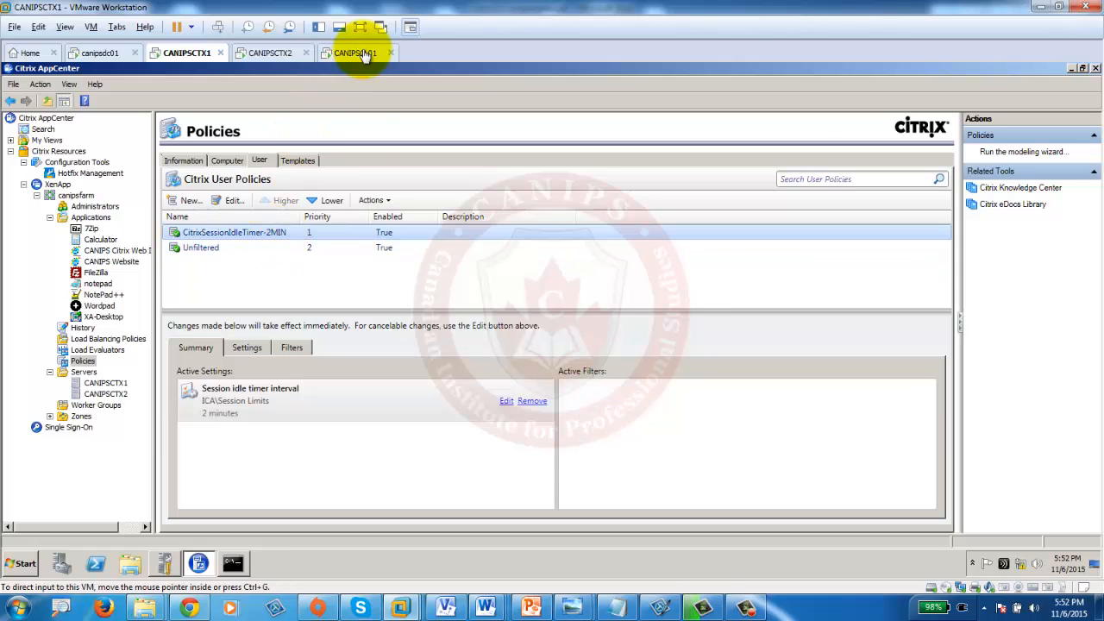
pyautogui.click(532, 608)
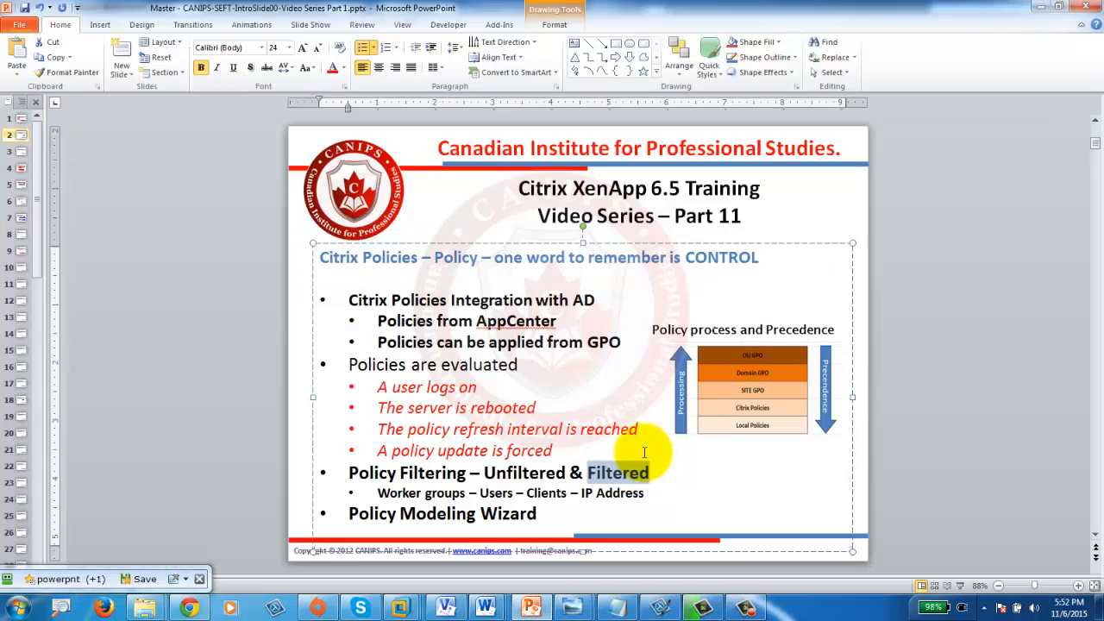
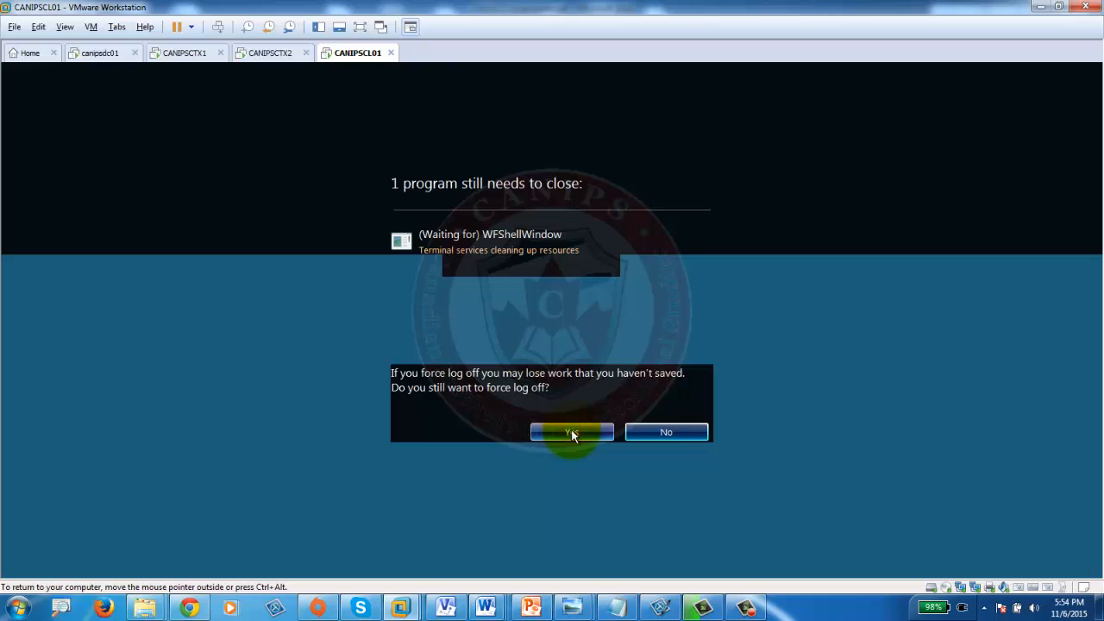
# Step: Force the log off of the Citrix session on CANIPSCL01 and close the Citrix Connection Center
pyautogui.click(572, 434)
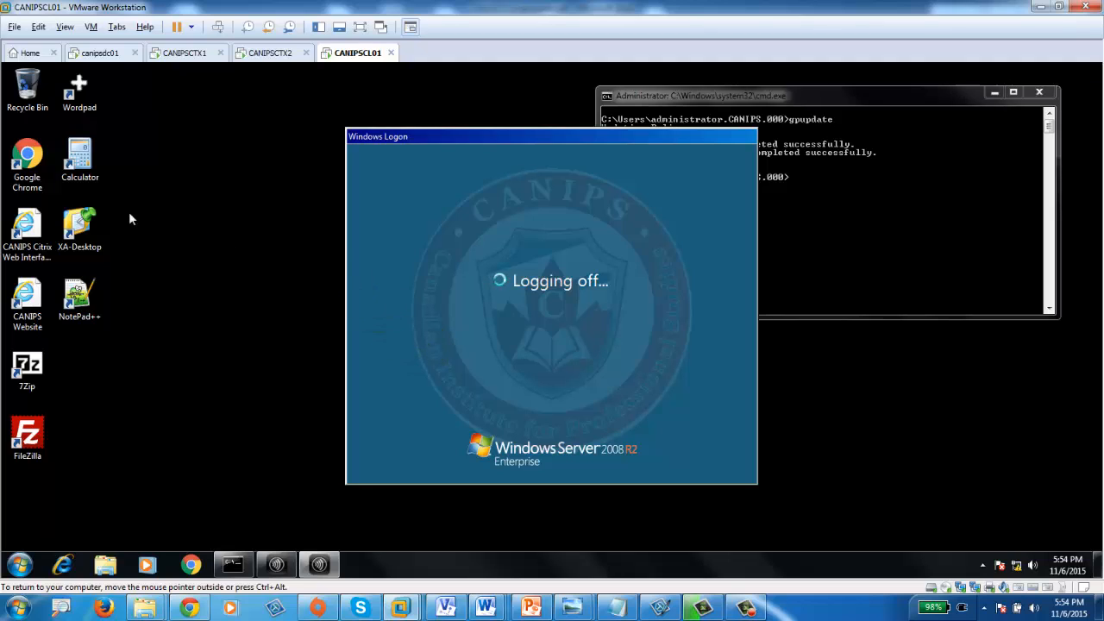
pyautogui.click(78, 157)
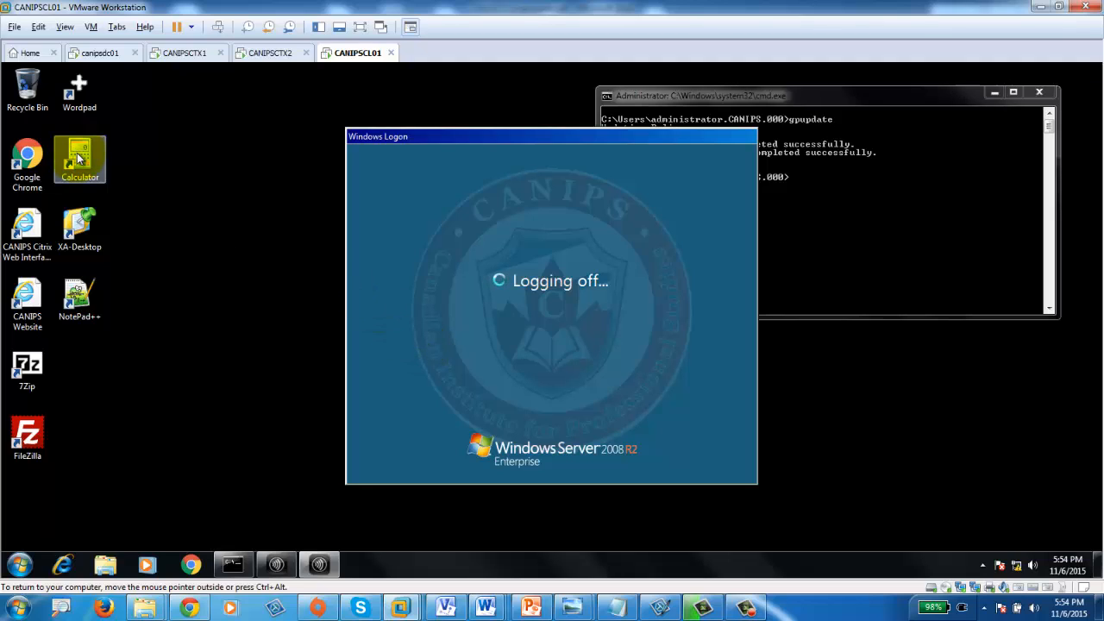
pyautogui.click(747, 611)
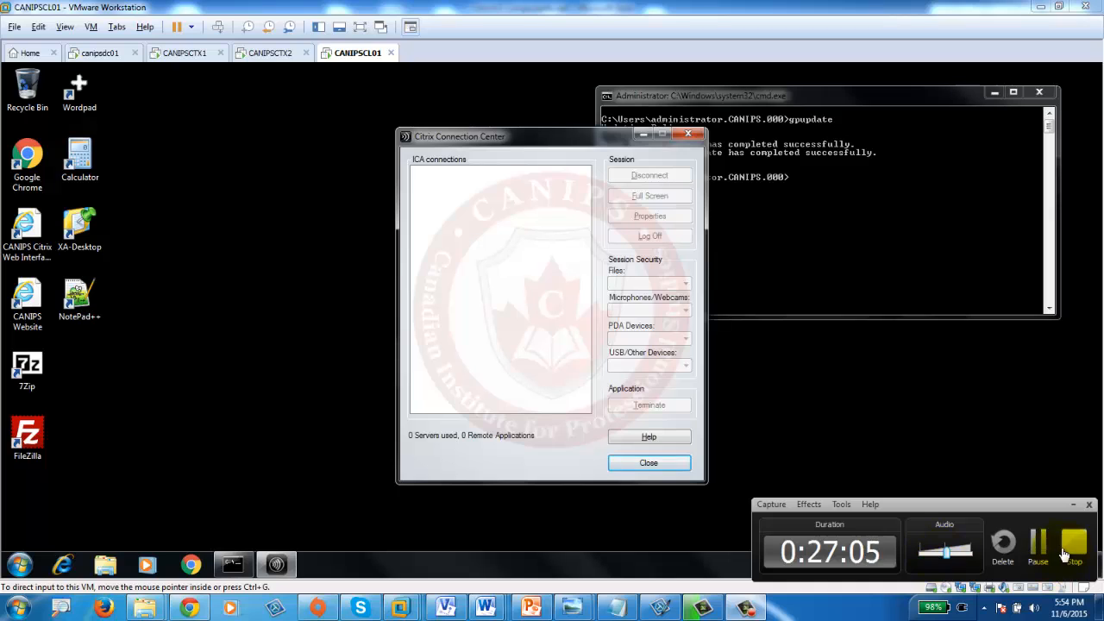
pyautogui.click(295, 370)
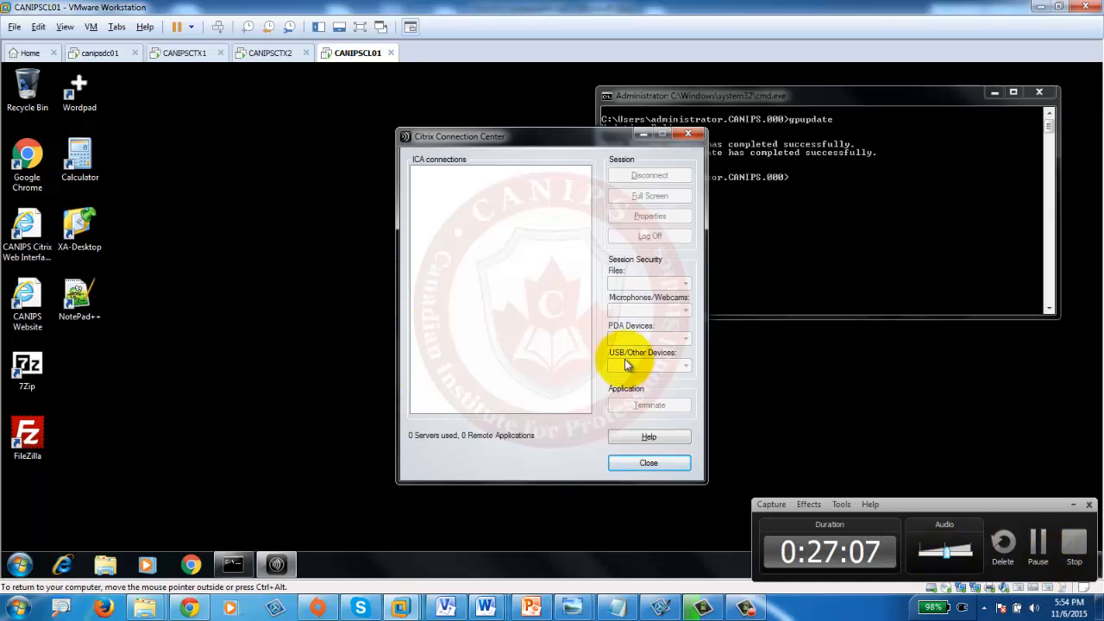
pyautogui.click(650, 463)
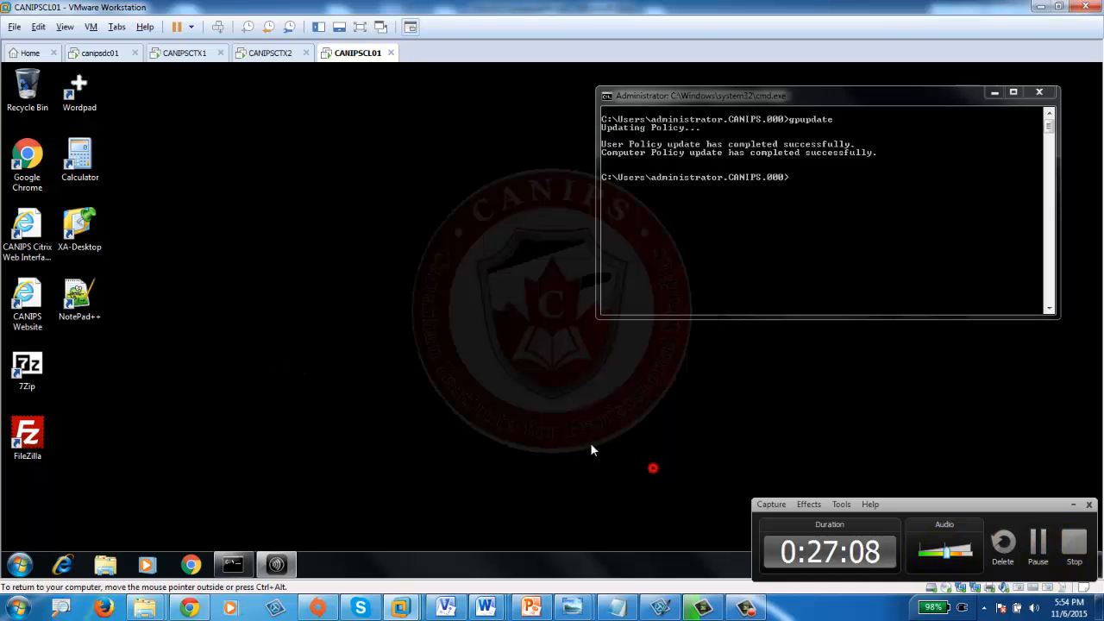
# Step: Launch the published Calculator application from the CANIPSCL01 desktop
pyautogui.doubleClick(82, 153)
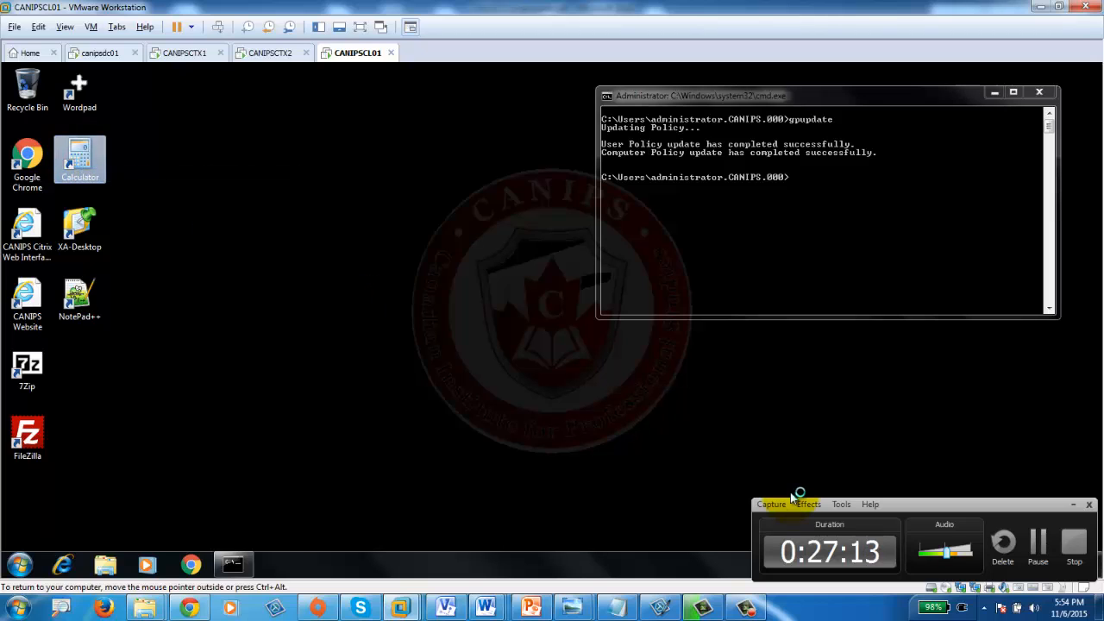
pyautogui.click(1073, 504)
pyautogui.doubleClick(82, 159)
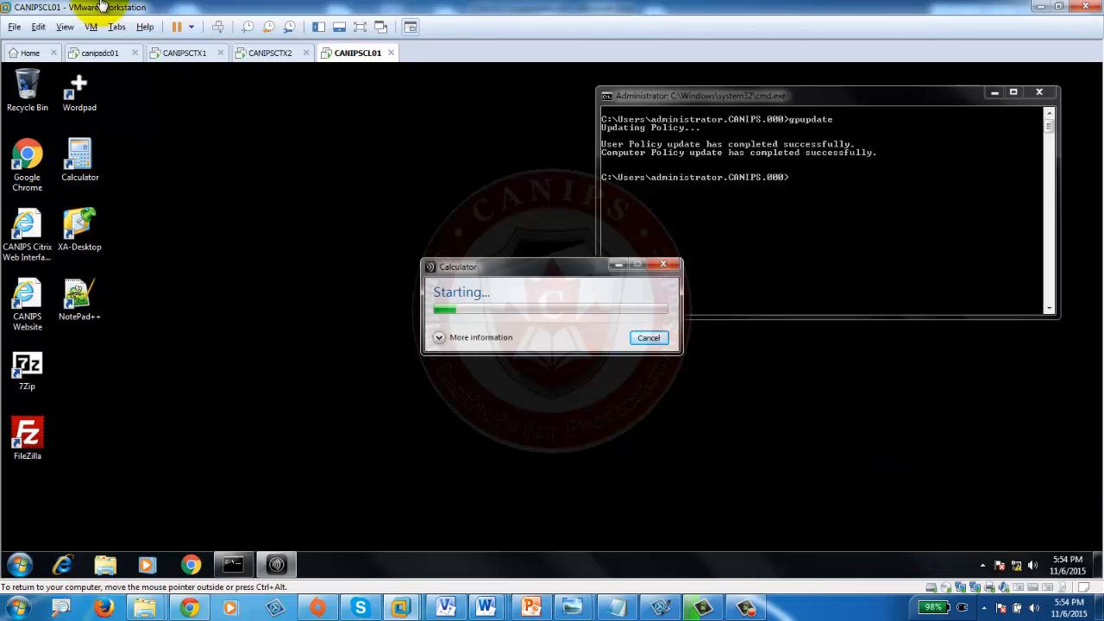
# Step: Check Calculator's connected users in AppCenter on CANIPSCTX1, and move the Calculator window on CANIPSCL01 closer to the command prompt
pyautogui.click(193, 53)
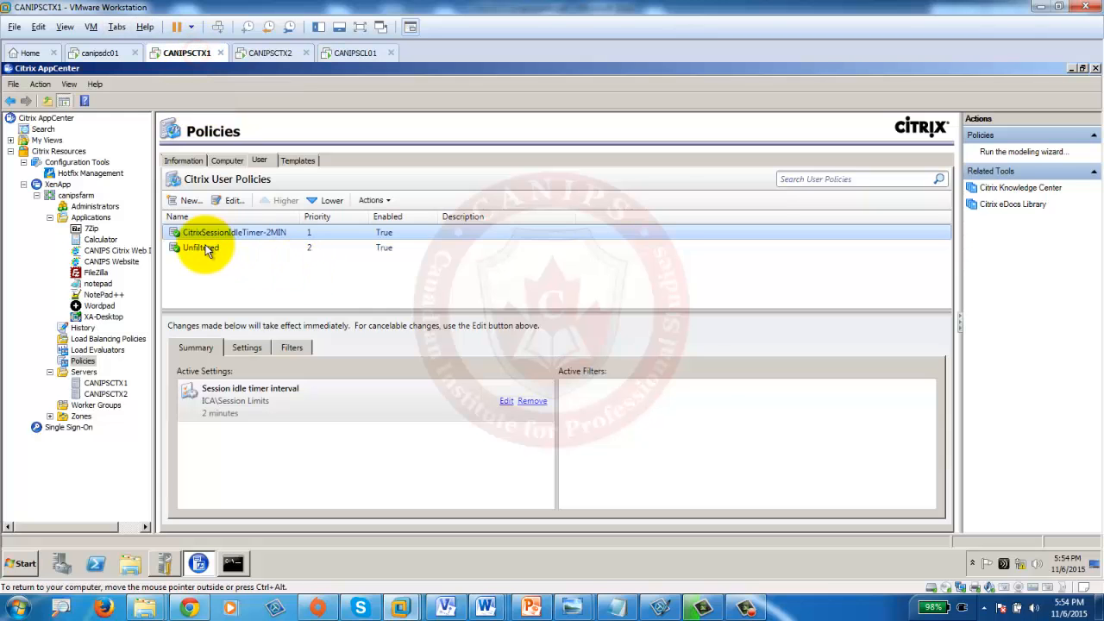
pyautogui.click(95, 241)
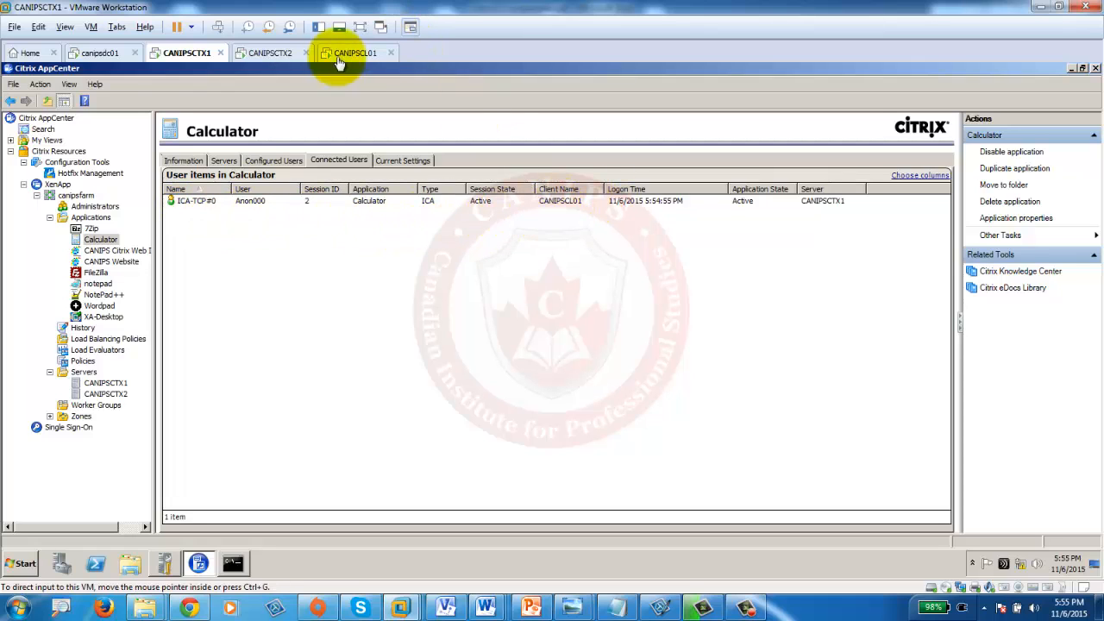
pyautogui.click(345, 55)
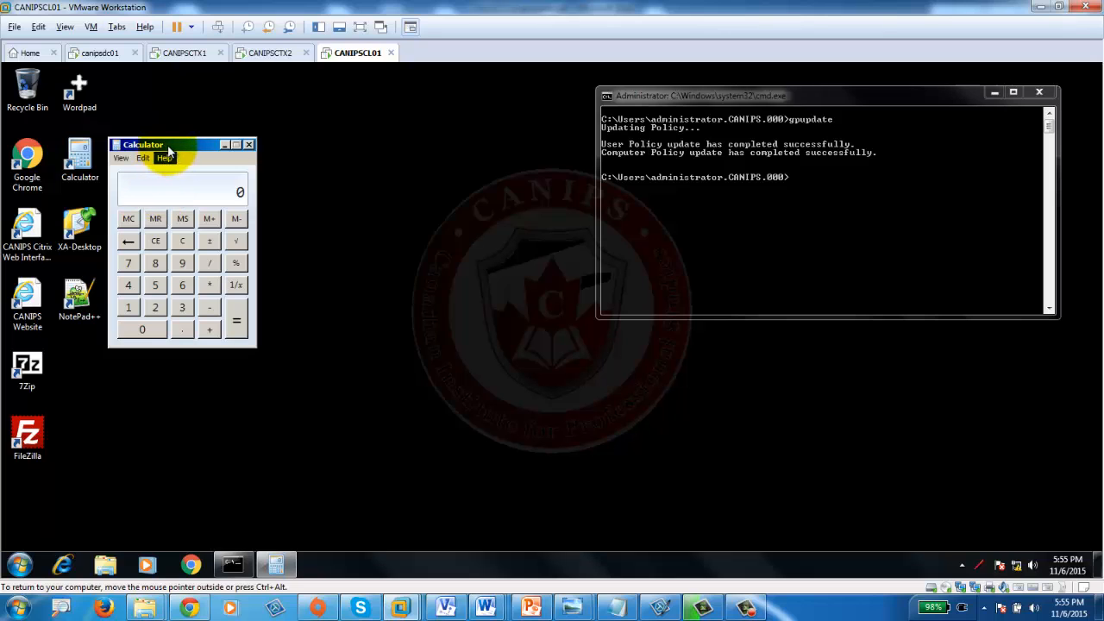
pyautogui.moveTo(169, 146); pyautogui.dragTo(403, 139)
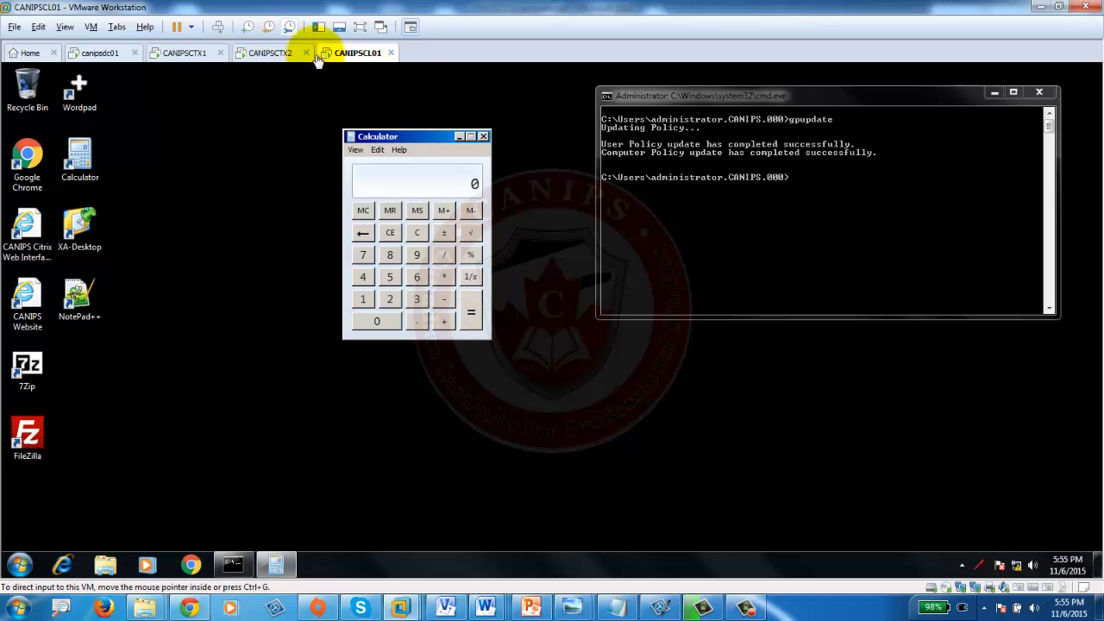
# Step: Recheck the users connected to Calculator on CANIPSCTX1 and go back to the Citrix user policies
pyautogui.click(259, 53)
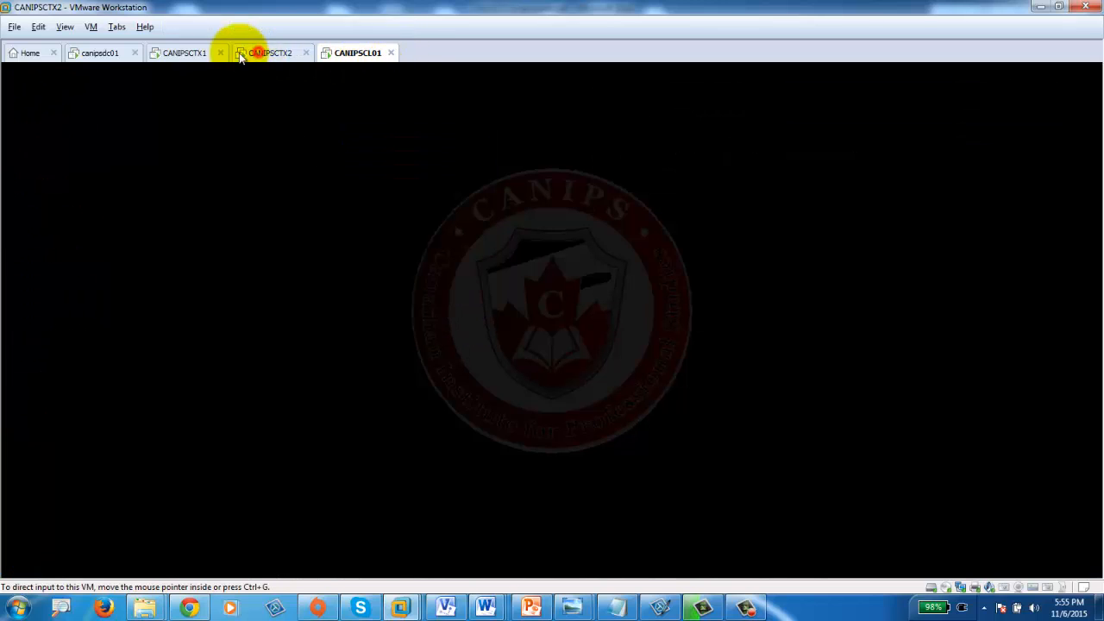
pyautogui.click(178, 54)
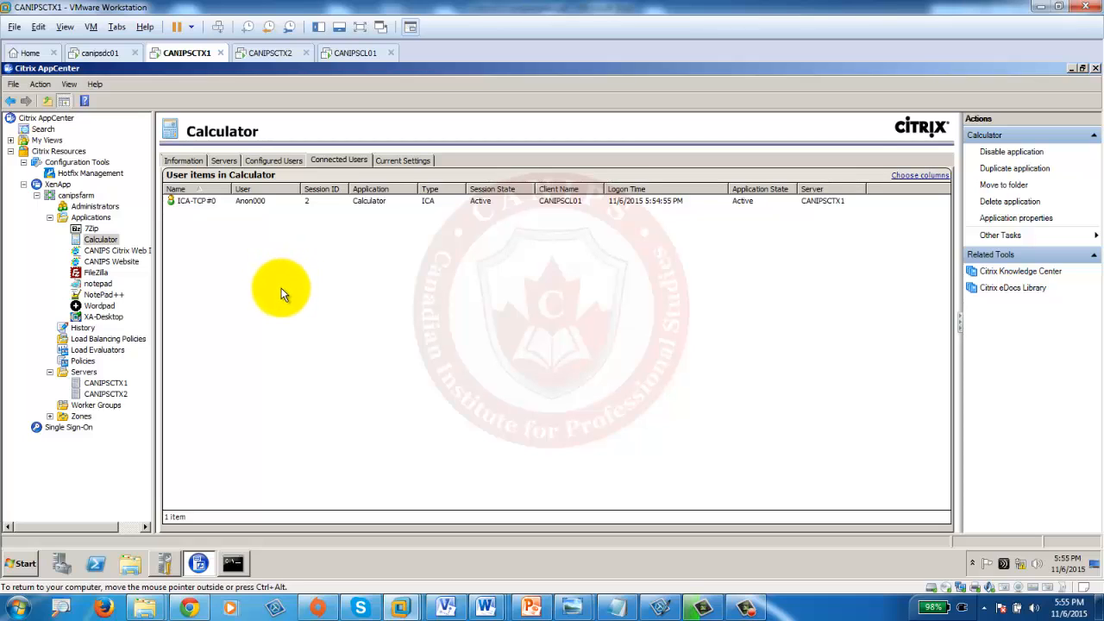
pyautogui.click(84, 363)
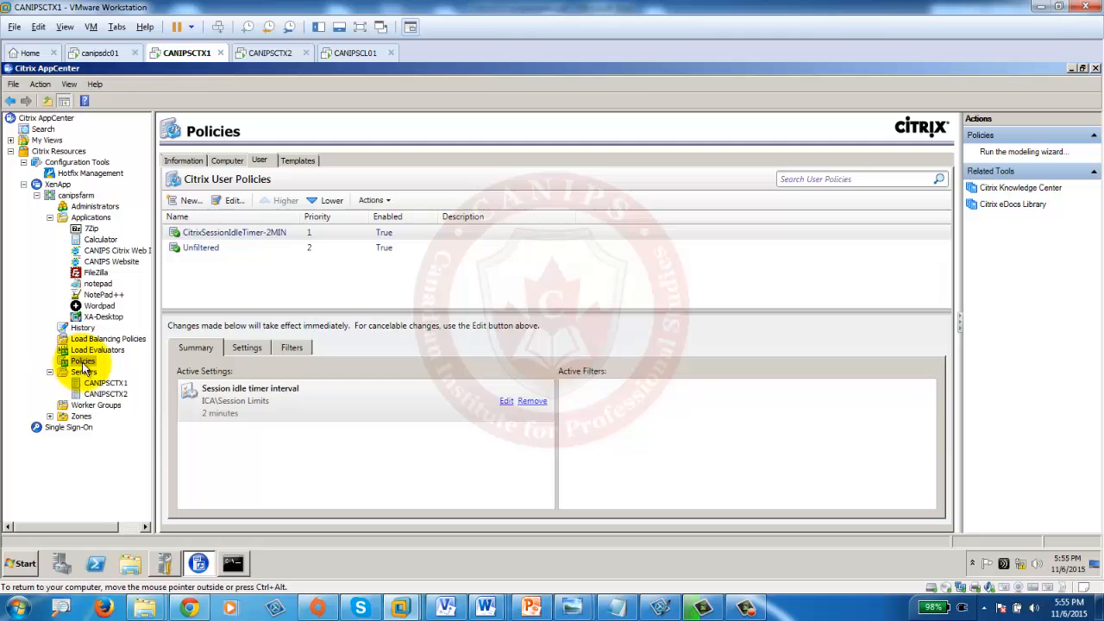
# Step: Switch to PowerPoint to review the policy evaluation and filtering points on the slide, and return to the CANIPSCTX1 machine
pyautogui.moveTo(530, 607)
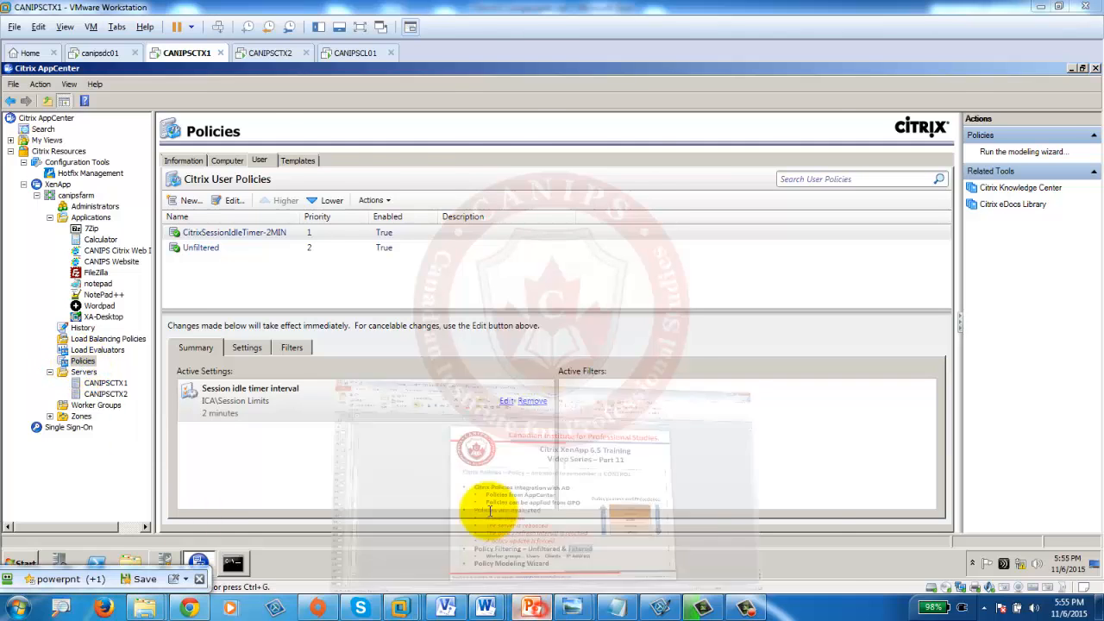
pyautogui.click(491, 511)
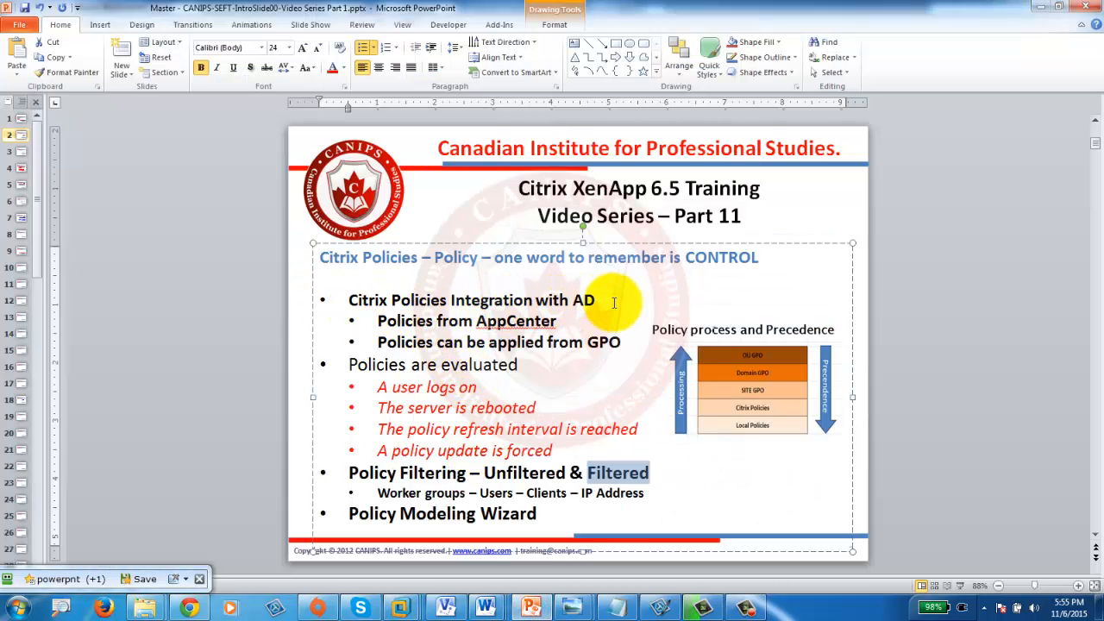
pyautogui.click(1034, 7)
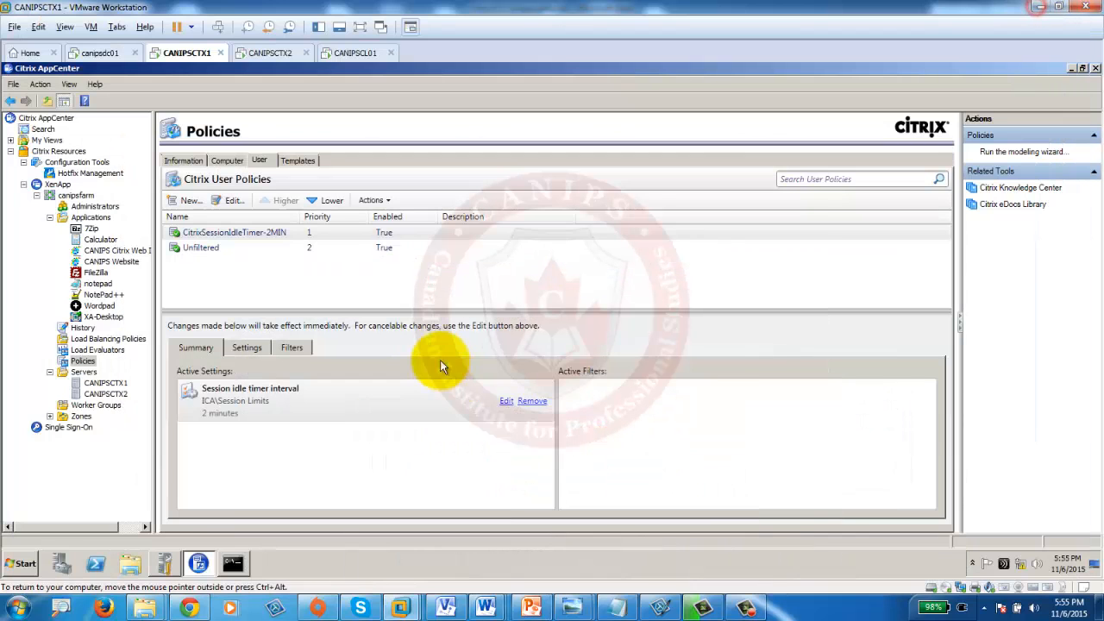
pyautogui.click(19, 563)
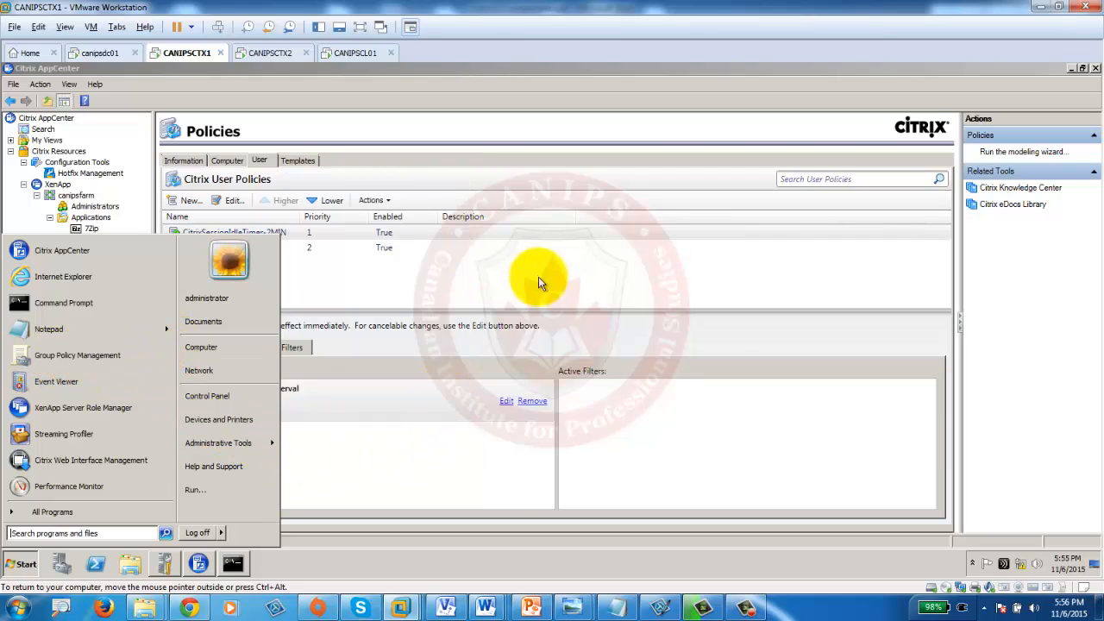
pyautogui.click(747, 607)
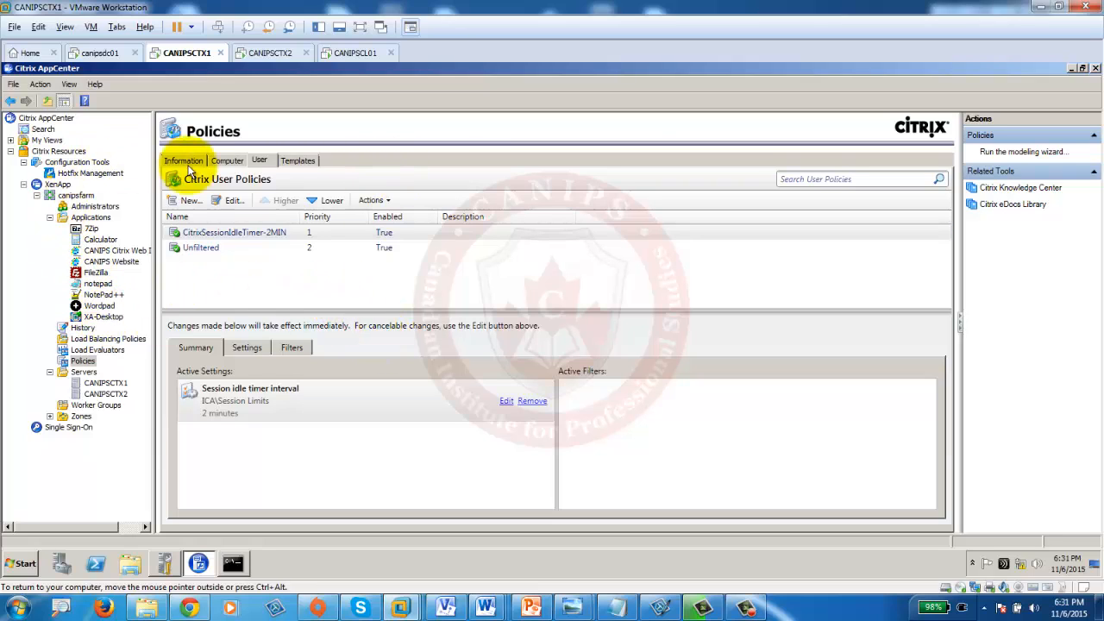
# Step: Launch the published 7Zip application from the CANIPSCL01 desktop and dismiss the Citrix license notice
pyautogui.click(361, 56)
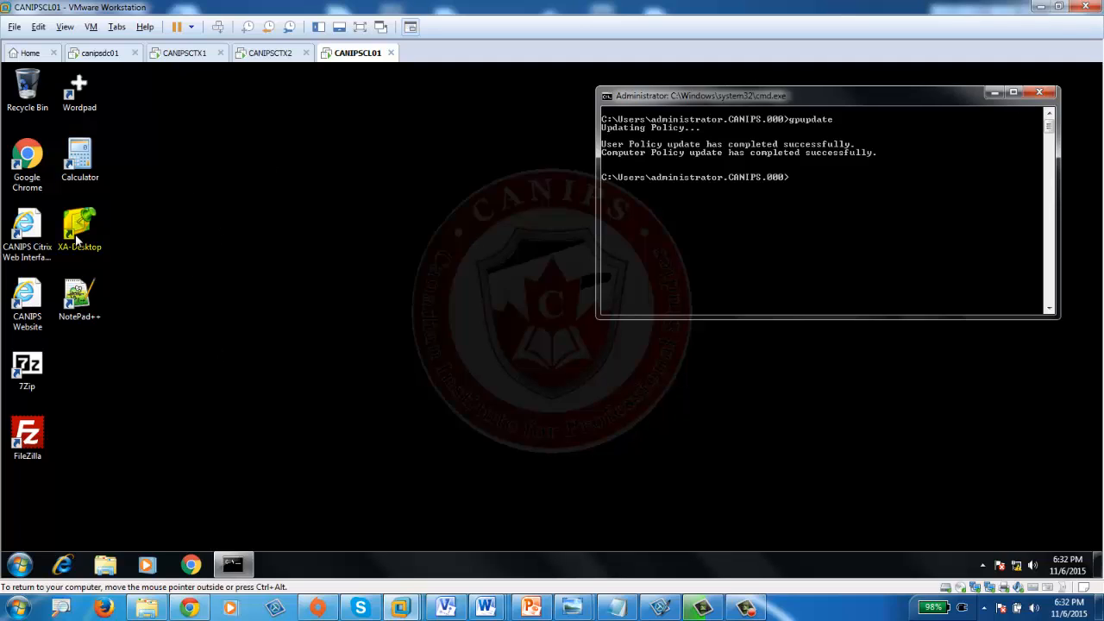
pyautogui.click(34, 369)
pyautogui.doubleClick(35, 369)
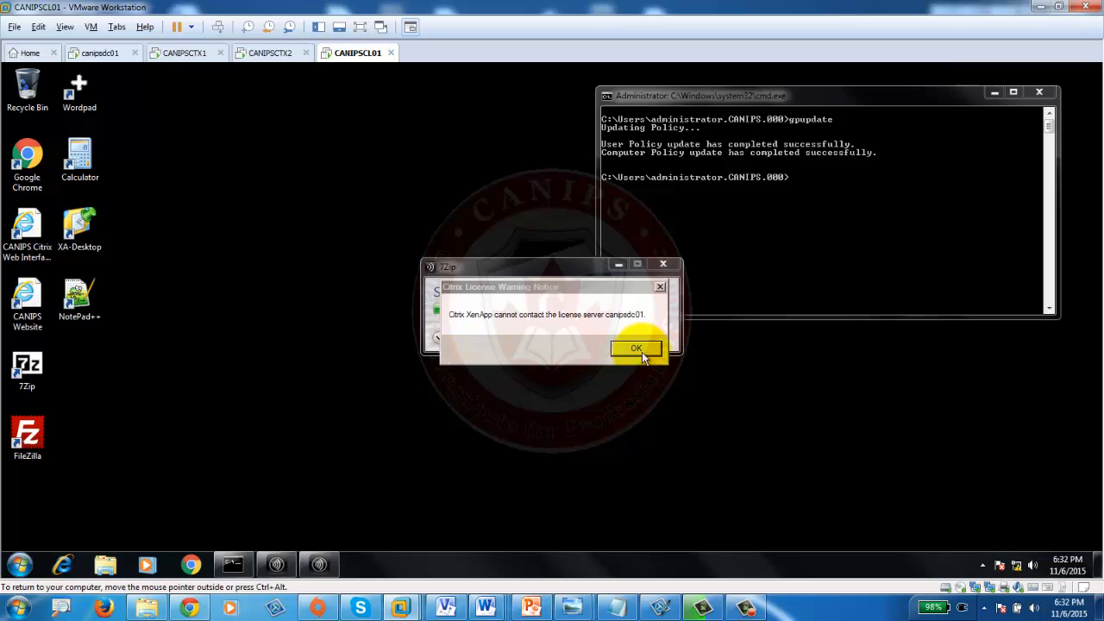
pyautogui.click(635, 348)
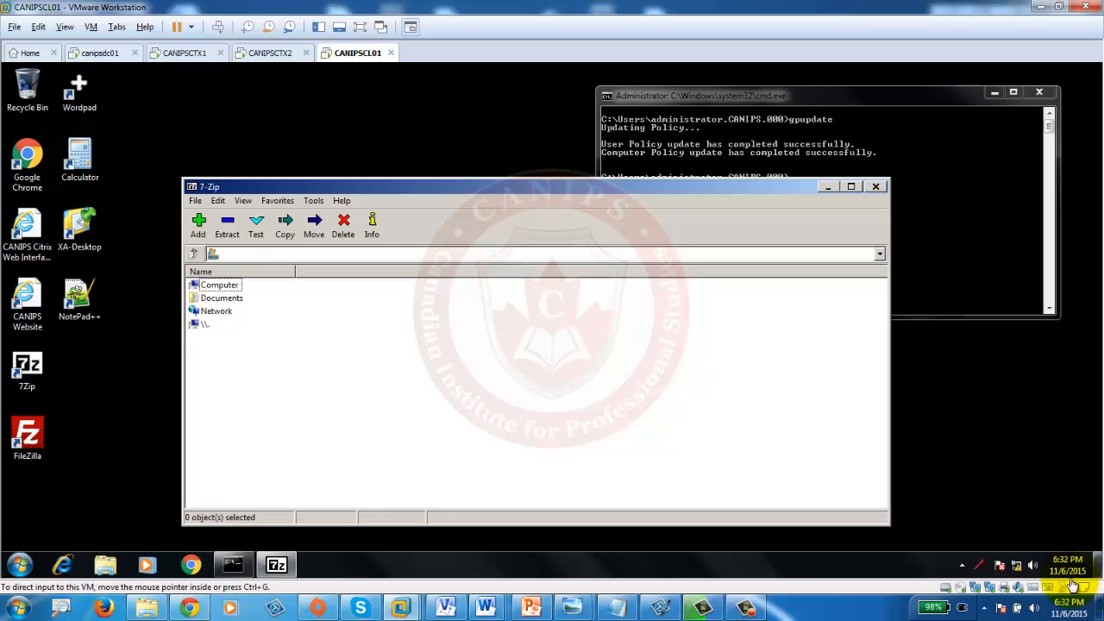
# Step: Return to CANIPSCTX1 and open the Group Policy Management console
pyautogui.click(184, 53)
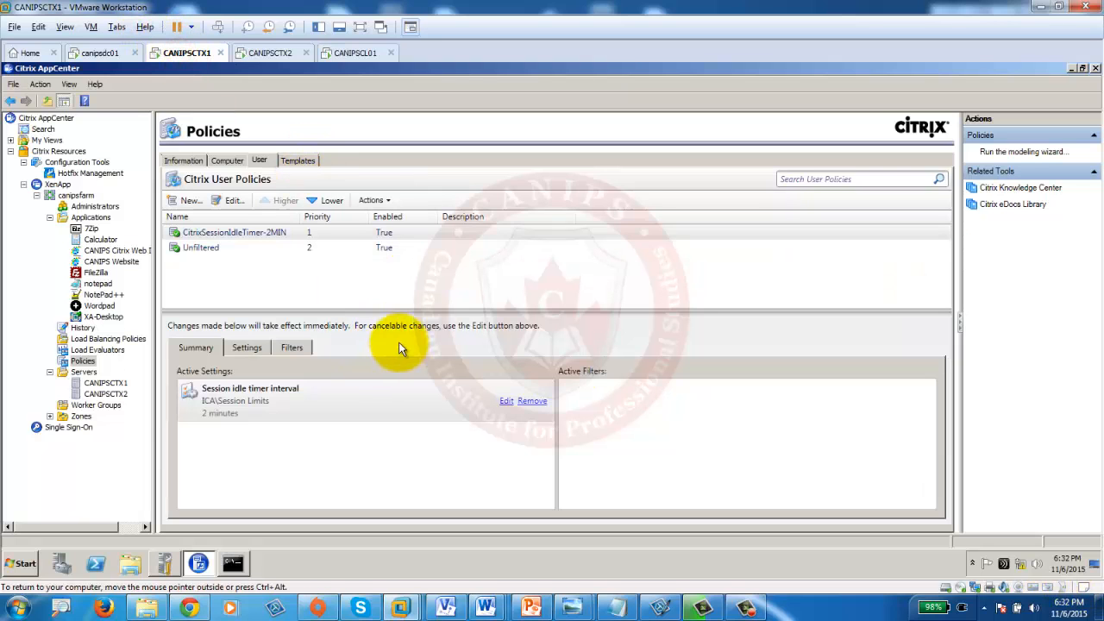
pyautogui.click(21, 565)
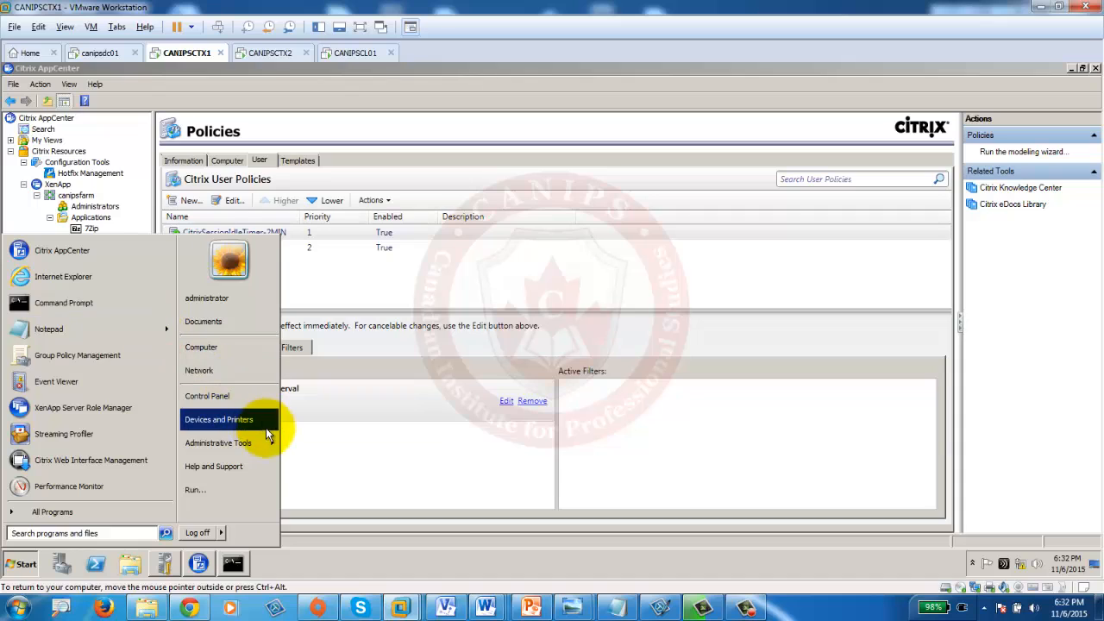
pyautogui.moveTo(247, 443)
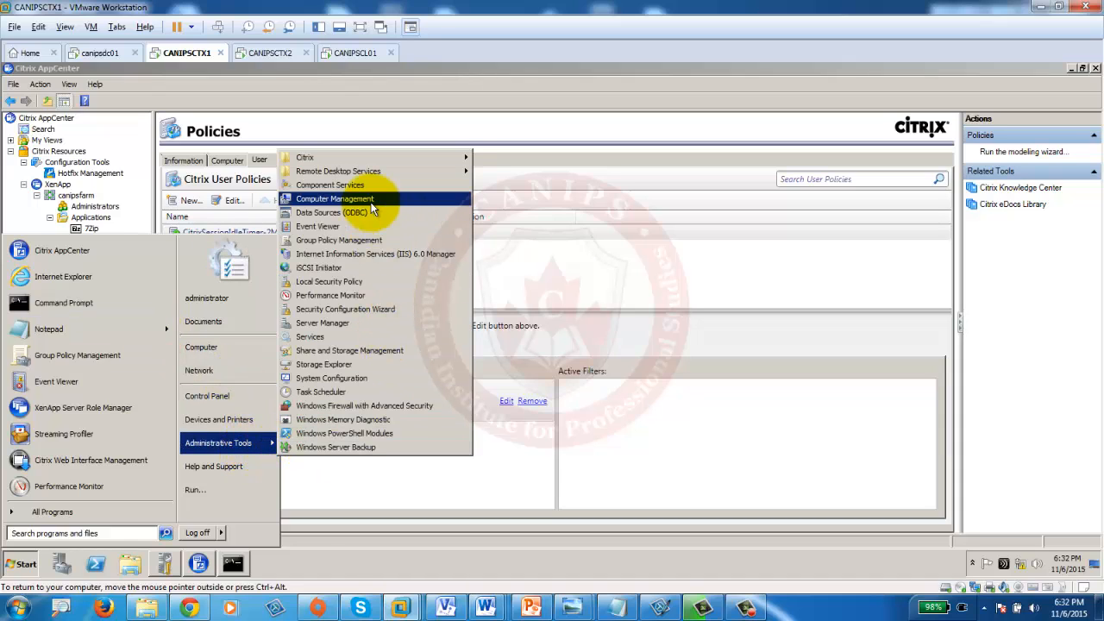
pyautogui.click(328, 243)
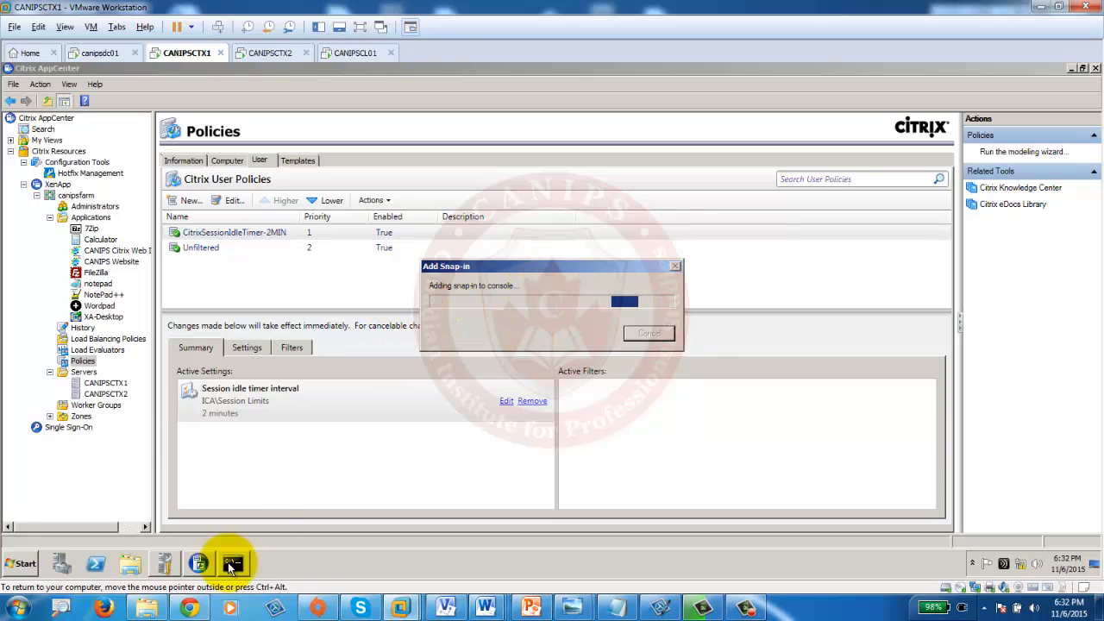
# Step: Turn off "Check for publisher's certificate revocation" in Internet Explorer's advanced options, apply the change and close the browser
pyautogui.click(21, 564)
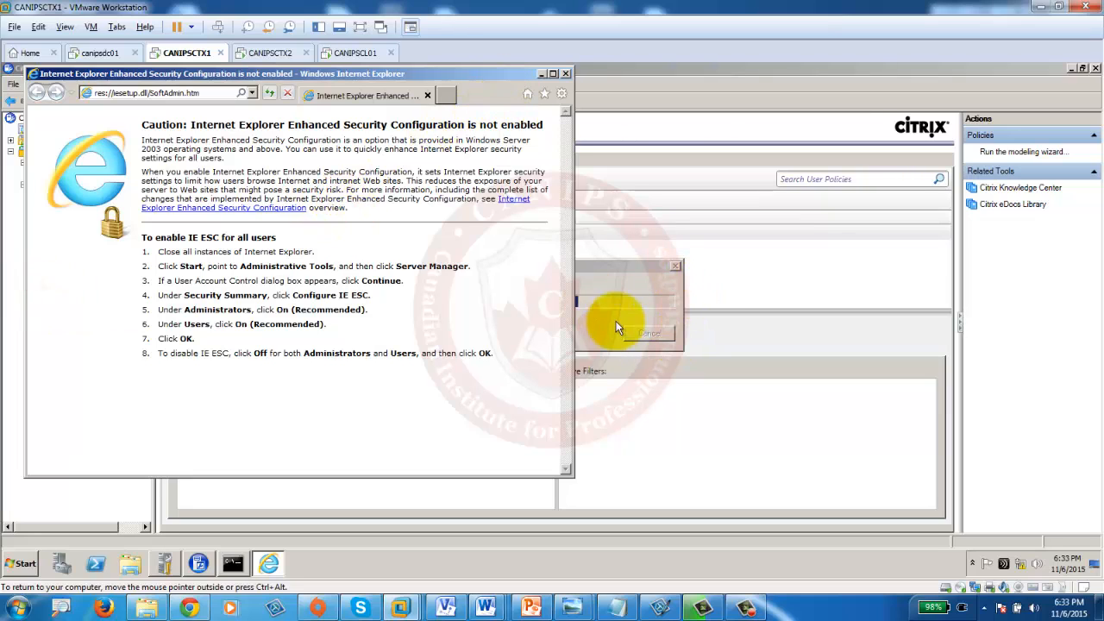
pyautogui.click(561, 95)
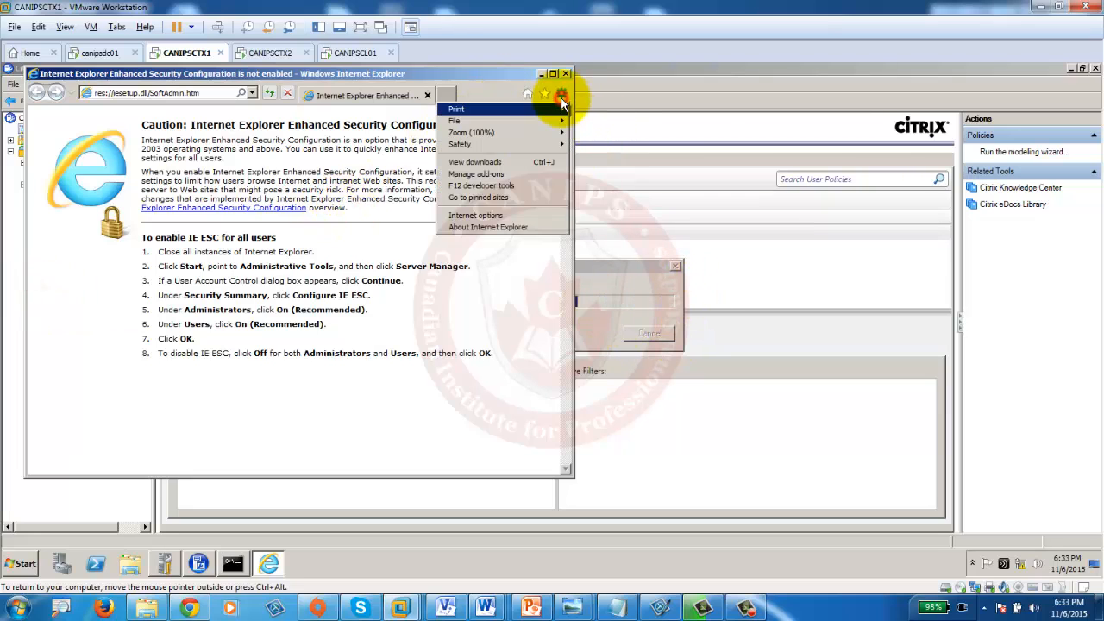
pyautogui.click(475, 214)
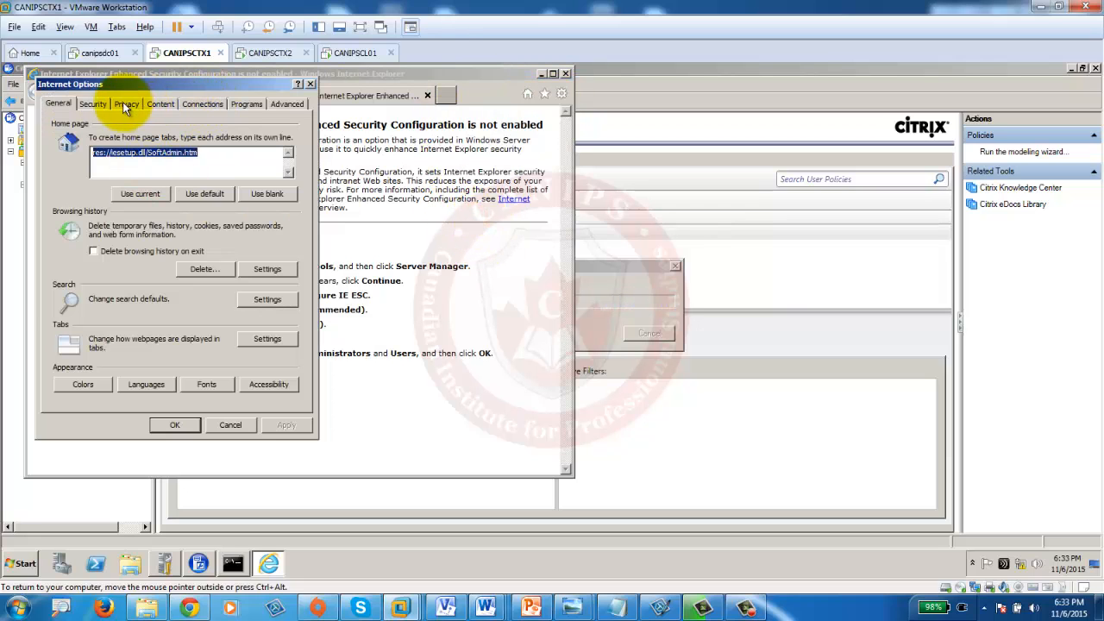
pyautogui.click(96, 101)
pyautogui.click(287, 104)
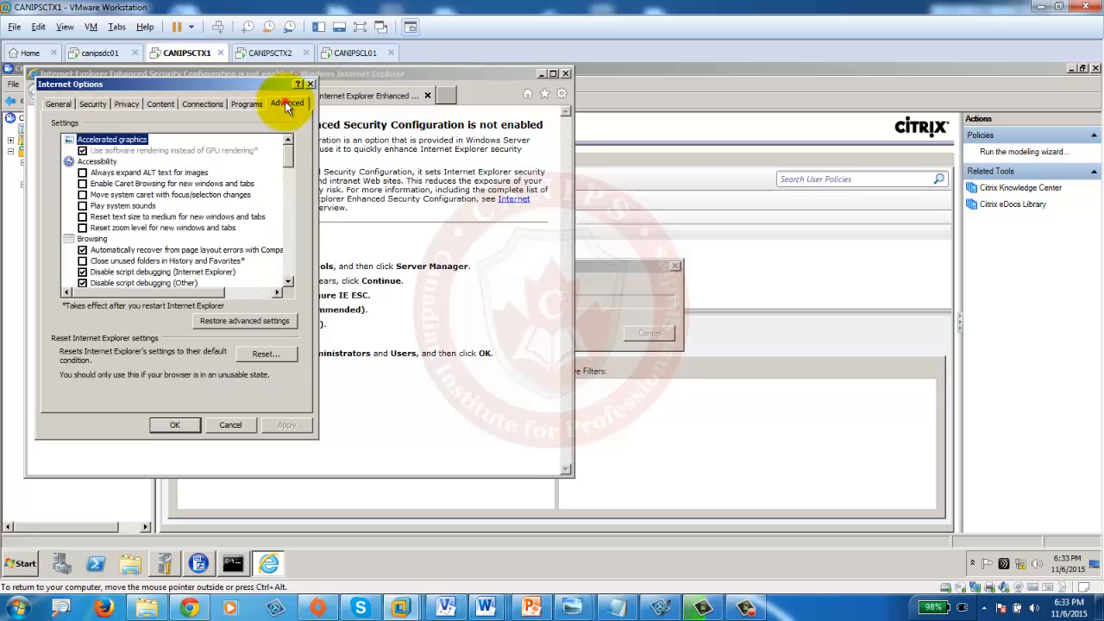
pyautogui.moveTo(288, 155); pyautogui.dragTo(290, 246)
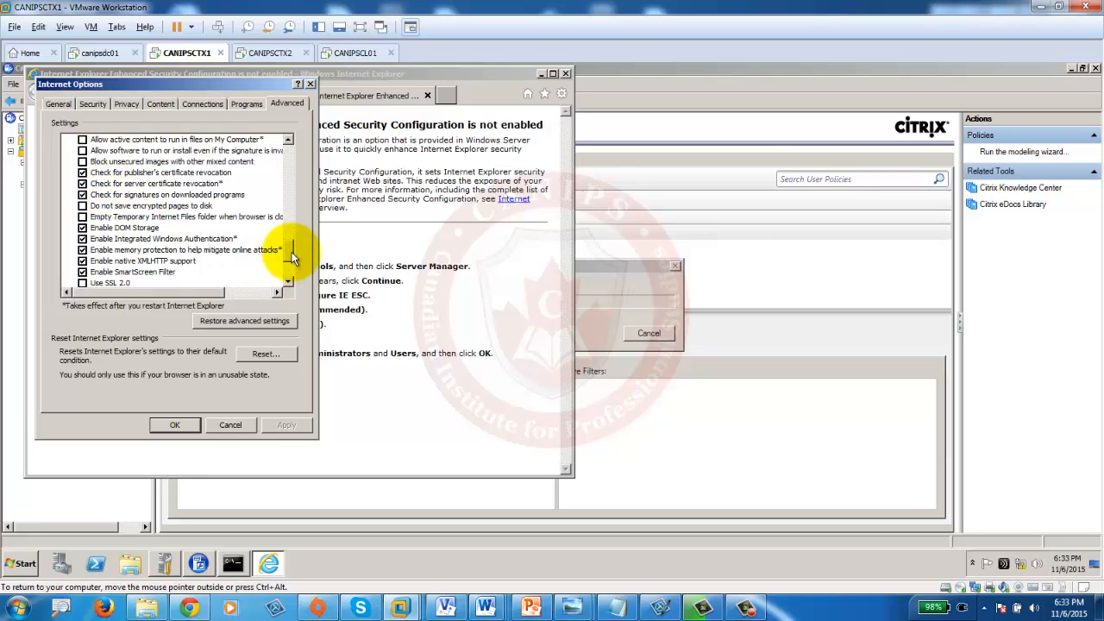
pyautogui.moveTo(288, 254); pyautogui.dragTo(291, 245)
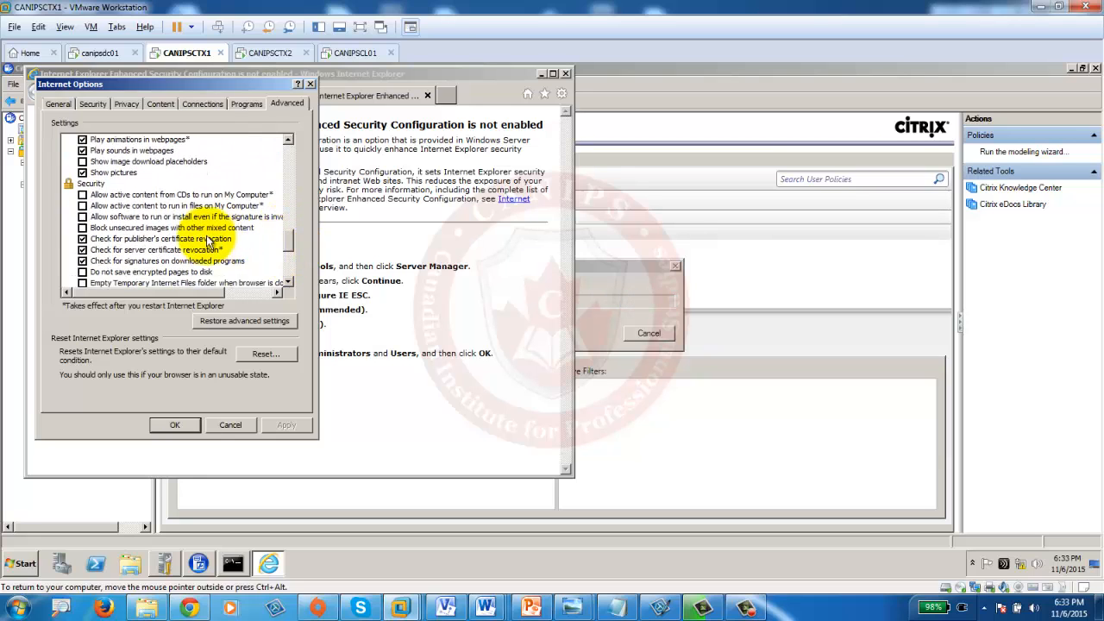
pyautogui.click(82, 239)
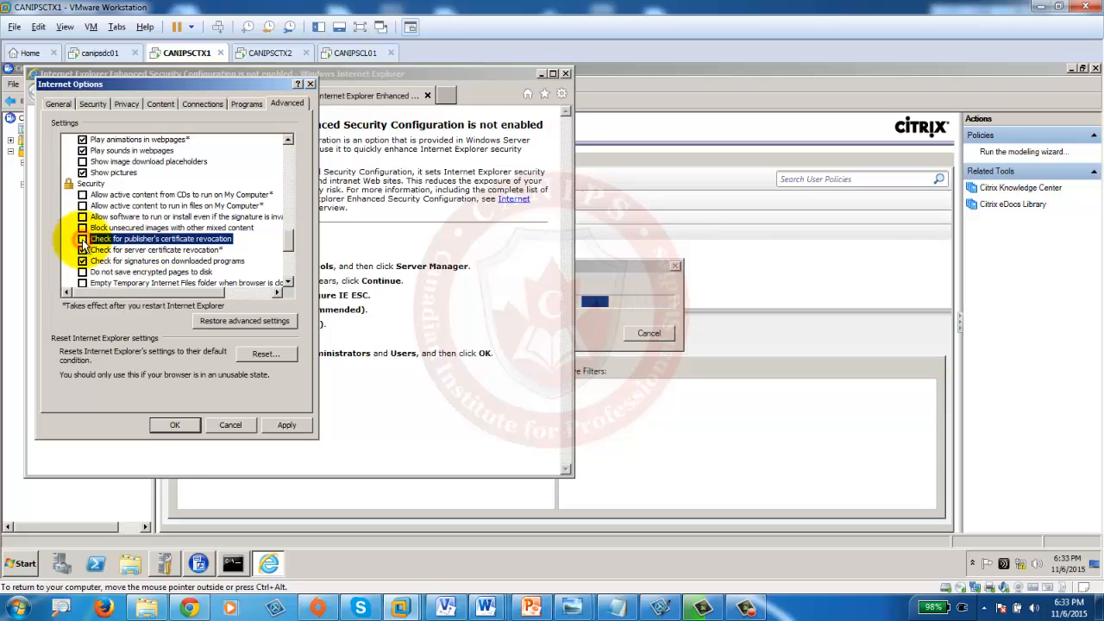
pyautogui.click(287, 424)
pyautogui.click(160, 422)
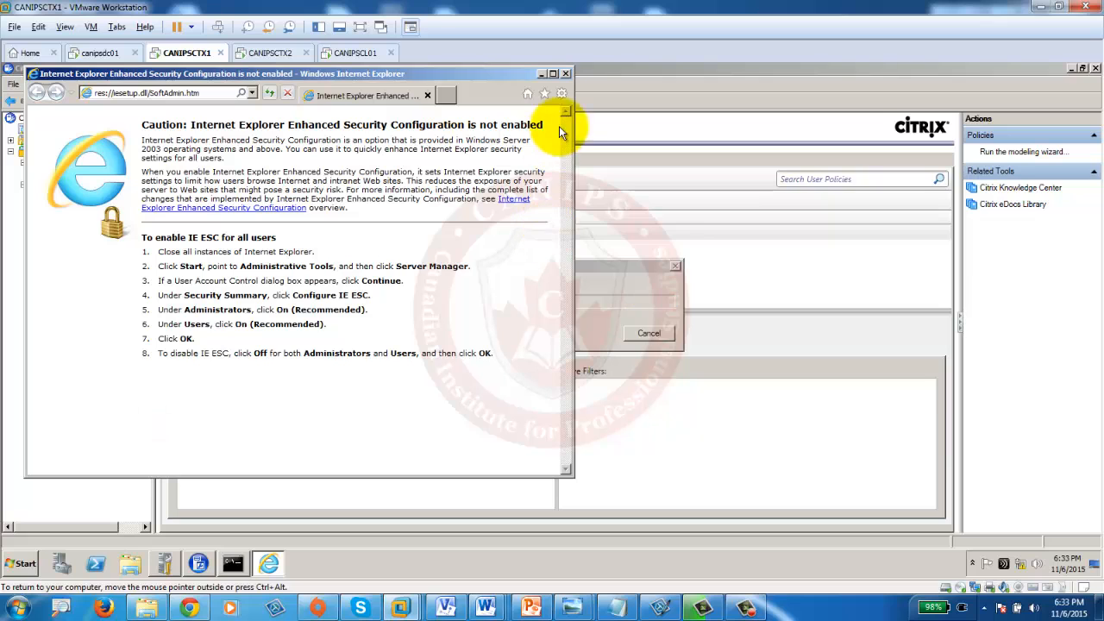
pyautogui.click(566, 74)
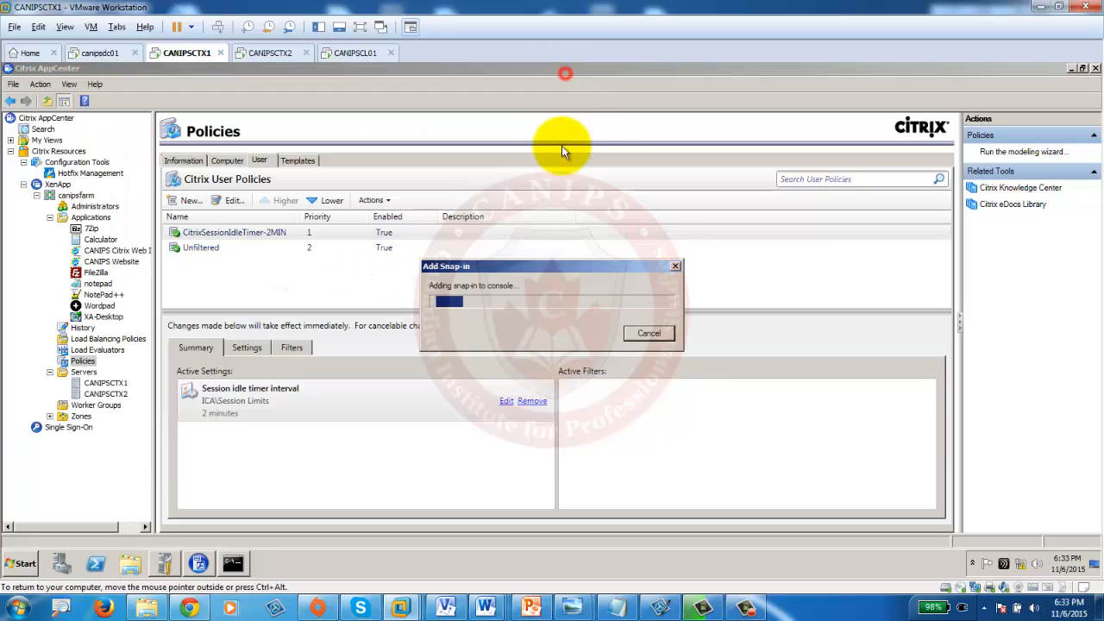
# Step: Clear the snap-in loading dialogs in Group Policy Management and view the Citrix Group Policy Modeling node and the GPOs linked to canips.local
pyautogui.click(647, 333)
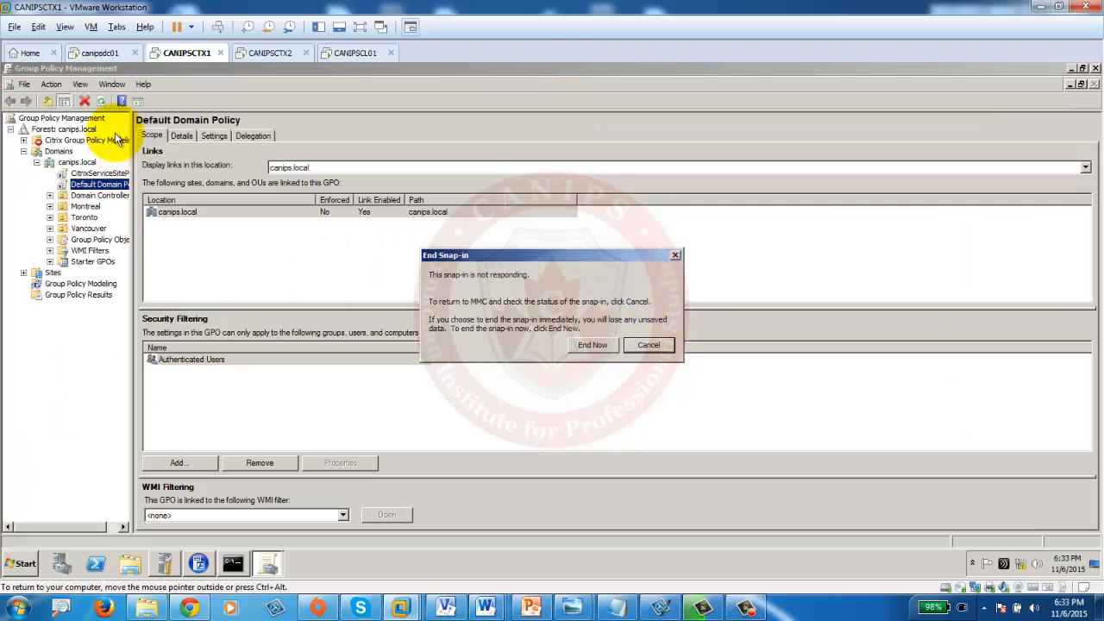
pyautogui.click(653, 347)
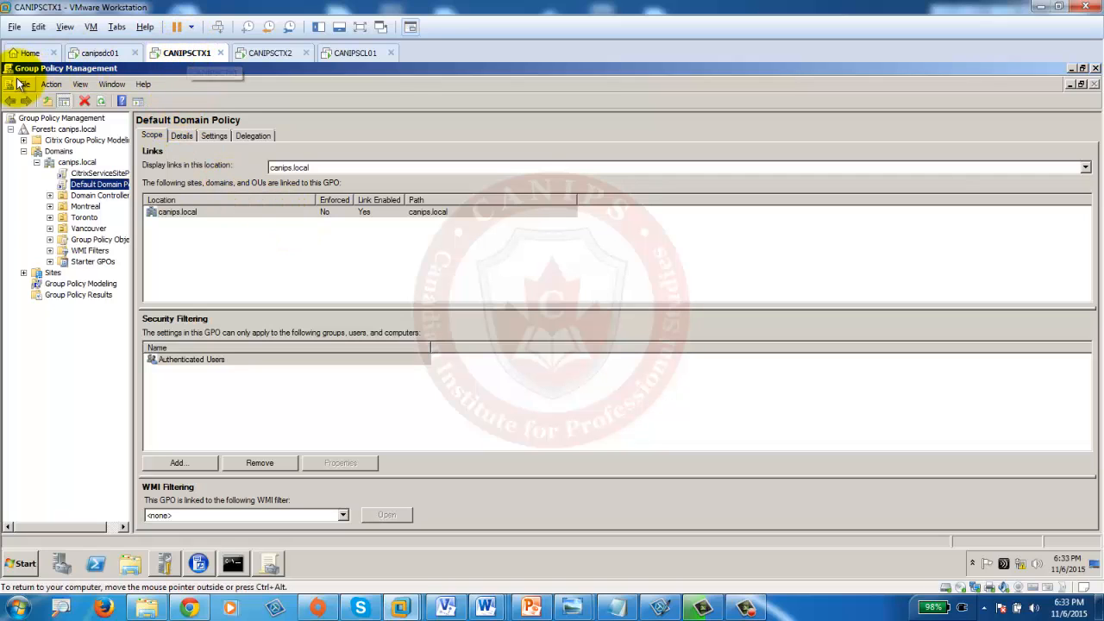
pyautogui.click(83, 142)
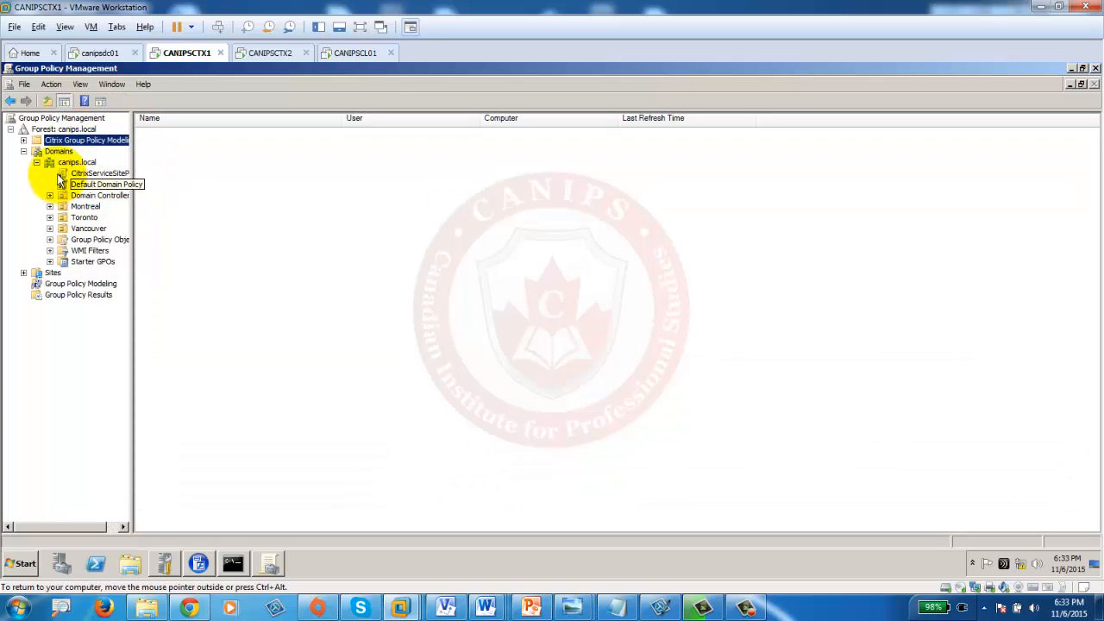
pyautogui.click(69, 162)
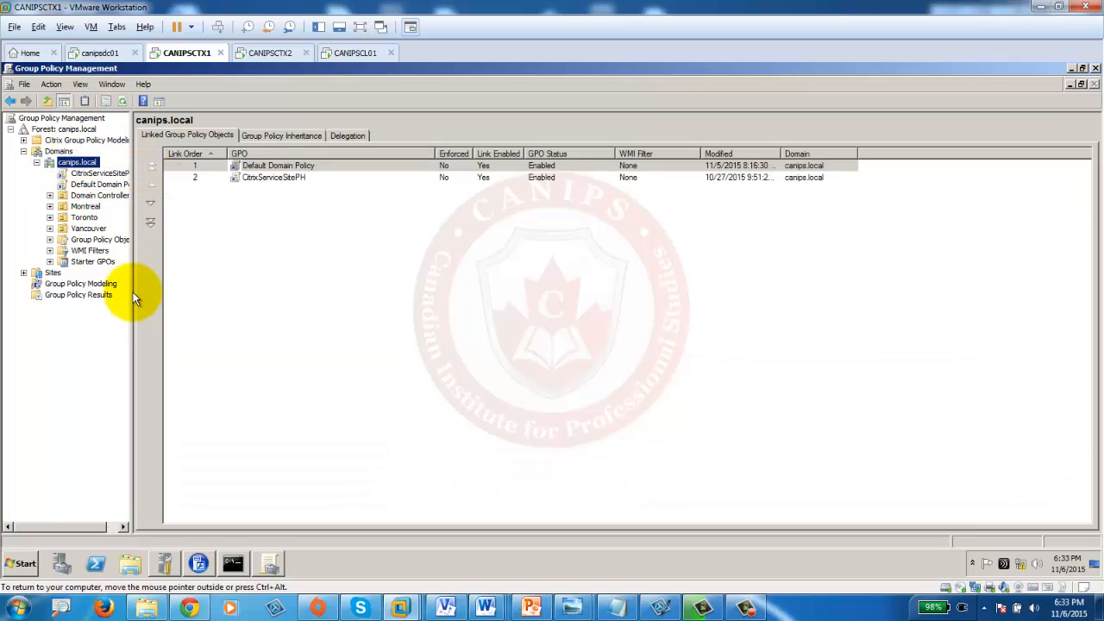
# Step: Open the Default Domain Policy in the policy editor, view Citrix Policies under Computer Configuration, and close the editor
pyautogui.click(86, 185)
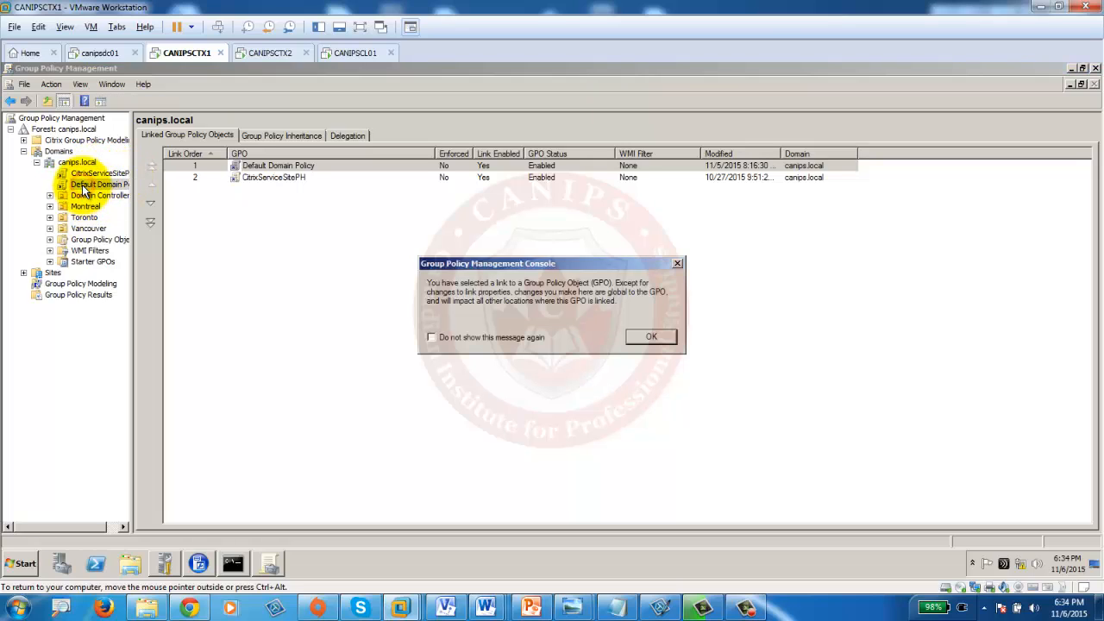
pyautogui.click(650, 337)
pyautogui.rightClick(85, 189)
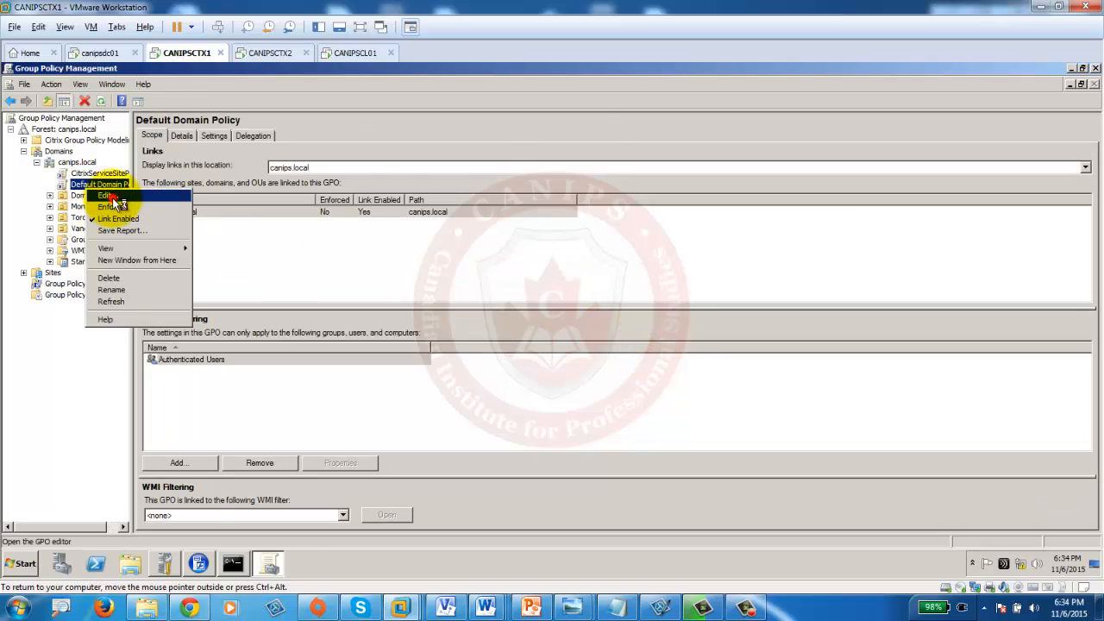
pyautogui.click(98, 198)
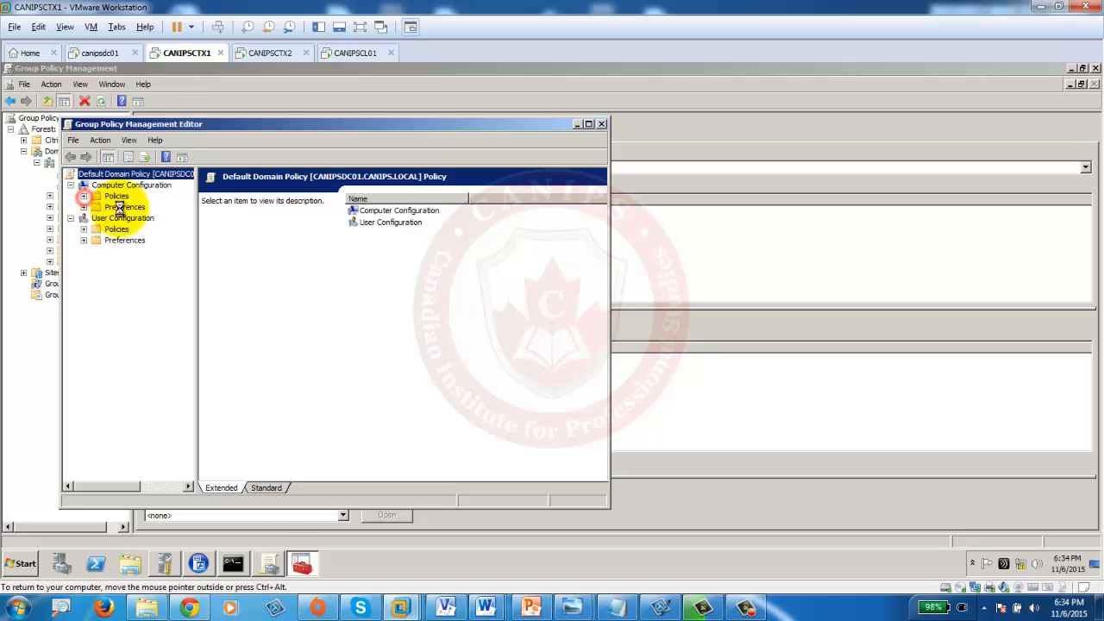
pyautogui.click(84, 195)
pyautogui.click(138, 208)
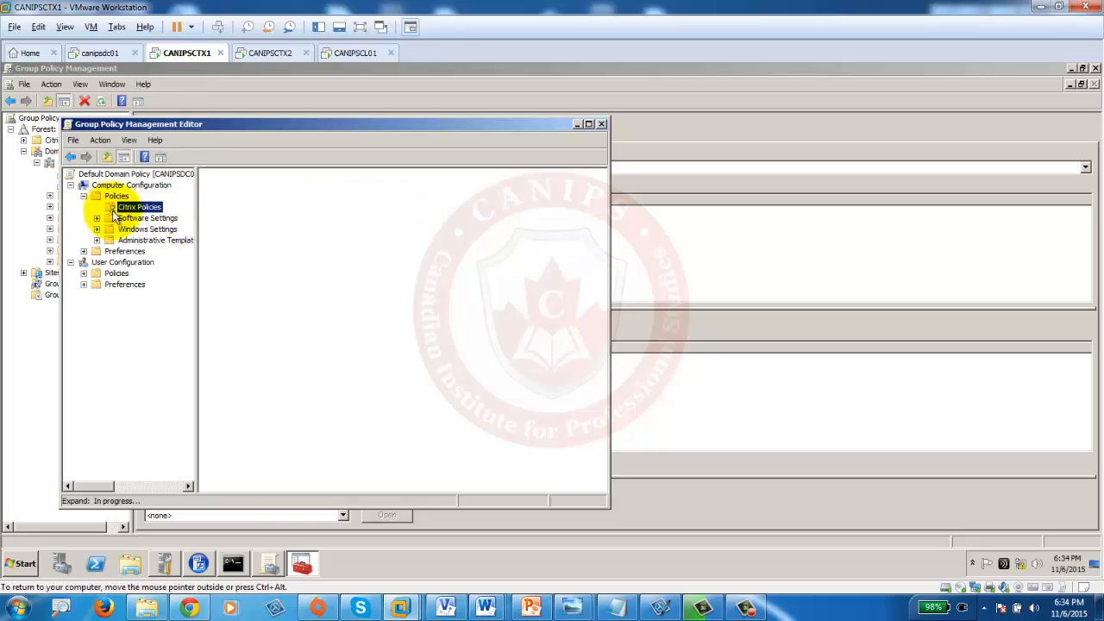
pyautogui.click(604, 125)
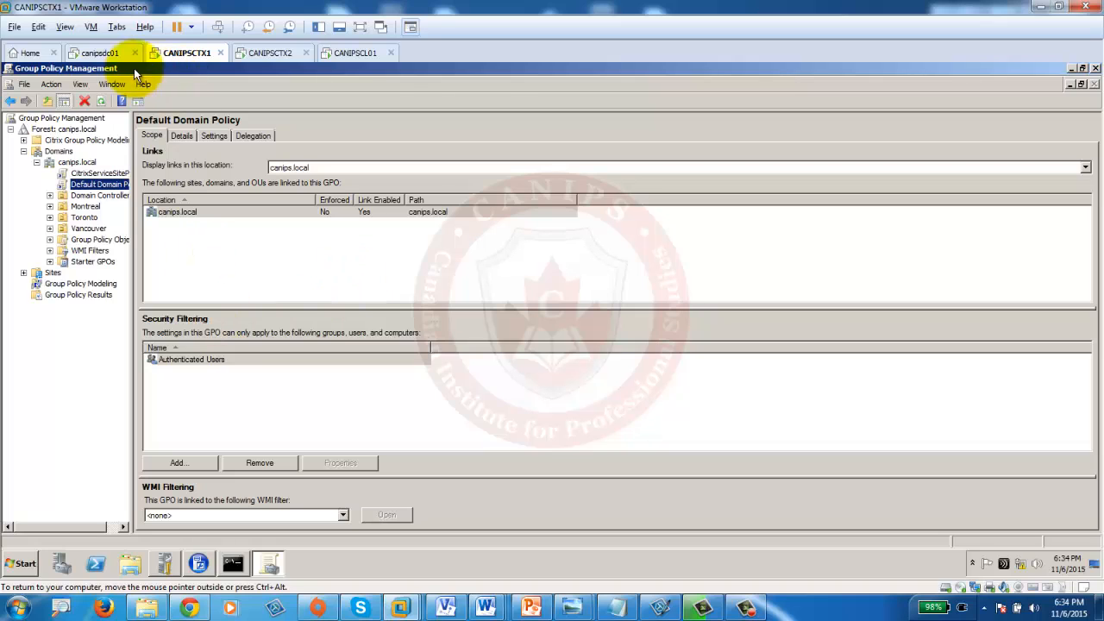
# Step: Switch to the canipsdc01 machine and open the Group Policy Management console there
pyautogui.click(97, 51)
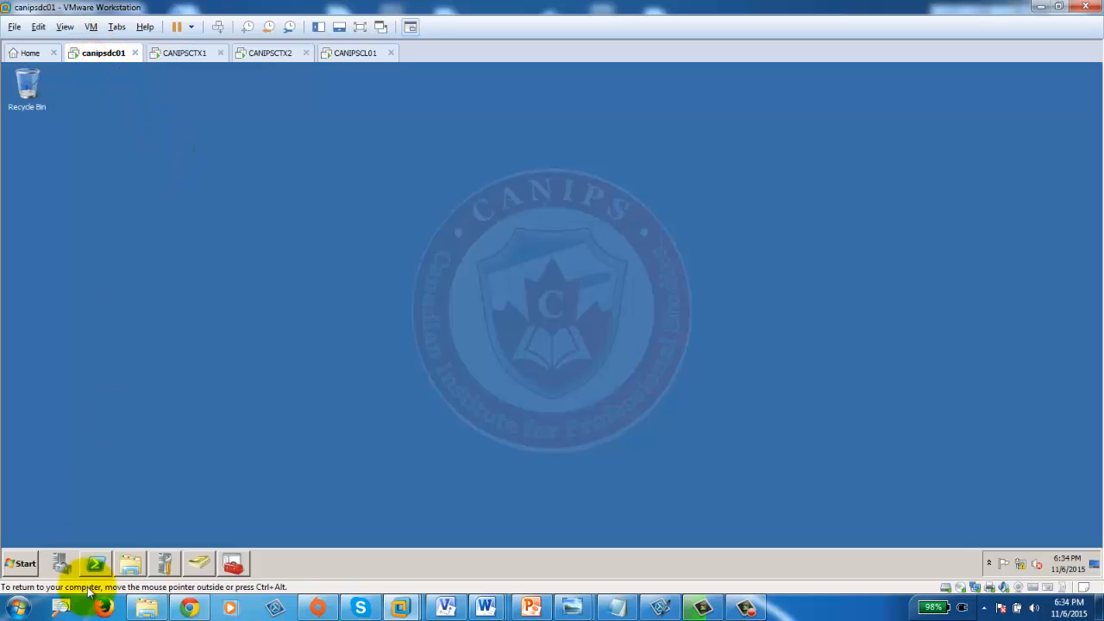
pyautogui.click(19, 563)
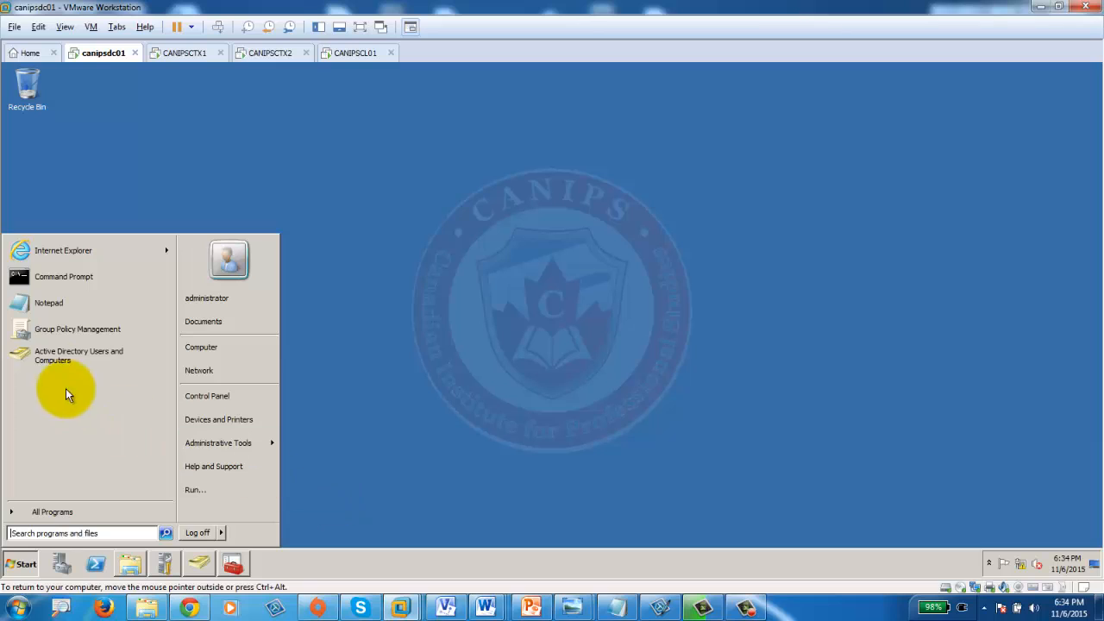
pyautogui.click(83, 336)
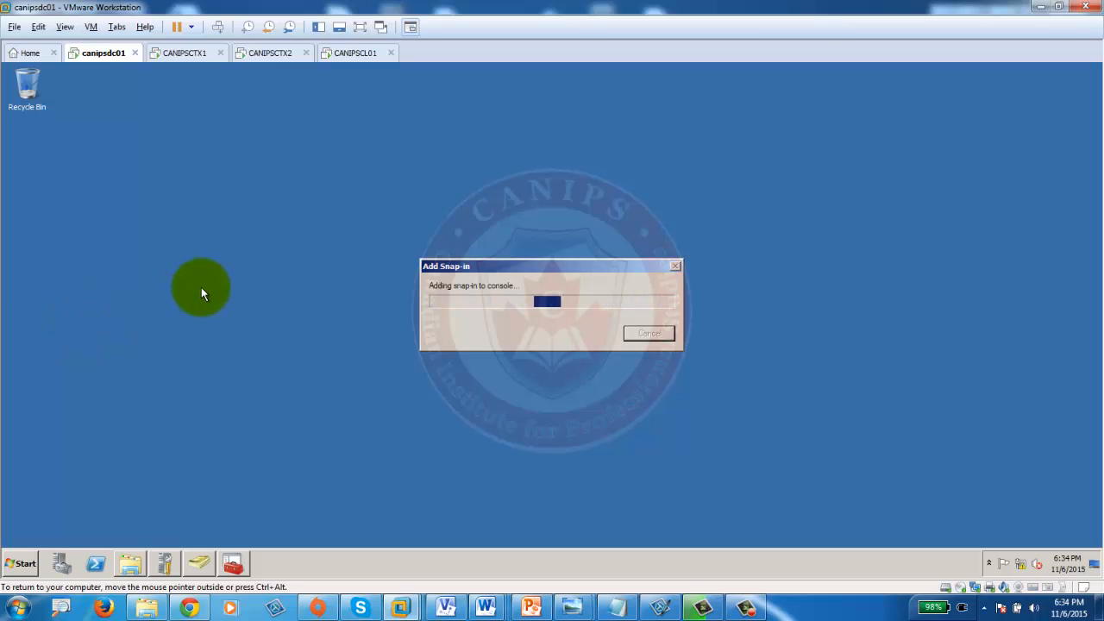
# Step: Browse the XenApp 6.5 DVD's Administration\Delivery Services Console\setup folder and select the CitrixGroupPolicyManagement_x64 installer
pyautogui.click(130, 564)
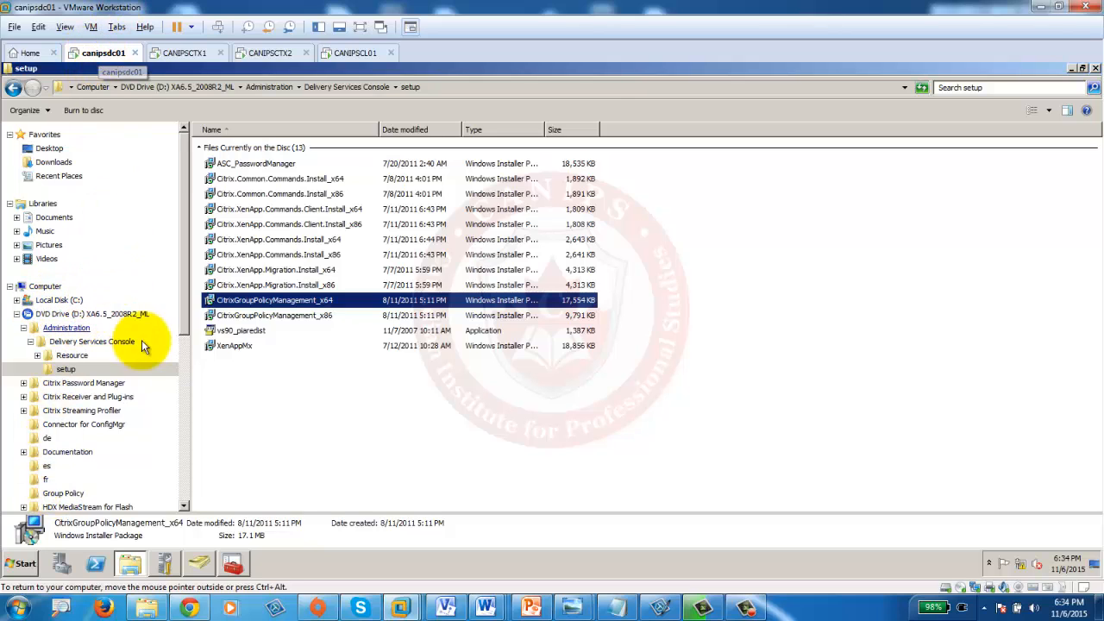
pyautogui.click(64, 330)
pyautogui.click(74, 343)
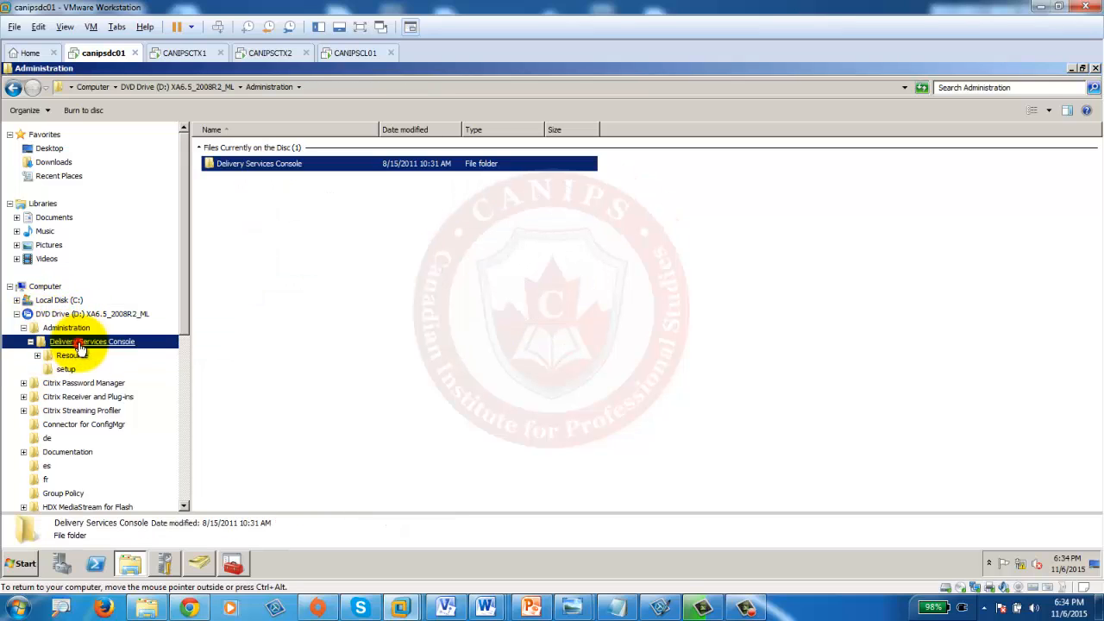
pyautogui.click(76, 357)
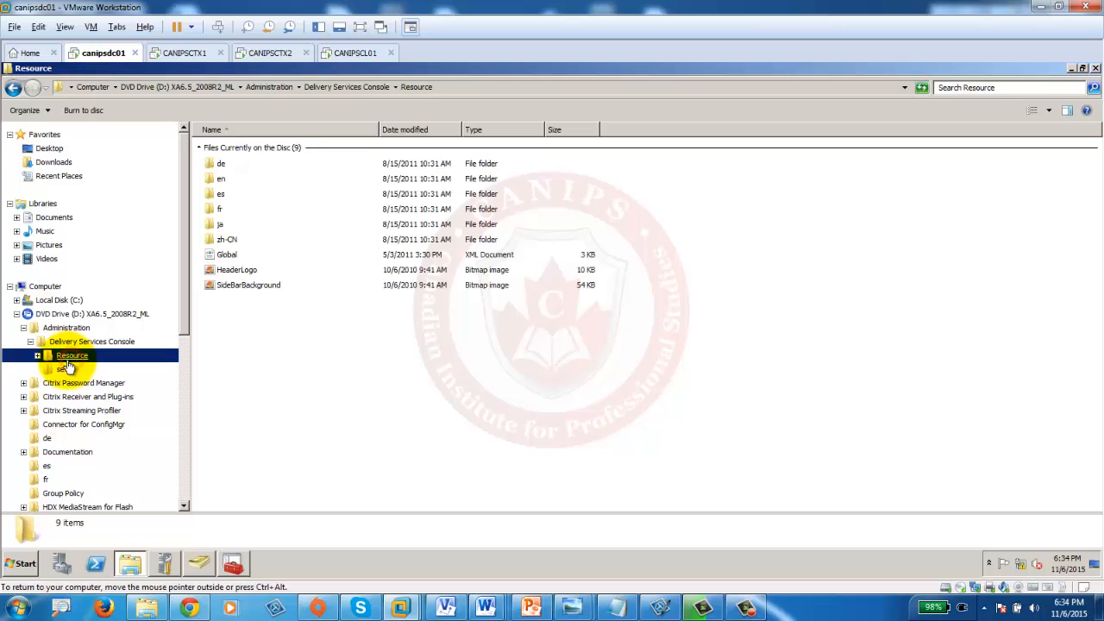
pyautogui.click(56, 369)
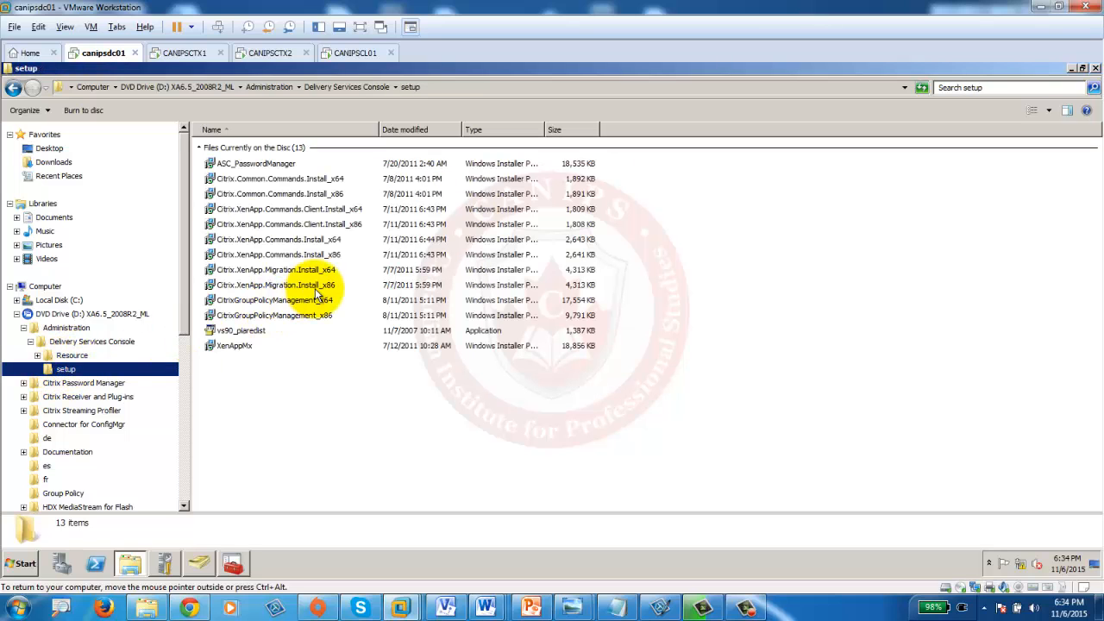
pyautogui.click(248, 300)
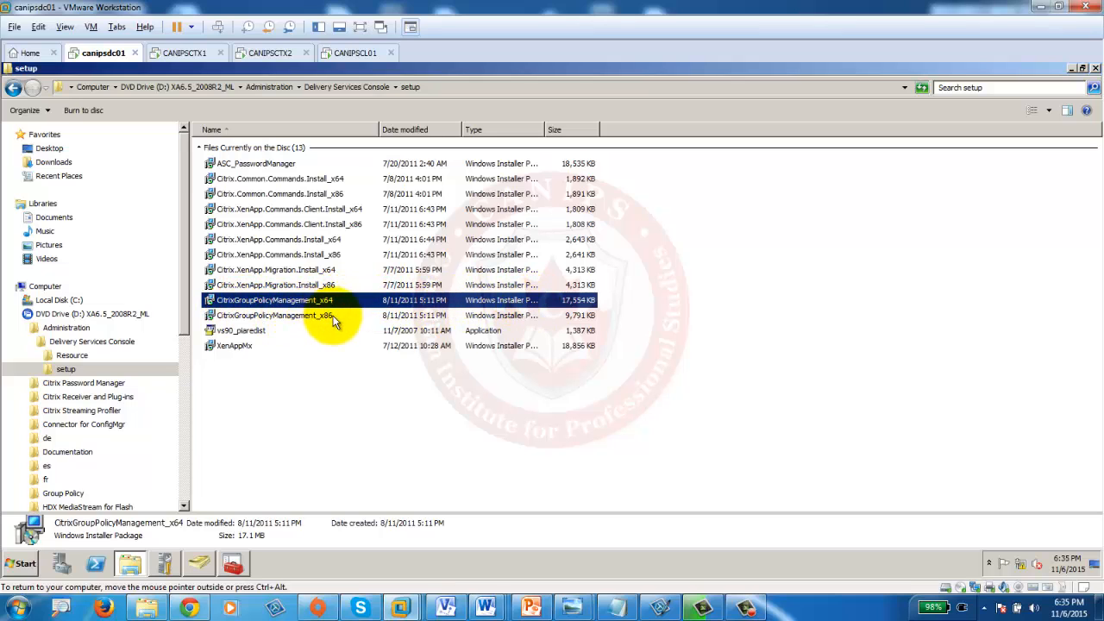
# Step: Close the RSoP console without saving its settings and open the Group Policy Management console
pyautogui.click(233, 563)
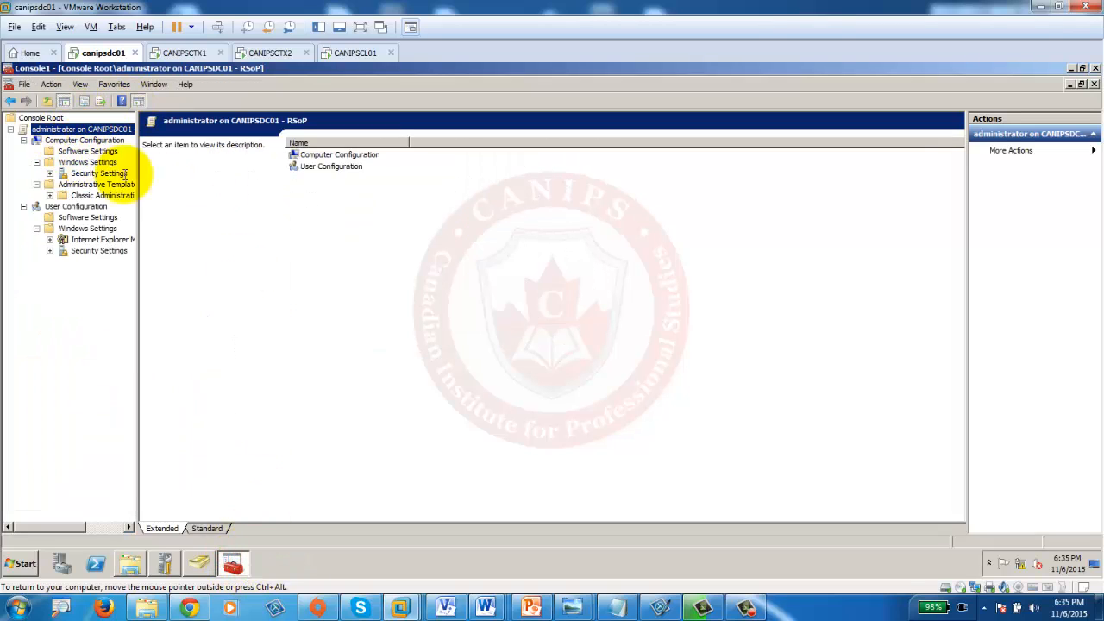
pyautogui.click(1095, 68)
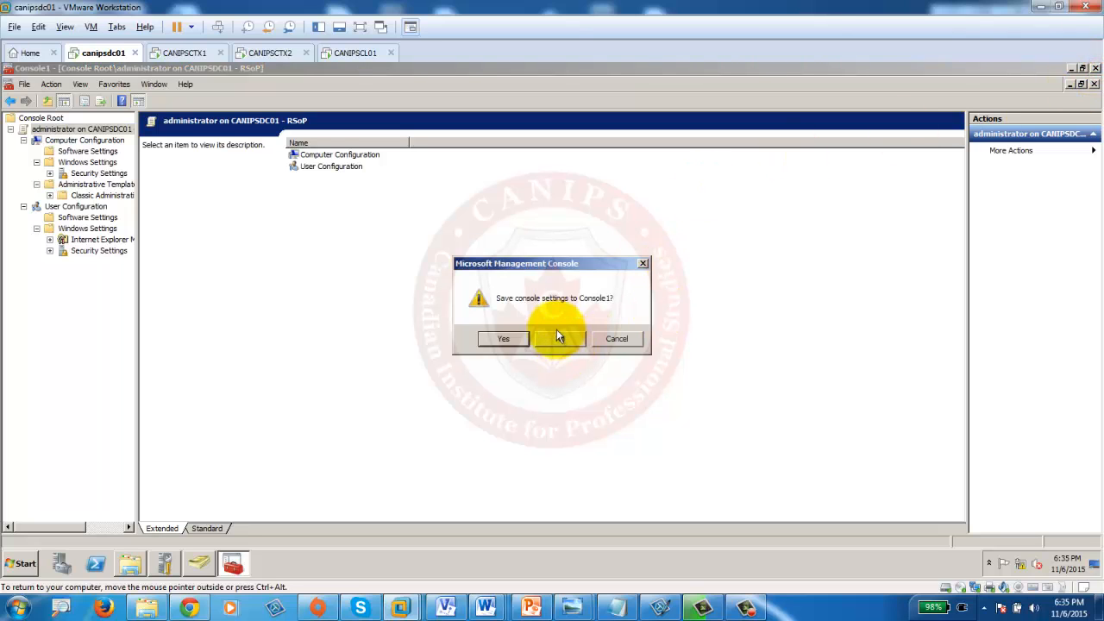
pyautogui.click(559, 338)
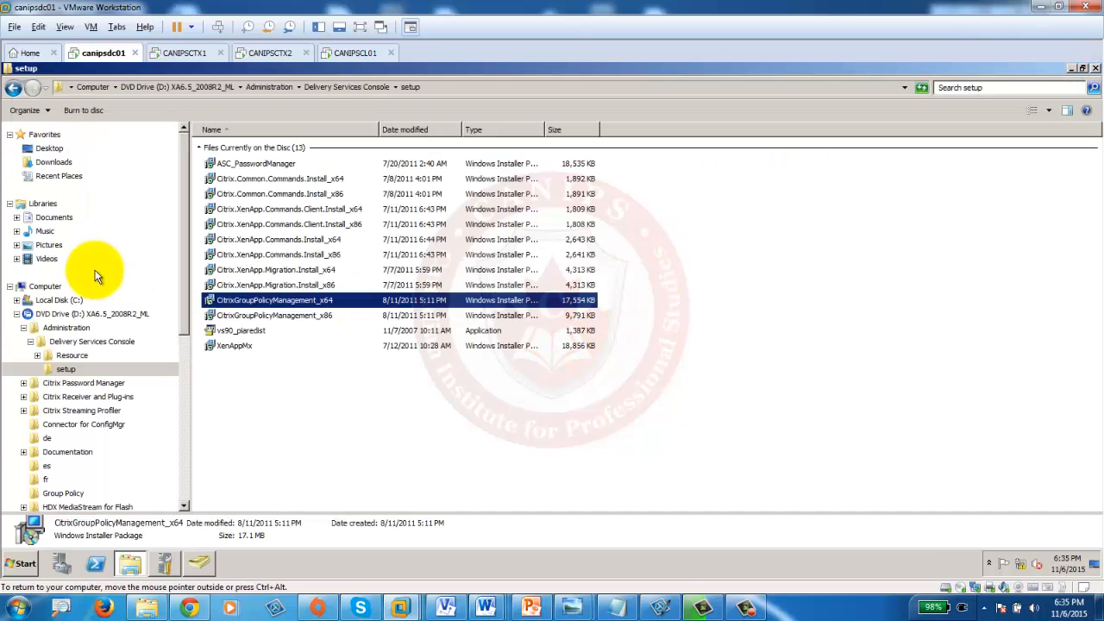
pyautogui.click(17, 564)
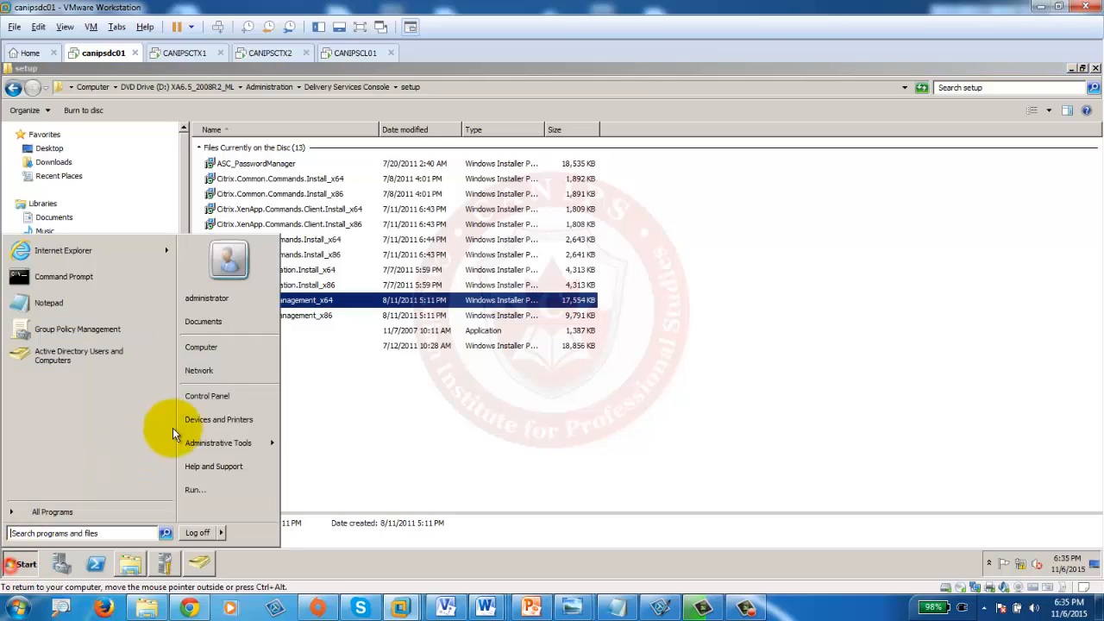
pyautogui.click(85, 329)
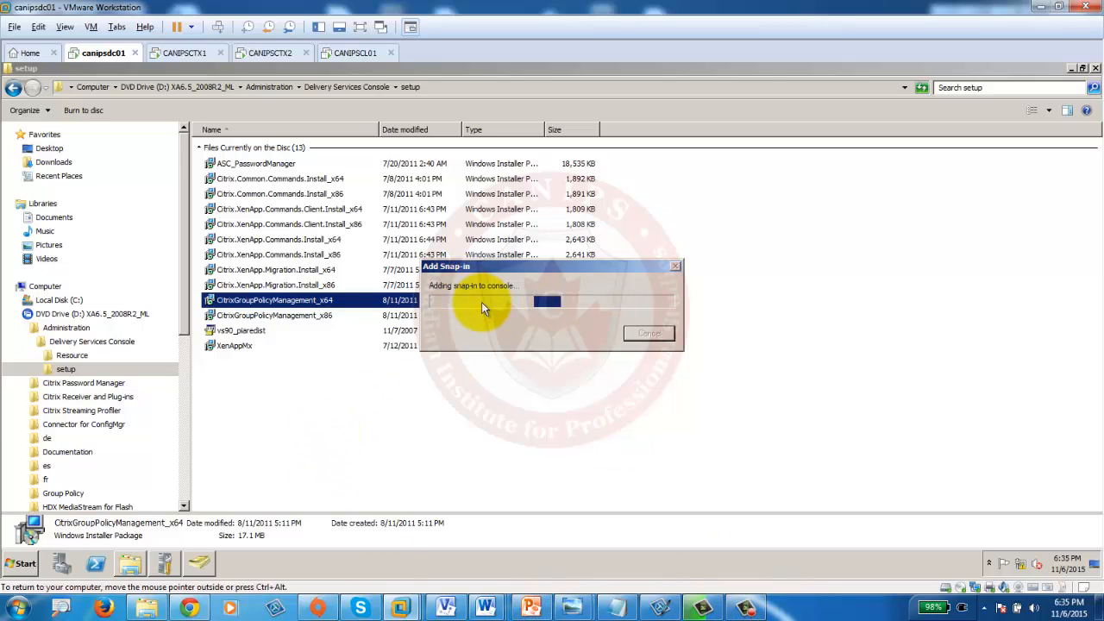
# Step: Turn off "Check for publisher's certificate revocation" in Internet Explorer's advanced options and apply the change
pyautogui.click(20, 564)
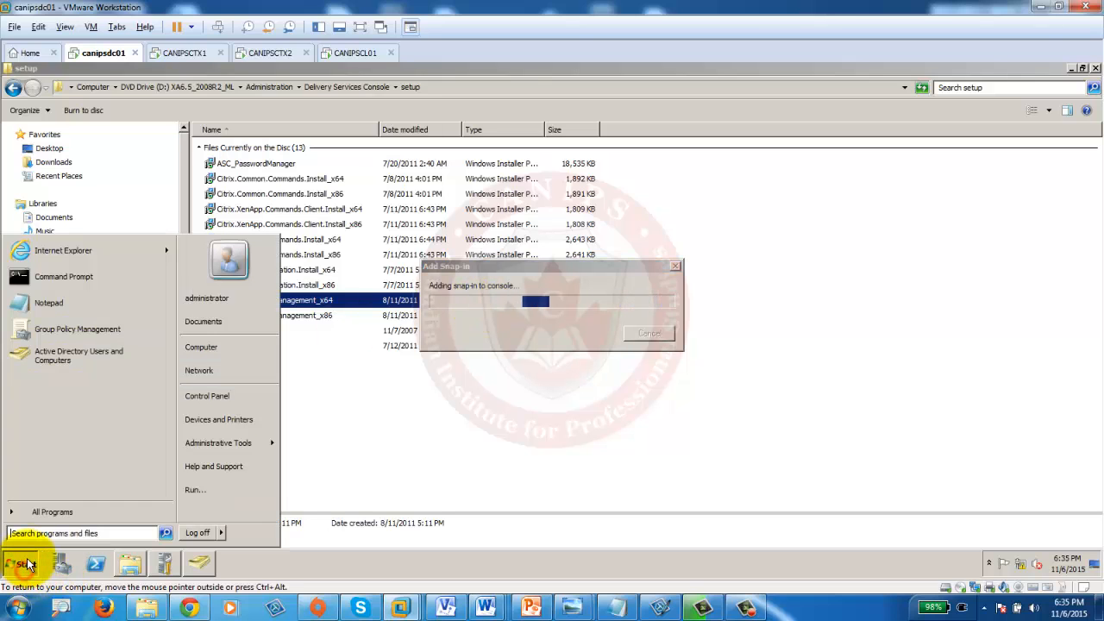
pyautogui.click(69, 251)
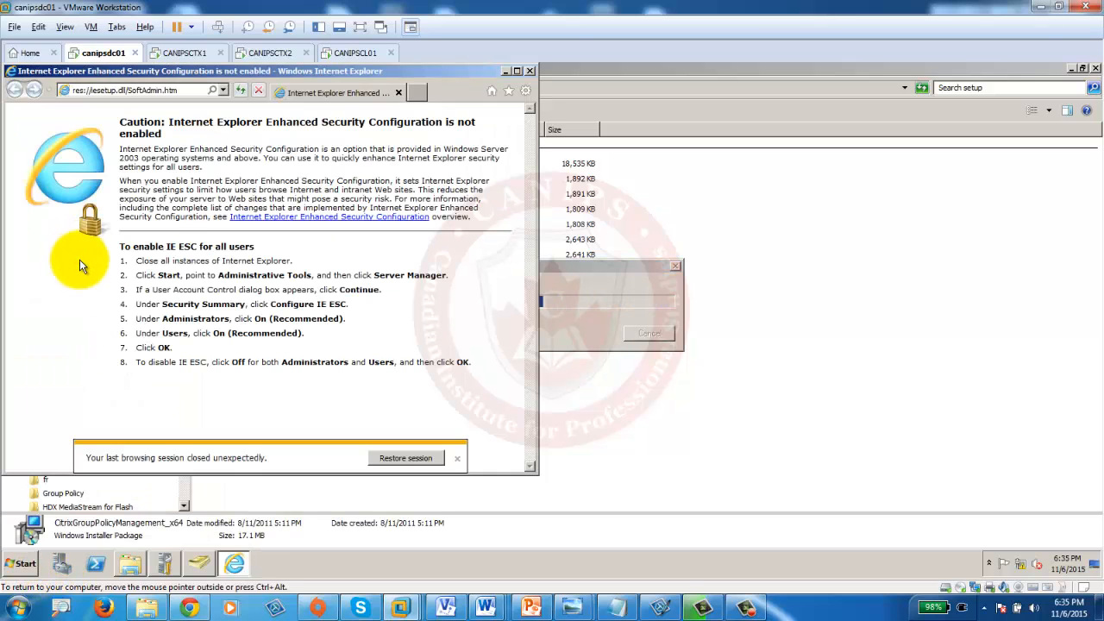
pyautogui.click(527, 90)
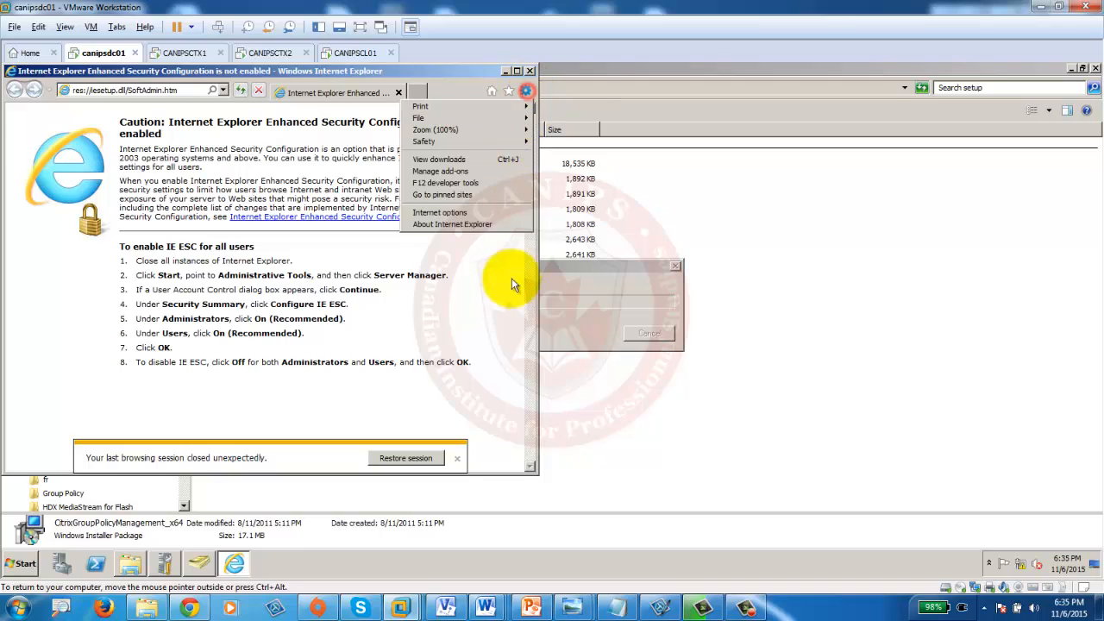
pyautogui.click(461, 213)
pyautogui.click(250, 103)
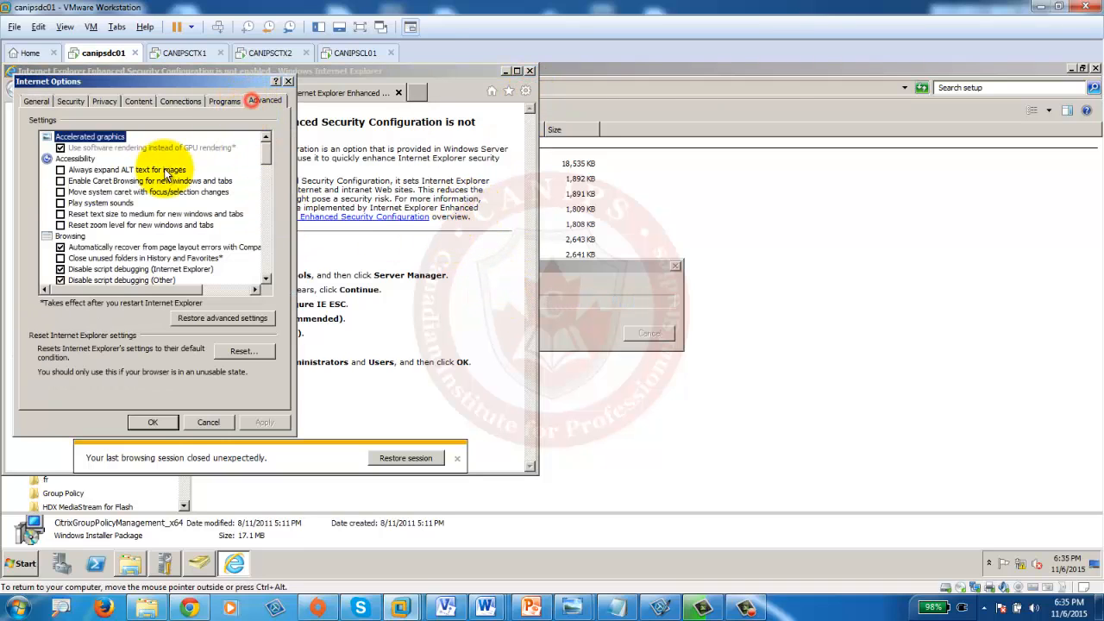
pyautogui.click(269, 258)
pyautogui.click(269, 259)
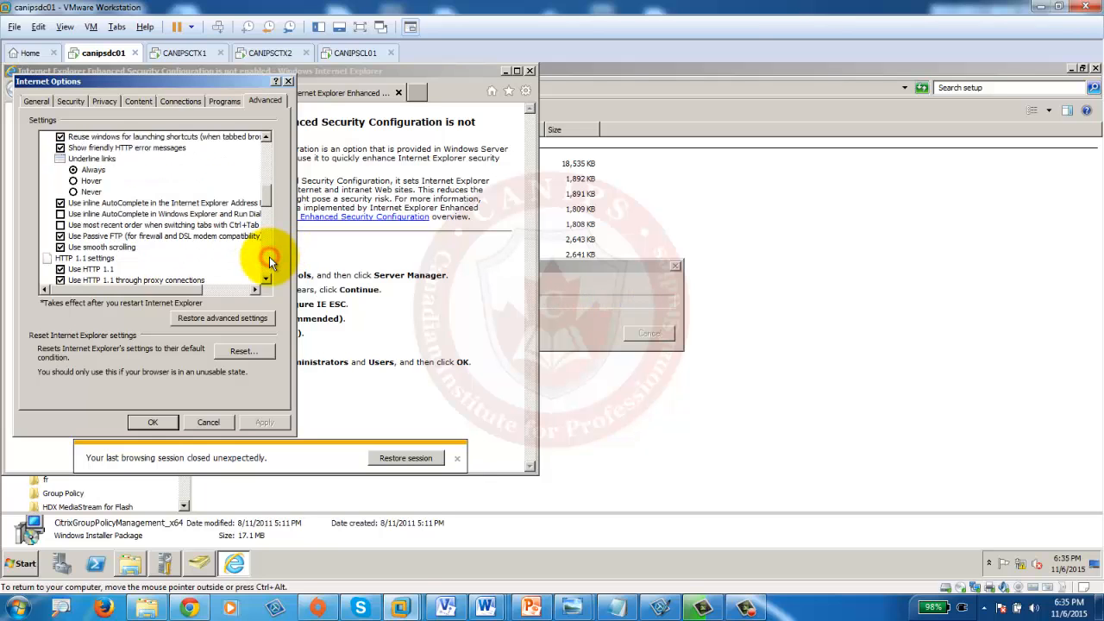
pyautogui.click(269, 259)
pyautogui.click(269, 259)
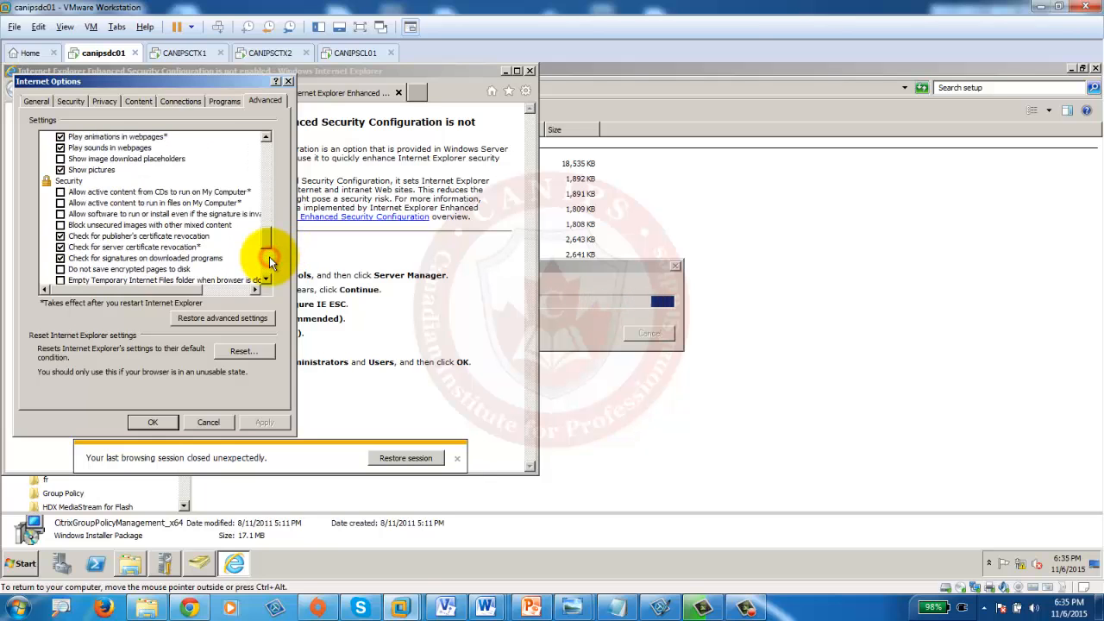
pyautogui.click(60, 236)
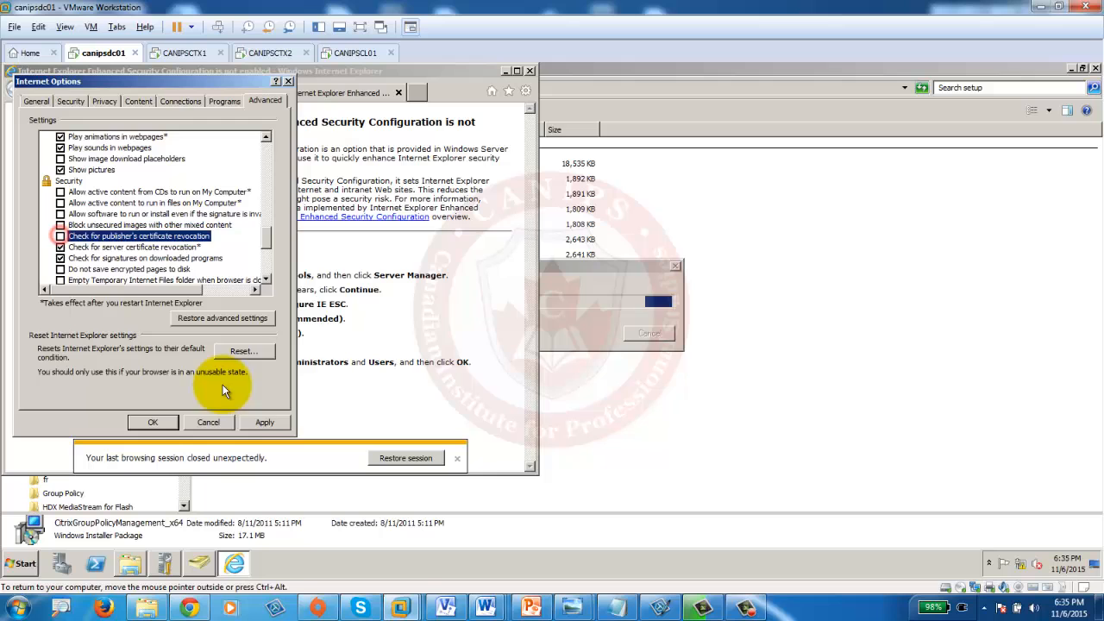
pyautogui.click(261, 421)
pyautogui.click(149, 422)
# Step: Close Internet Explorer and view the Citrix Group Policy Modeling node and the GPOs linked to canips.local in Group Policy Management
pyautogui.click(649, 343)
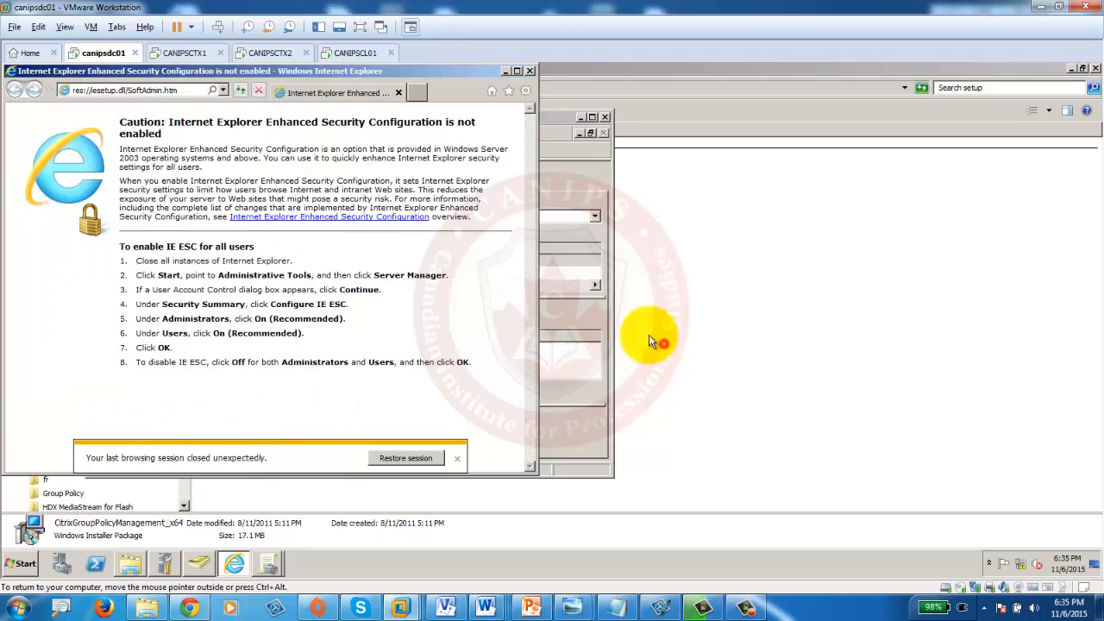
pyautogui.click(550, 119)
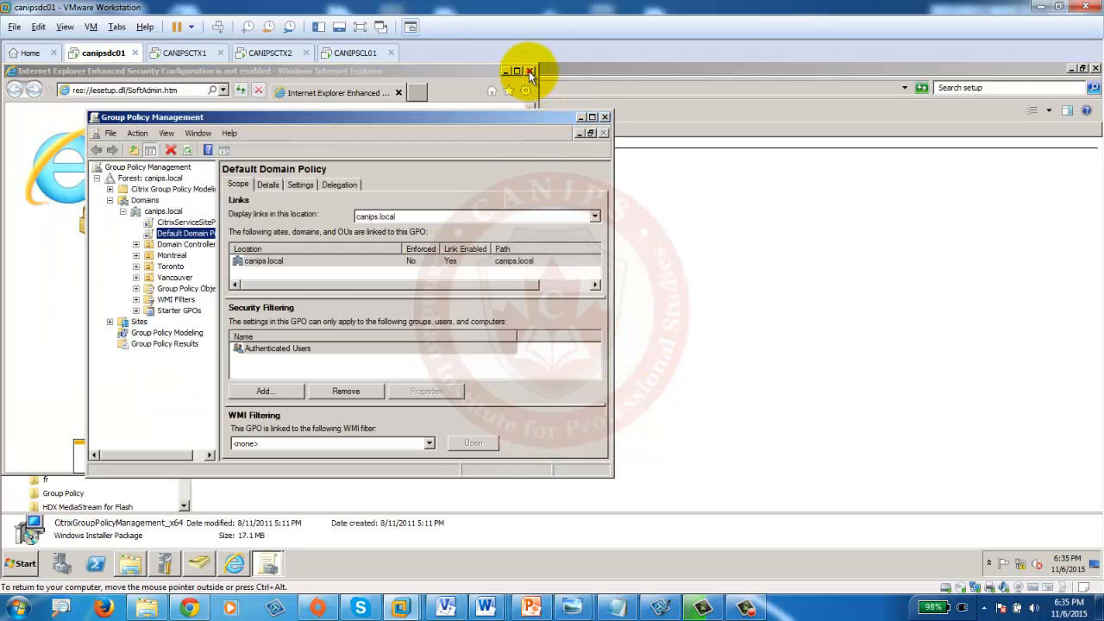
pyautogui.click(530, 70)
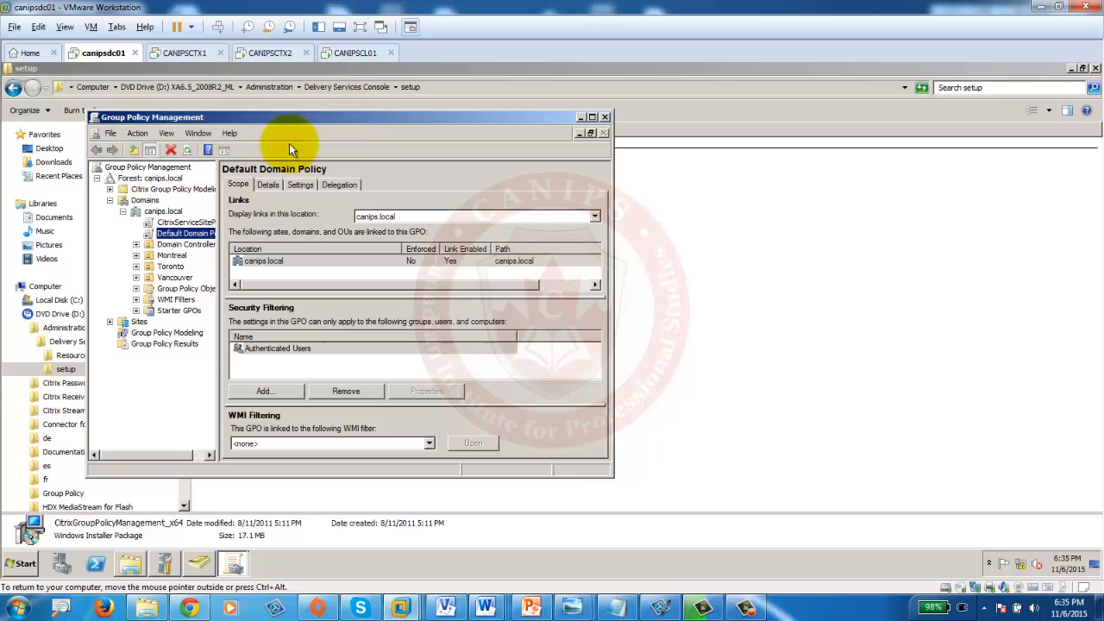
pyautogui.click(168, 189)
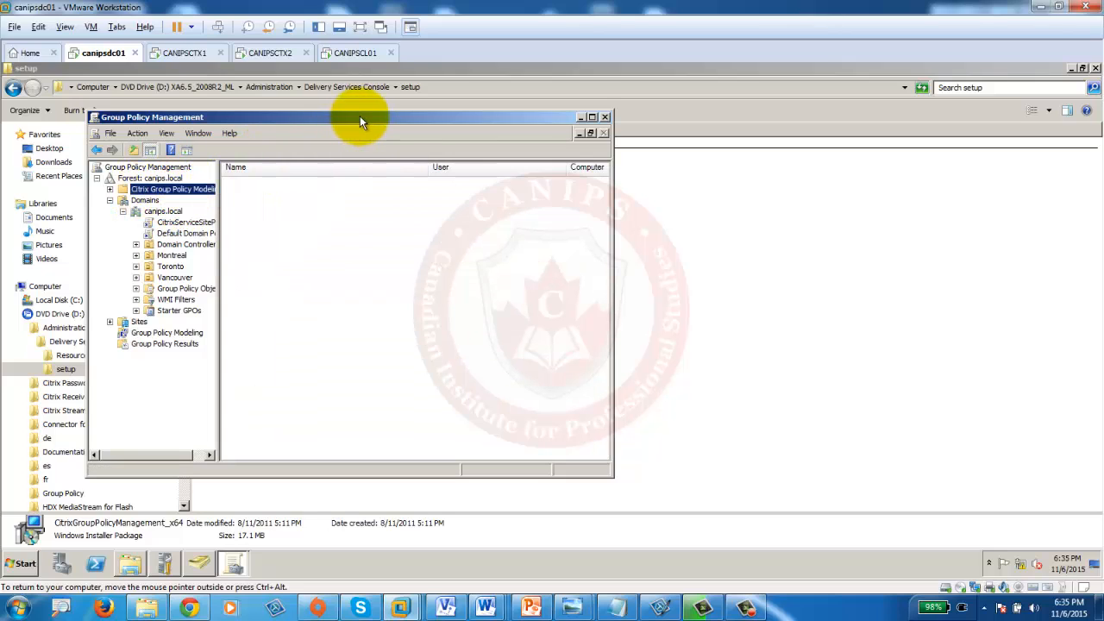
pyautogui.click(164, 212)
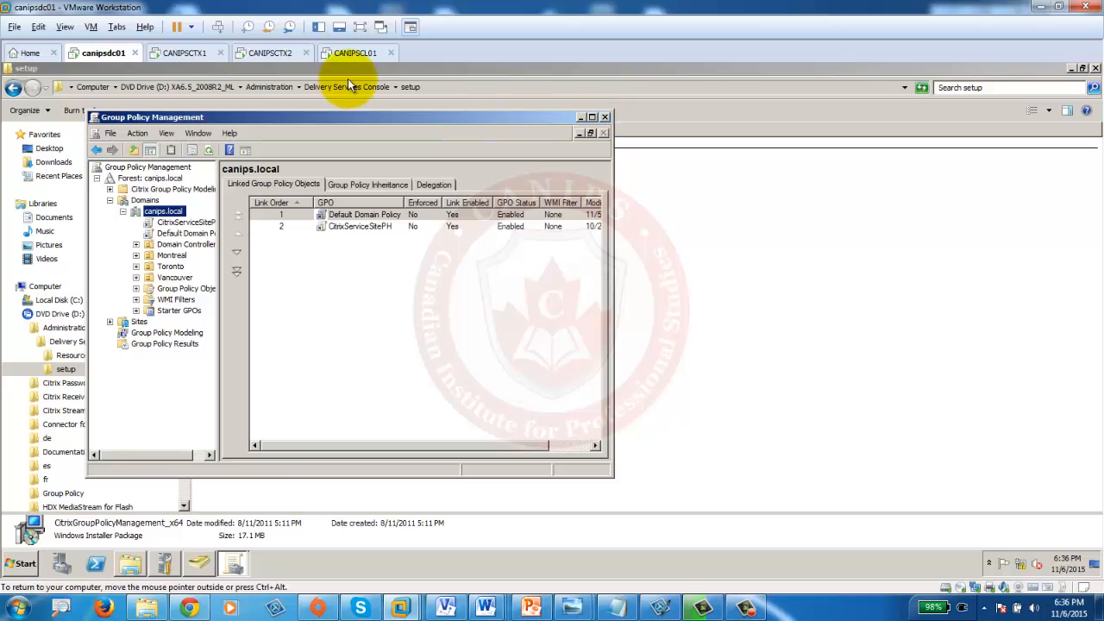
# Step: Switch through CANIPSCTX1 to the CANIPSCL01 client and check the Citrix Receiver options for online sessions
pyautogui.click(184, 52)
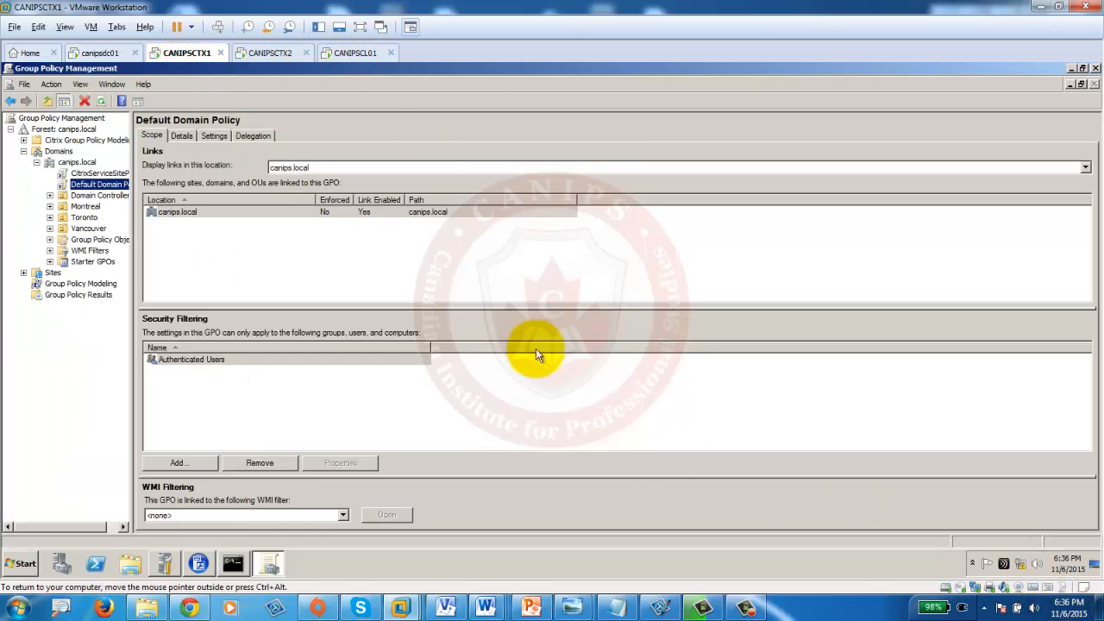
pyautogui.click(349, 54)
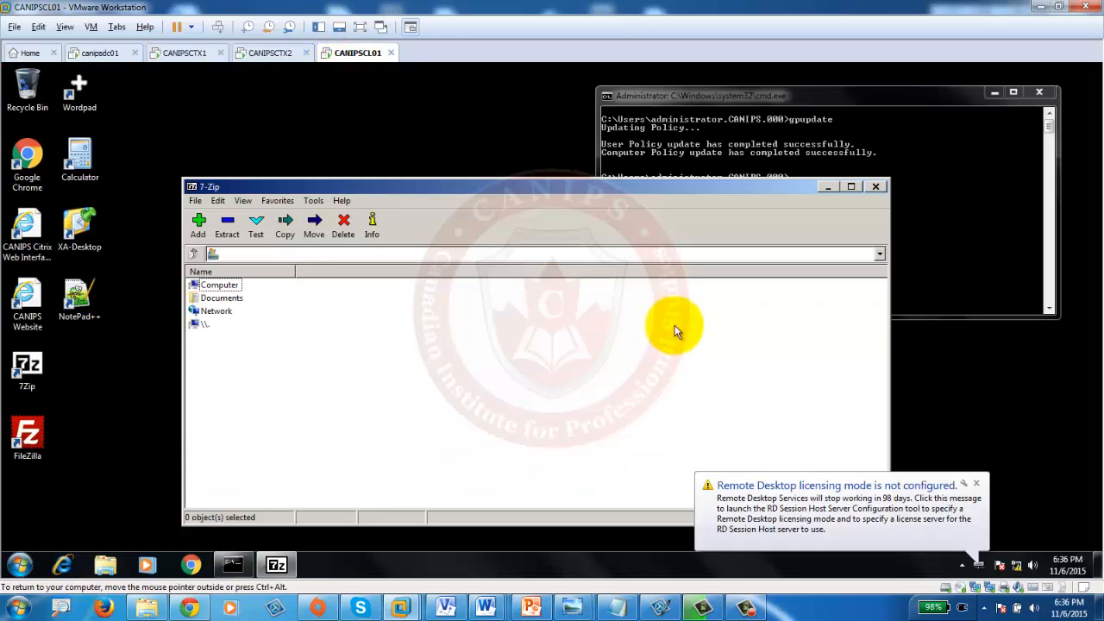
pyautogui.click(963, 569)
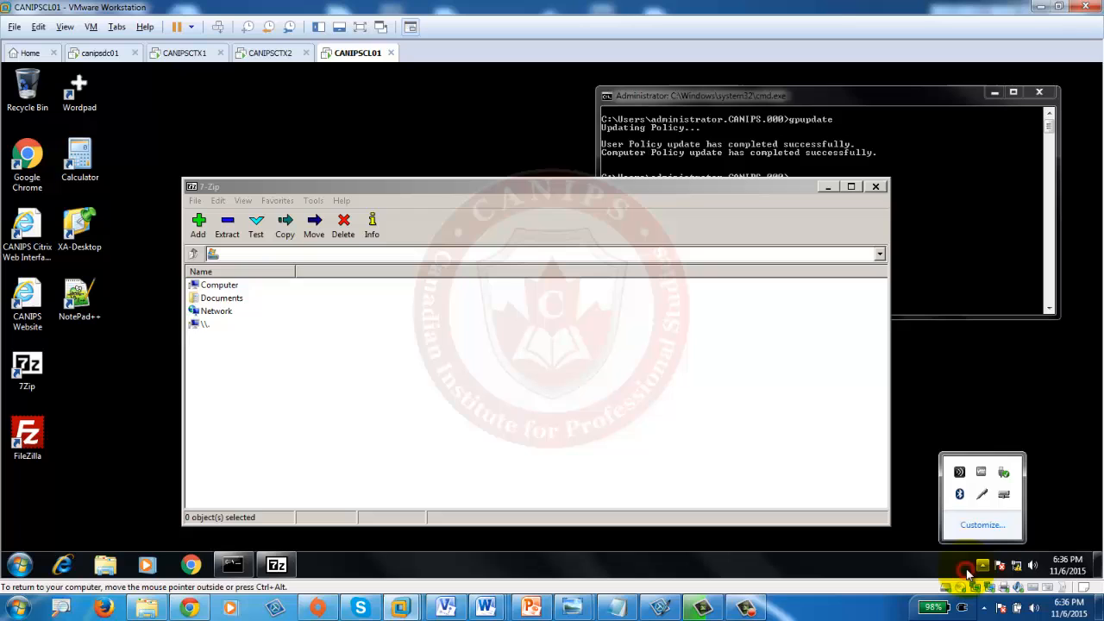
pyautogui.rightClick(959, 472)
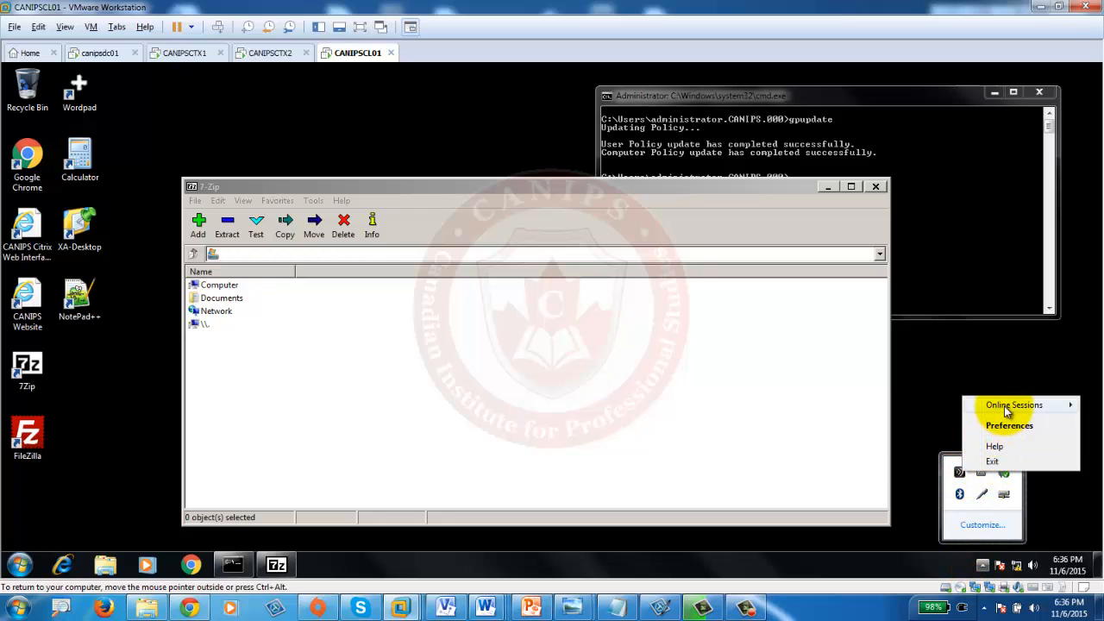
pyautogui.moveTo(1009, 404)
pyautogui.click(868, 450)
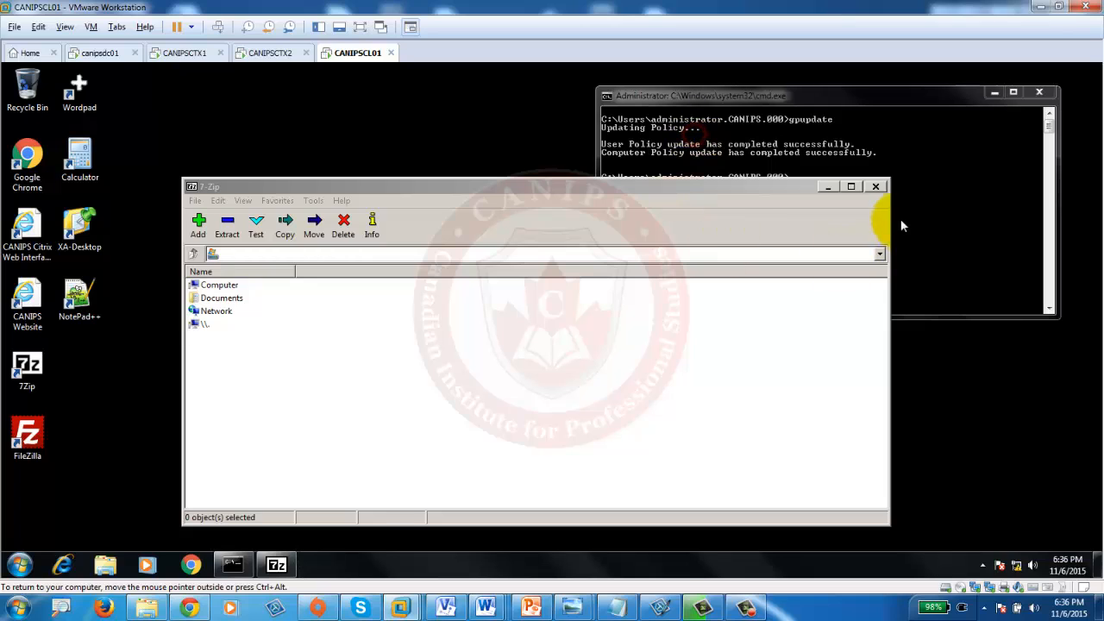
# Step: Close 7-Zip, launch the published Calculator, and move its window clear of the desktop icons
pyautogui.click(873, 188)
pyautogui.doubleClick(93, 164)
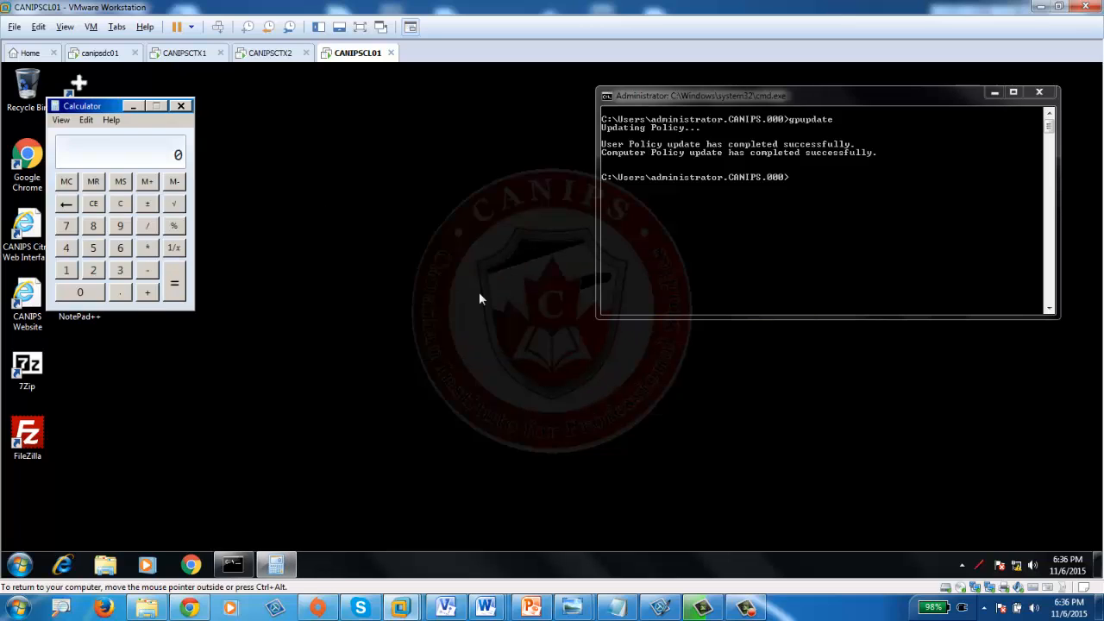
pyautogui.moveTo(86, 106); pyautogui.dragTo(370, 151)
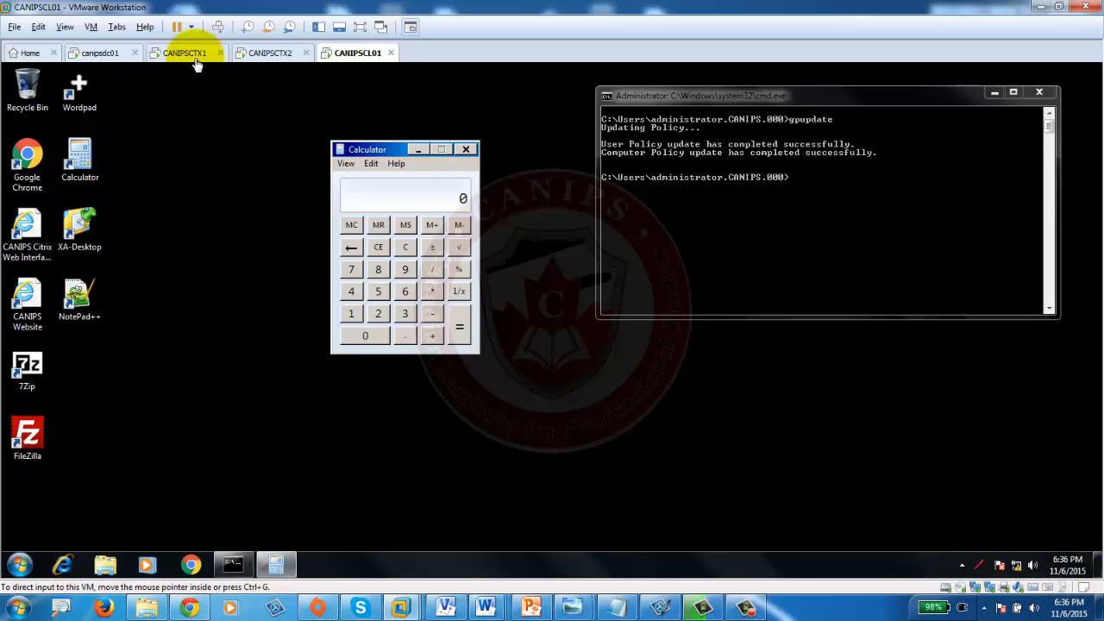
# Step: Switch to CANIPSCTX1, review the Citrix user policies in Citrix AppCenter, and return to Group Policy Management
pyautogui.click(195, 56)
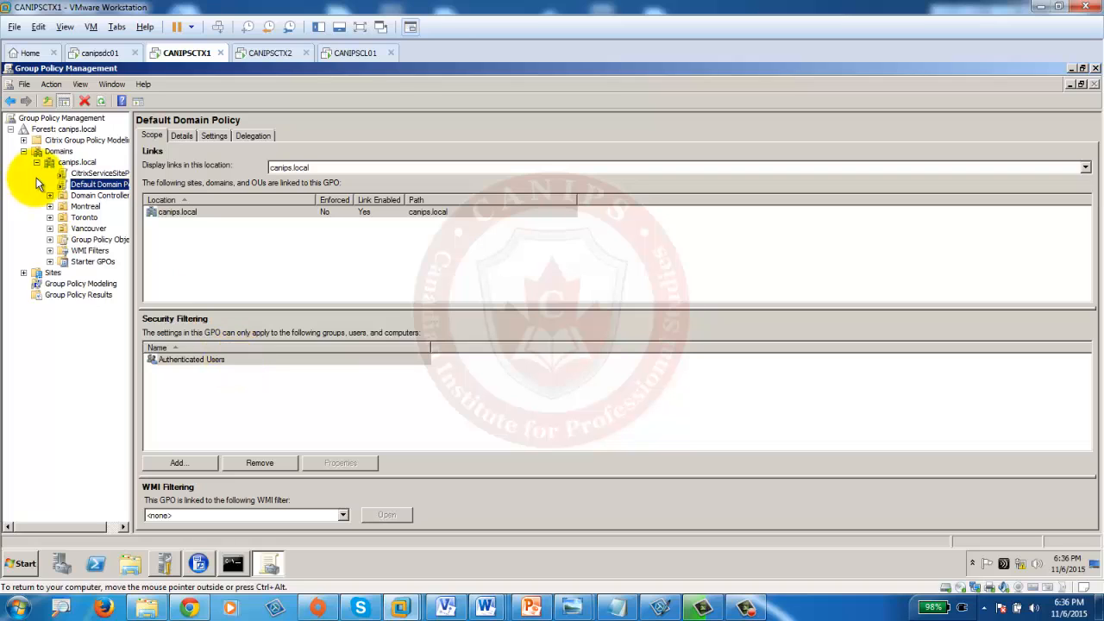
pyautogui.click(197, 564)
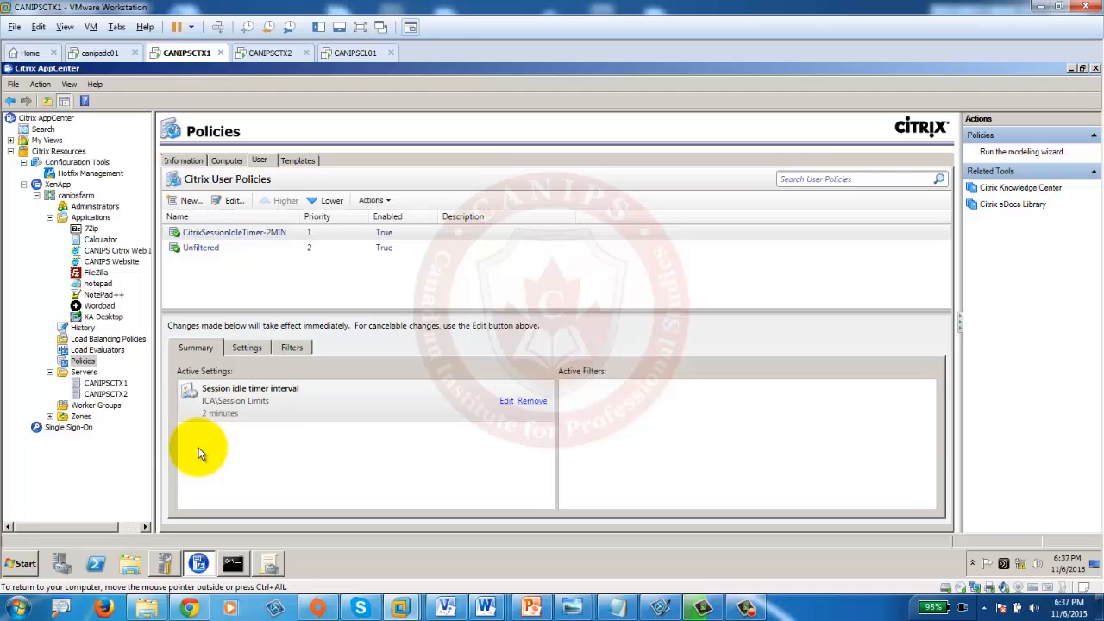
pyautogui.click(270, 563)
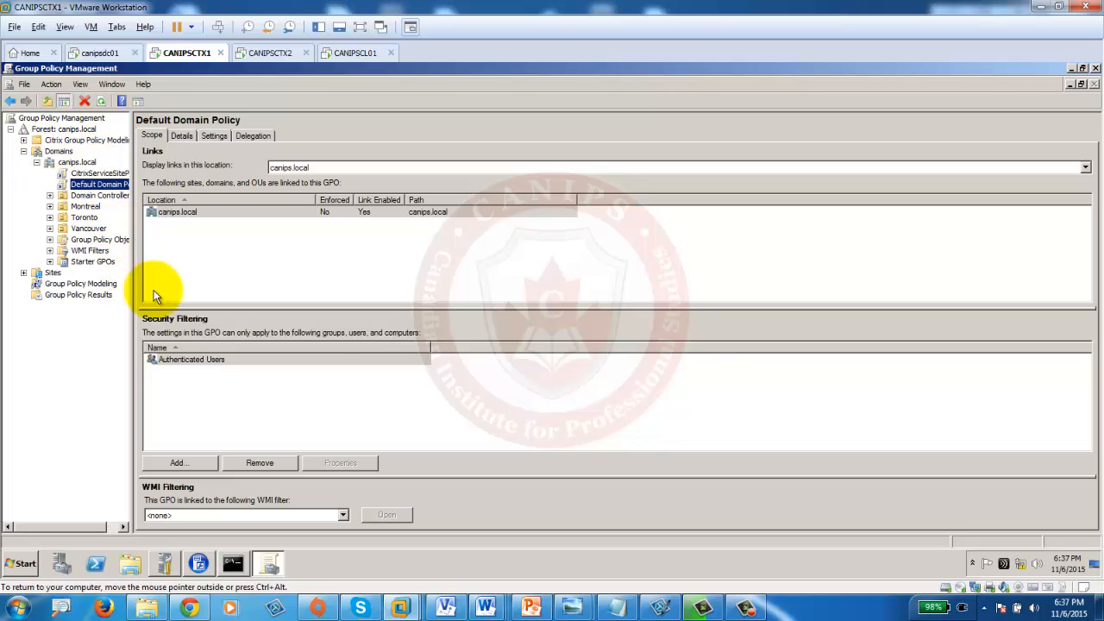
# Step: Switch to CANIPSCL01, dismiss the Remote Desktop licensing notice, and disconnect the virtual machine's network adapter
pyautogui.click(351, 52)
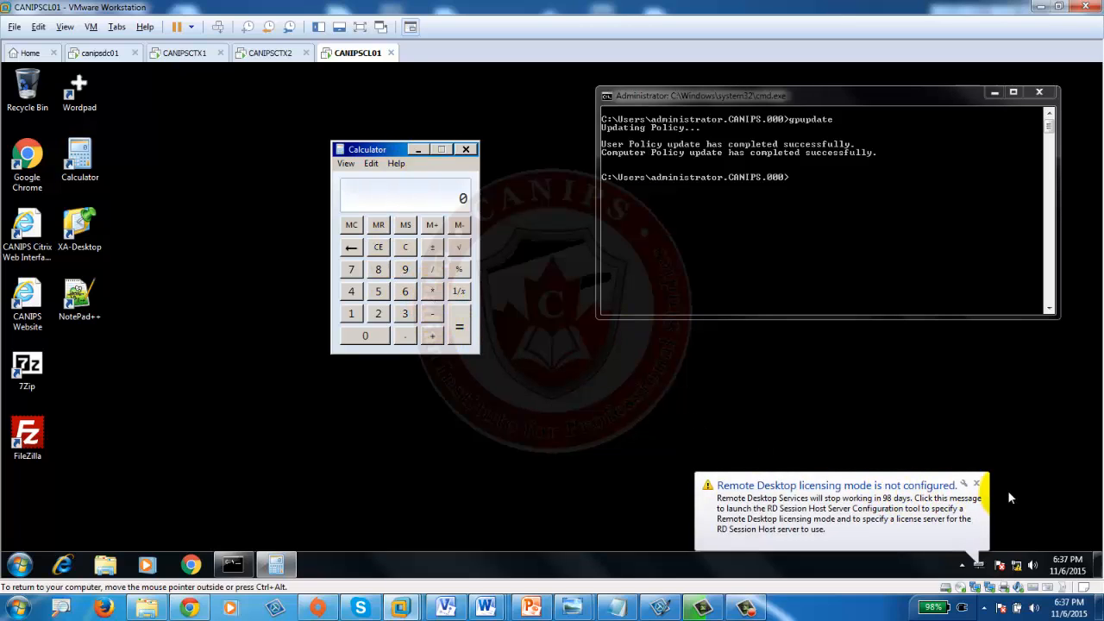
pyautogui.click(977, 484)
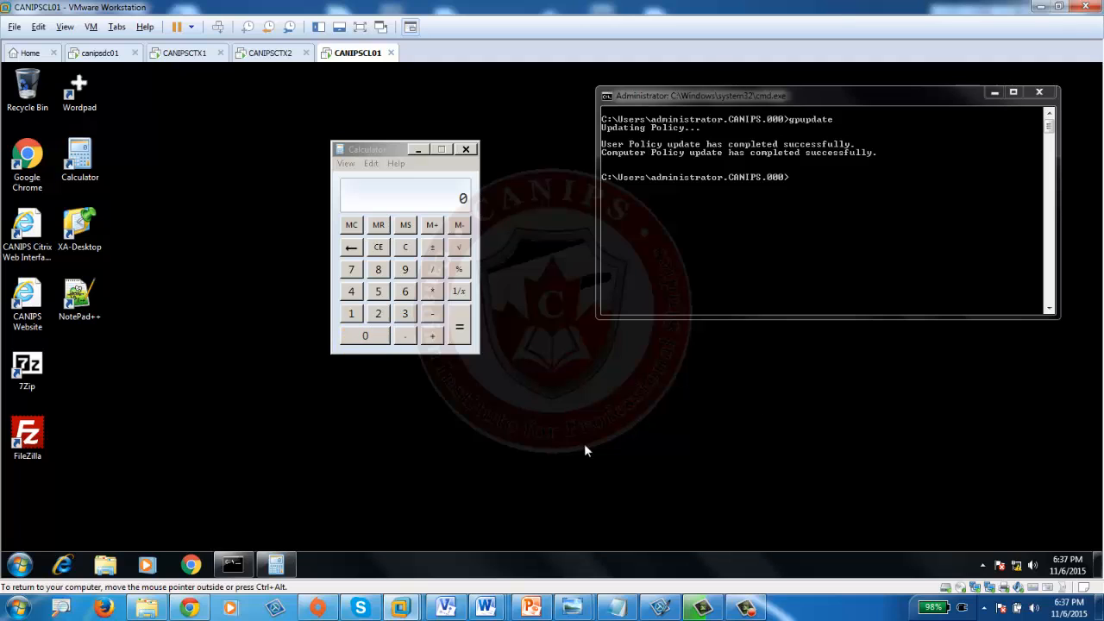
pyautogui.click(977, 591)
pyautogui.click(1005, 564)
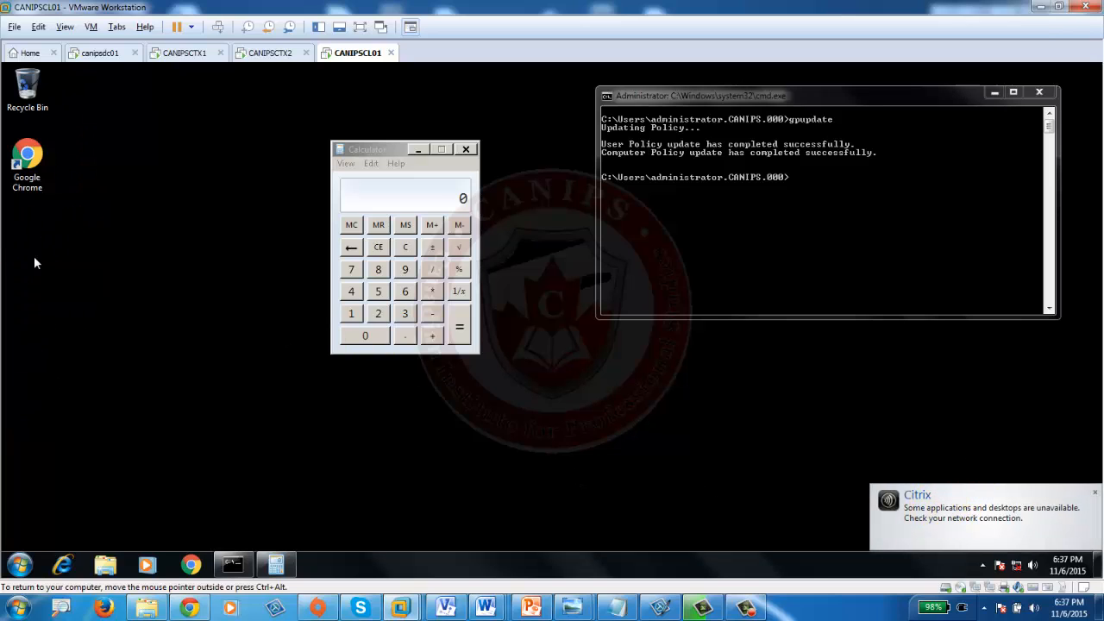
# Step: Try to operate the published Calculator while the client's network is disconnected
pyautogui.click(400, 166)
pyautogui.click(380, 184)
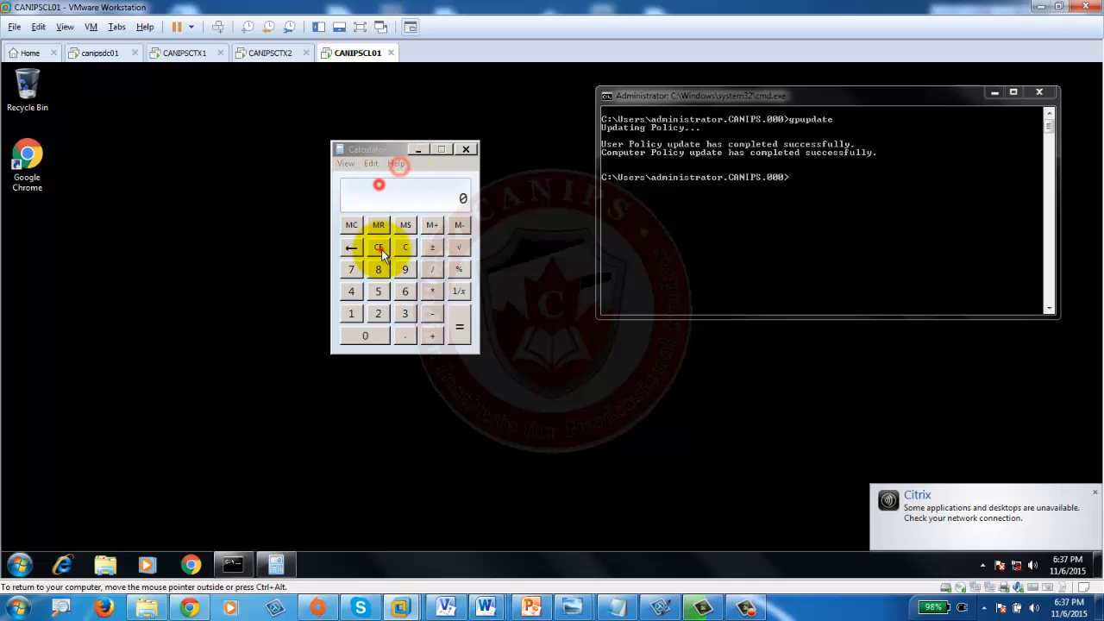
pyautogui.click(380, 247)
pyautogui.click(399, 263)
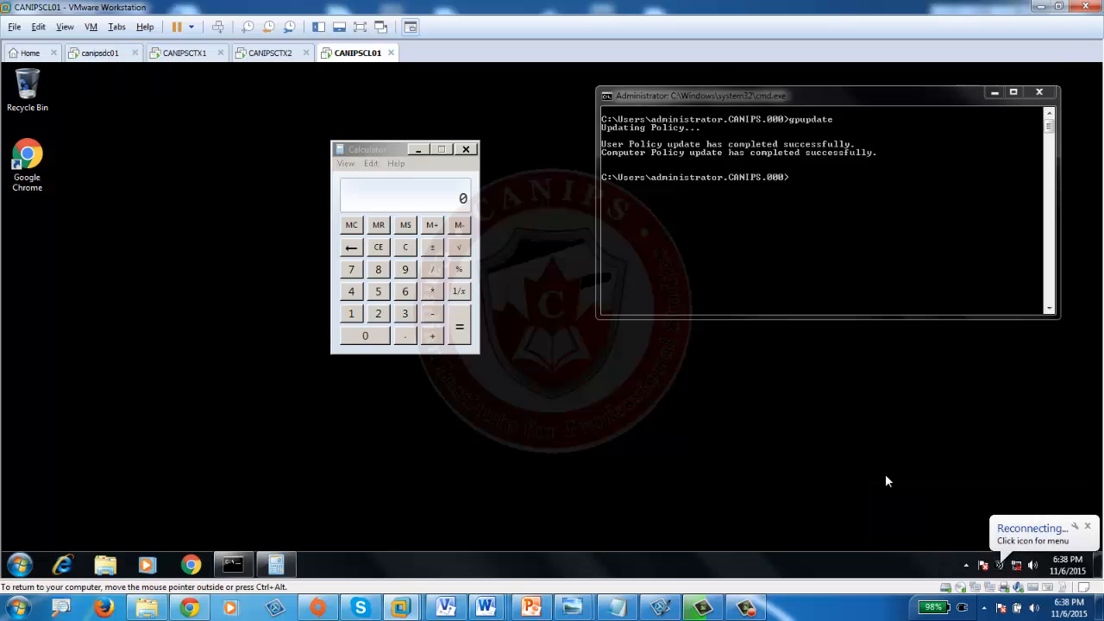
# Step: Reconnect the CANIPSCL01 network adapter and enter 8 in the published Calculator to test the session
pyautogui.click(979, 591)
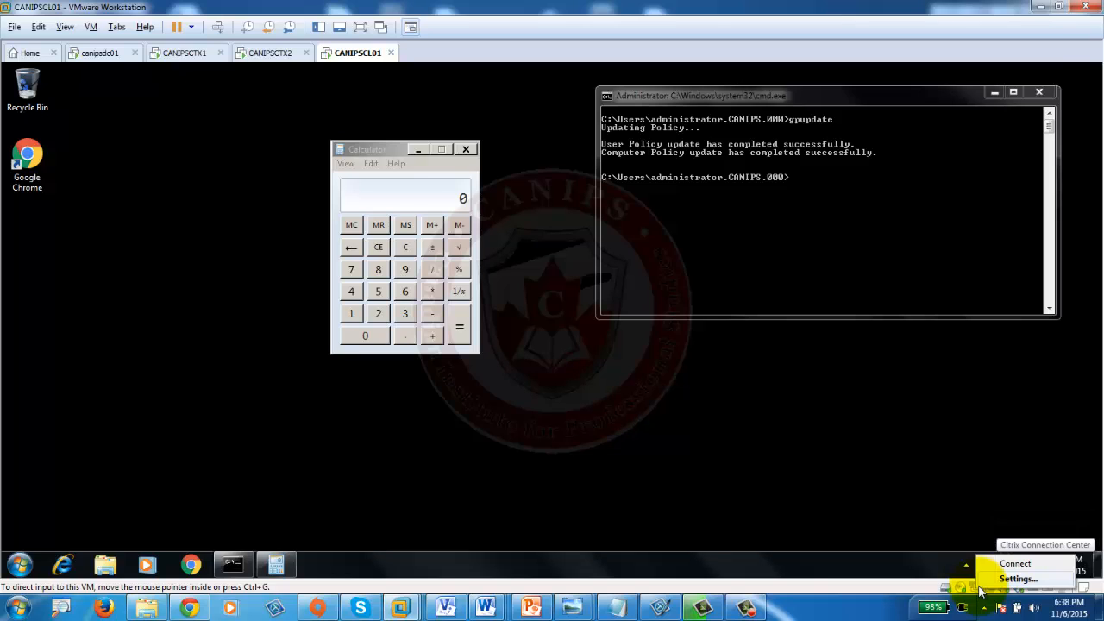
pyautogui.click(1025, 568)
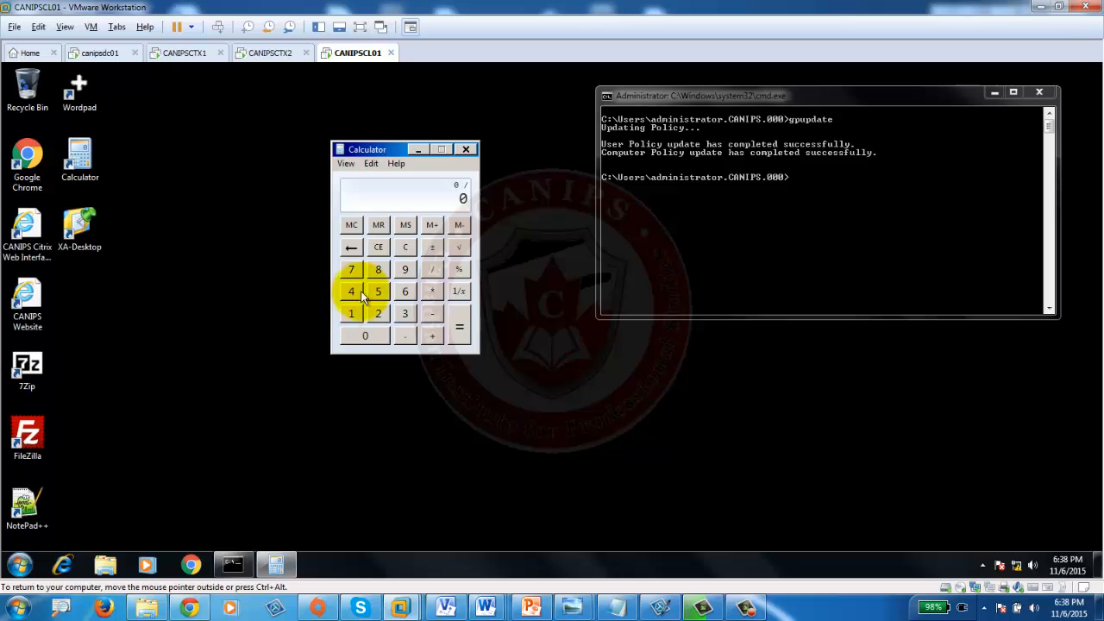
pyautogui.click(377, 269)
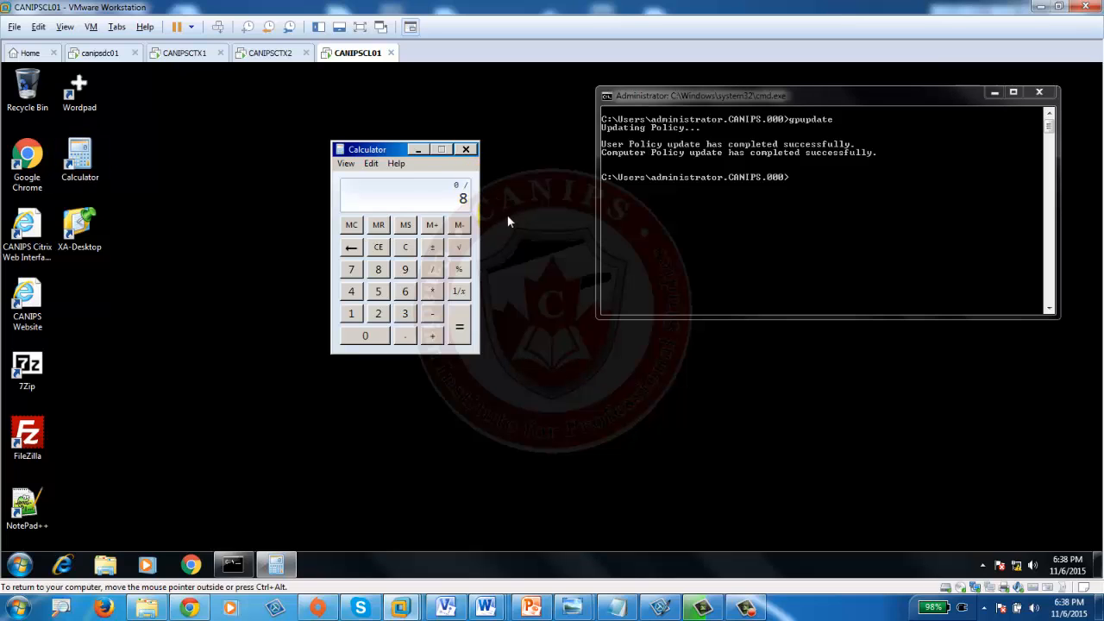
# Step: Switch to CANIPSCTX1, check the Citrix user policies in Citrix AppCenter, and return to Group Policy Management
pyautogui.click(186, 52)
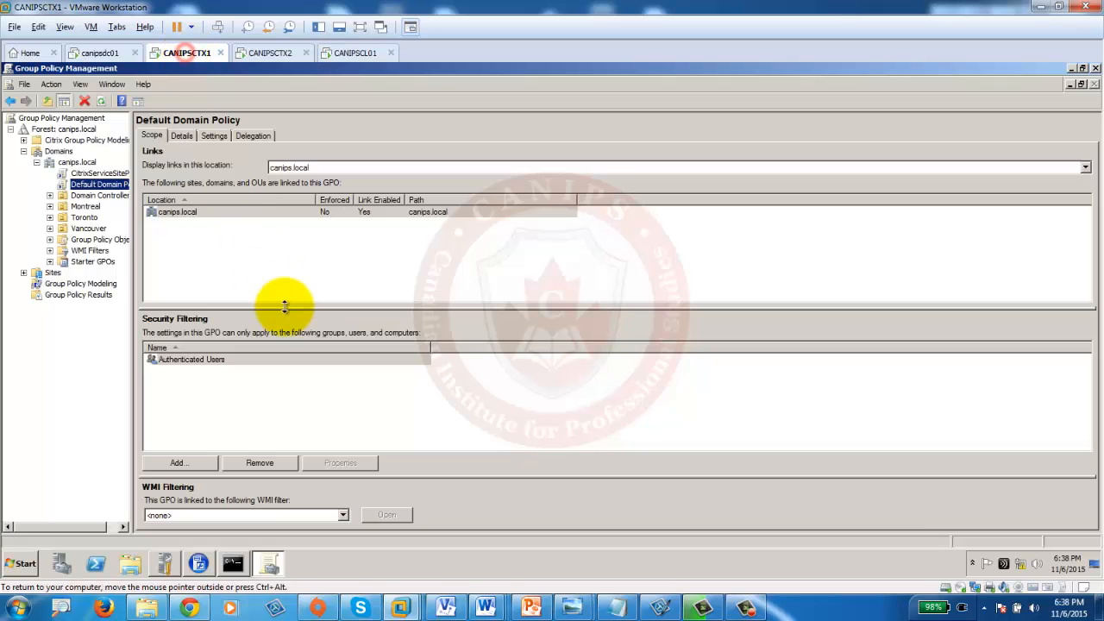
pyautogui.click(196, 564)
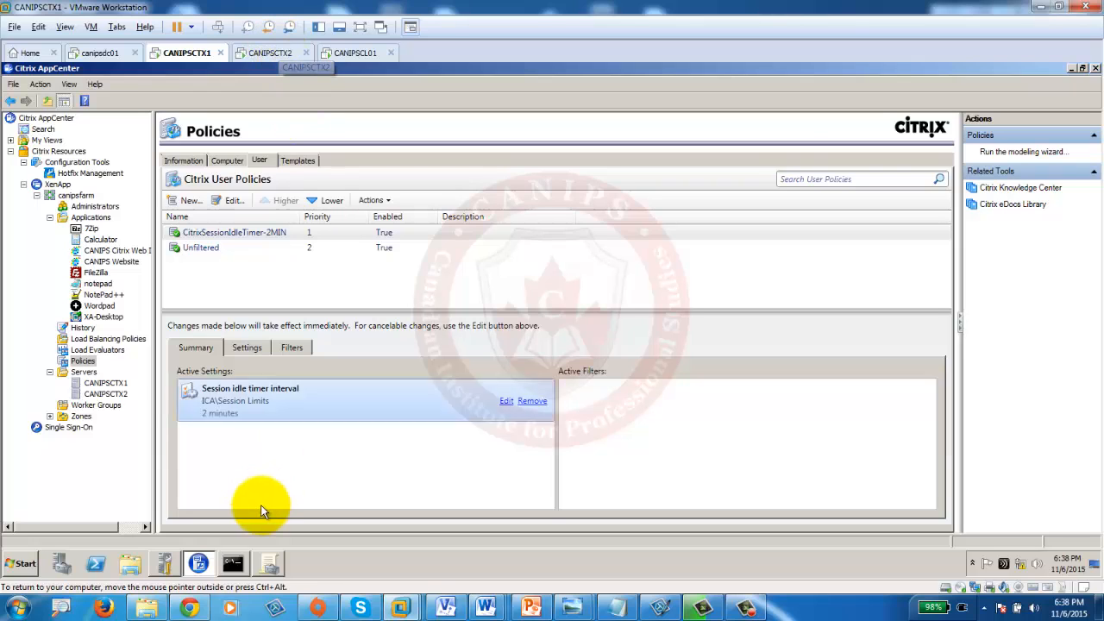
pyautogui.click(269, 565)
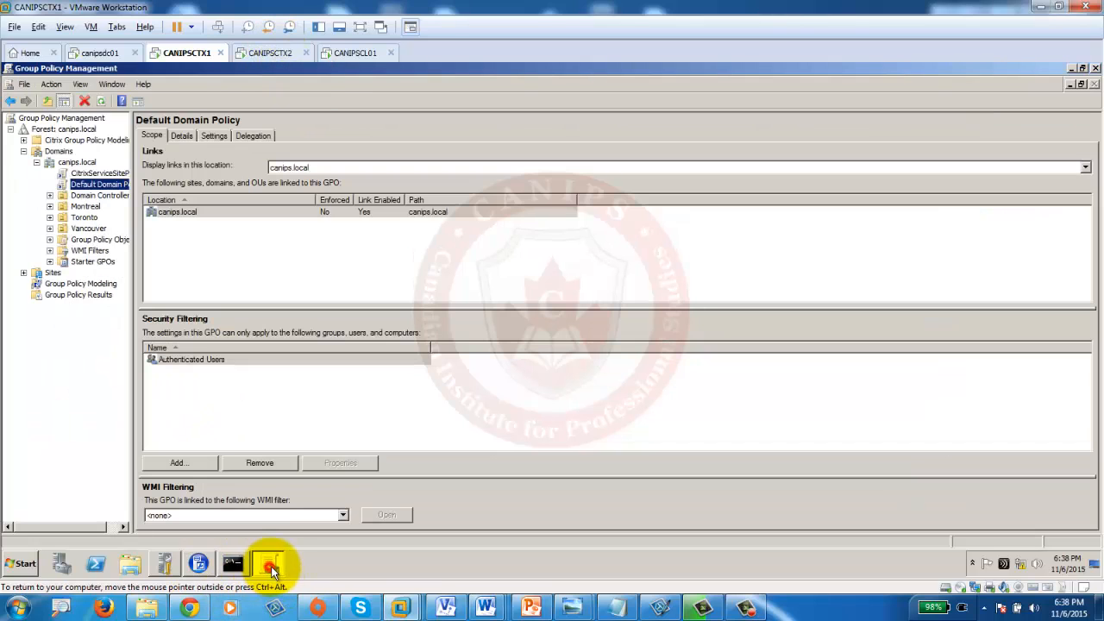
# Step: Create a GPO named CitrixDisableAutoreconnect and link it to the Montreal organizational unit
pyautogui.click(80, 207)
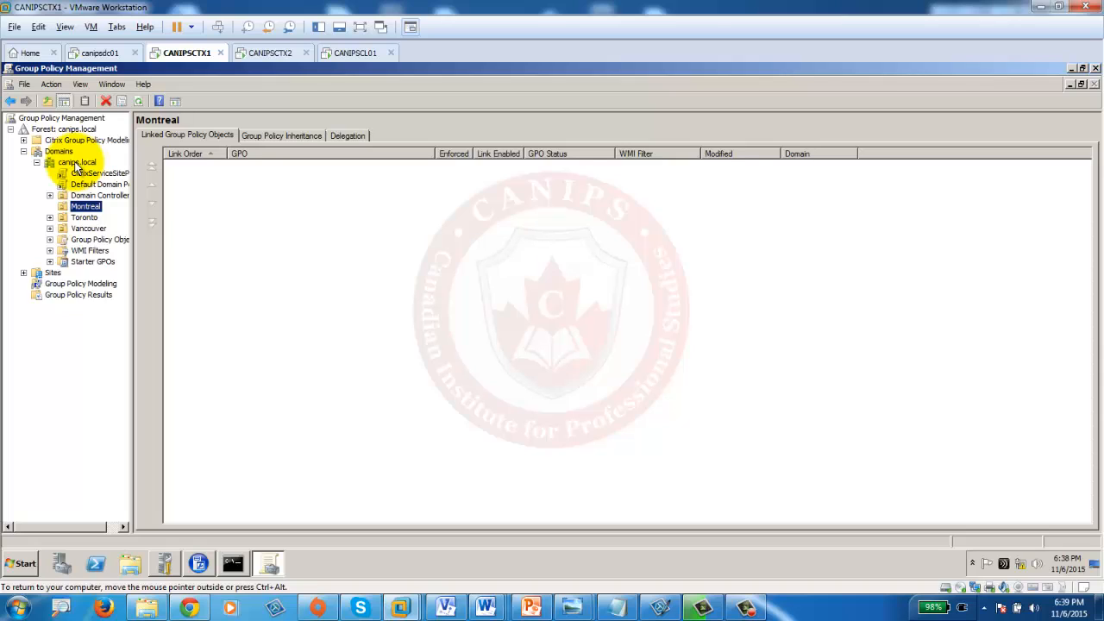
pyautogui.rightClick(84, 211)
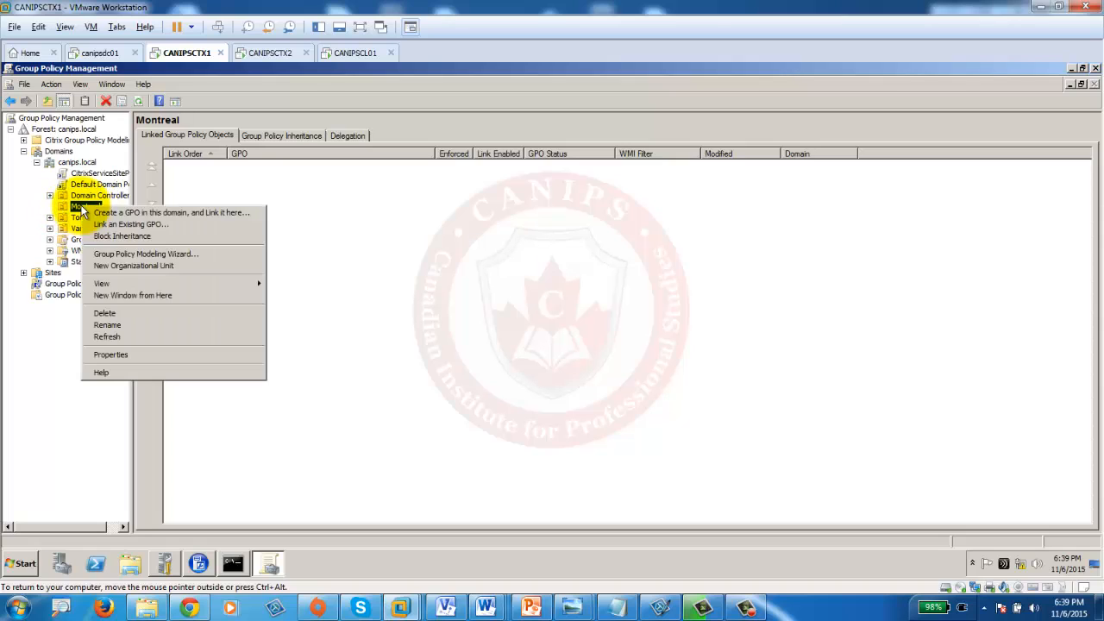
pyautogui.click(131, 212)
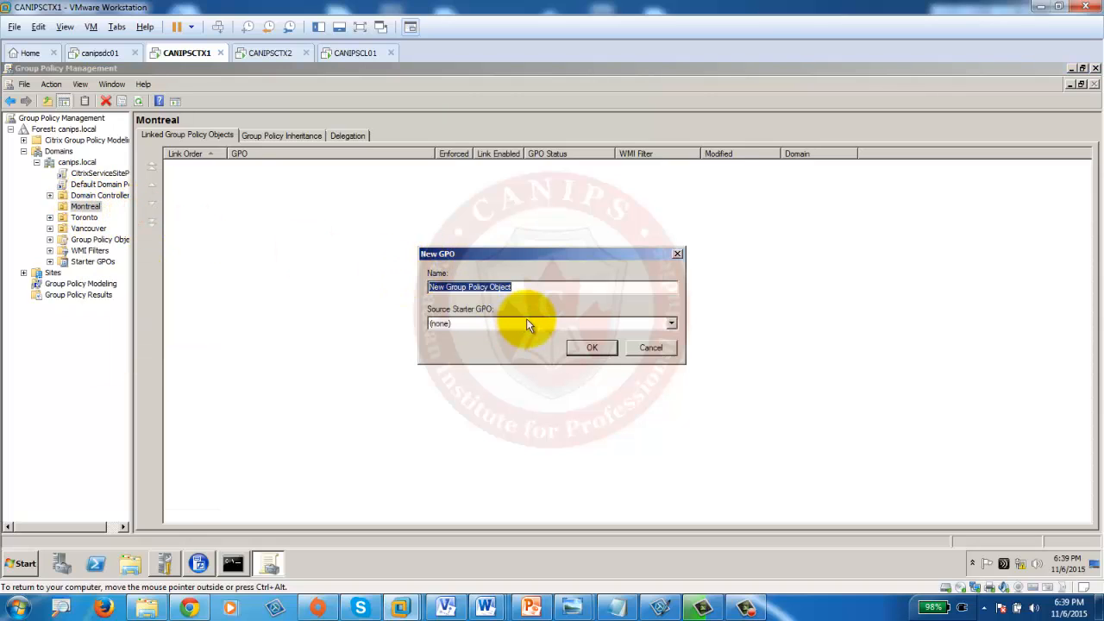
pyautogui.write('Ci')
pyautogui.press('BackSpace')
pyautogui.press('BackSpace')
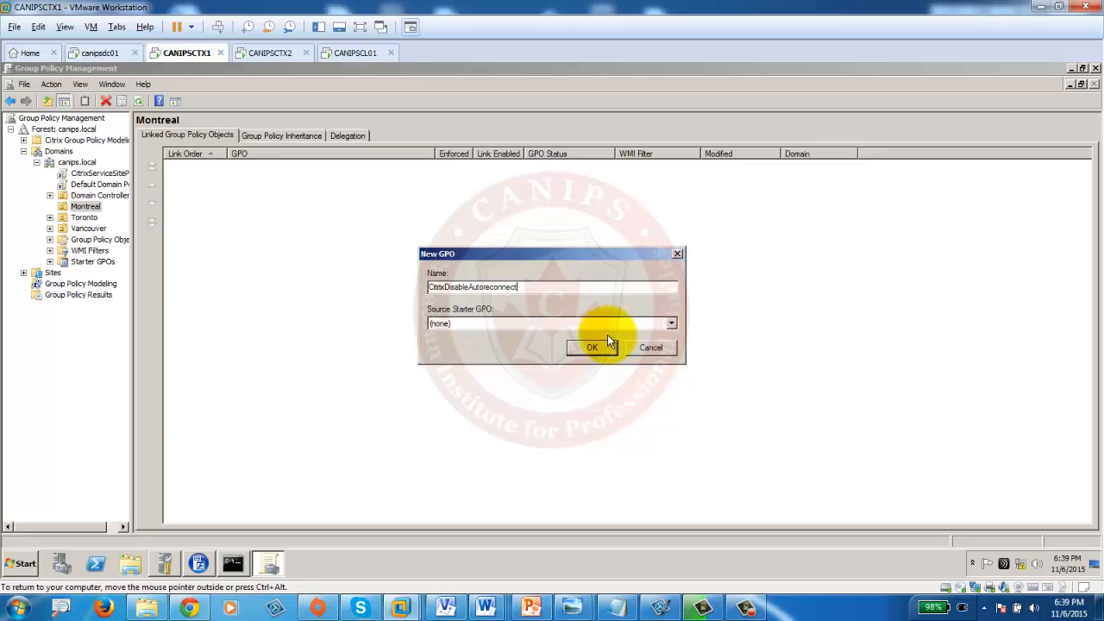
pyautogui.click(576, 345)
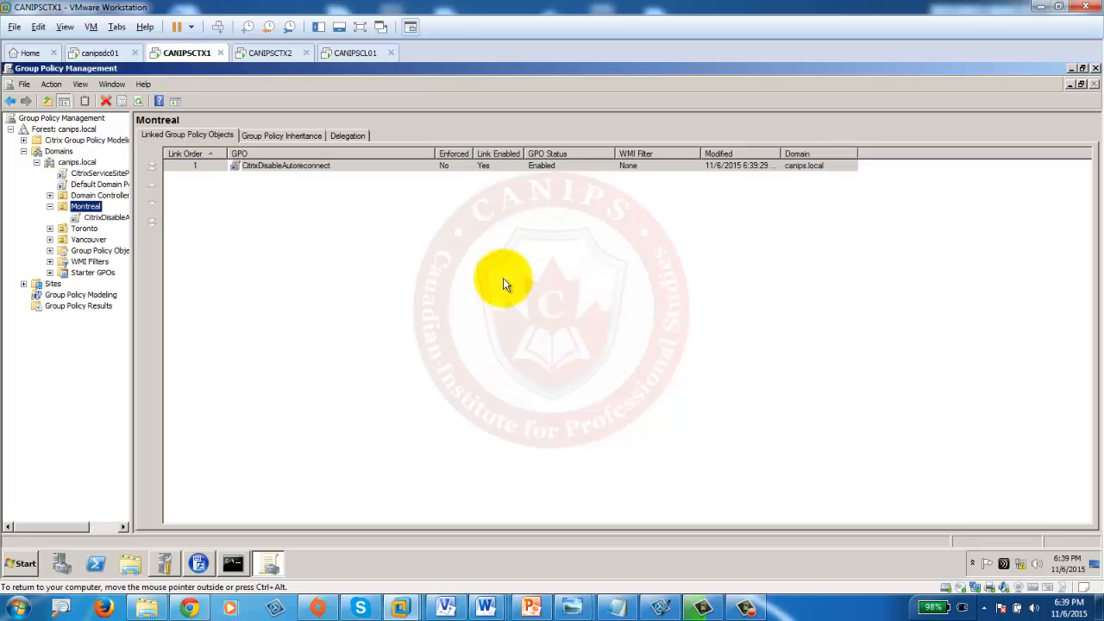
# Step: Open the CitrixDisableAutoreconnect GPO for editing in a maximized editor and expand the computer and user Policies folders
pyautogui.rightClick(99, 219)
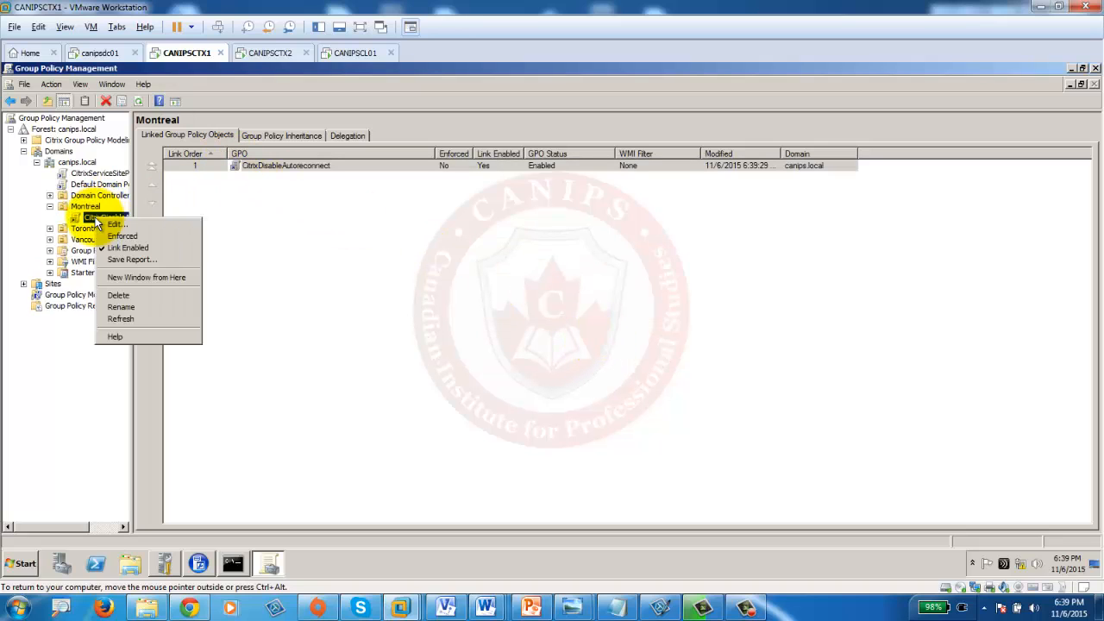
pyautogui.click(114, 224)
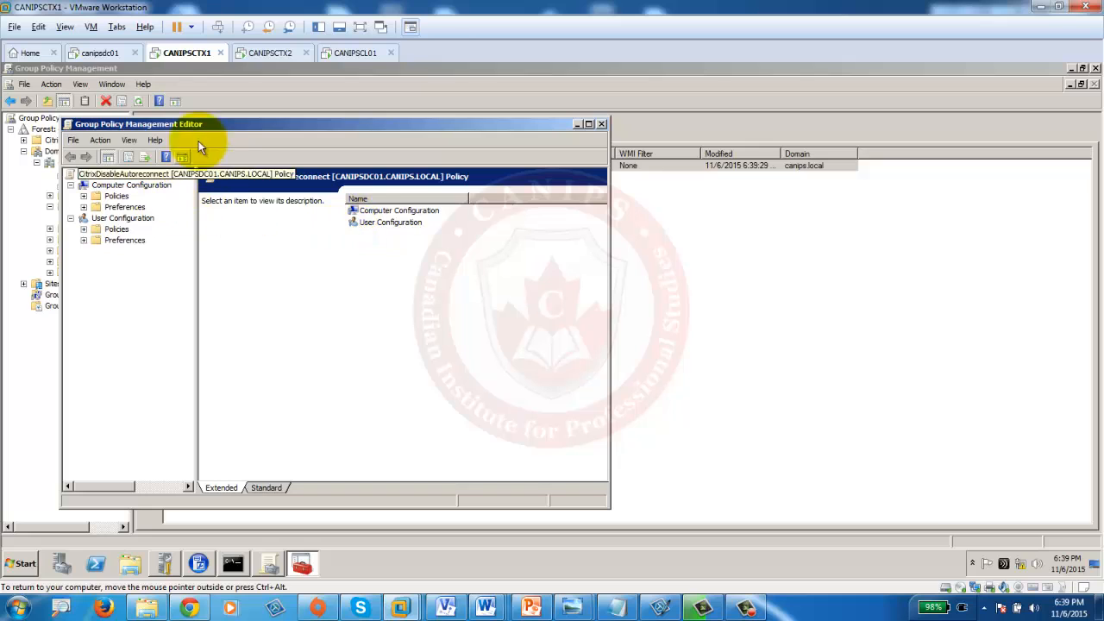
pyautogui.doubleClick(231, 123)
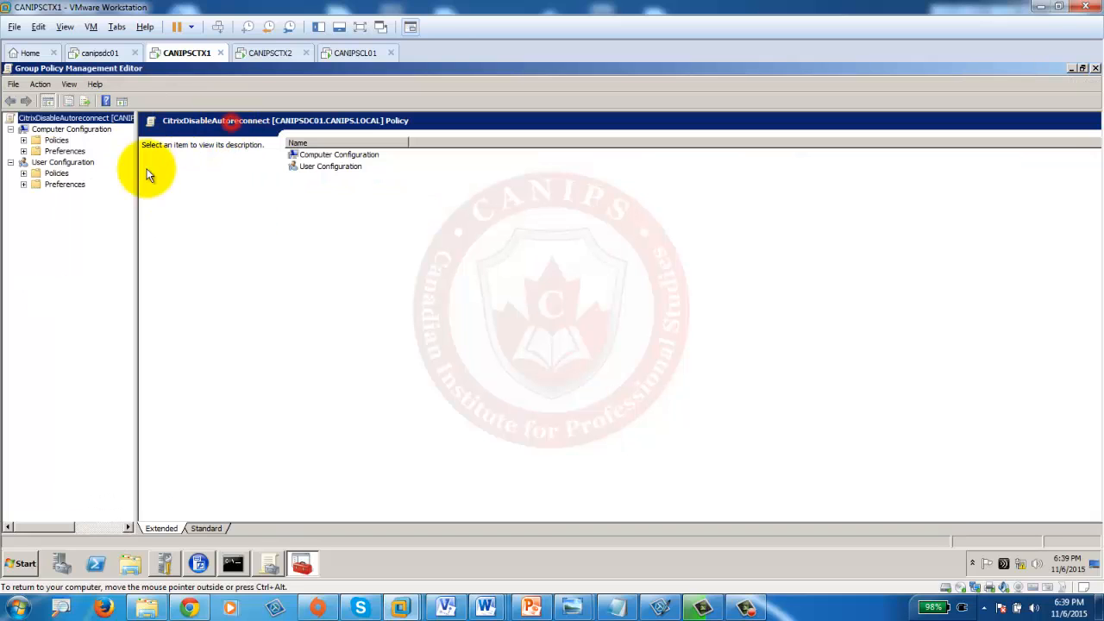
pyautogui.click(24, 140)
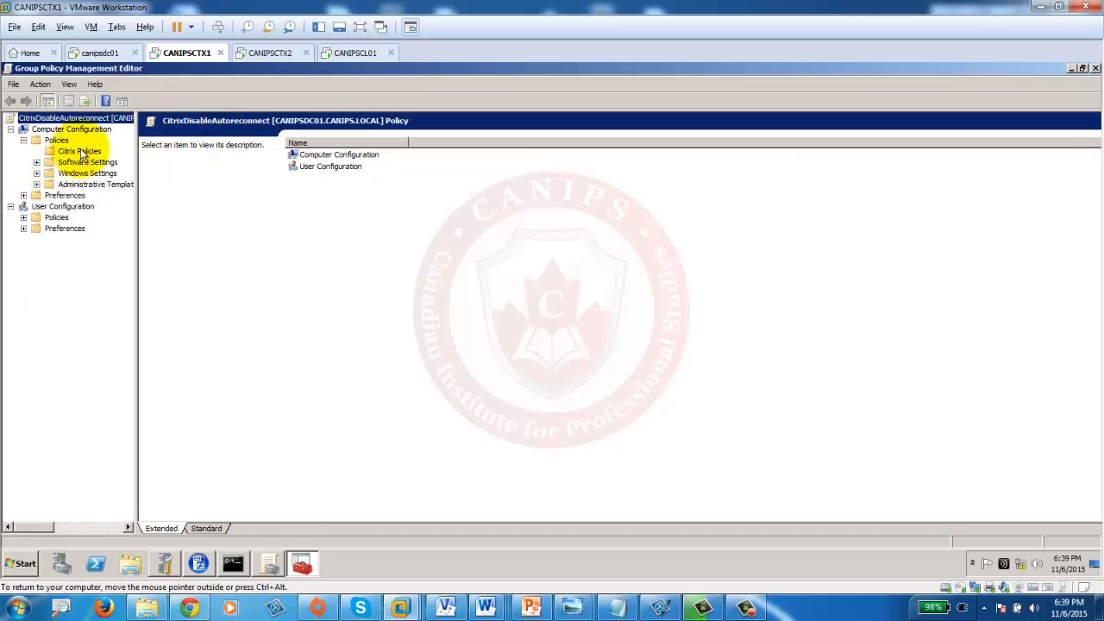
pyautogui.click(24, 217)
pyautogui.click(57, 217)
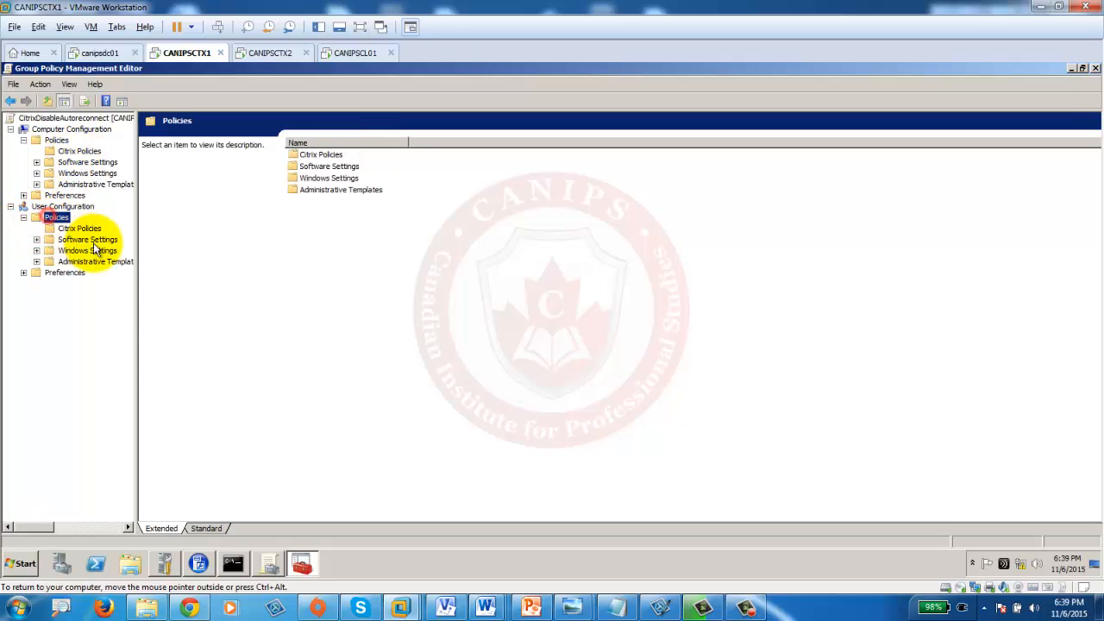
# Step: Review the computer and user policy lists in Citrix AppCenter, then return to the Group Policy Management Editor
pyautogui.click(199, 564)
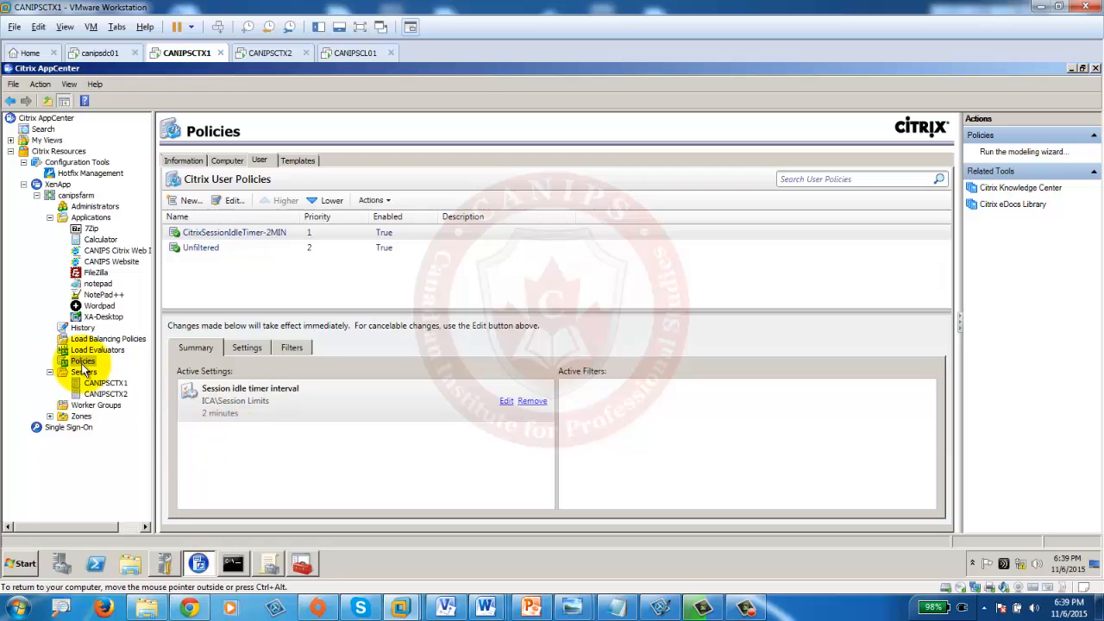
pyautogui.click(227, 161)
pyautogui.click(259, 161)
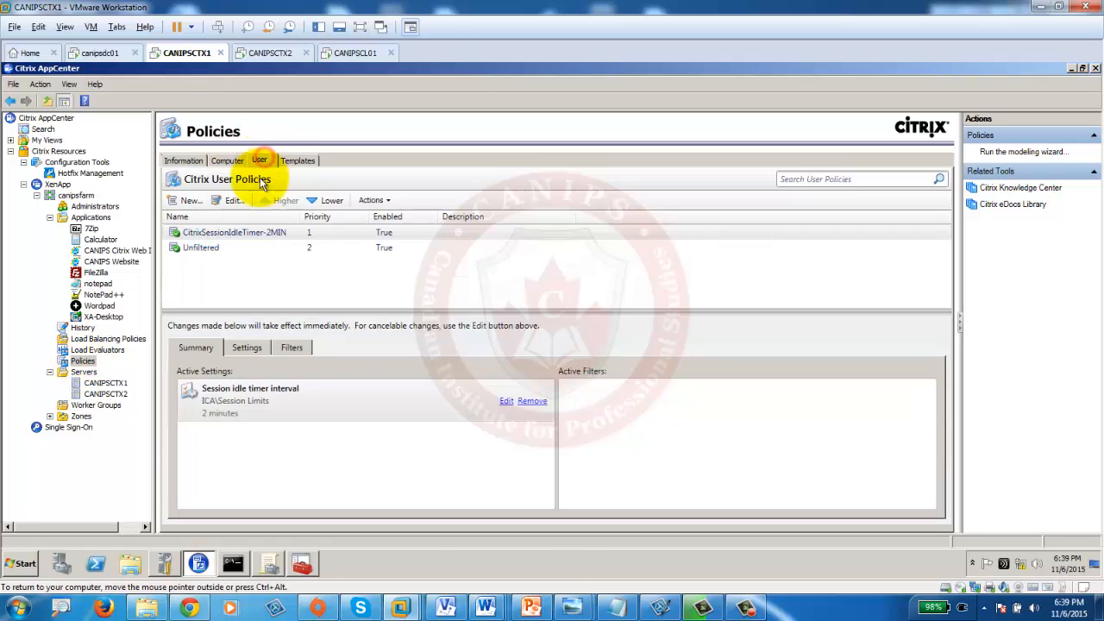
pyautogui.click(302, 563)
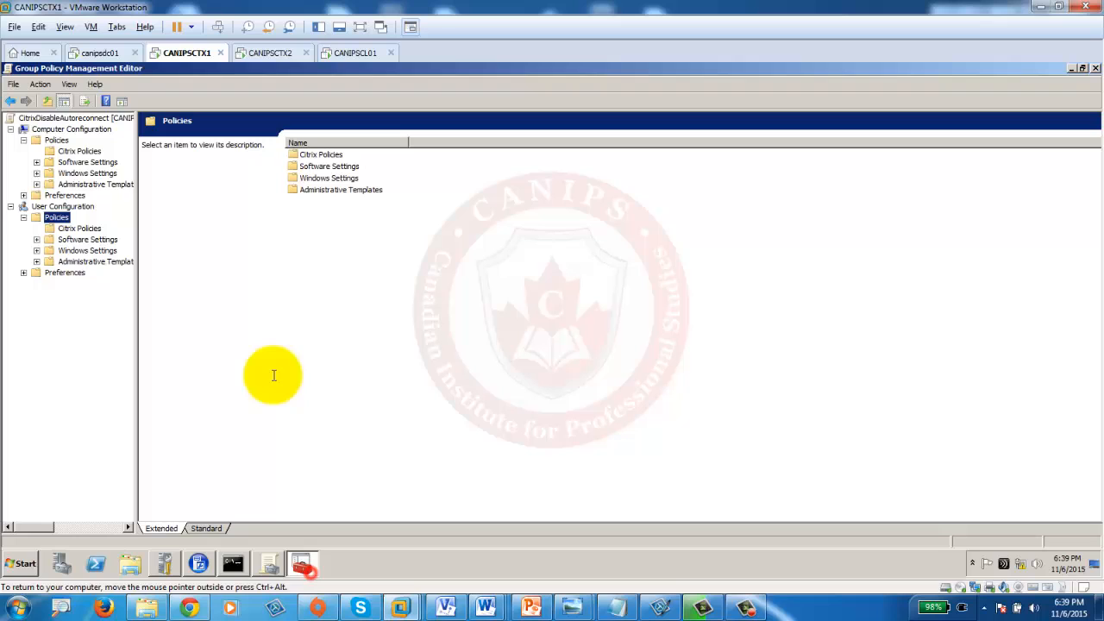
# Step: Display the Citrix Policies under Computer Configuration in the CitrixDisableAutoreconnect GPO
pyautogui.click(51, 129)
pyautogui.click(55, 140)
pyautogui.click(69, 152)
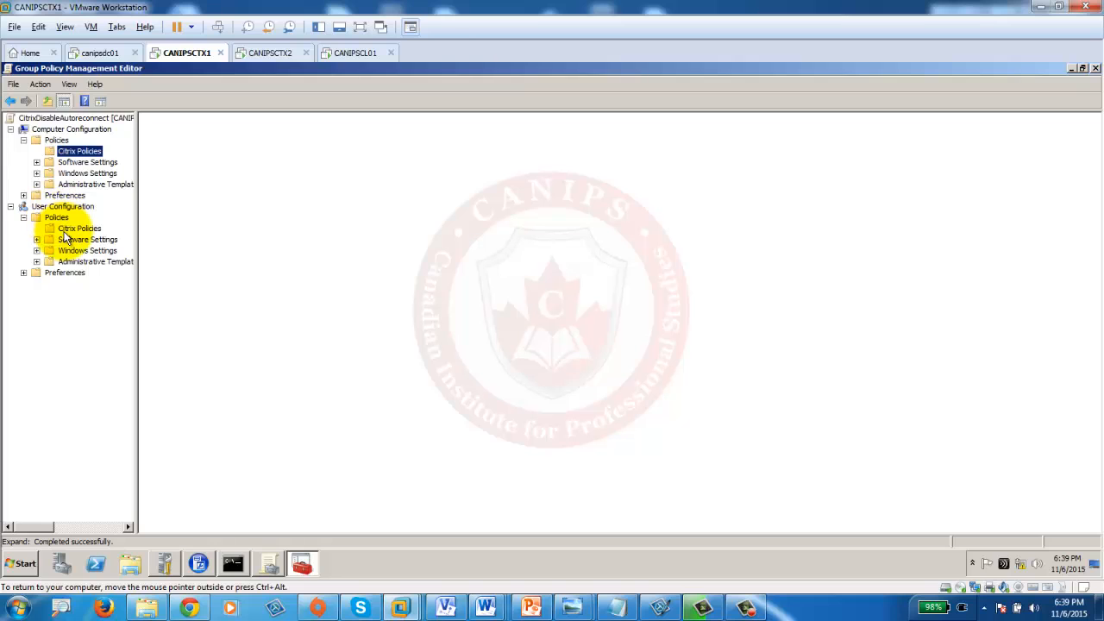
pyautogui.click(76, 151)
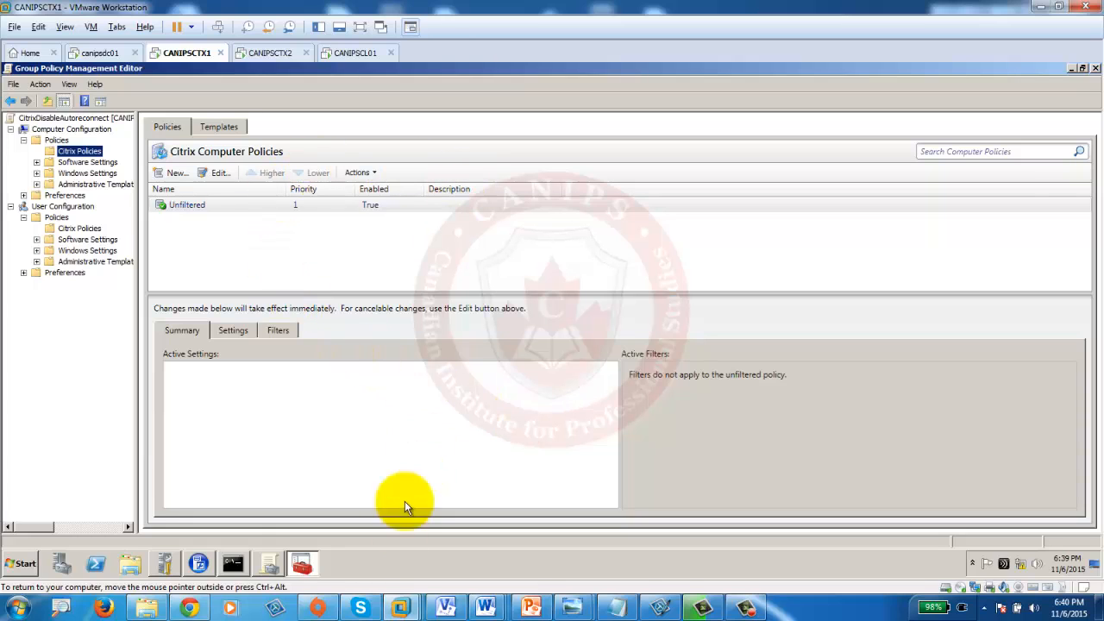
# Step: Compare the AppCenter user policies with the GPO's Citrix user policies and return to its Citrix computer policies
pyautogui.click(203, 569)
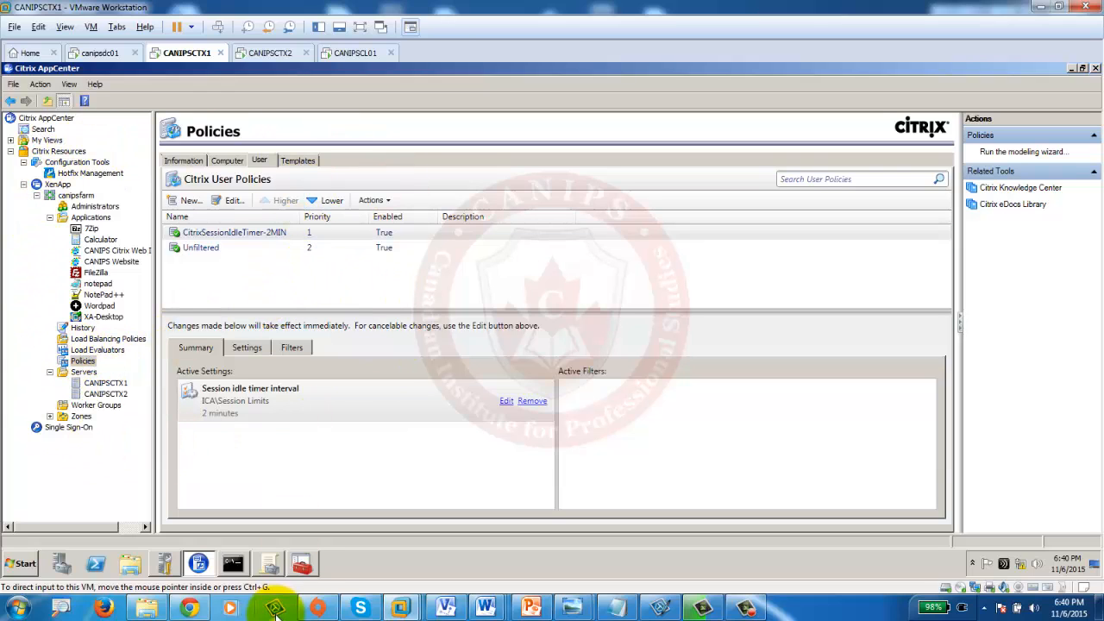
pyautogui.click(300, 565)
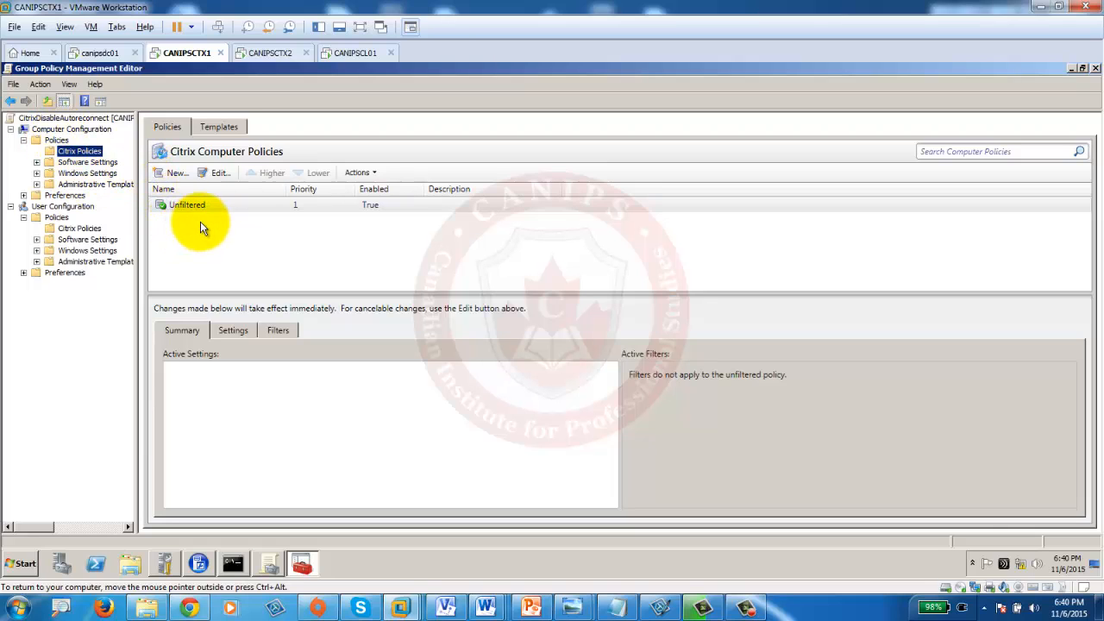
pyautogui.click(76, 228)
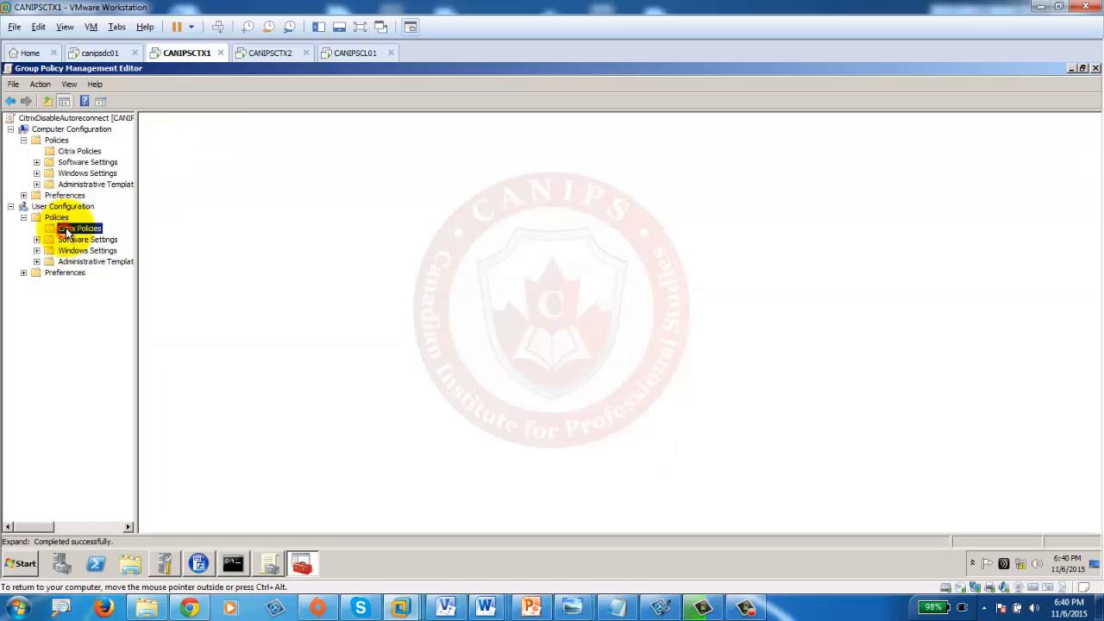
pyautogui.click(79, 151)
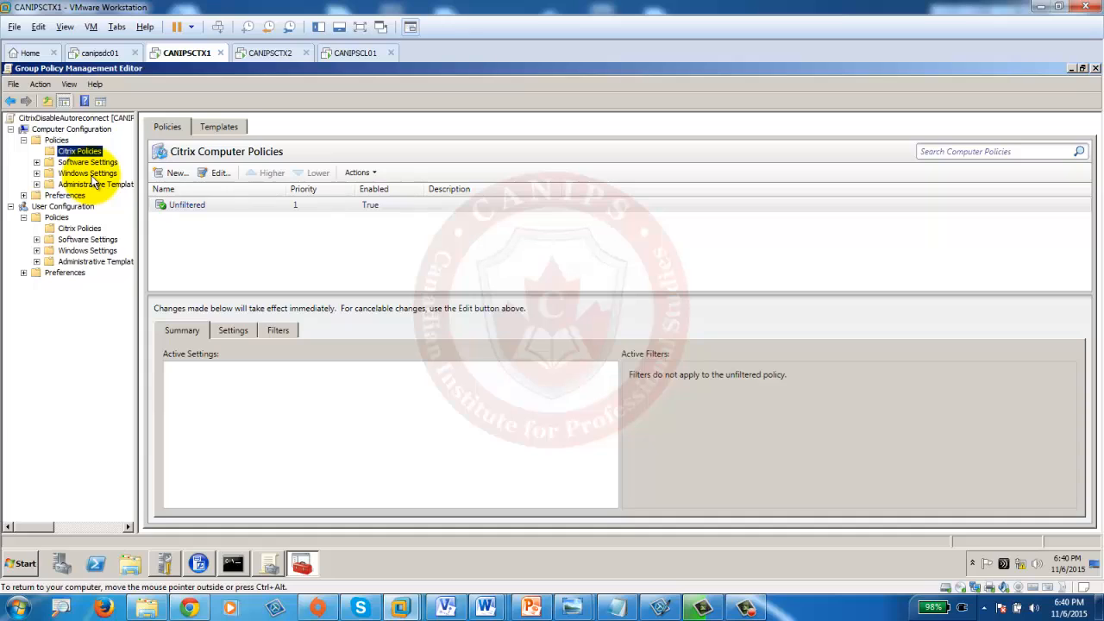
# Step: Try to rename the Unfiltered computer policy, view its available settings, and cancel the edit
pyautogui.click(173, 207)
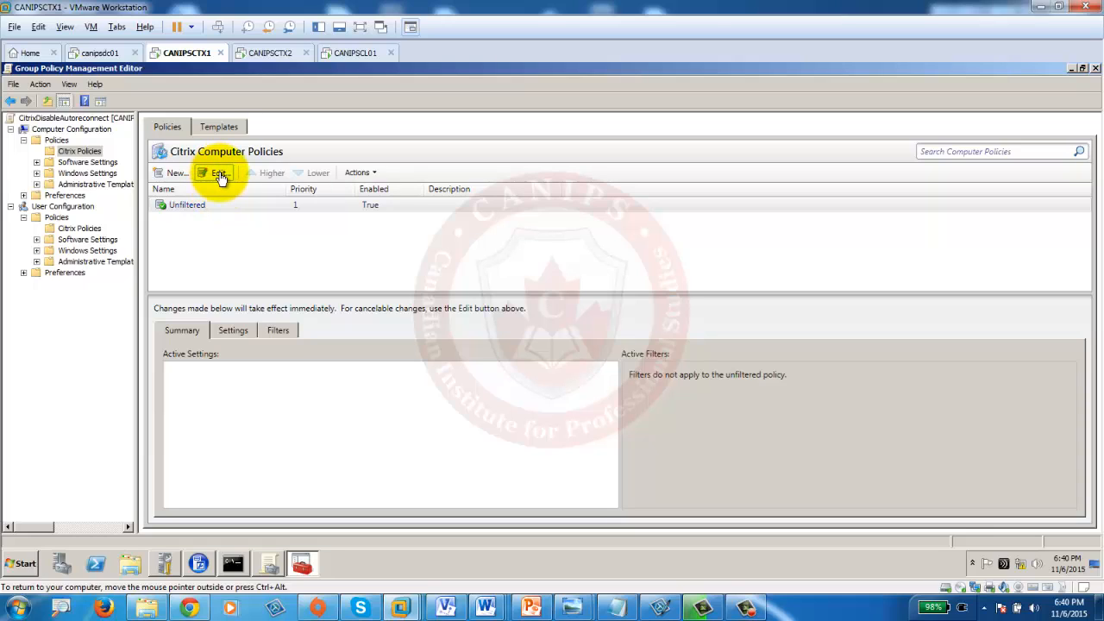
pyautogui.click(194, 206)
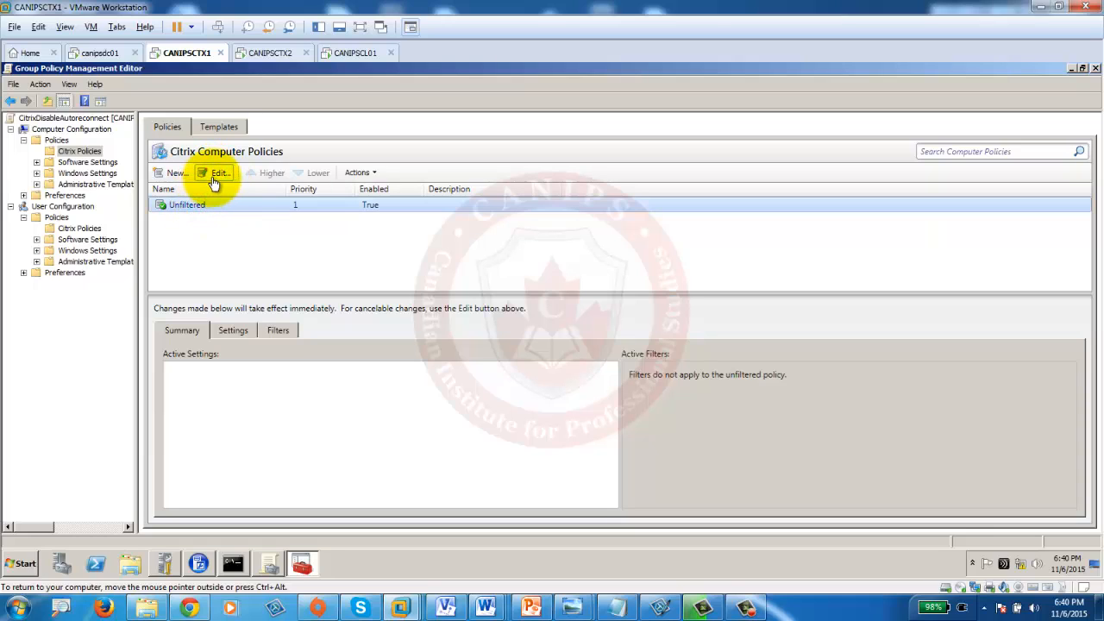
pyautogui.click(218, 174)
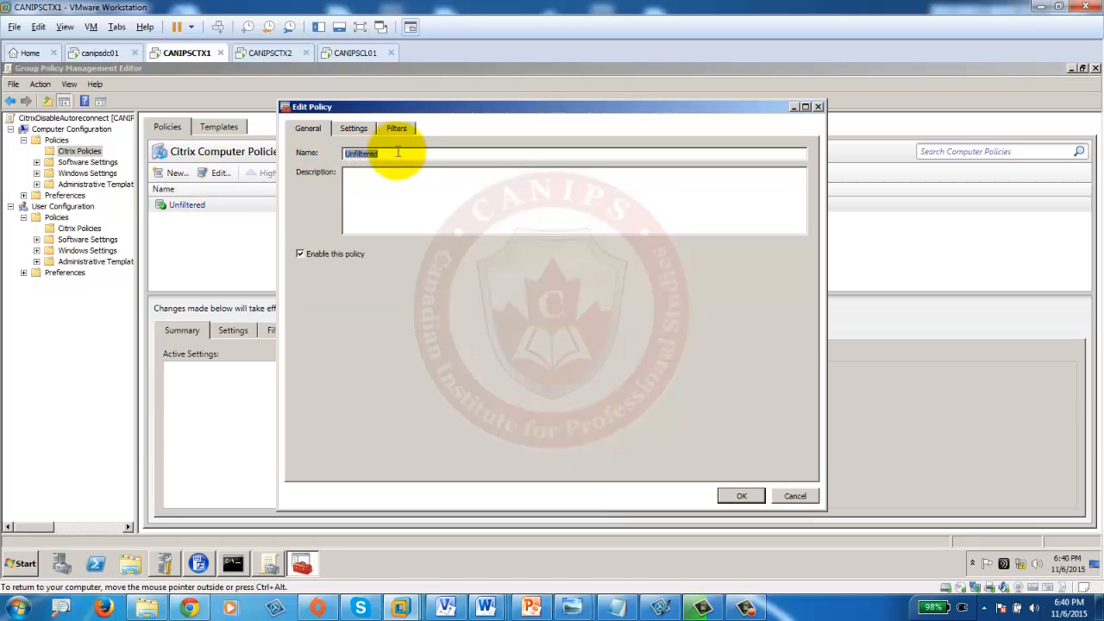
pyautogui.press('Tab')
pyautogui.write('a')
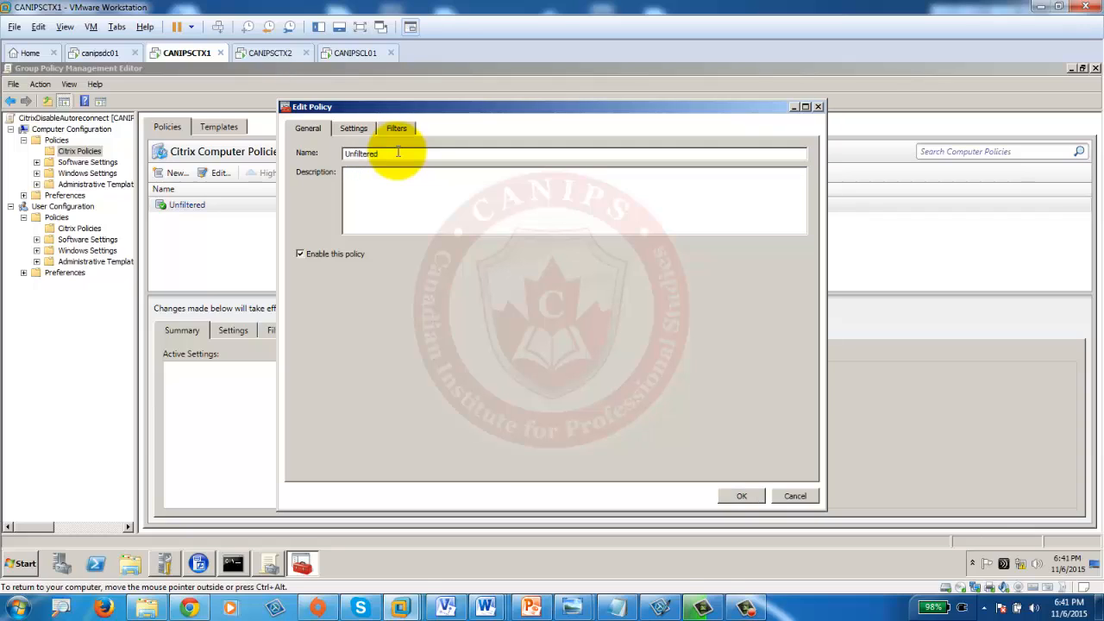
pyautogui.doubleClick(397, 153)
pyautogui.press('Tab')
pyautogui.doubleClick(397, 152)
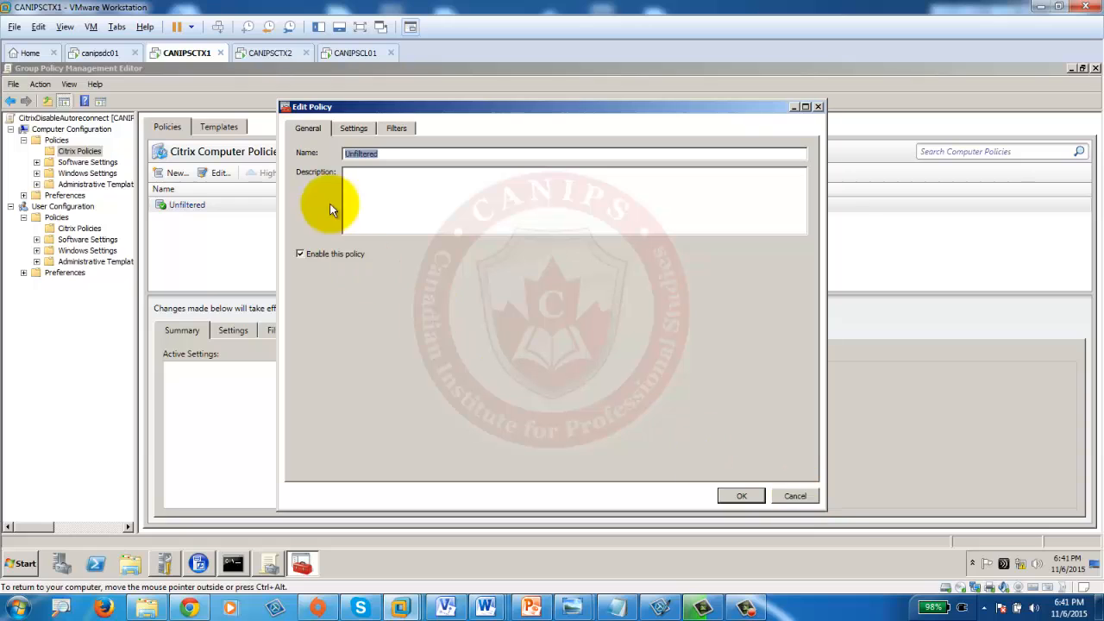
pyautogui.click(353, 129)
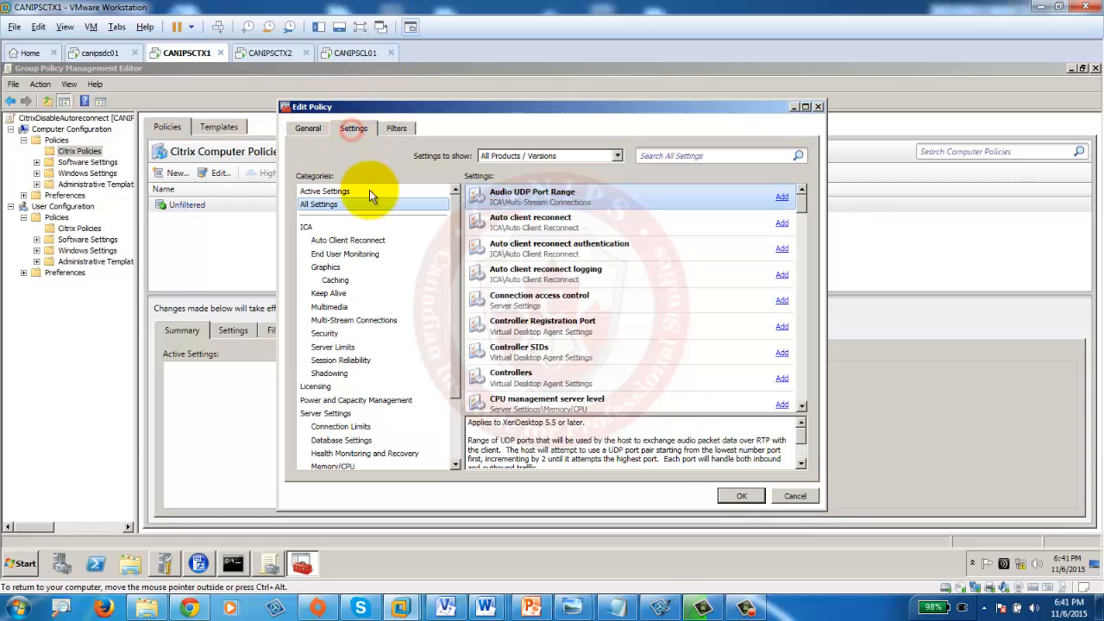
pyautogui.click(792, 496)
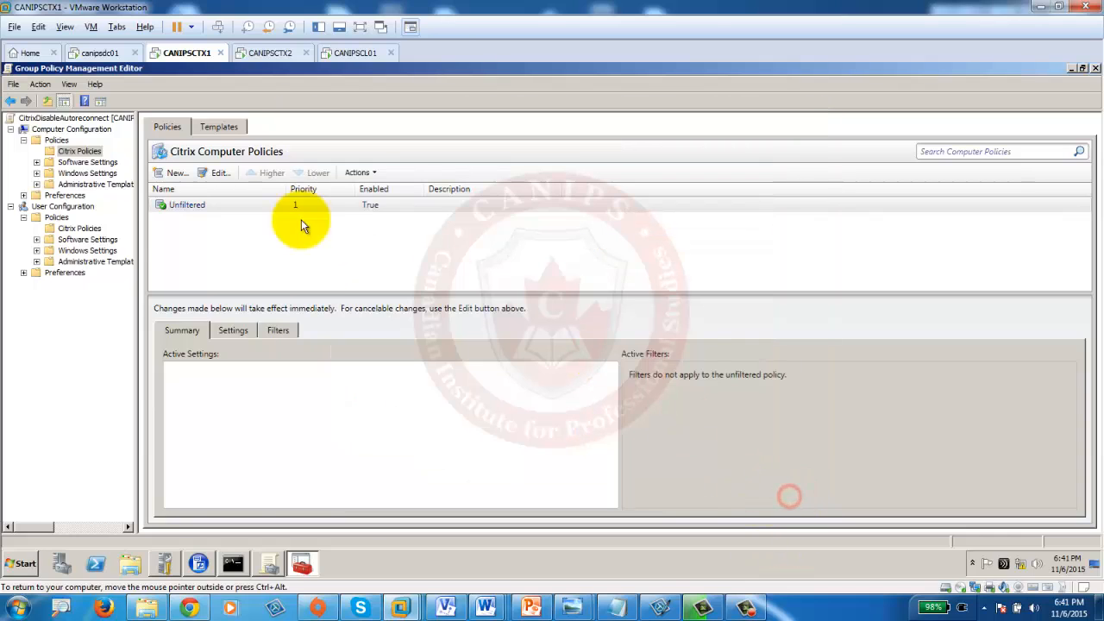
# Step: Start a new Citrix computer policy named DisableAutoreconnect and proceed to its settings
pyautogui.click(172, 173)
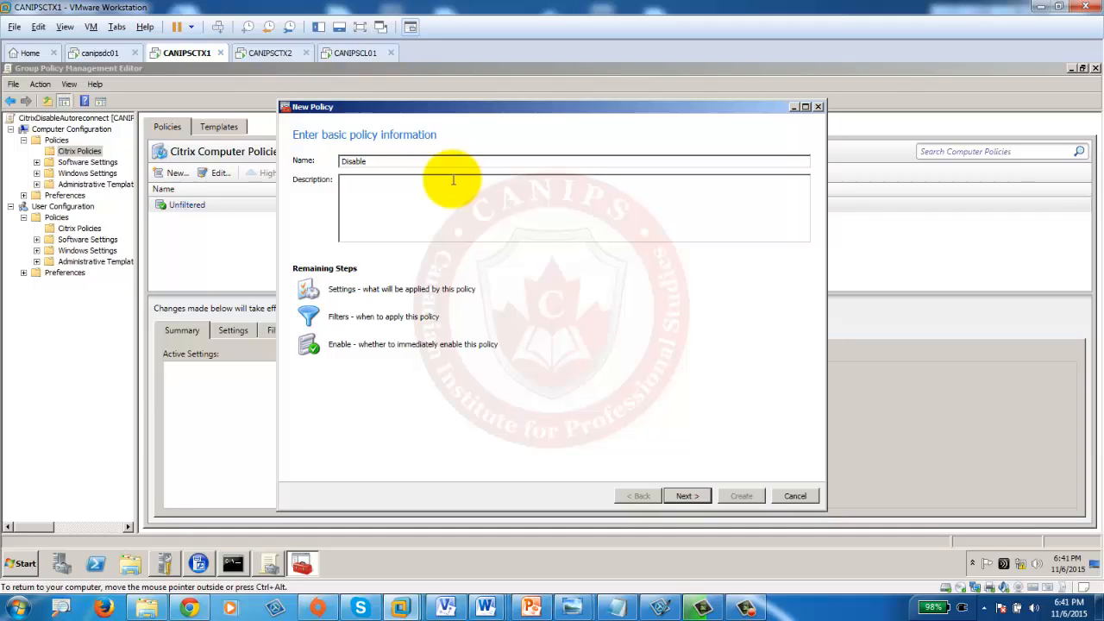
pyautogui.write('Autoreconnect')
pyautogui.click(682, 497)
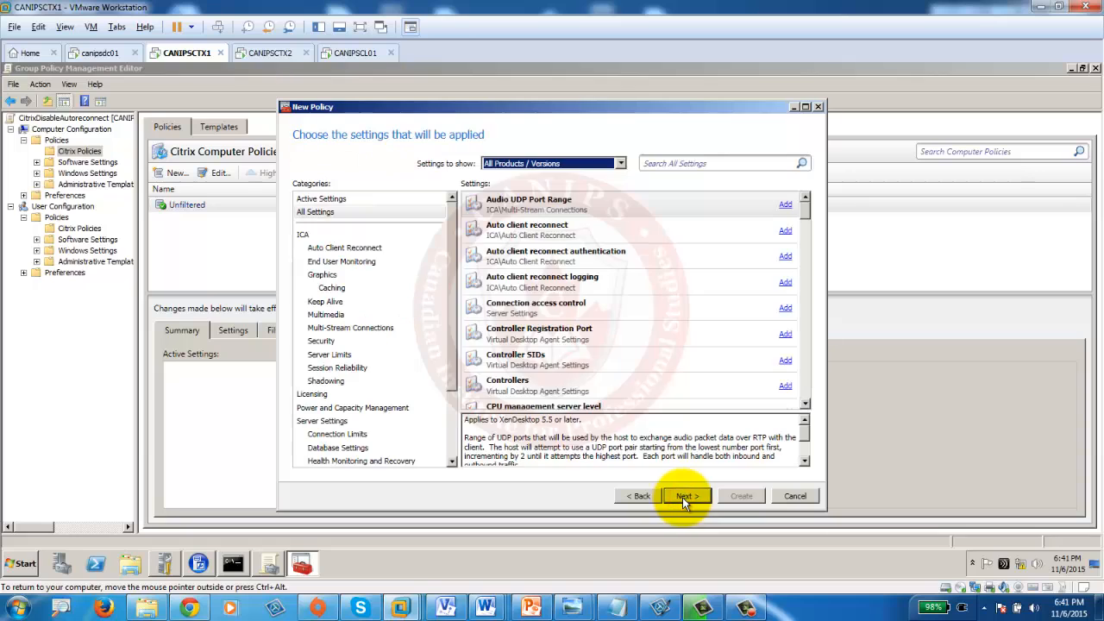
# Step: Add the Auto client reconnect setting from the ICA category to the new policy and set it to Prohibited
pyautogui.click(667, 163)
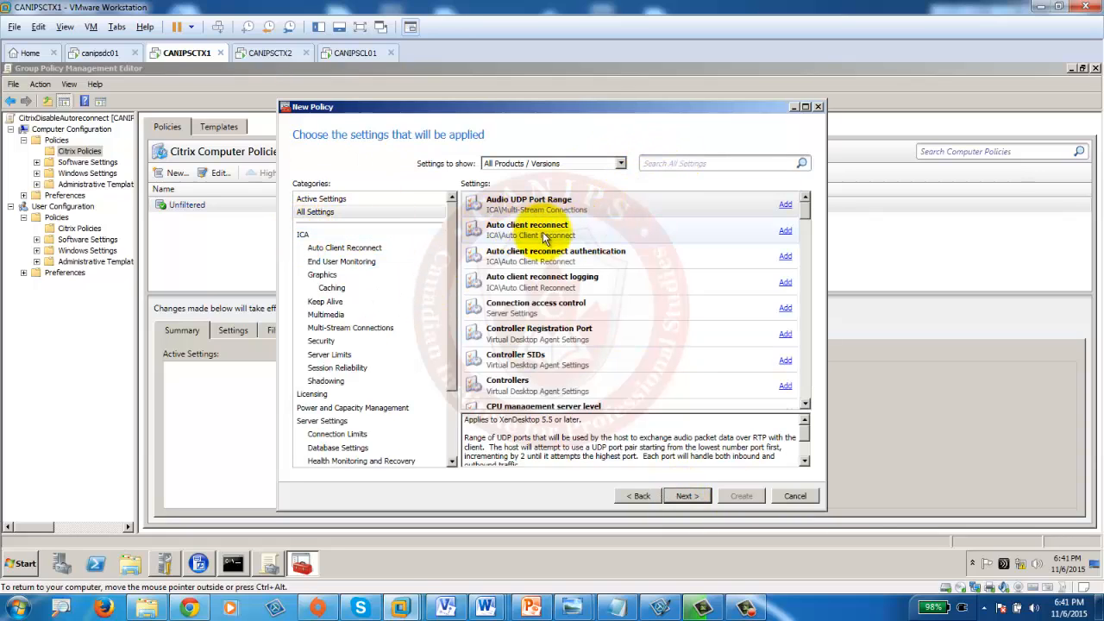
pyautogui.click(301, 234)
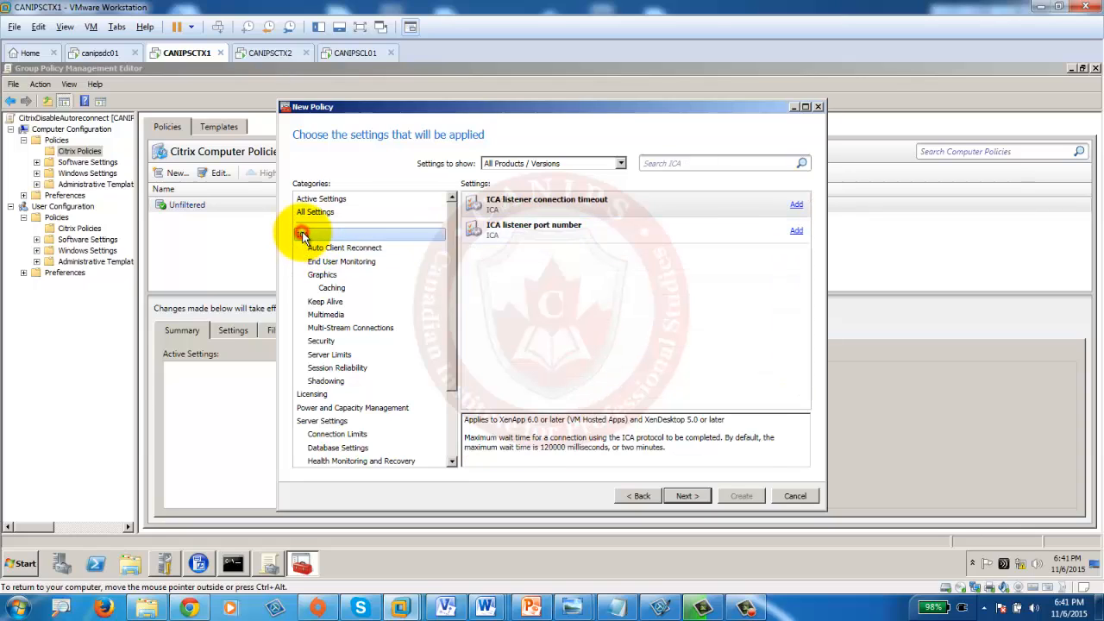
pyautogui.click(317, 247)
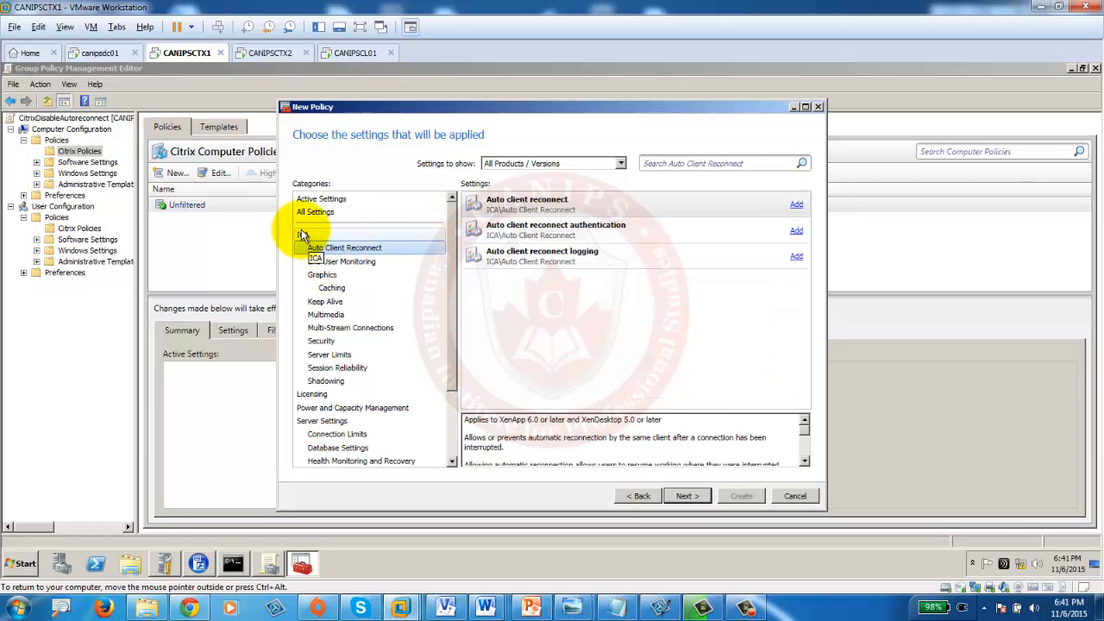
pyautogui.click(677, 163)
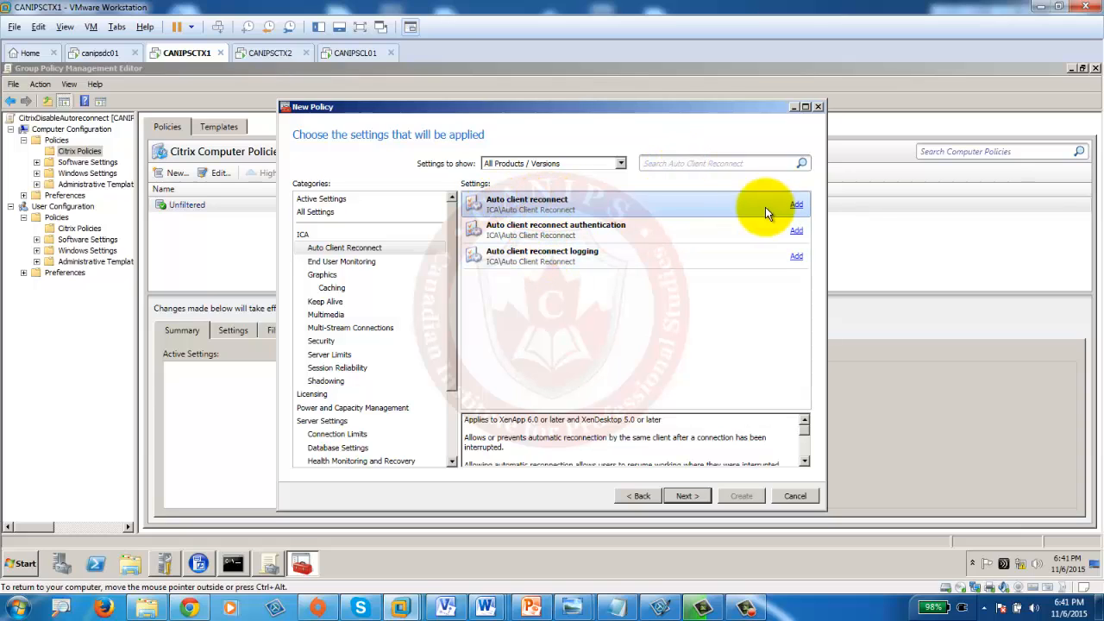
pyautogui.click(796, 204)
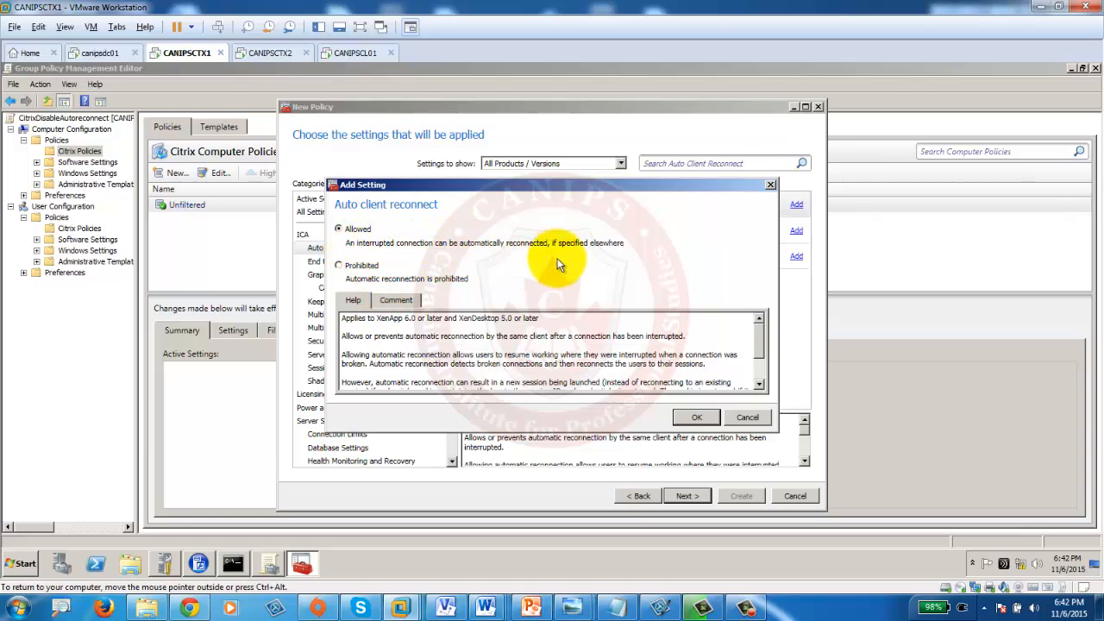
pyautogui.click(353, 268)
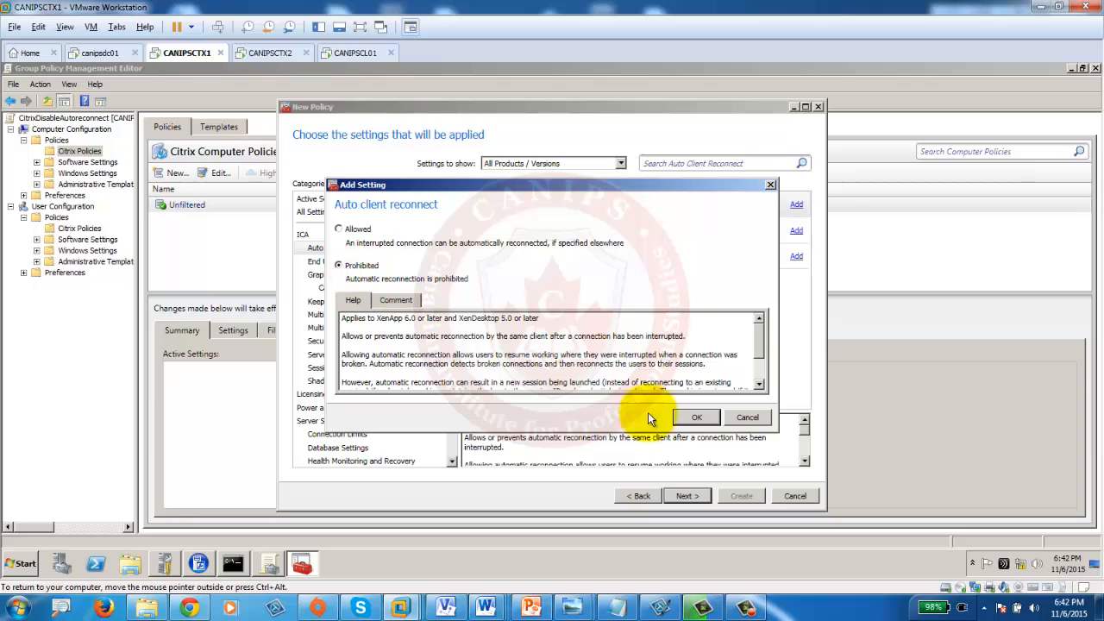
pyautogui.click(697, 417)
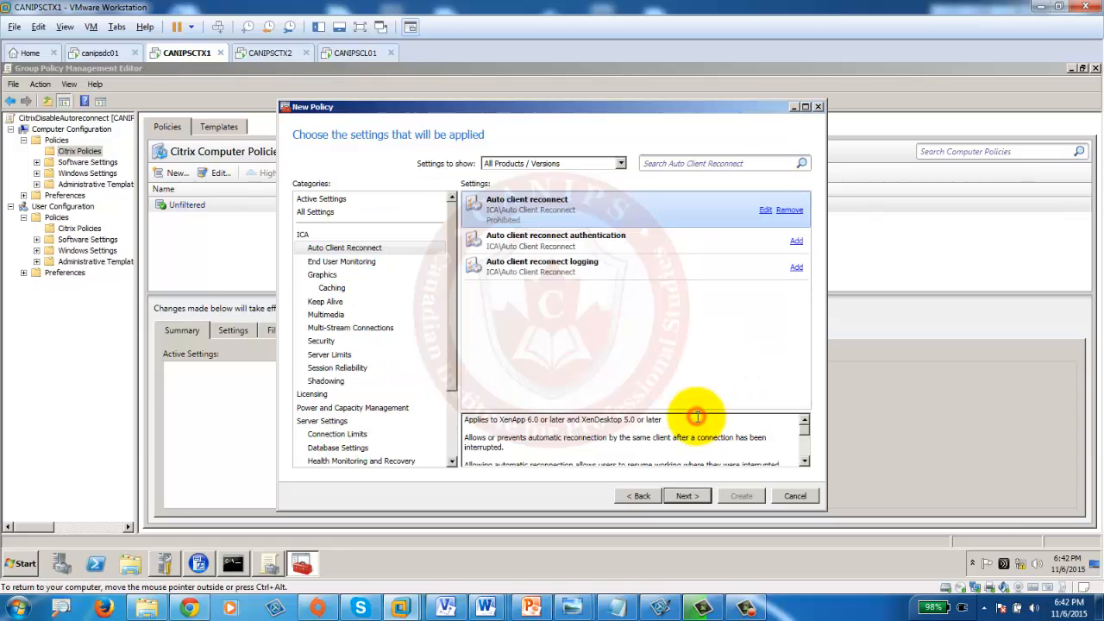
# Step: Finish creating the enabled DisableAutoreconnect policy without configuring any filters
pyautogui.click(687, 497)
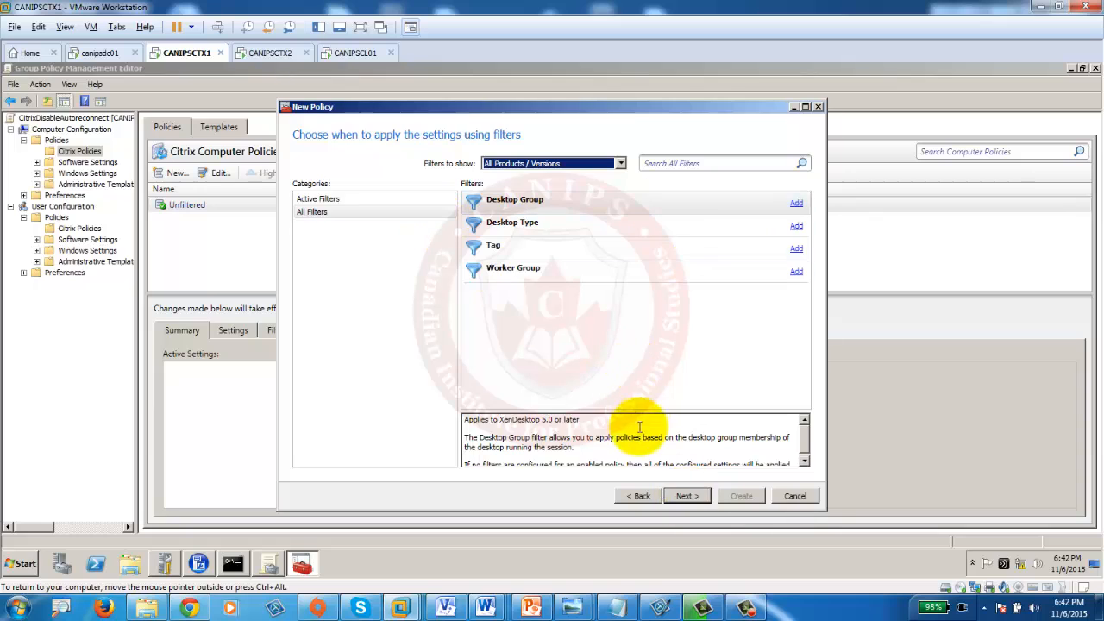
pyautogui.click(688, 496)
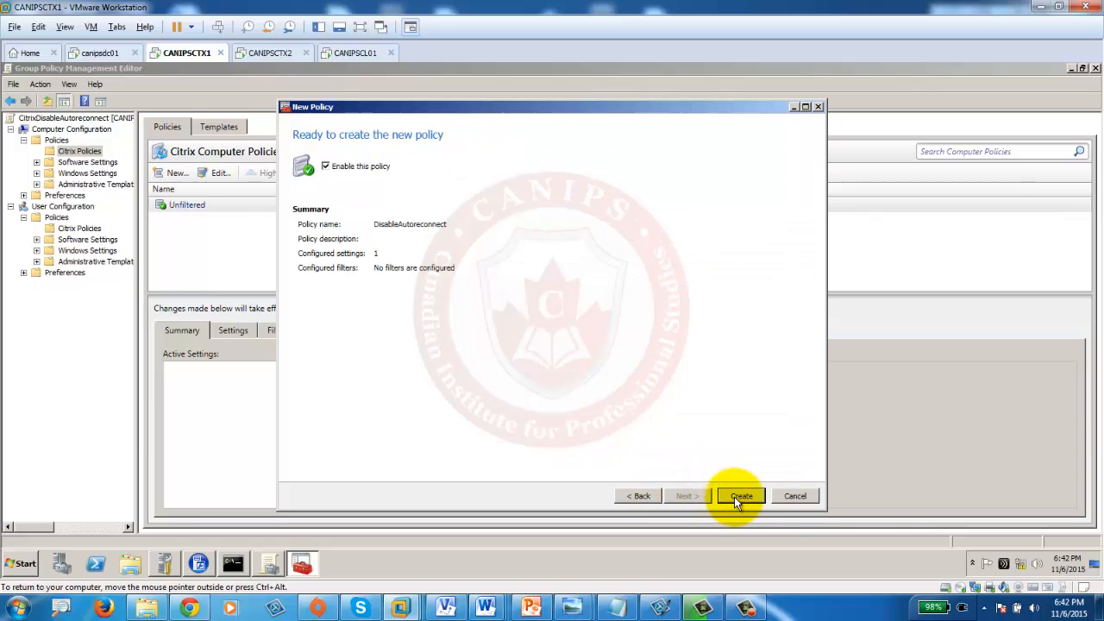
pyautogui.click(741, 496)
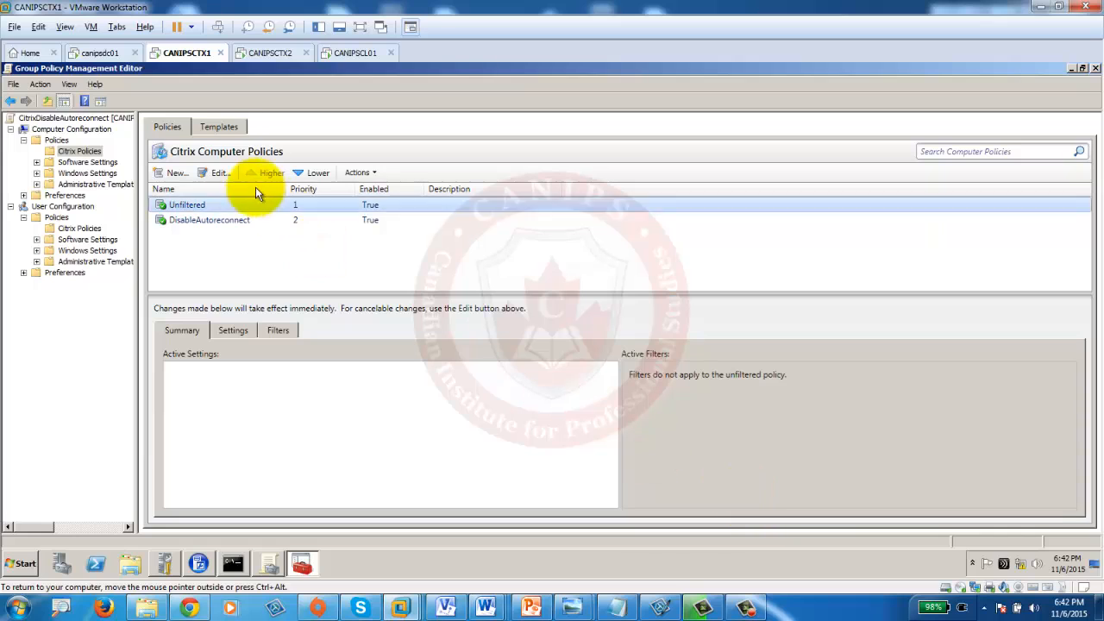
# Step: Raise the DisableAutoreconnect policy above Unfiltered in priority and close the Group Policy Management Editor
pyautogui.click(186, 219)
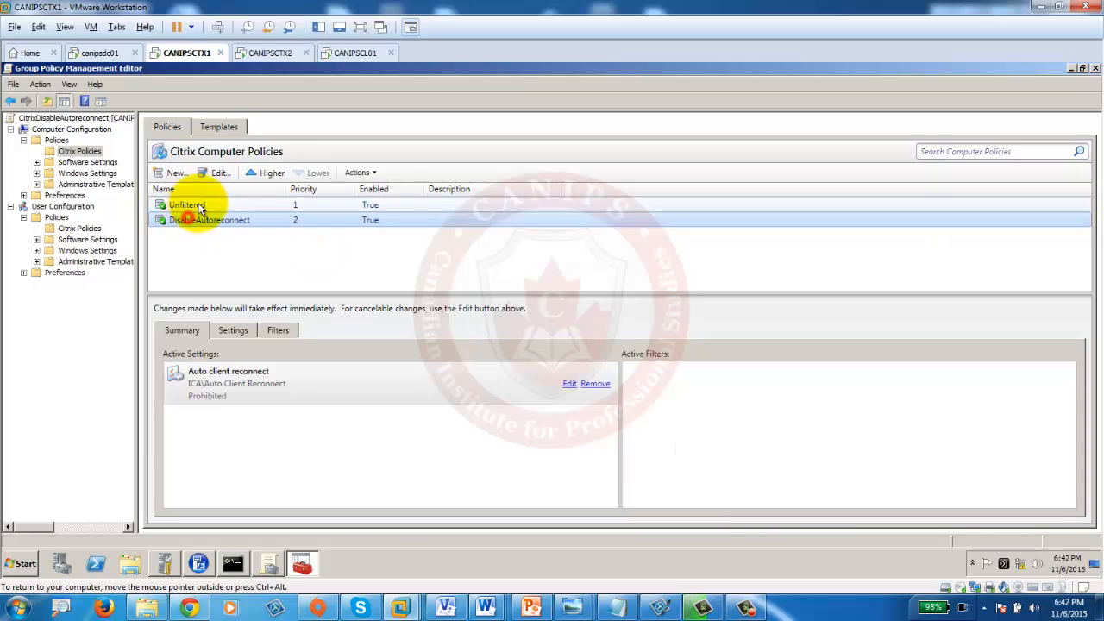
pyautogui.click(271, 172)
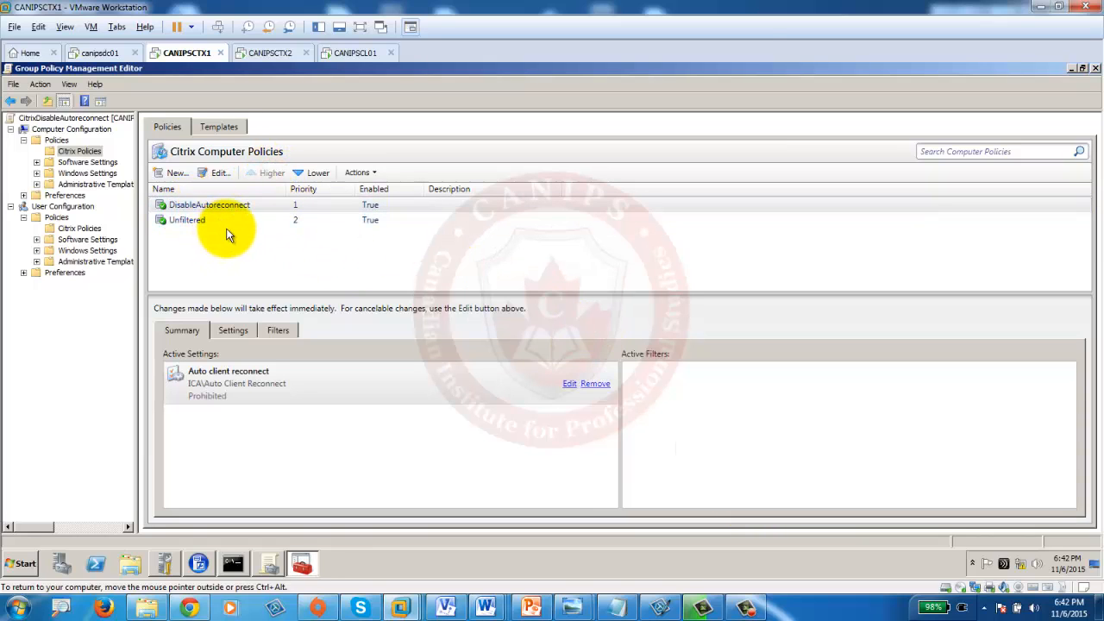
pyautogui.click(1094, 68)
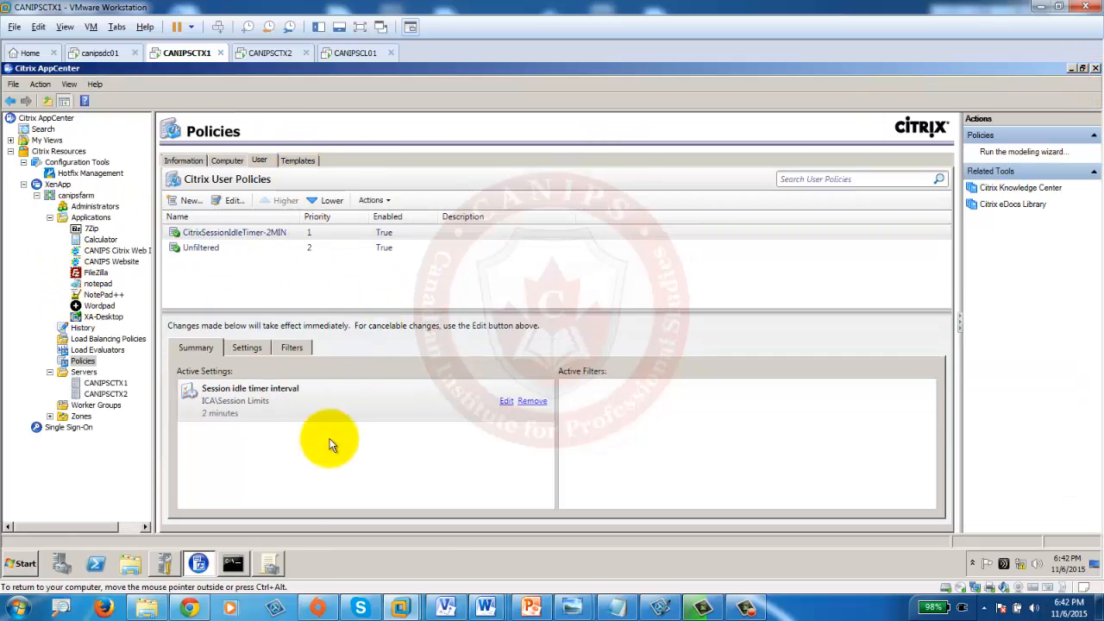
# Step: Check the GPOs linked to Montreal in Group Policy Management on CANIPSCTX1 and canipsdc01, and view the Default Domain Policy
pyautogui.click(270, 564)
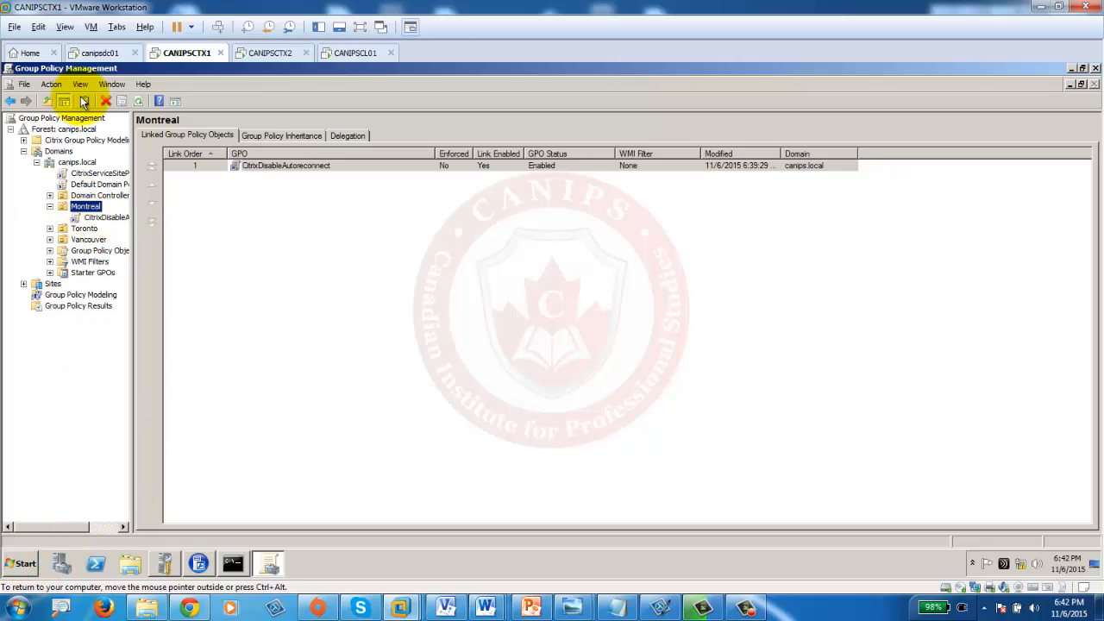
pyautogui.click(97, 52)
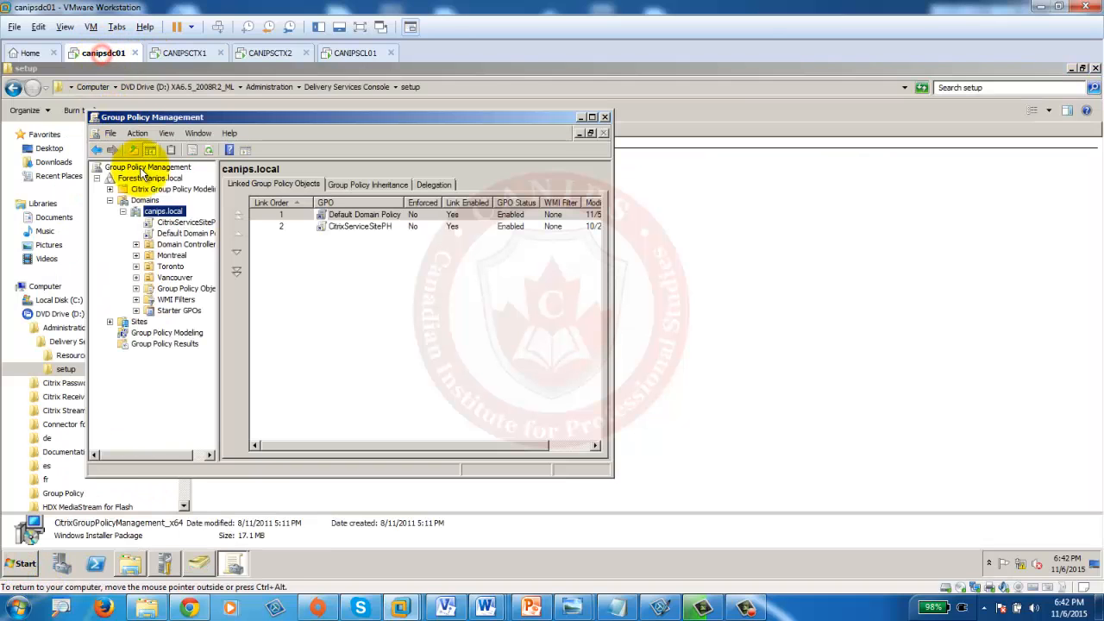
pyautogui.click(168, 255)
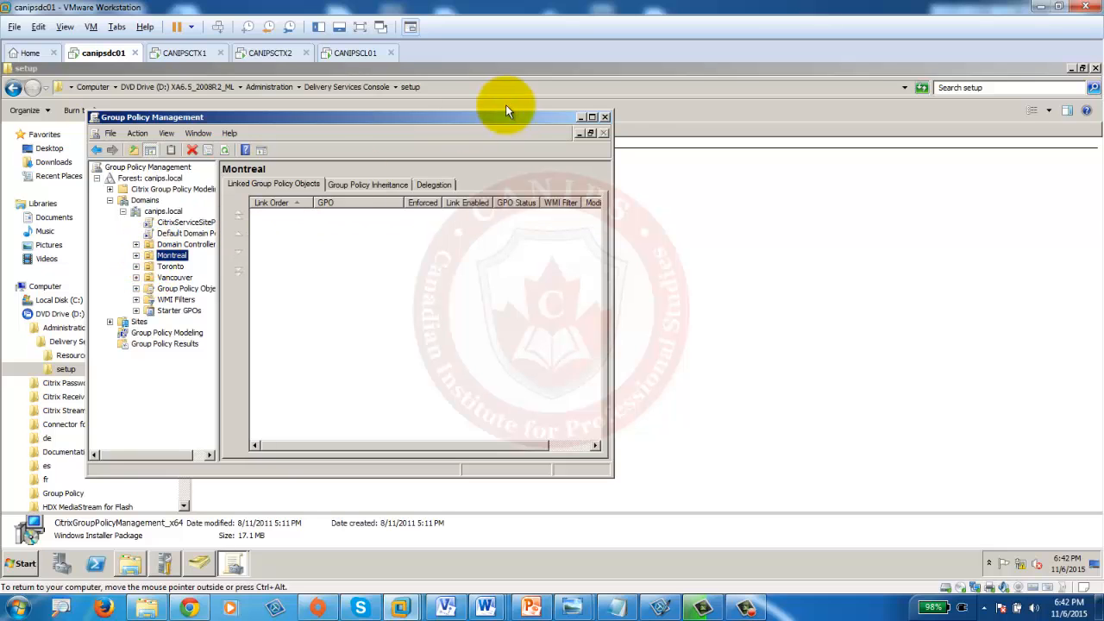
pyautogui.click(186, 233)
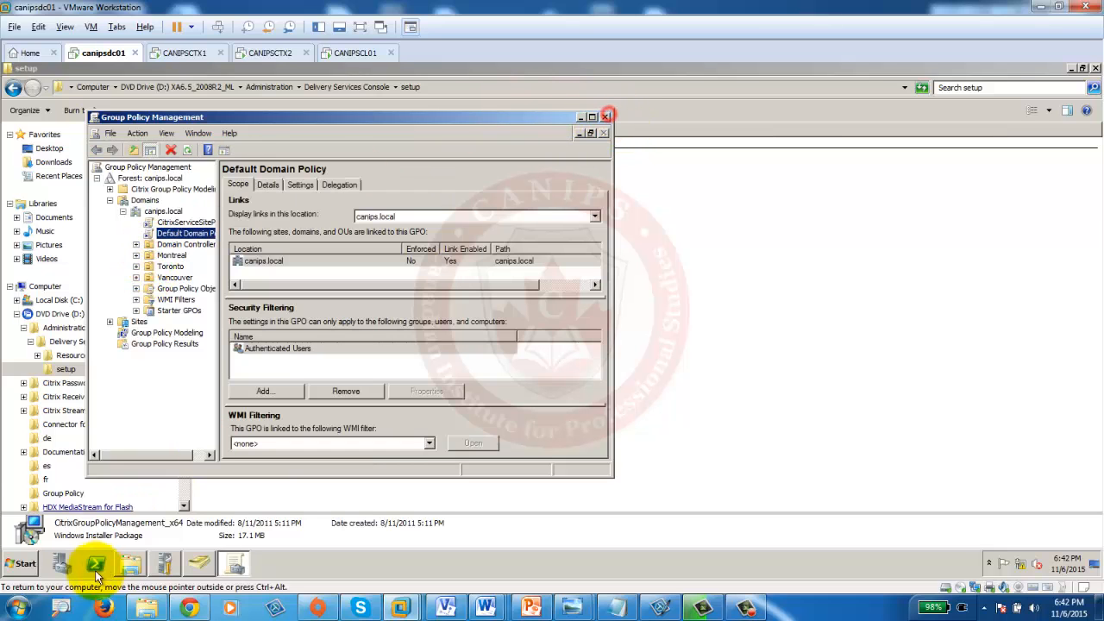
# Step: Switch to Active Directory Users and Computers on canipsdc01, maximize it, and open a Find search covering the Entire Directory
pyautogui.click(205, 565)
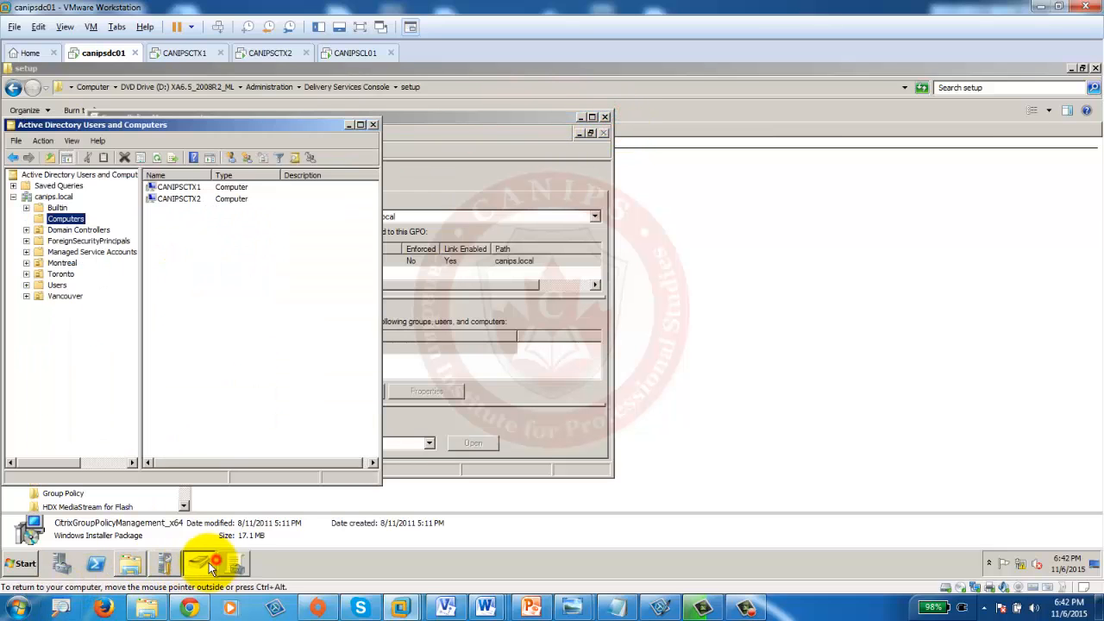
pyautogui.doubleClick(274, 123)
pyautogui.click(26, 207)
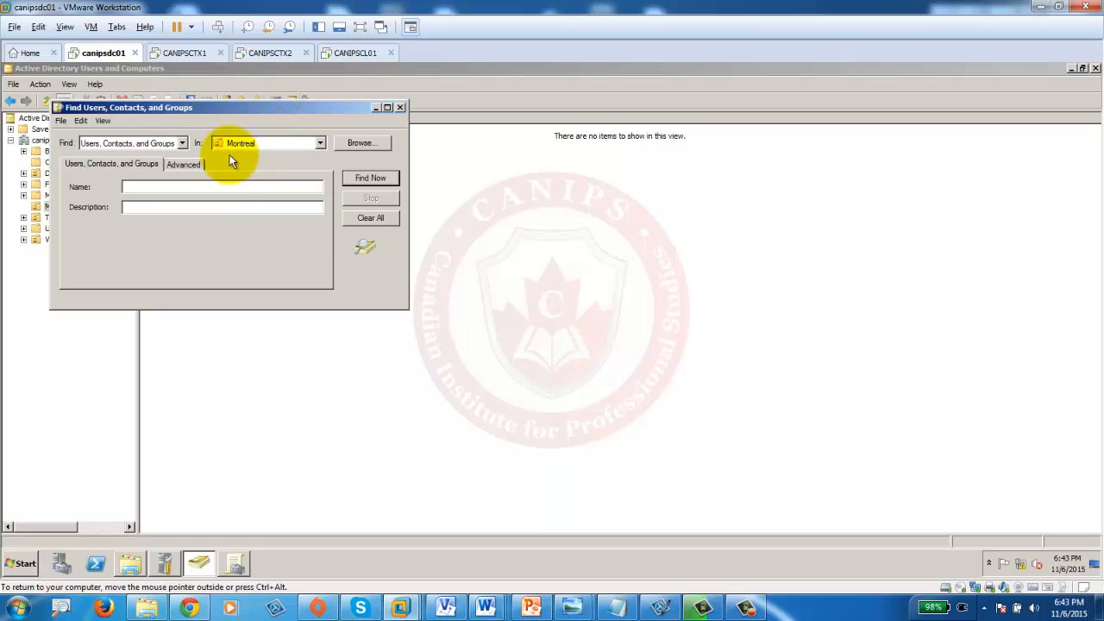
pyautogui.click(255, 143)
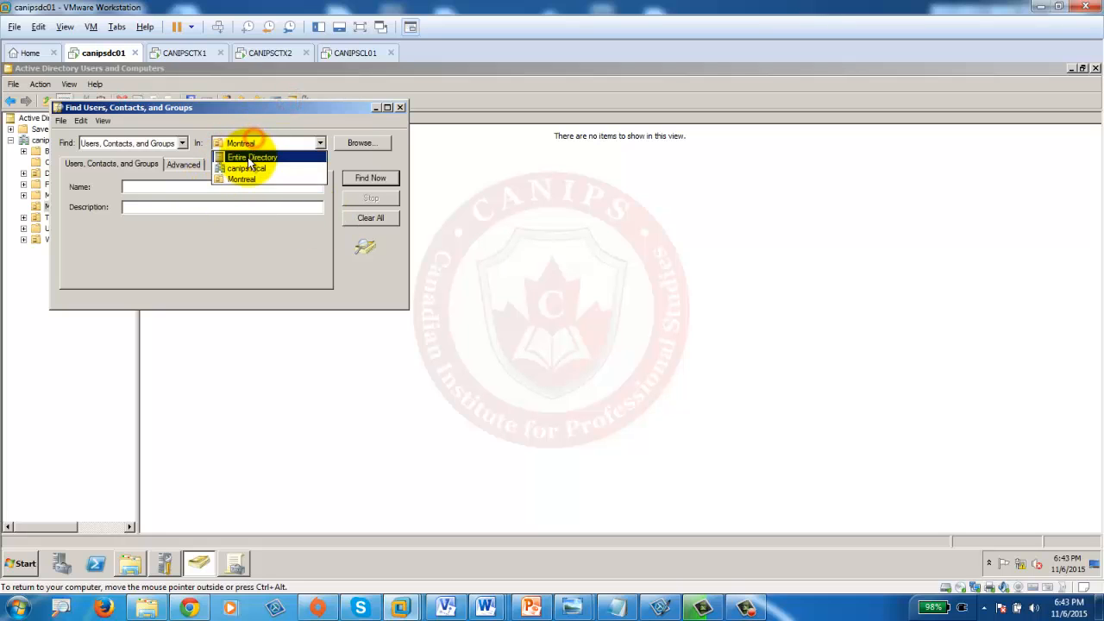
pyautogui.click(248, 157)
pyautogui.click(183, 185)
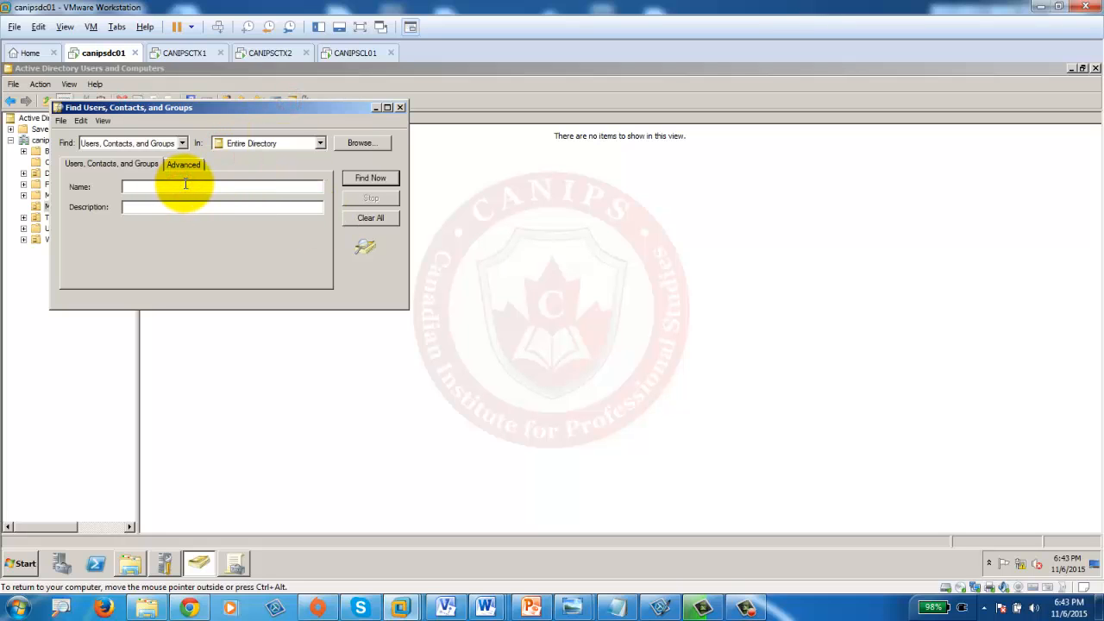
pyautogui.write('canips')
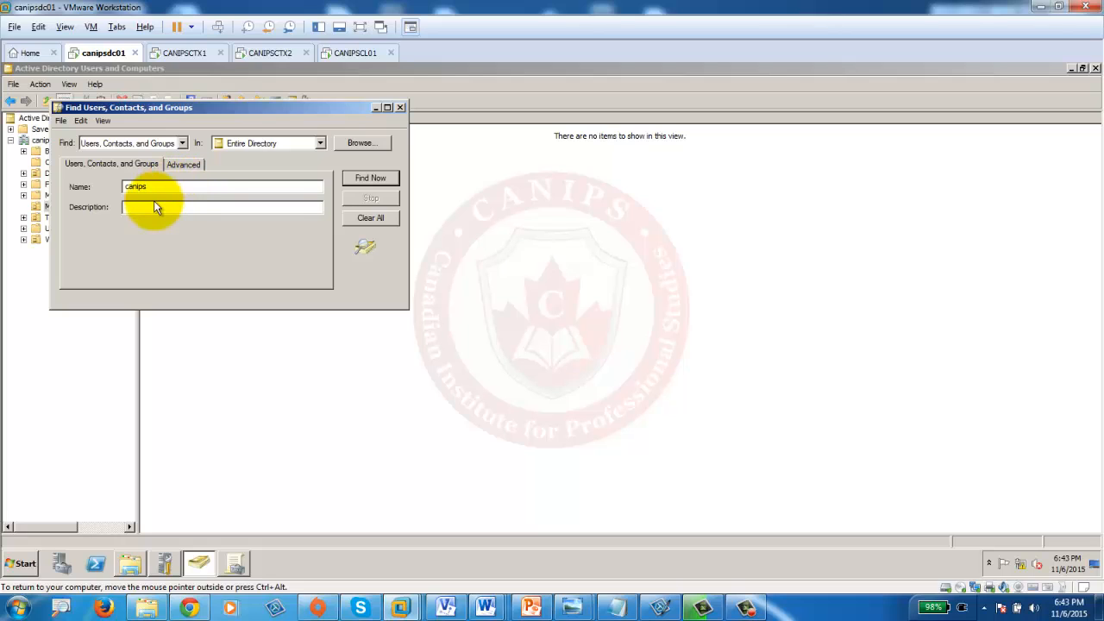
pyautogui.write('cl')
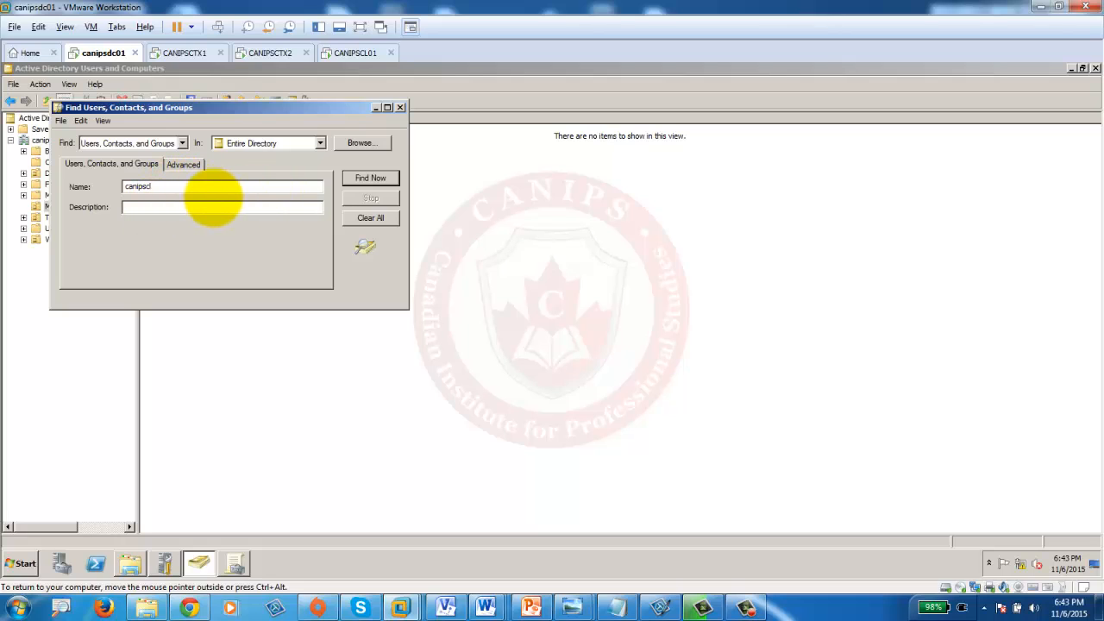
# Step: Change the search type to Computers and search for computer names starting with canips
pyautogui.click(138, 143)
pyautogui.click(99, 168)
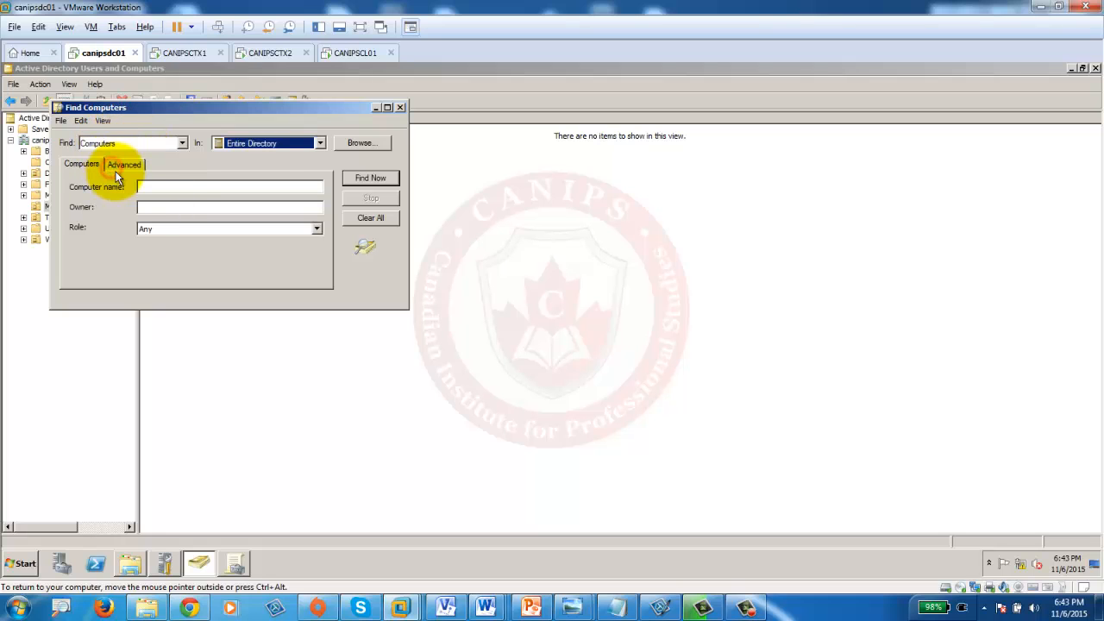
pyautogui.click(144, 186)
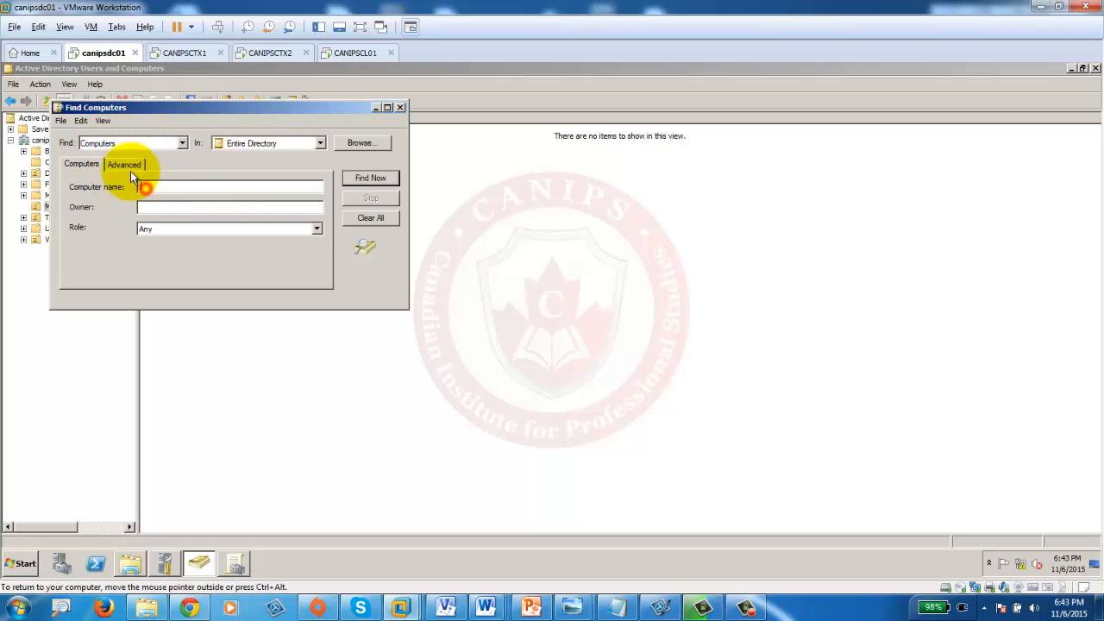
pyautogui.write('c')
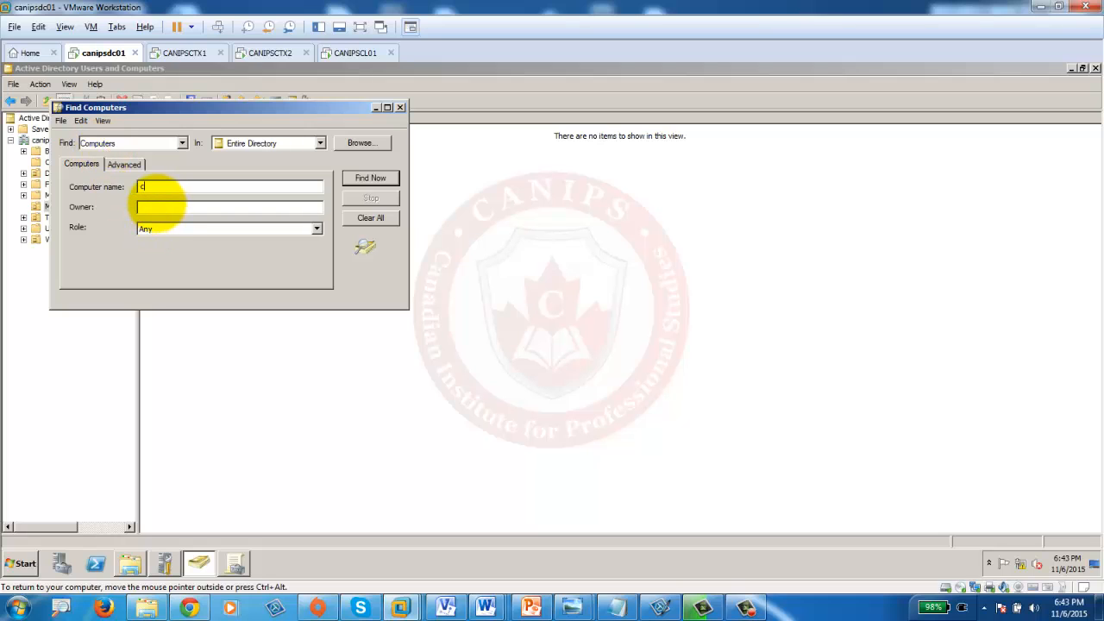
pyautogui.write('anips')
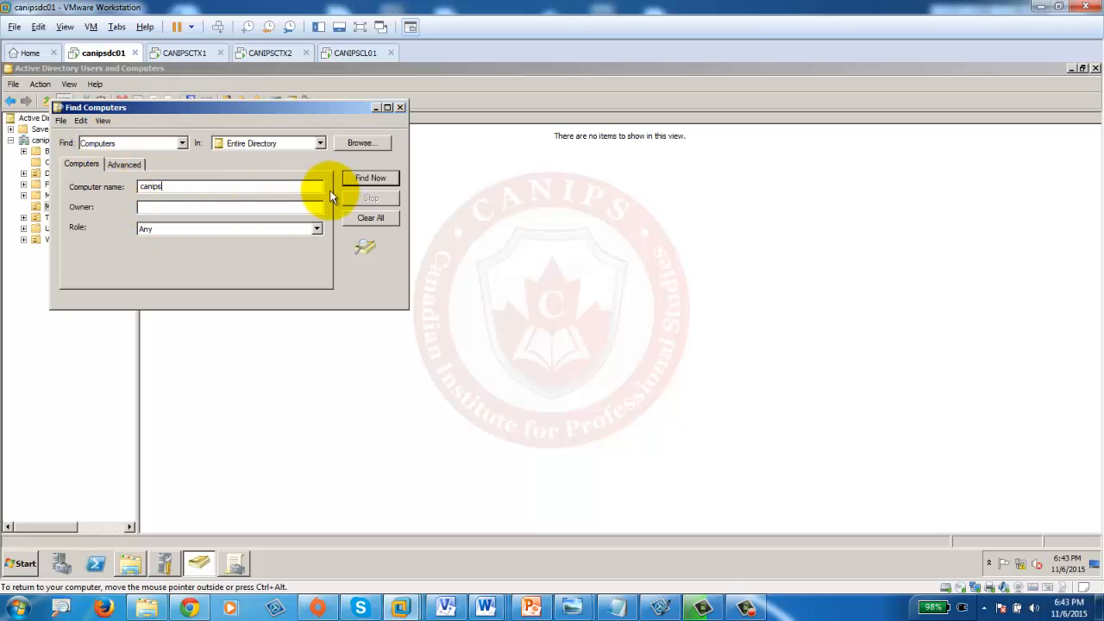
pyautogui.click(372, 178)
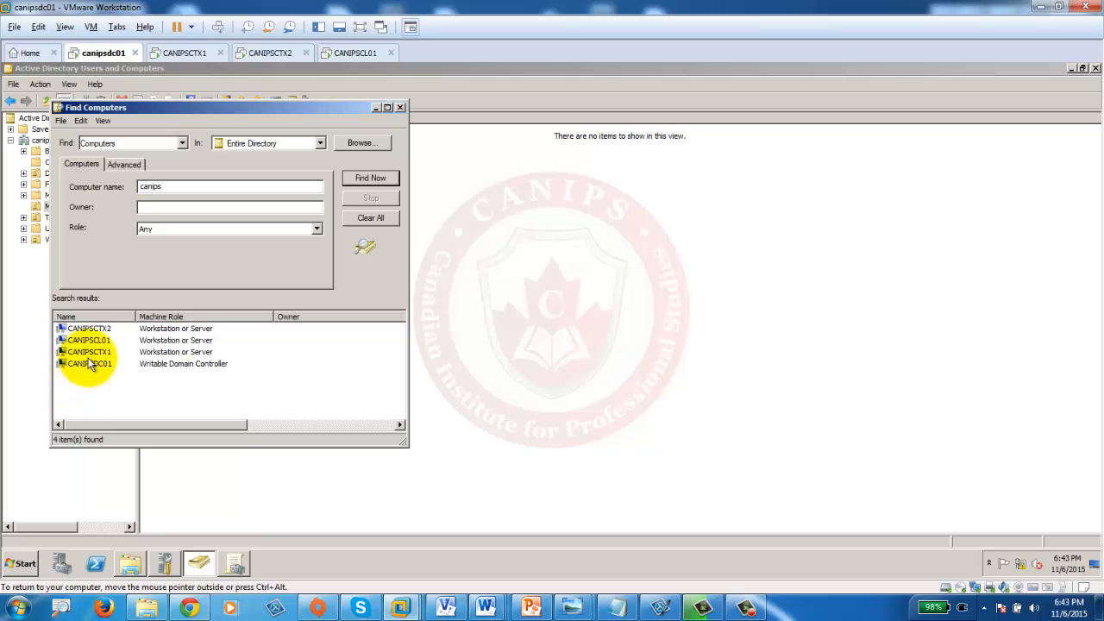
# Step: Move the computer CANIPSCL01 into the Montreal organizational unit, close the search, and refresh the Montreal contents
pyautogui.click(85, 341)
pyautogui.rightClick(84, 342)
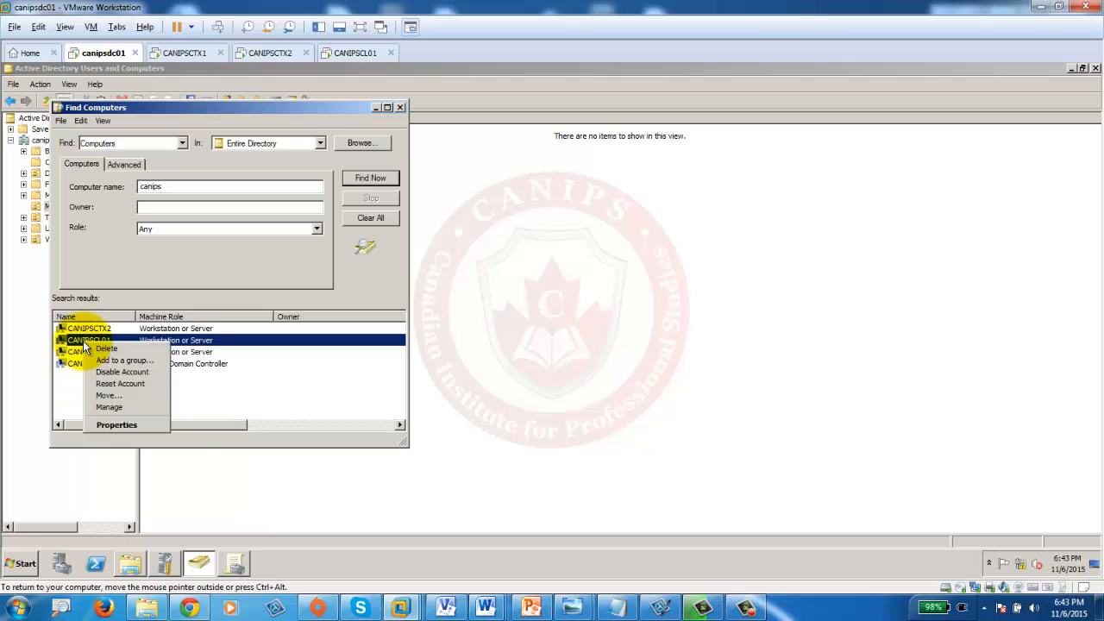
pyautogui.click(111, 395)
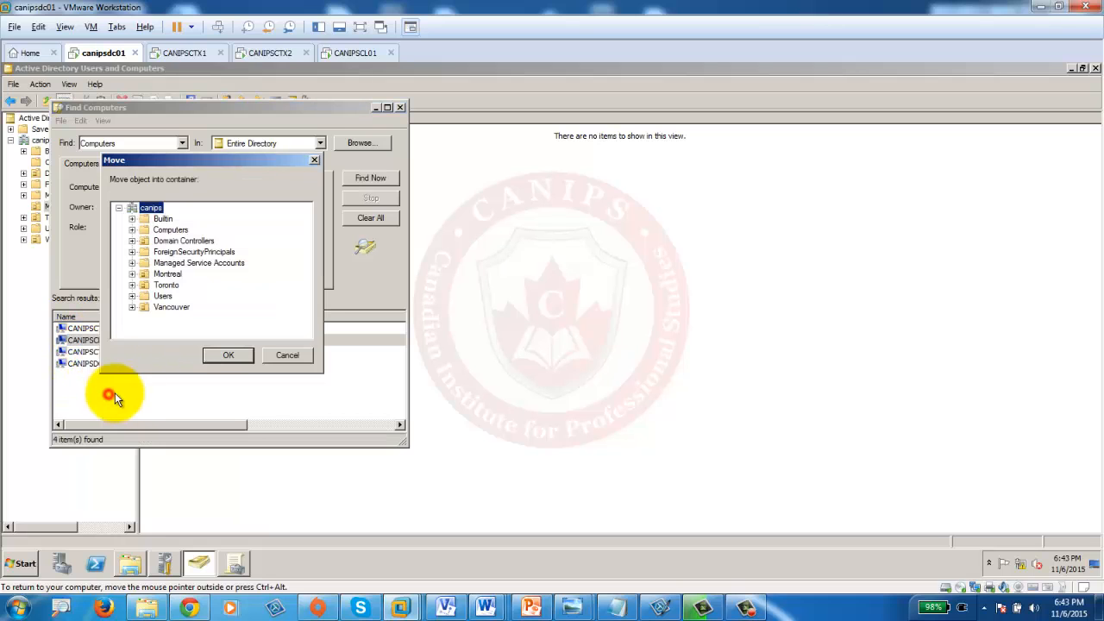
pyautogui.click(170, 274)
pyautogui.click(226, 355)
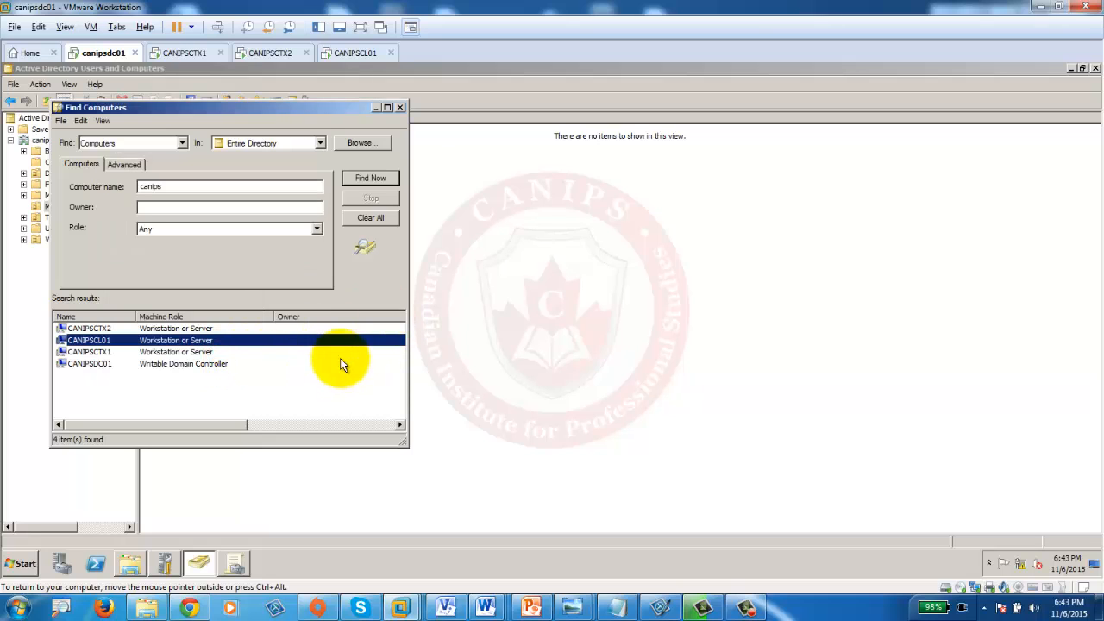
pyautogui.click(401, 106)
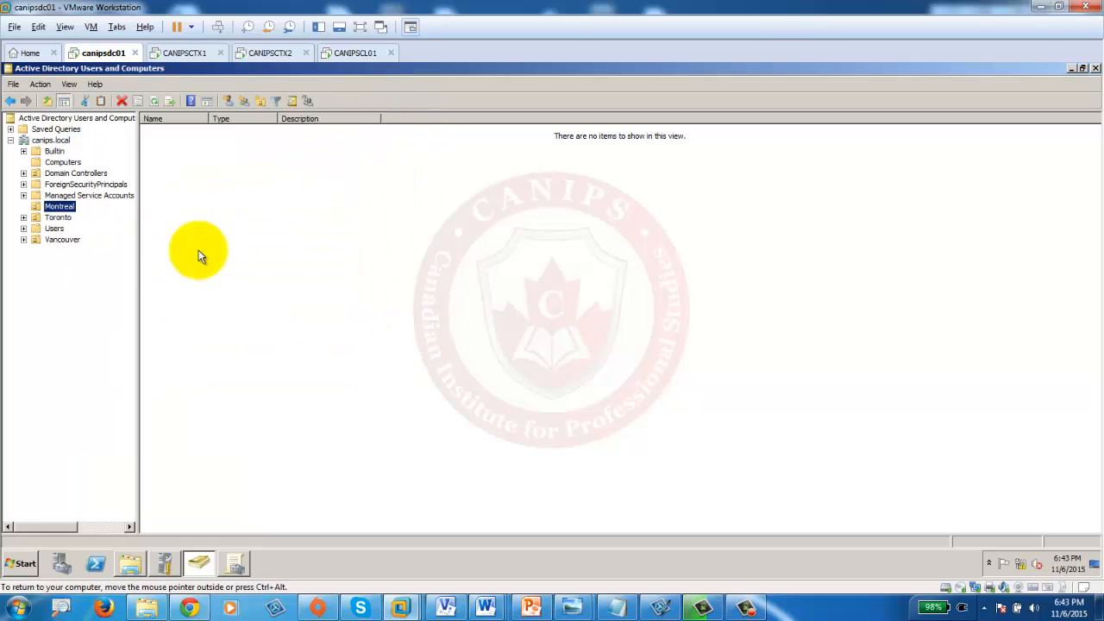
pyautogui.click(156, 102)
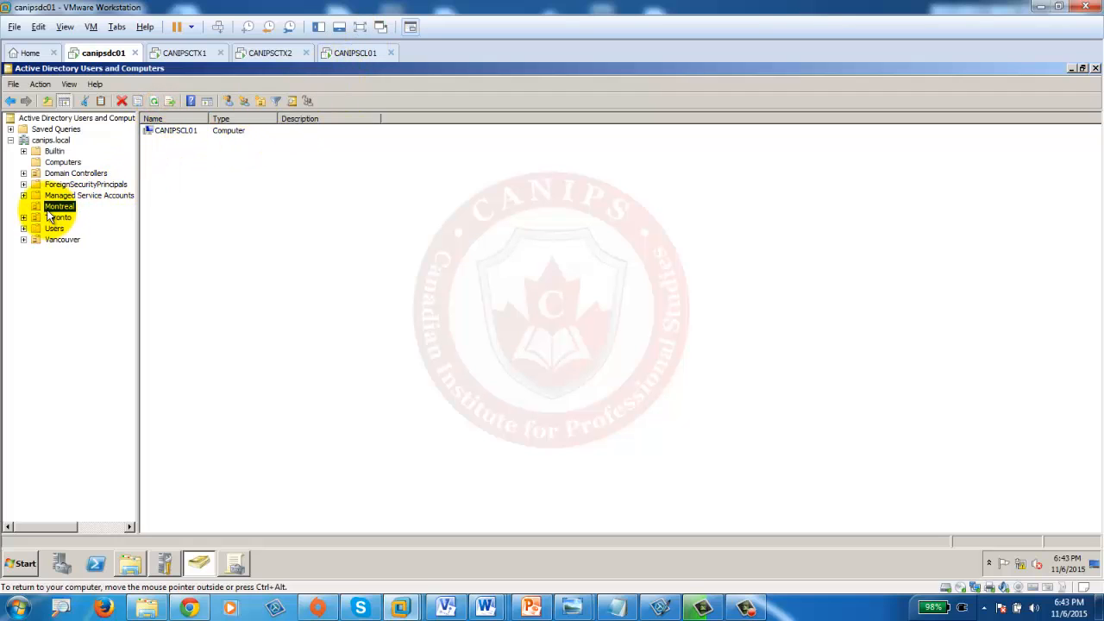
# Step: Switch to the CANIPSCL01 virtual machine and run gpupdate in its open command prompt
pyautogui.click(355, 53)
pyautogui.click(730, 252)
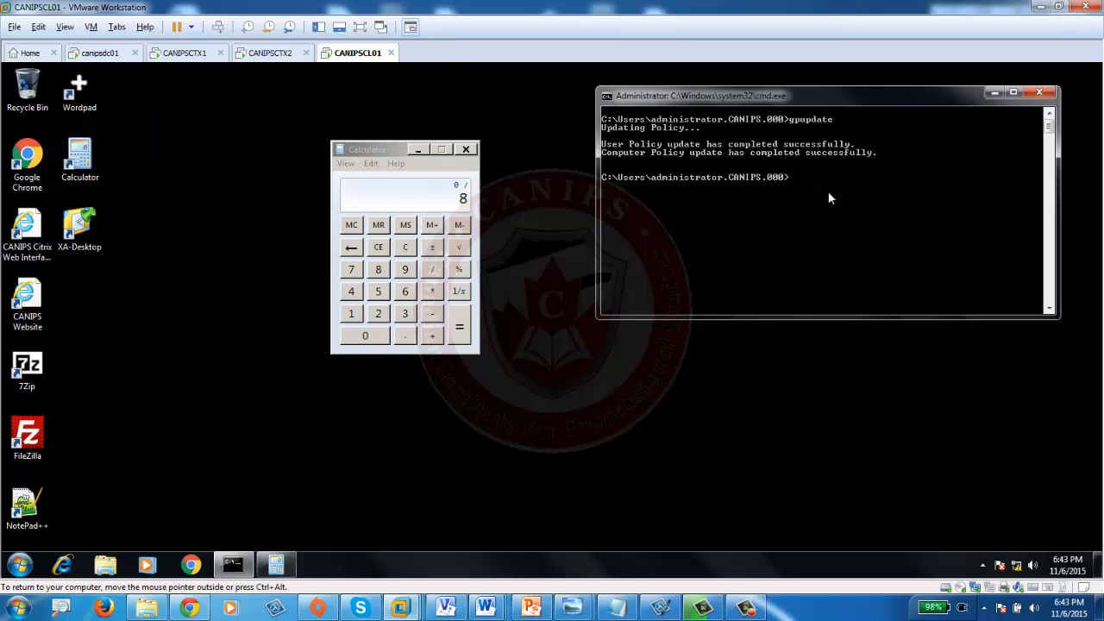
pyautogui.write('gpupdate')
pyautogui.press('Return')
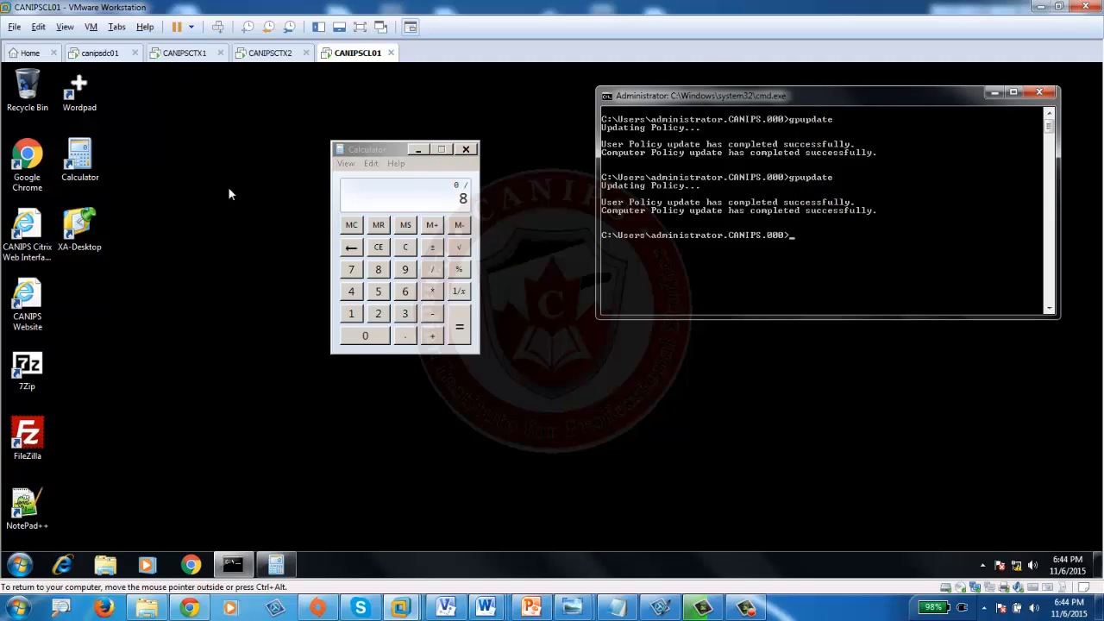
# Step: Enlarge the command prompt on CANIPSCL01, run gpresult /r, and review the applied Group Policy Objects under Computer Settings
pyautogui.click(826, 246)
pyautogui.doubleClick(797, 96)
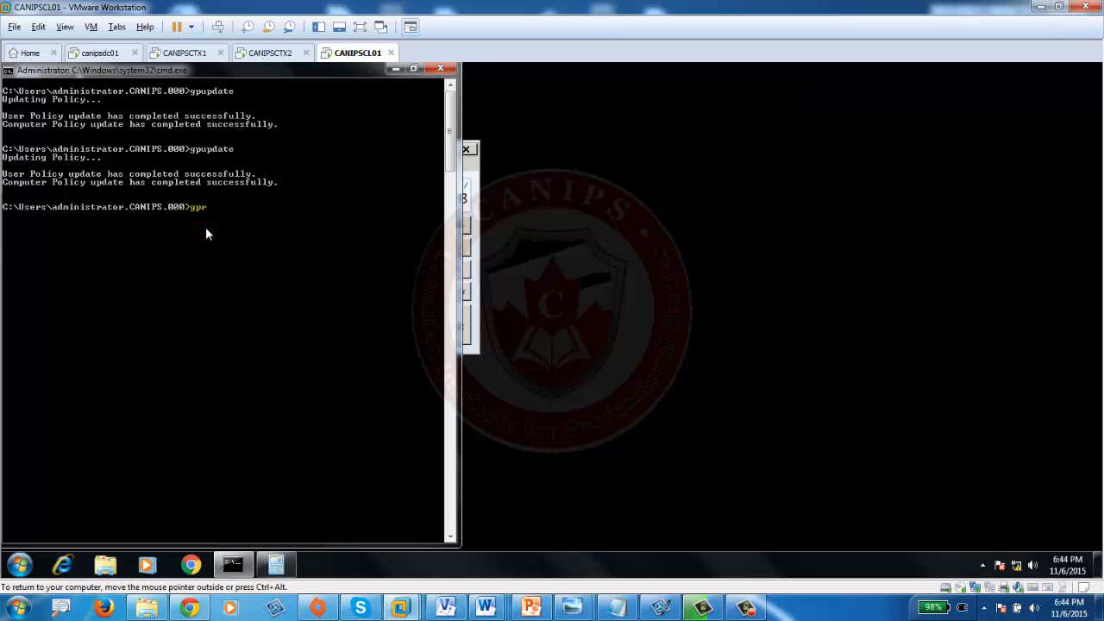
pyautogui.write('esult /r')
pyautogui.press('Return')
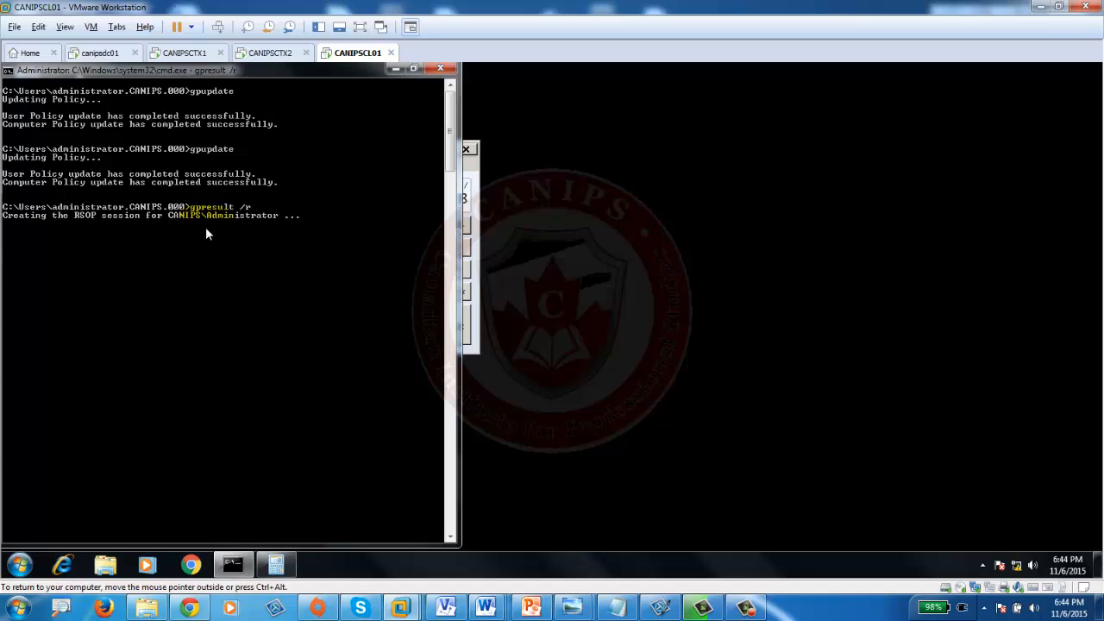
pyautogui.scroll(14, 228, 328)
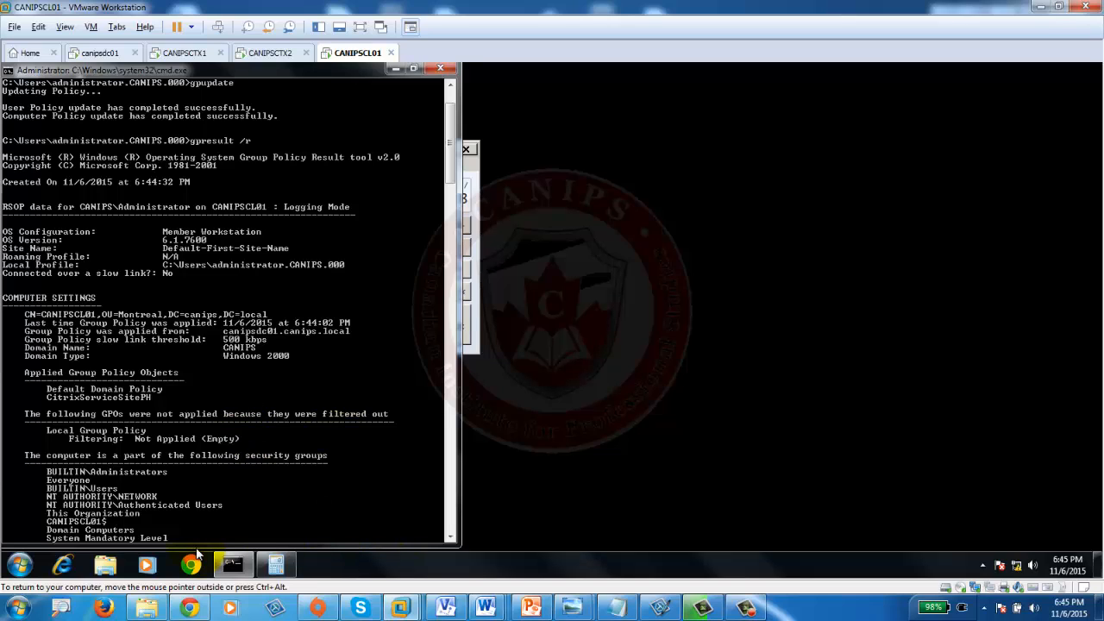
# Step: Switch to the CANIPSCTX1 virtual machine and check the scope of the CitrixDisableAutoreconnect GPO linked under Montreal
pyautogui.click(164, 51)
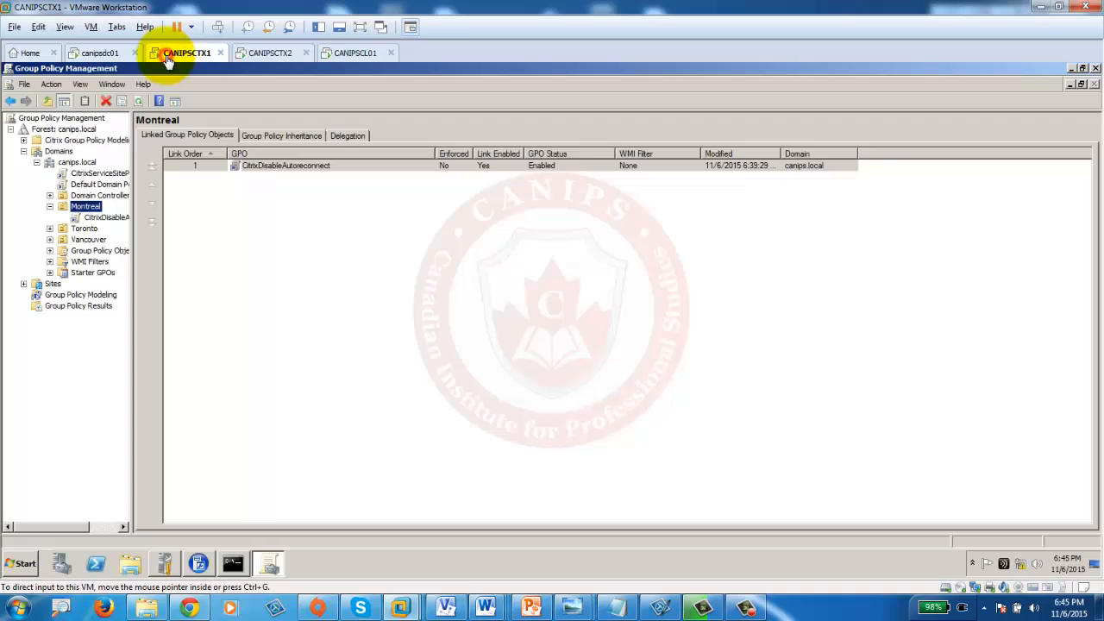
pyautogui.click(107, 222)
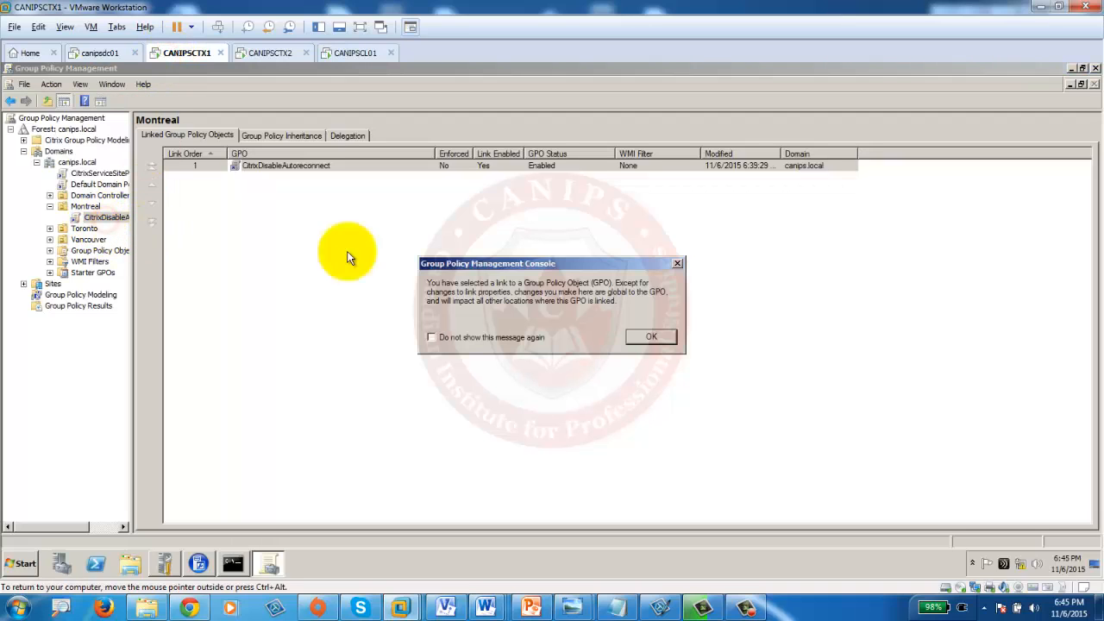
pyautogui.click(653, 337)
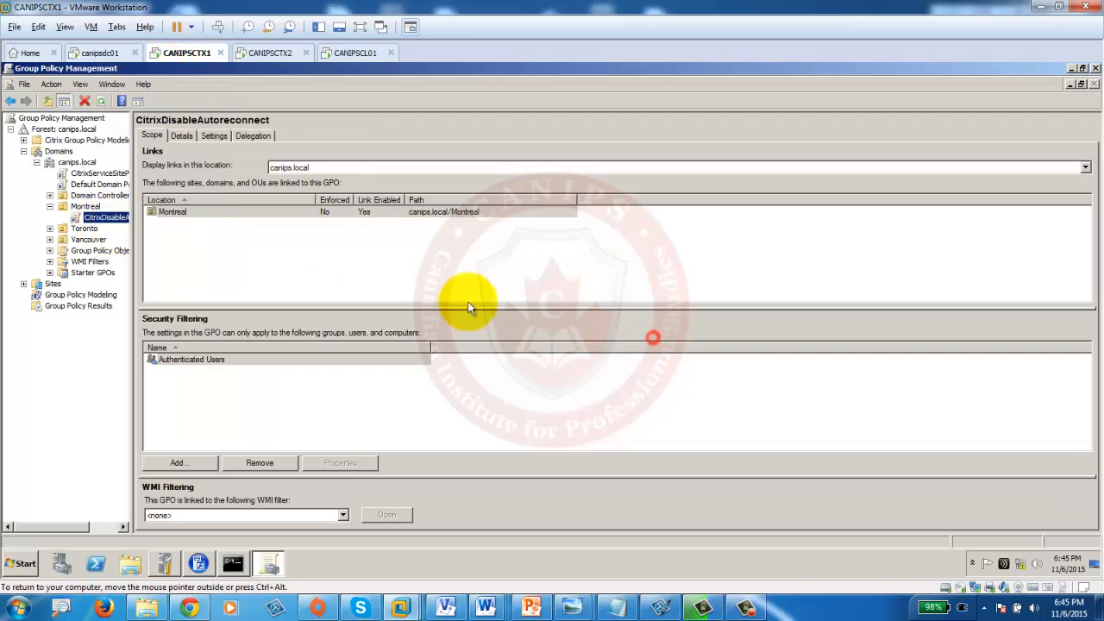
pyautogui.click(85, 206)
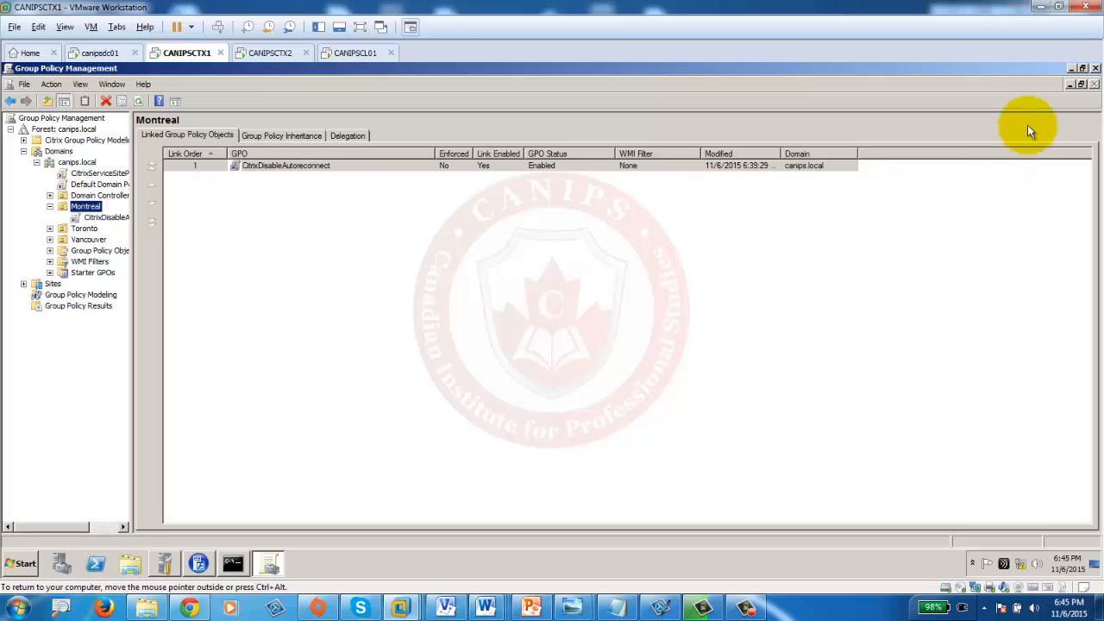
# Step: Switch back to the CANIPSCL01 virtual machine and run gpupdate /force in its command prompt
pyautogui.click(355, 52)
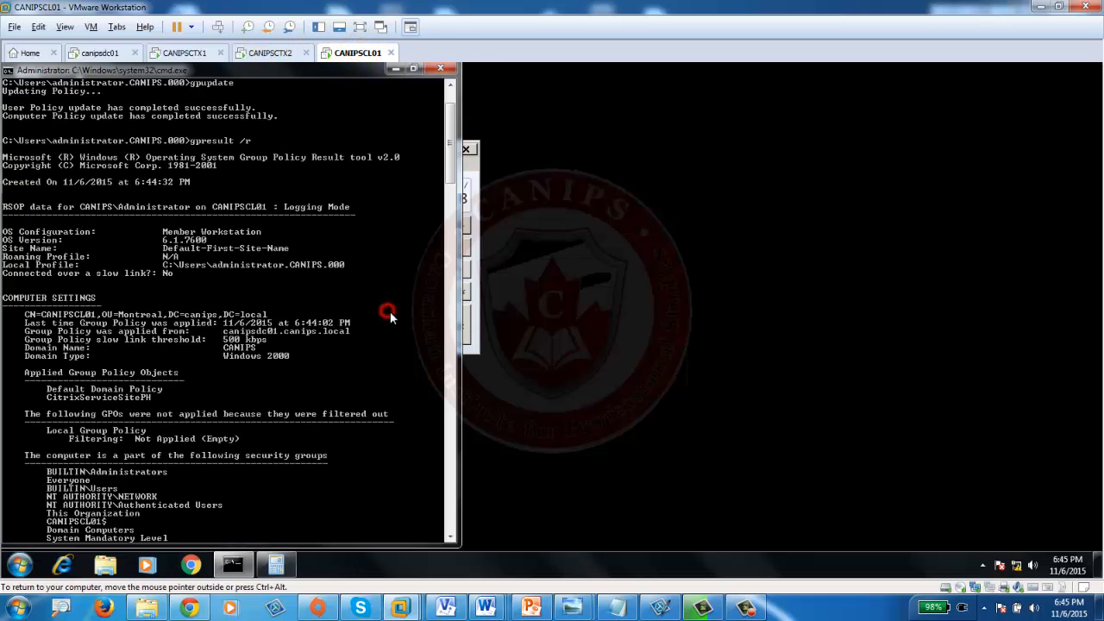
pyautogui.press('Up')
pyautogui.press('Up')
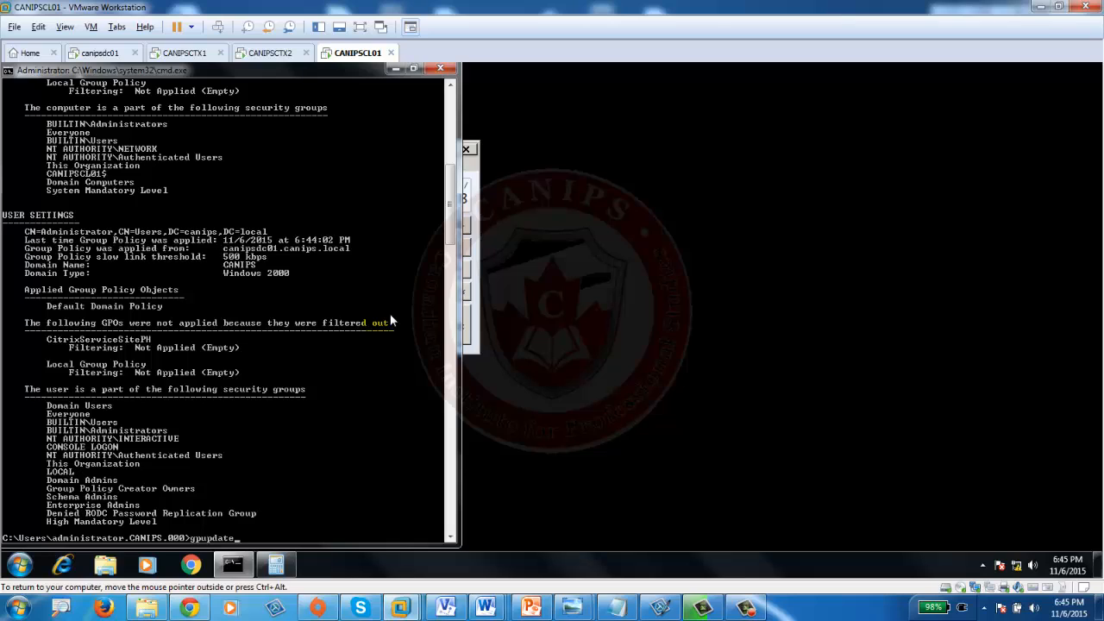
pyautogui.write('/force')
pyautogui.press('Return')
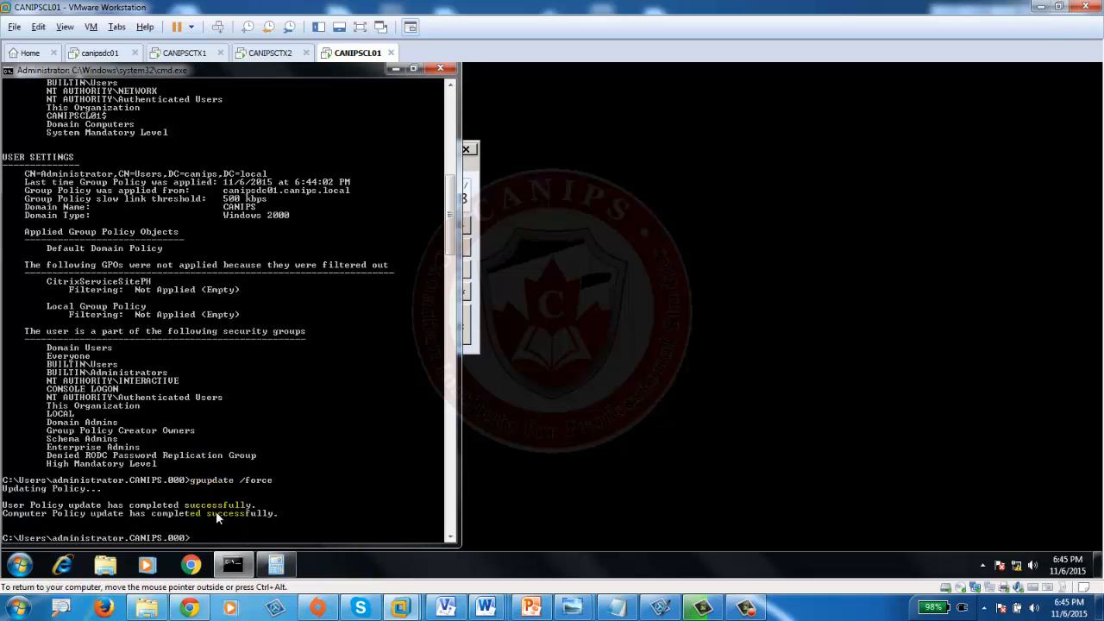
# Step: Run gpresult /r again, review the computer's applied Group Policy Objects, and restore the command prompt beside Calculator
pyautogui.press('Up')
pyautogui.press('Up')
pyautogui.press('Return')
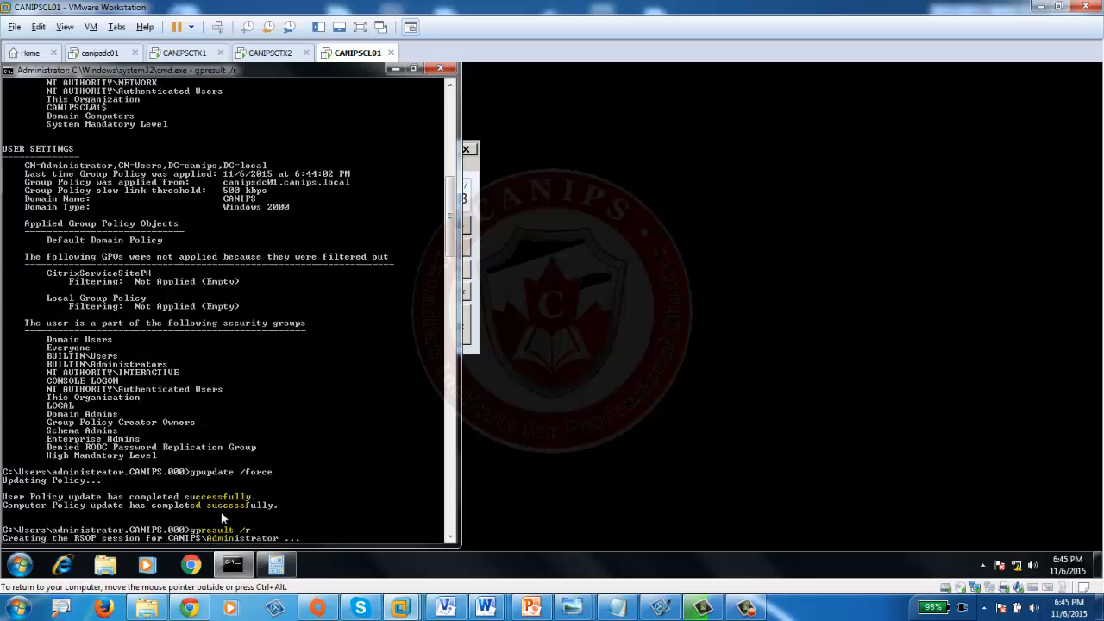
pyautogui.scroll(10, 240, 319)
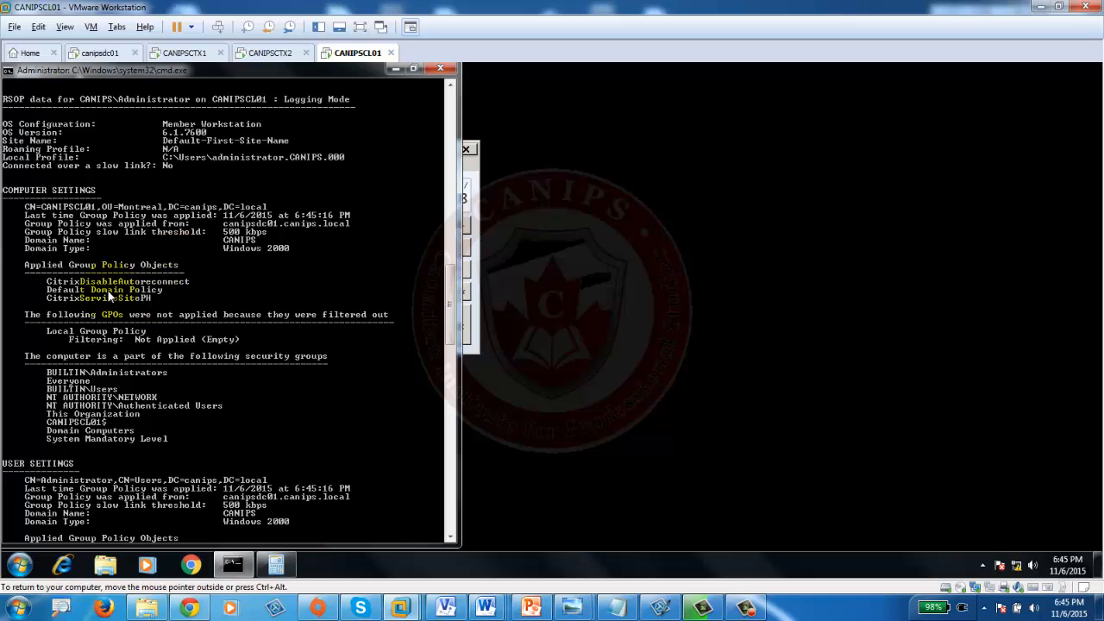
pyautogui.moveTo(306, 76); pyautogui.dragTo(898, 104)
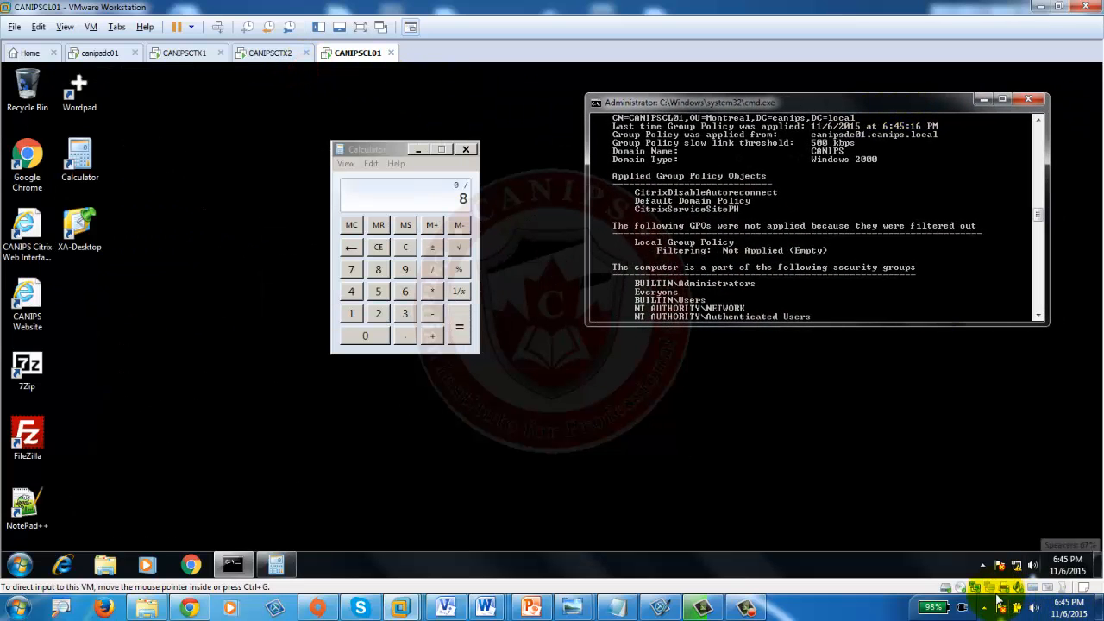
# Step: Test the open Calculator session by entering 6 four times, and open the options of the guest's network icon
pyautogui.click(404, 285)
pyautogui.click(404, 286)
pyautogui.click(403, 286)
pyautogui.click(404, 289)
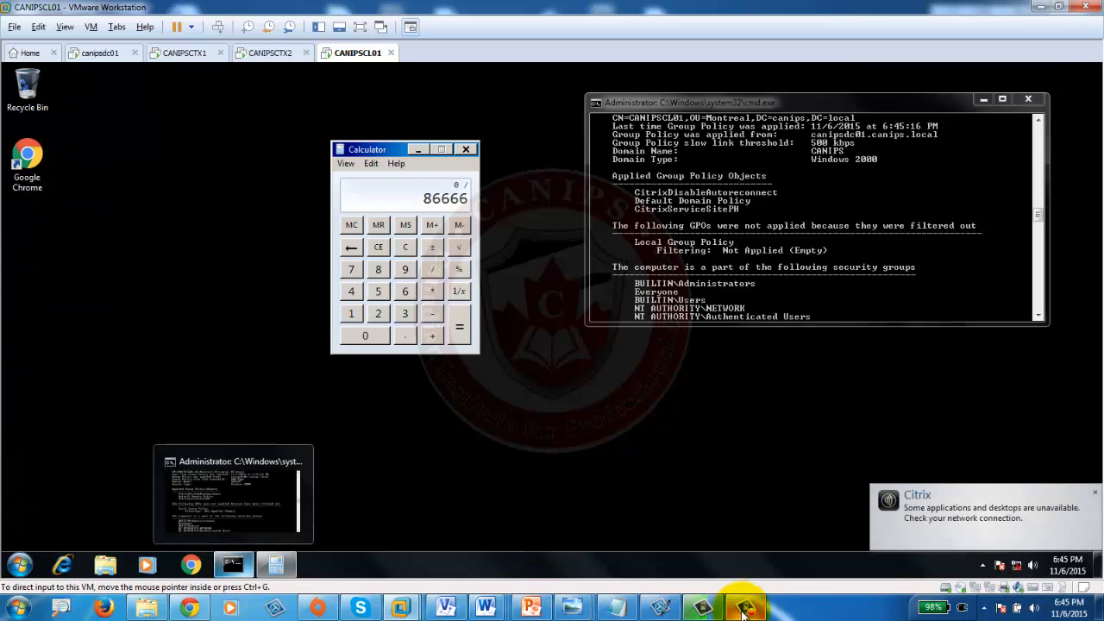
pyautogui.click(415, 457)
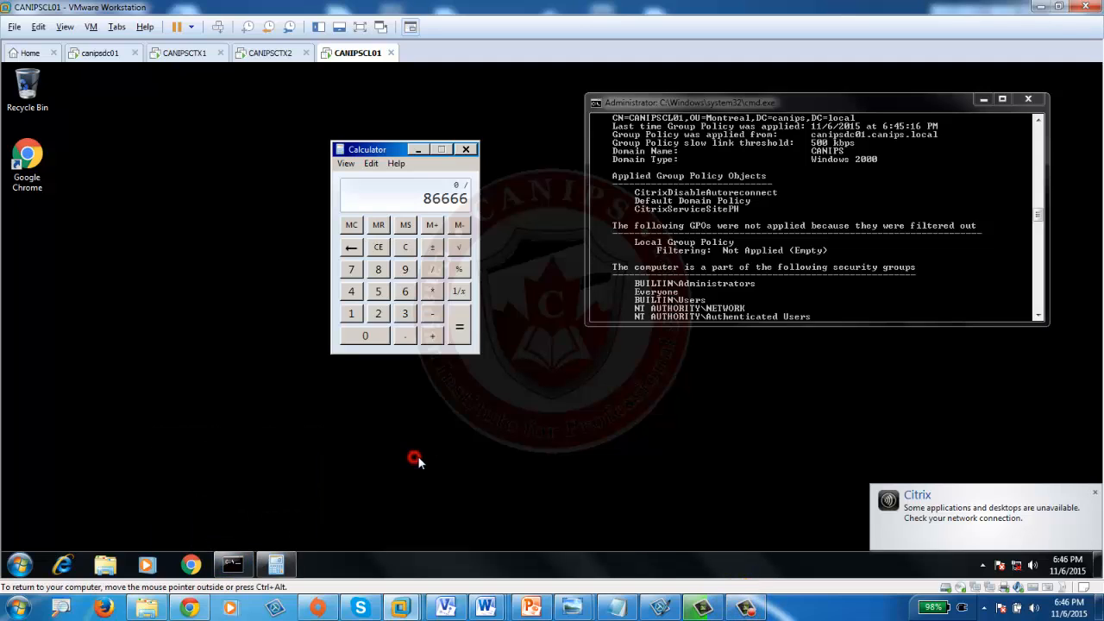
pyautogui.rightClick(1018, 569)
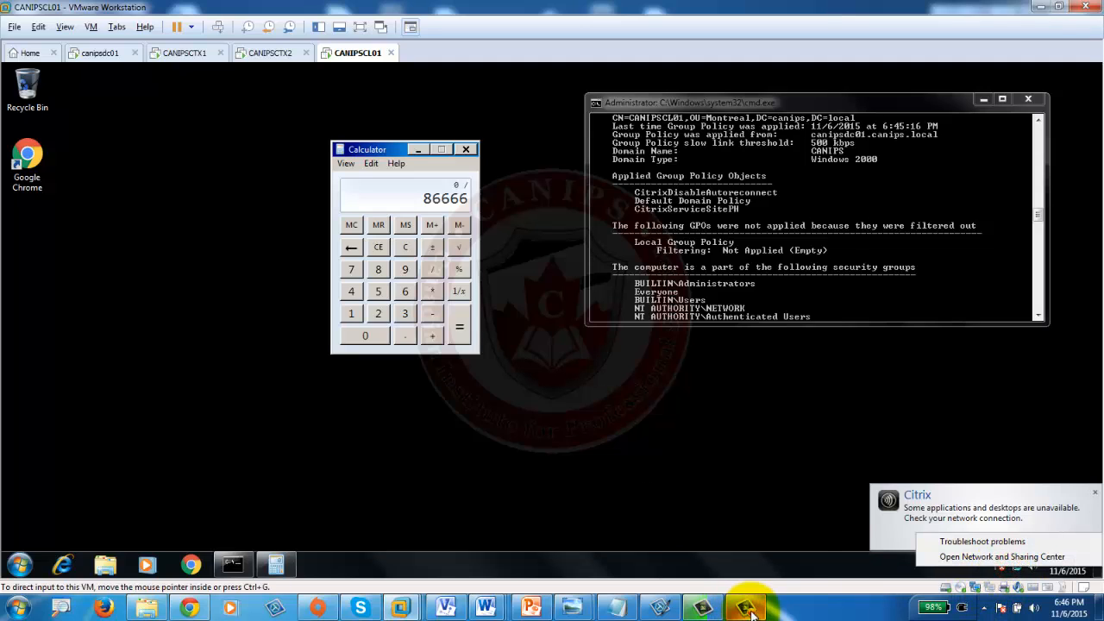
pyautogui.moveTo(751, 612)
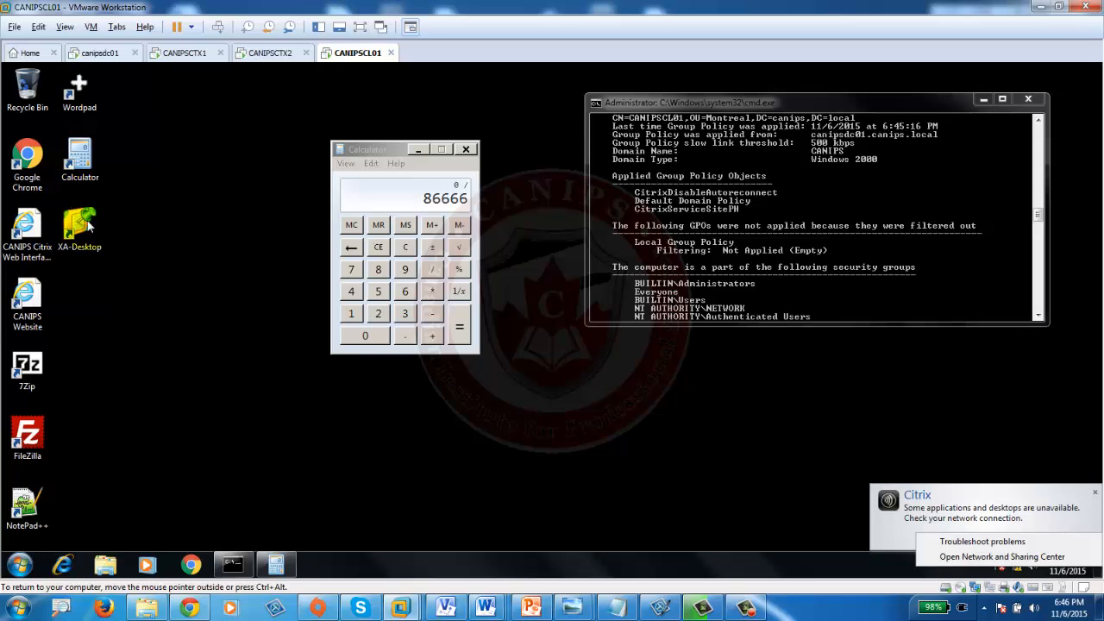
pyautogui.click(746, 607)
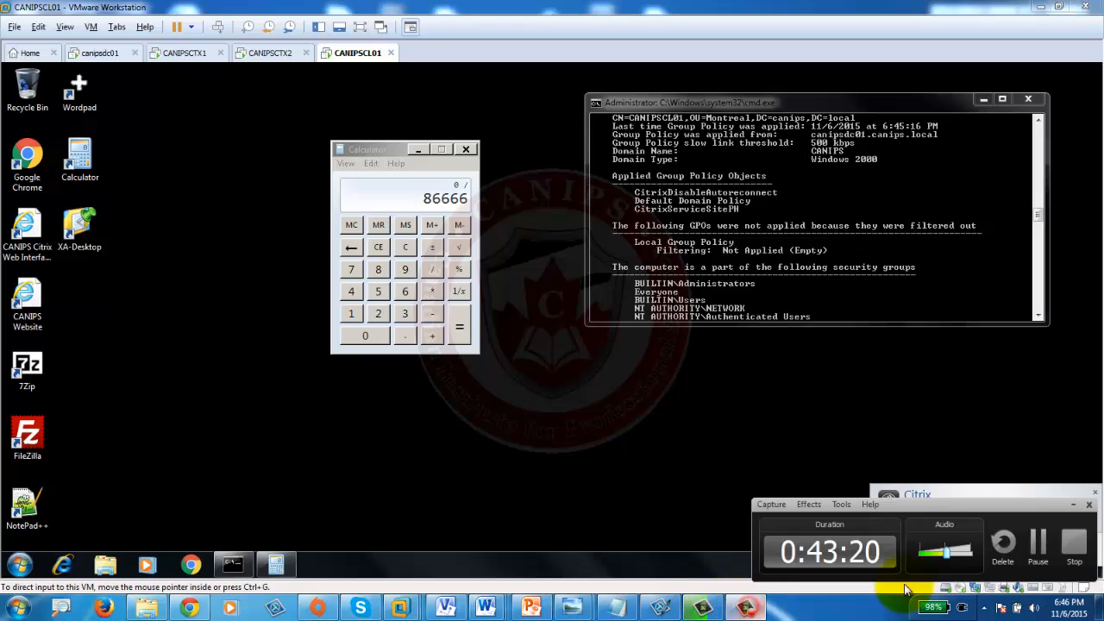
pyautogui.click(1037, 542)
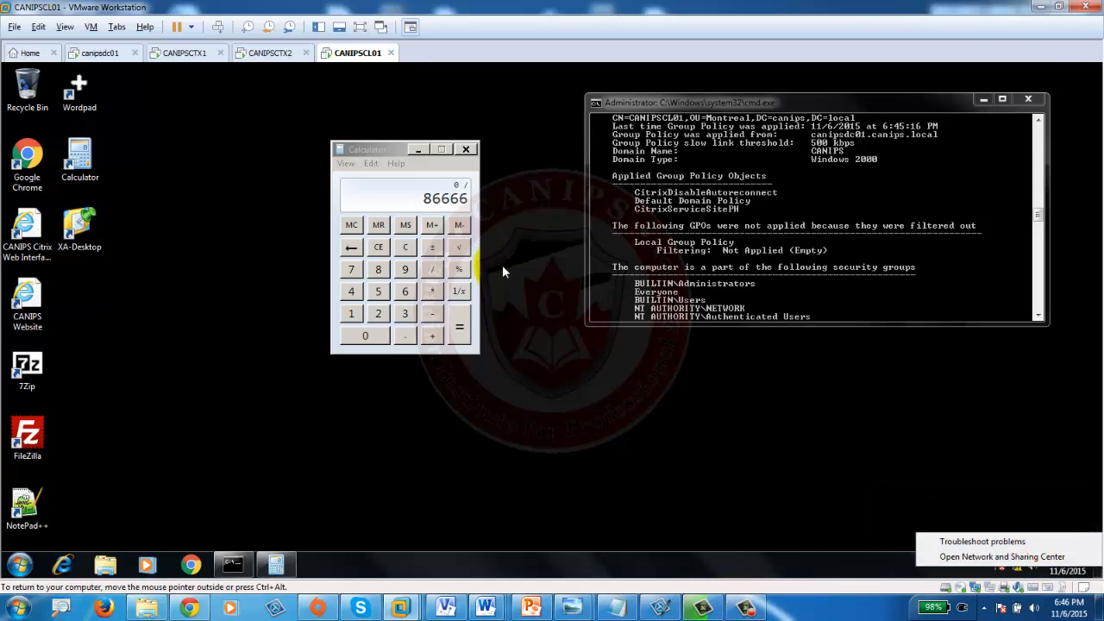
# Step: Close the Calculator session and relaunch Calculator from its desktop shortcut on CANIPSCL01
pyautogui.click(462, 150)
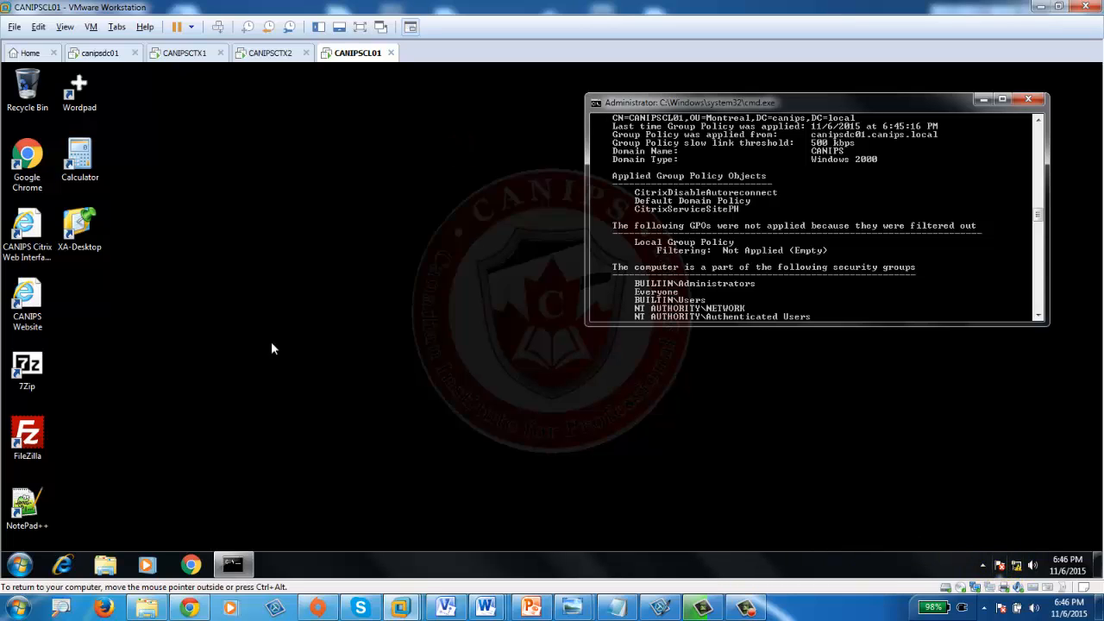
pyautogui.click(79, 158)
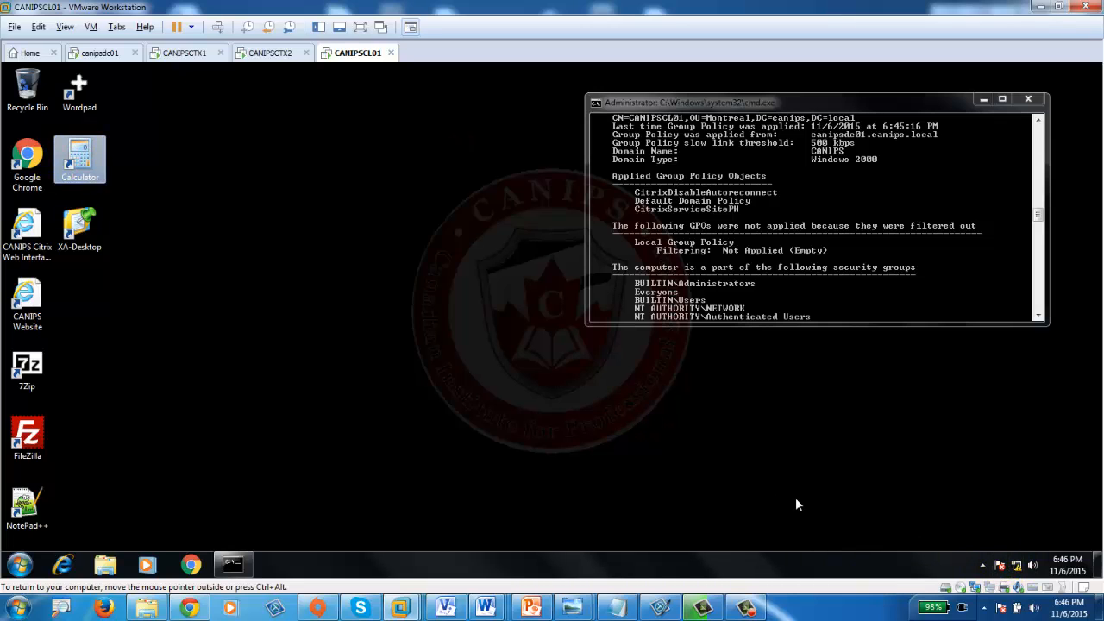
pyautogui.doubleClick(82, 156)
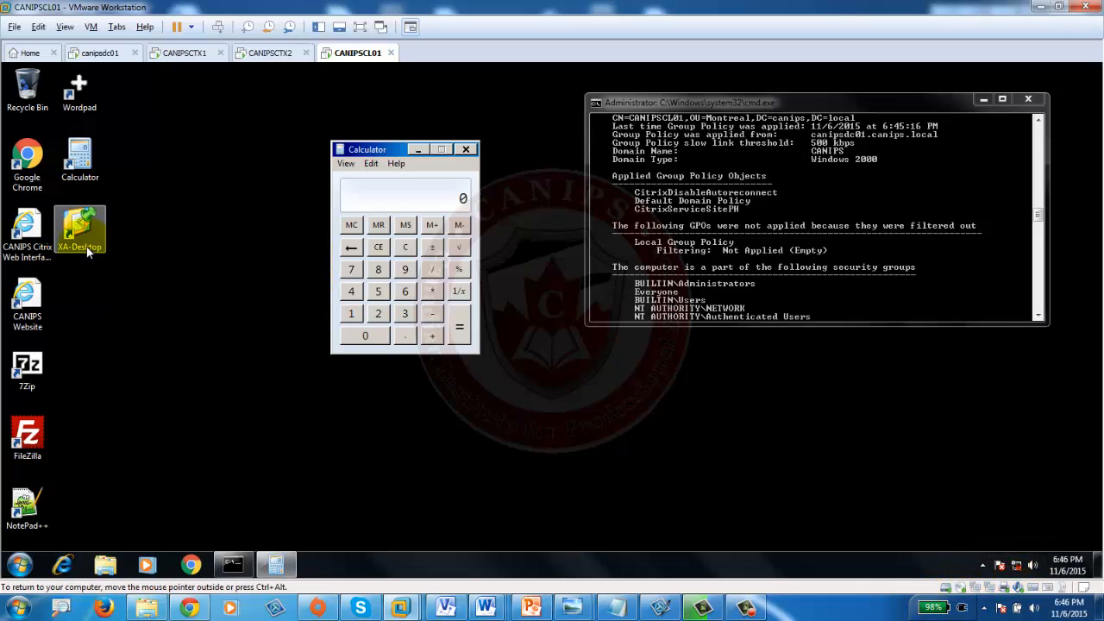
# Step: Try several buttons in the relaunched Calculator to test whether the session responds during the network interruption
pyautogui.click(412, 258)
pyautogui.click(407, 246)
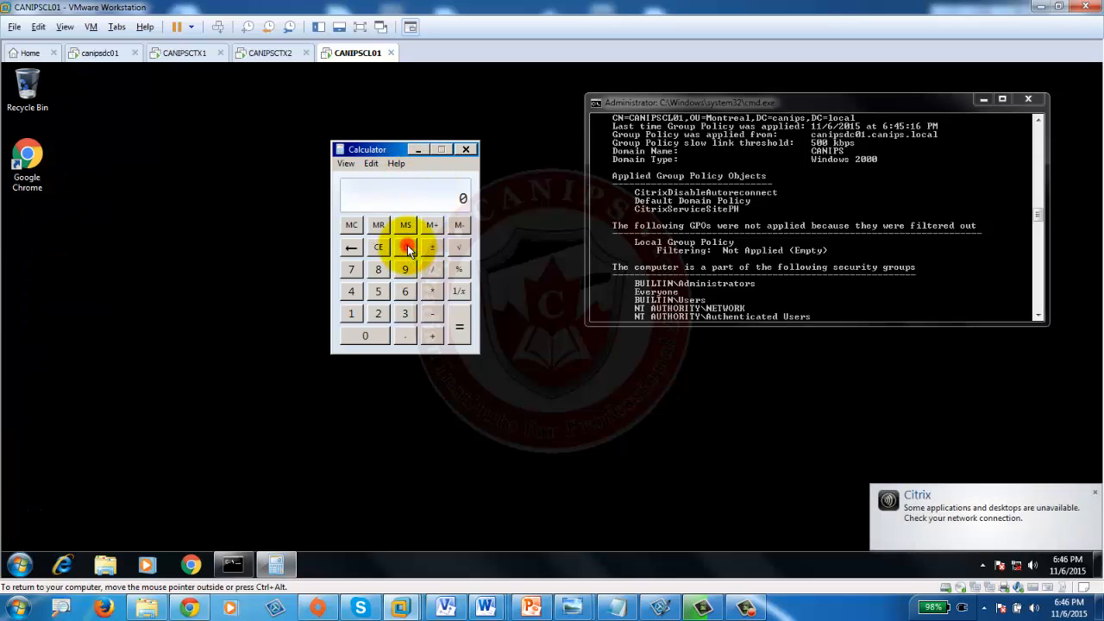
pyautogui.click(405, 271)
pyautogui.click(405, 305)
pyautogui.click(336, 300)
pyautogui.click(347, 262)
pyautogui.click(390, 269)
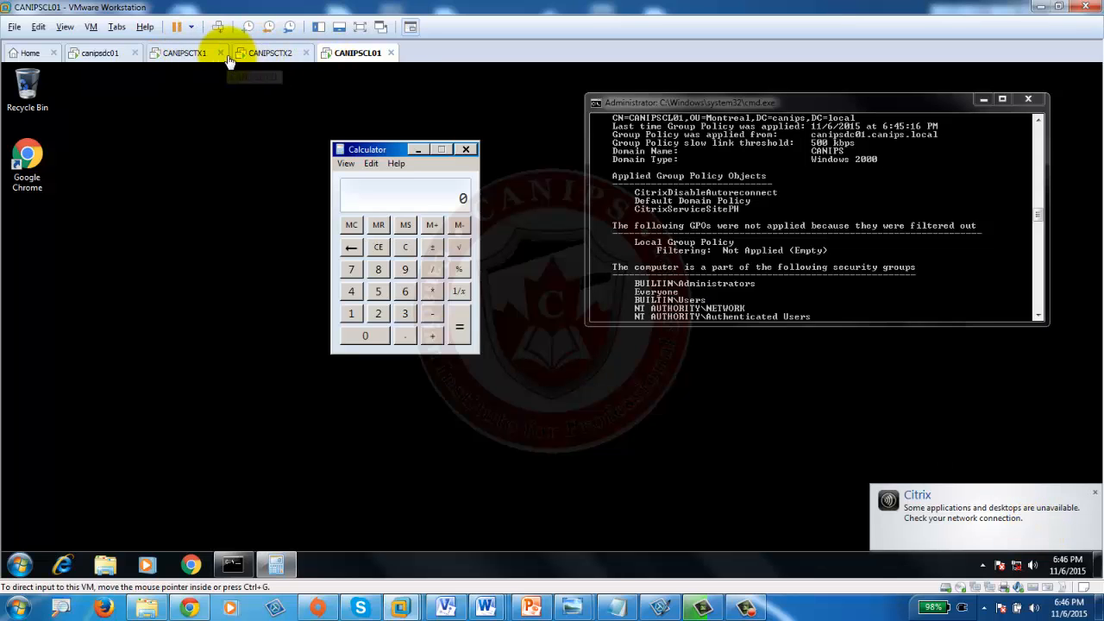
# Step: Switch to the CANIPSCTX1 virtual machine and open the Montreal-linked CitrixDisableAutoreconnect GPO in the policy editor
pyautogui.click(184, 54)
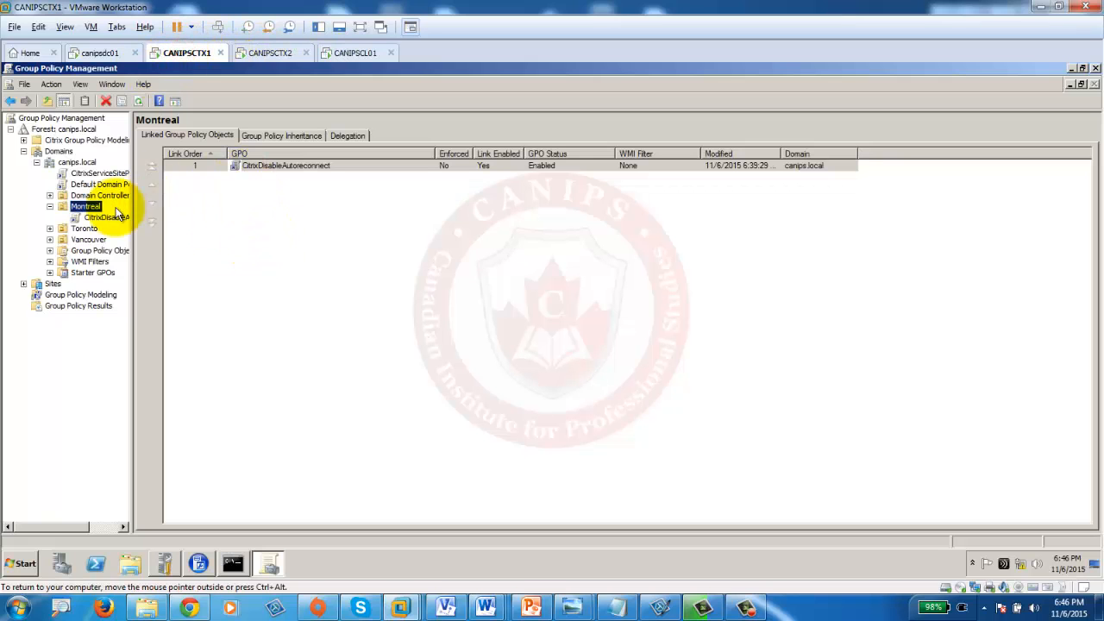
pyautogui.click(101, 220)
pyautogui.click(657, 331)
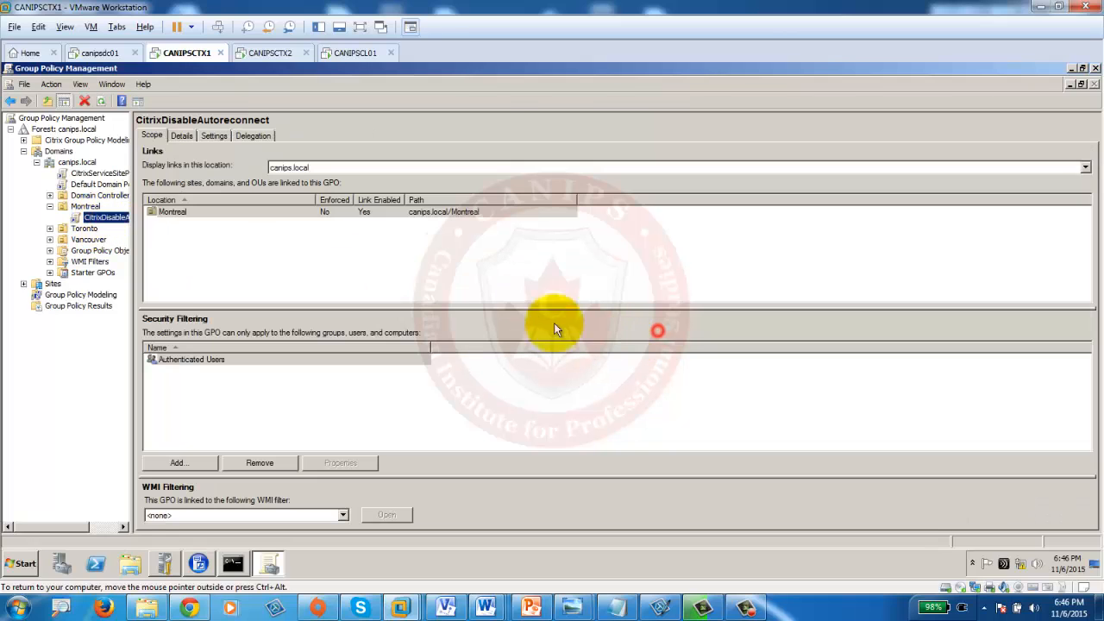
pyautogui.rightClick(92, 215)
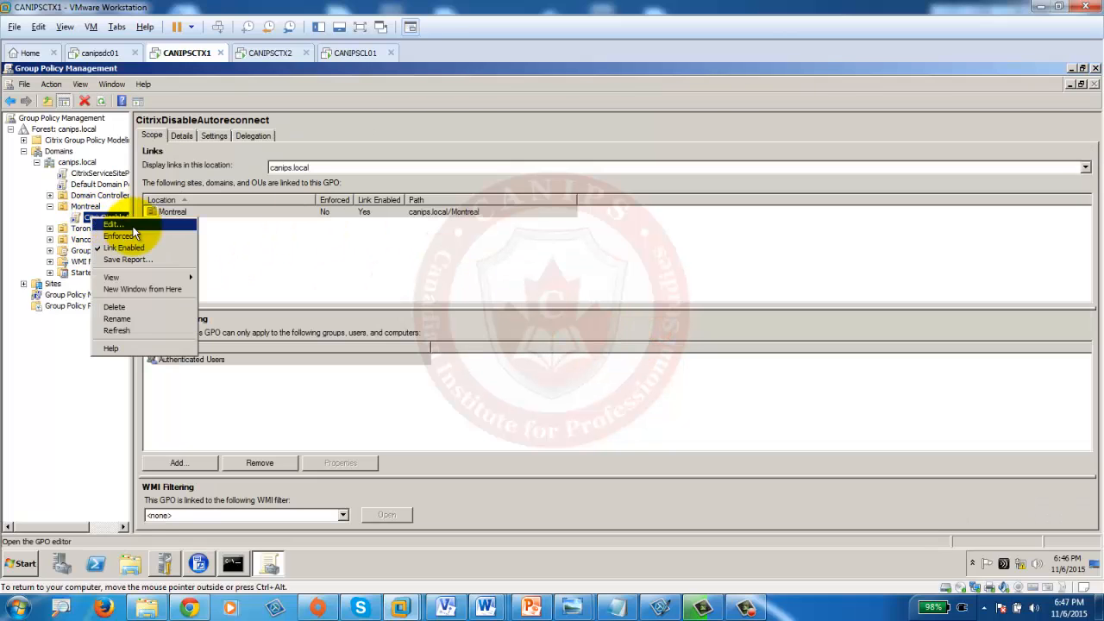
pyautogui.click(131, 226)
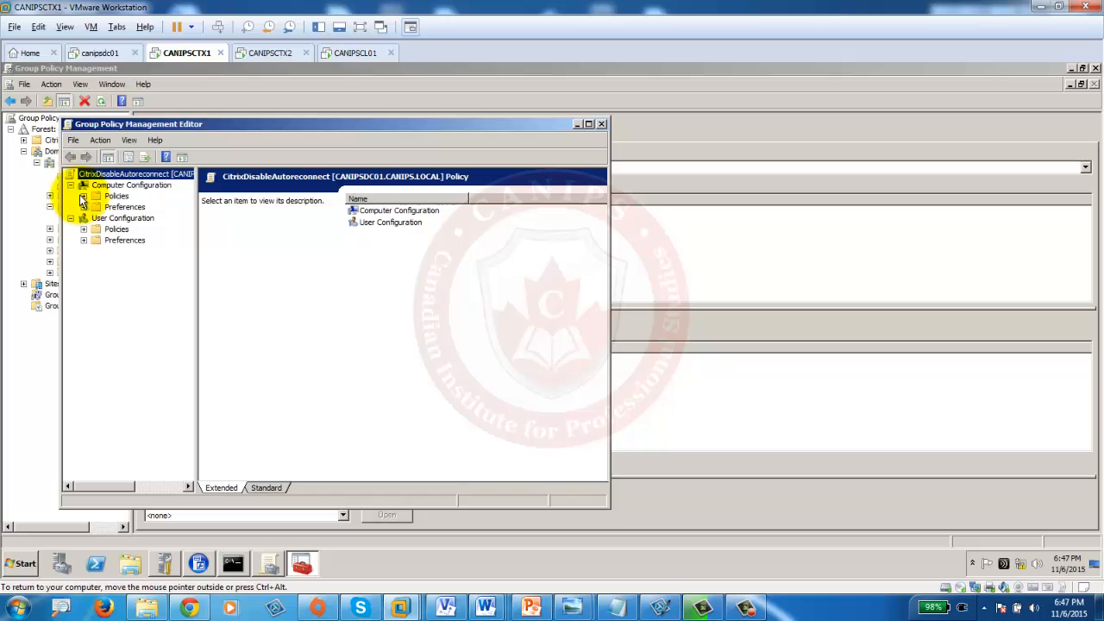
# Step: Open Citrix Policies under Computer Configuration and inspect the Auto client reconnect setting of the DisableAutoreconnect policy
pyautogui.click(84, 197)
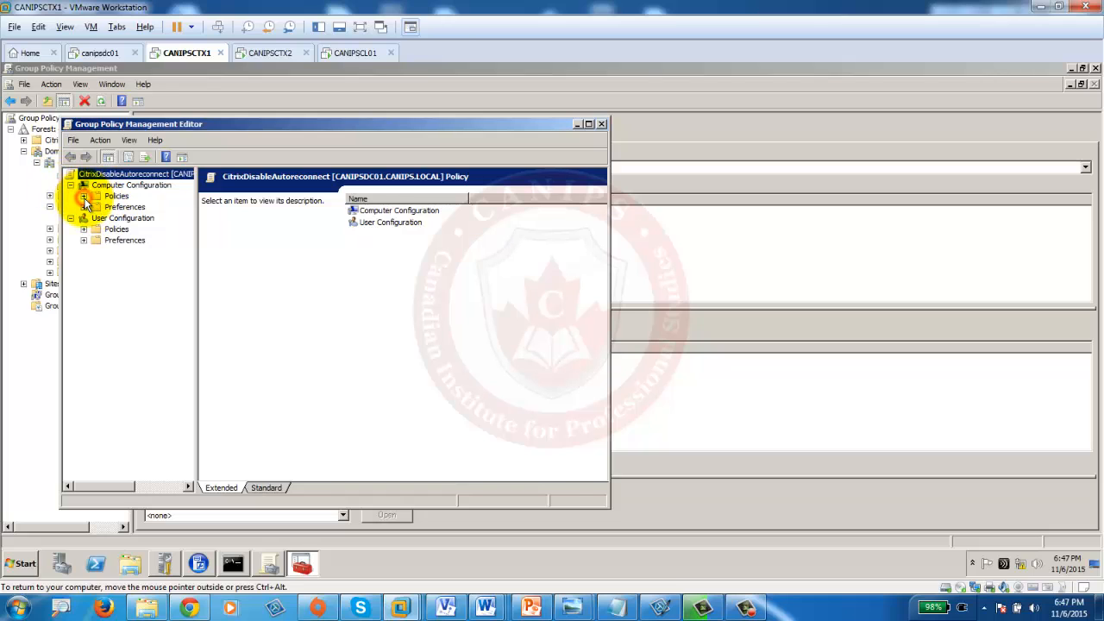
pyautogui.click(129, 207)
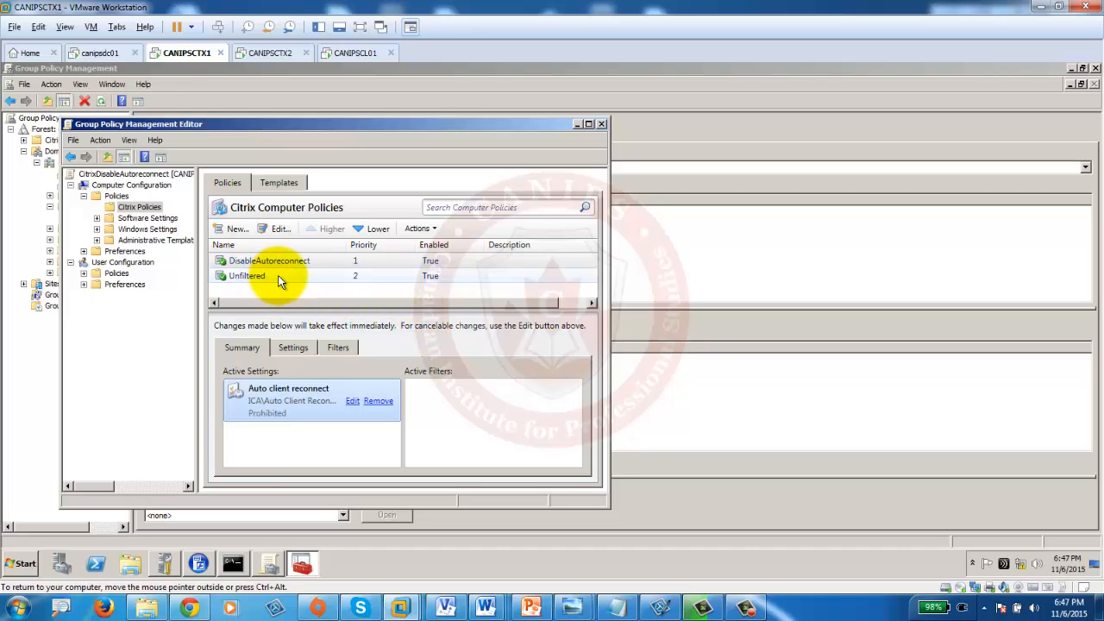
pyautogui.click(352, 402)
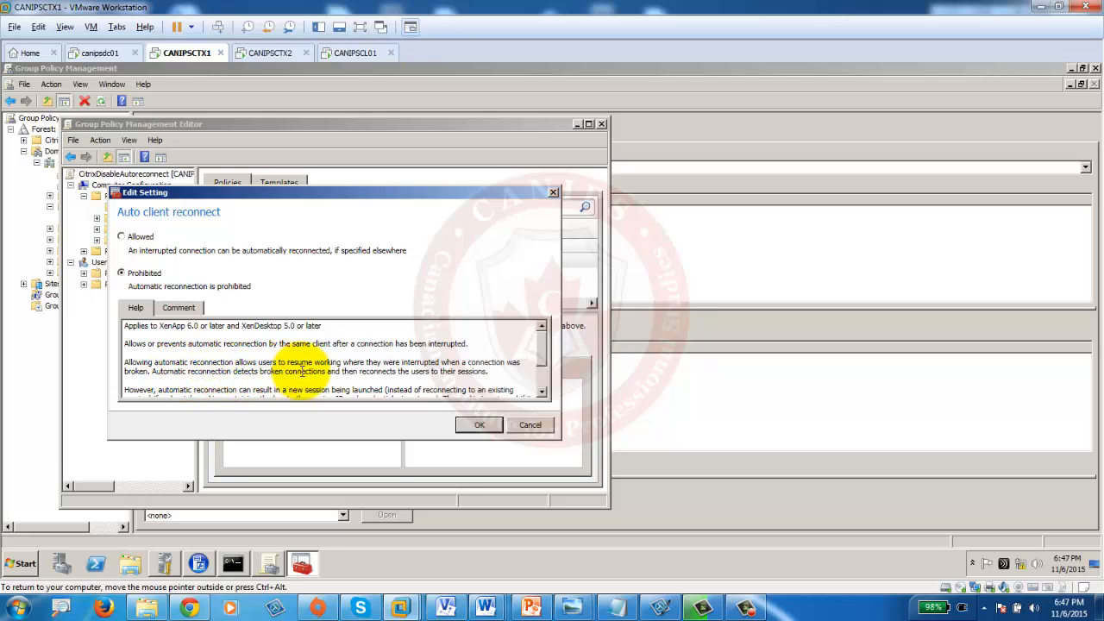
pyautogui.click(482, 425)
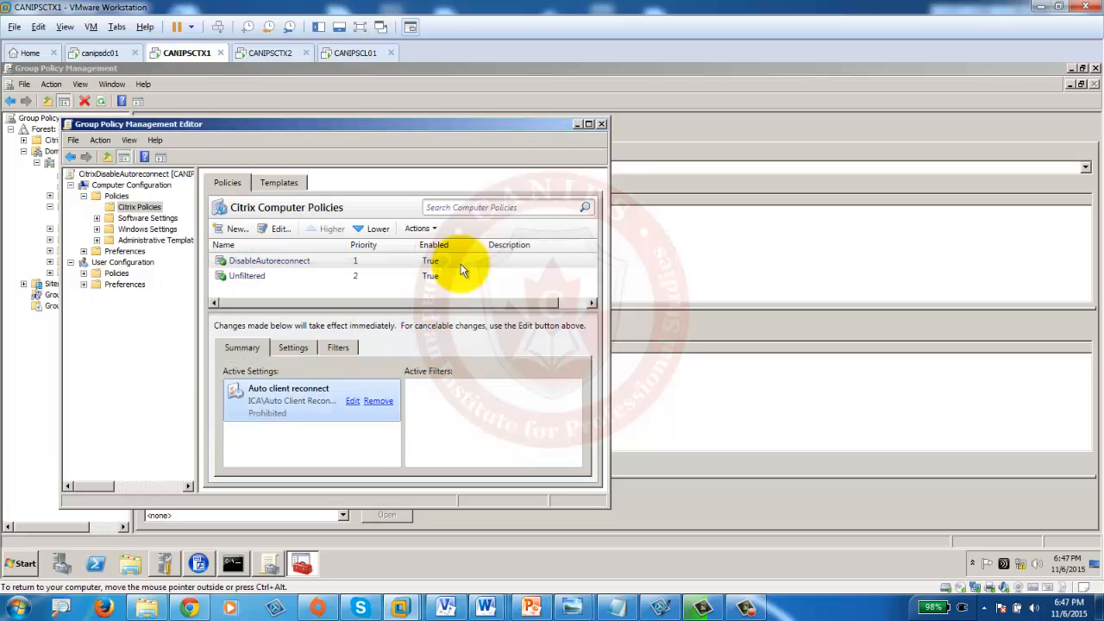
# Step: Return to the CANIPSCL01 virtual machine and test whether the Calculator session responds to button input again
pyautogui.click(355, 53)
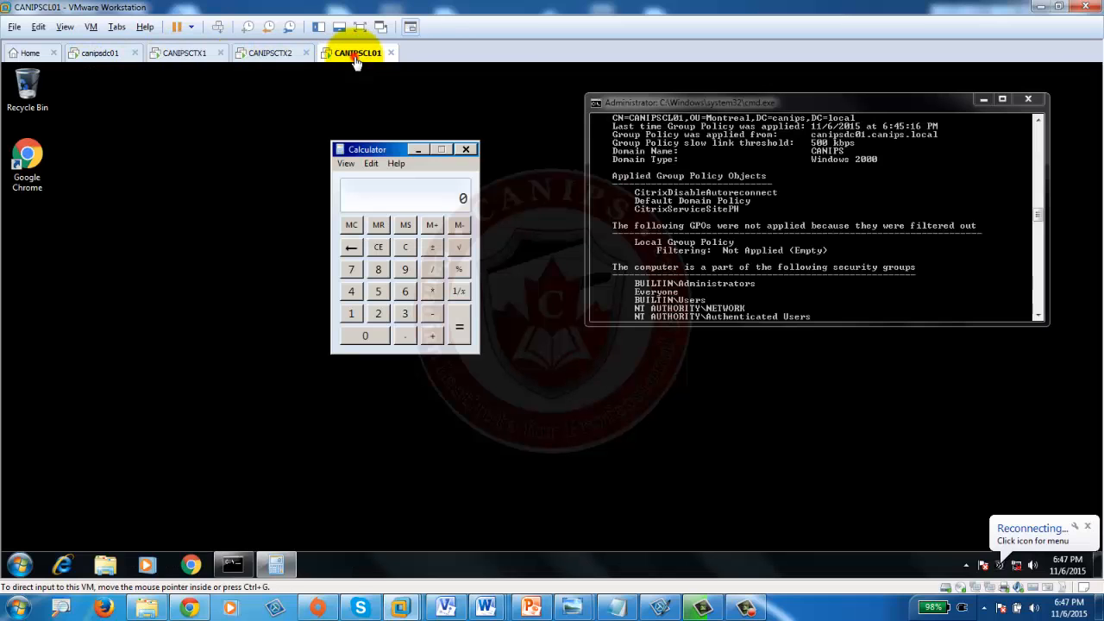
pyautogui.click(414, 264)
pyautogui.click(445, 239)
pyautogui.click(437, 280)
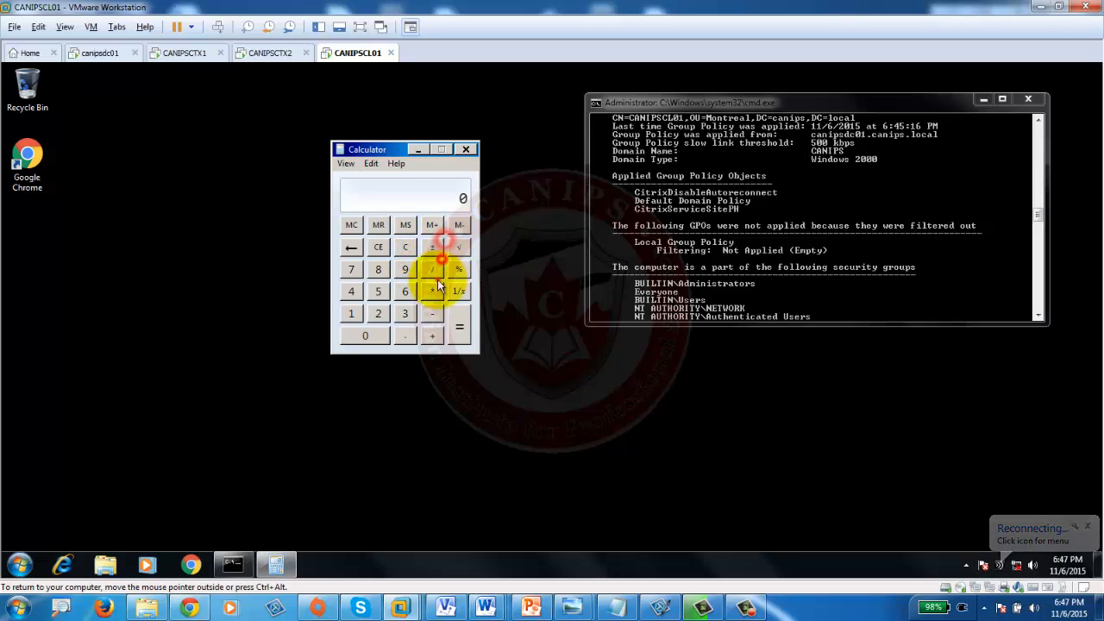
pyautogui.click(409, 294)
pyautogui.click(368, 294)
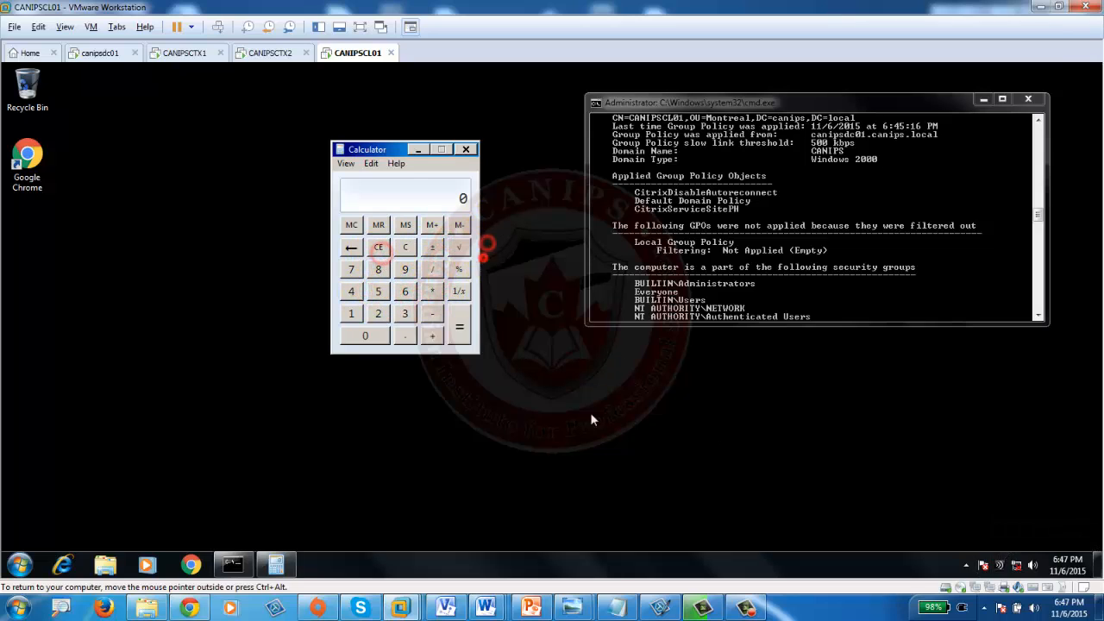
# Step: Reconnect the CANIPSCL01 virtual machine's network adapter and enter 99928888 in the Calculator to test whether the session responds
pyautogui.rightClick(972, 588)
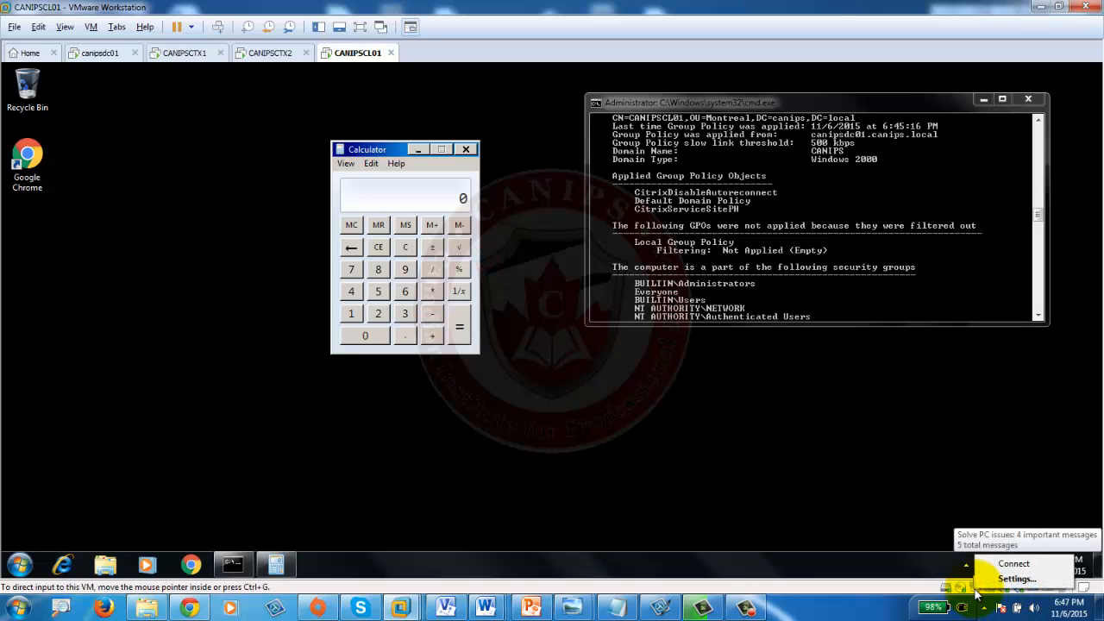
pyautogui.click(1013, 564)
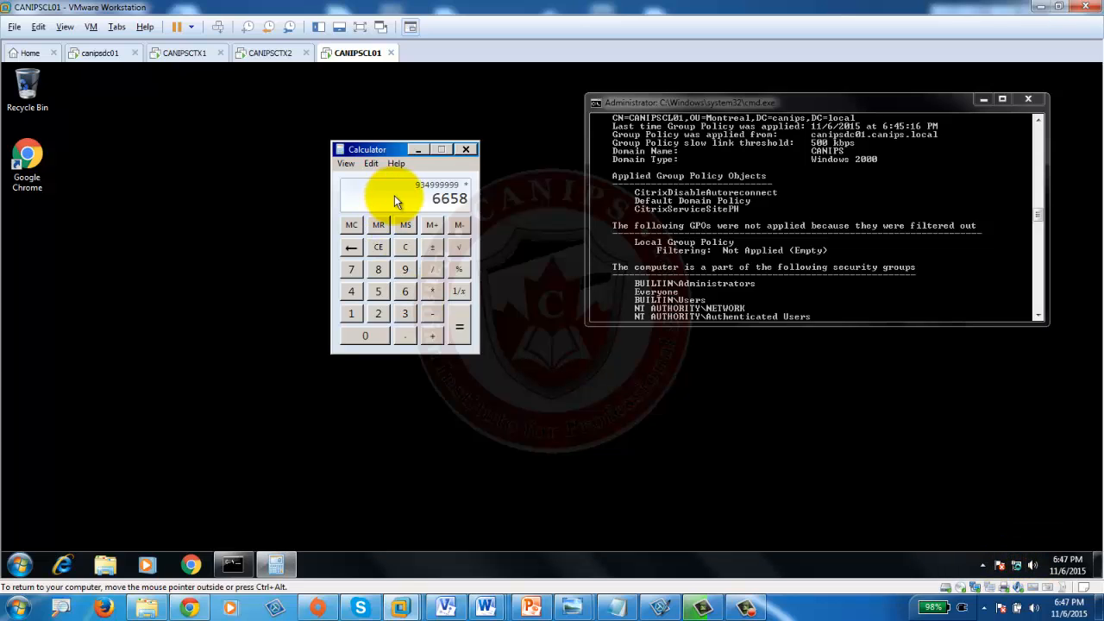
pyautogui.click(404, 268)
pyautogui.click(404, 268)
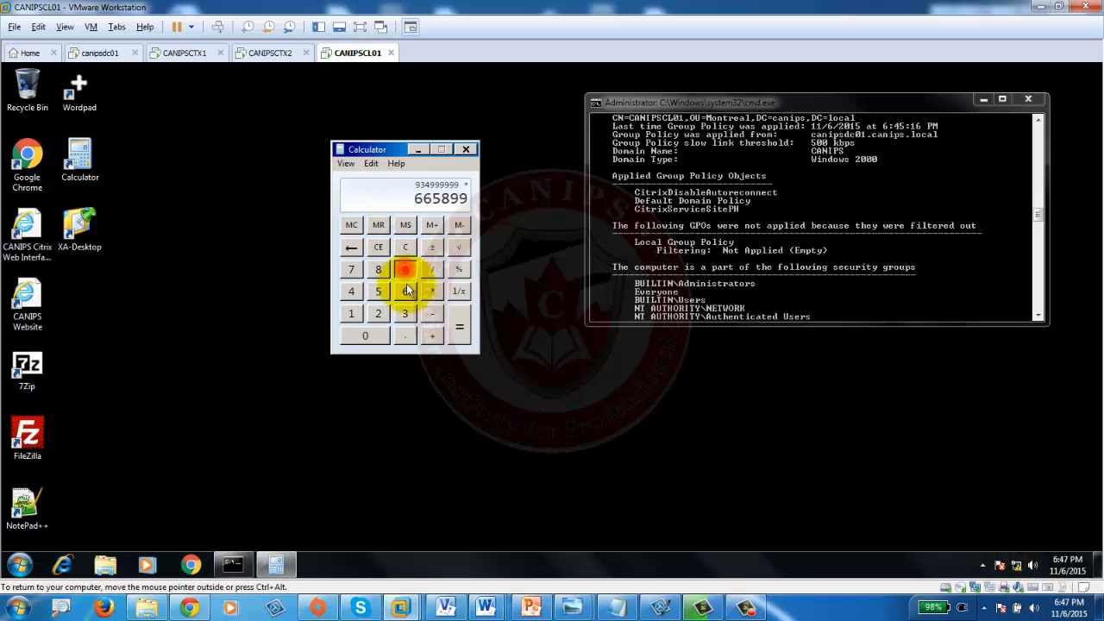
pyautogui.click(405, 270)
pyautogui.click(377, 312)
pyautogui.click(378, 269)
pyautogui.click(378, 269)
pyautogui.click(378, 269)
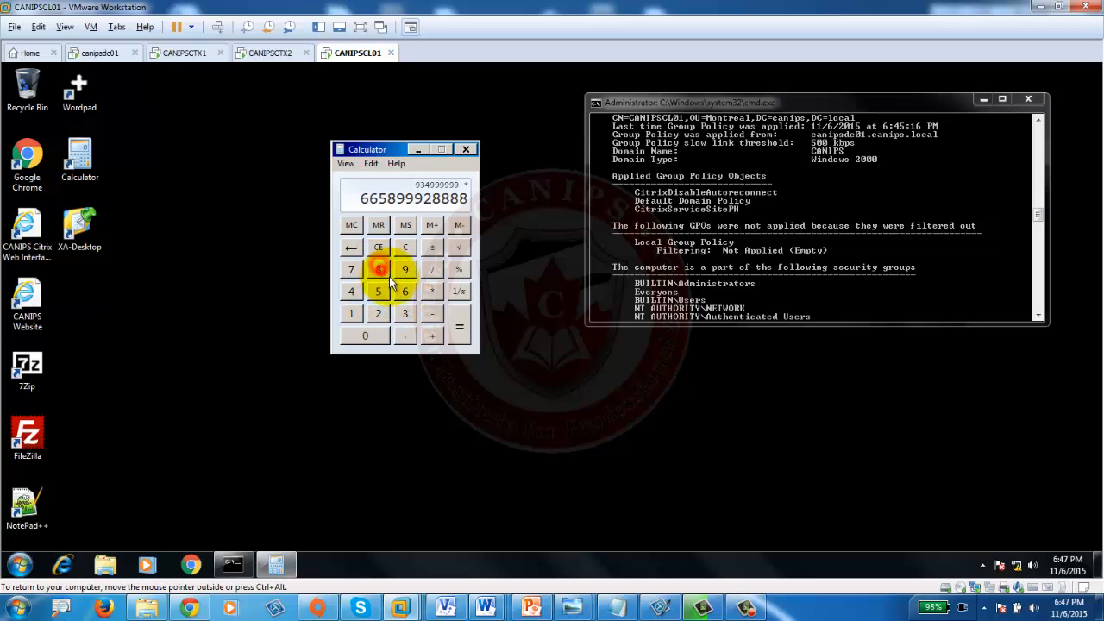
pyautogui.click(377, 269)
# Step: Restart Windows on the CANIPSCL01 virtual machine
pyautogui.click(19, 564)
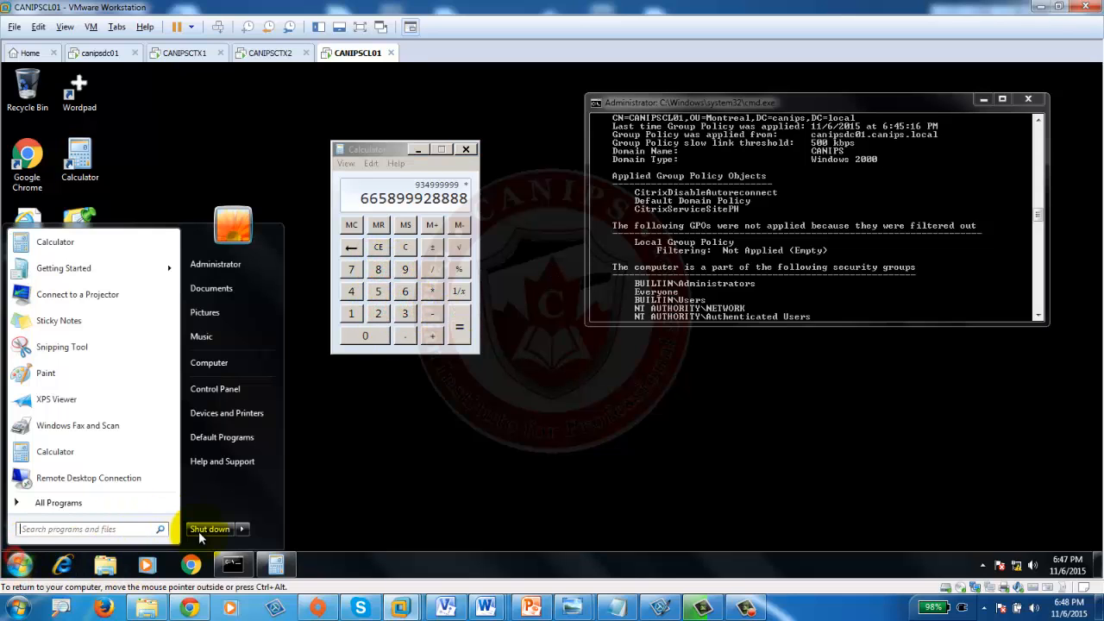
pyautogui.click(243, 530)
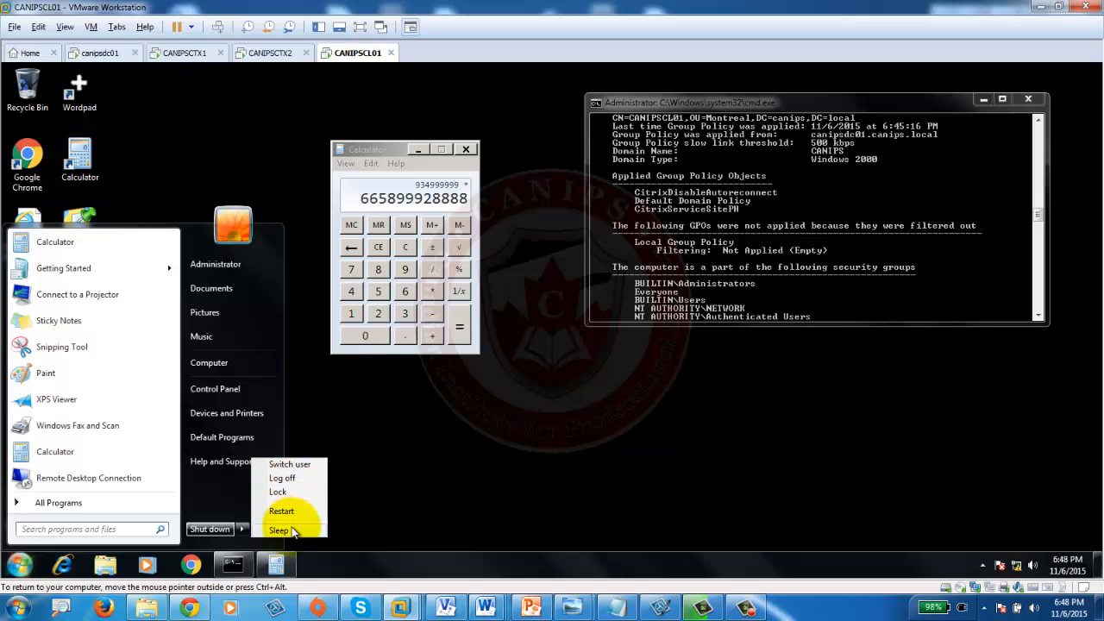
pyautogui.click(281, 510)
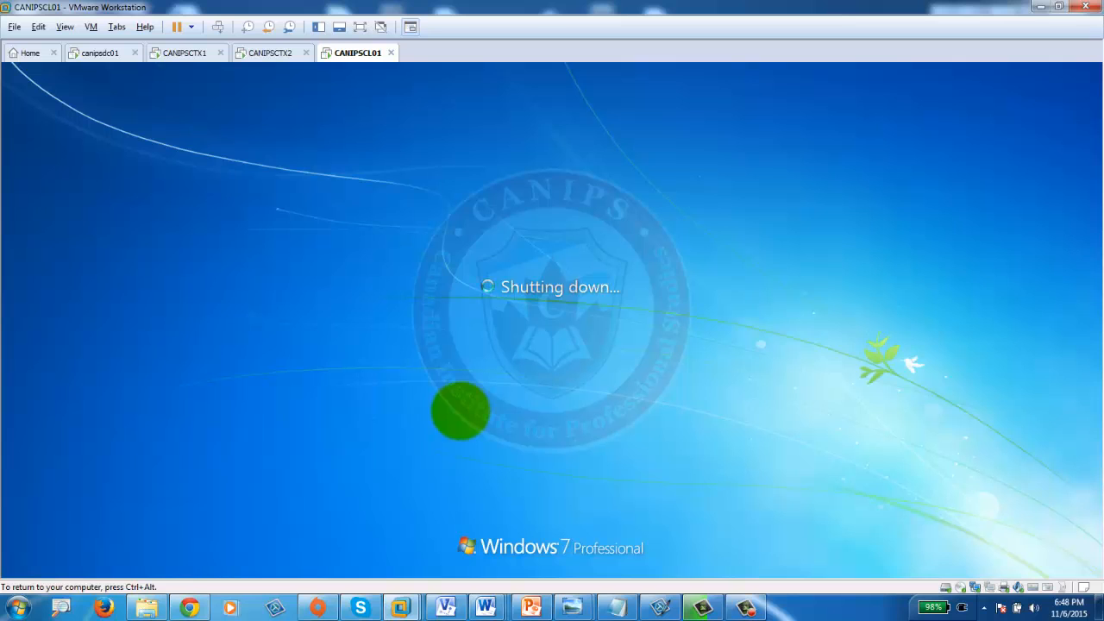
# Step: Switch to the CANIPSCTX1 virtual machine, move the policy editor off the Group Policy tree, and bring up the Policies view in Citrix AppCenter
pyautogui.click(180, 53)
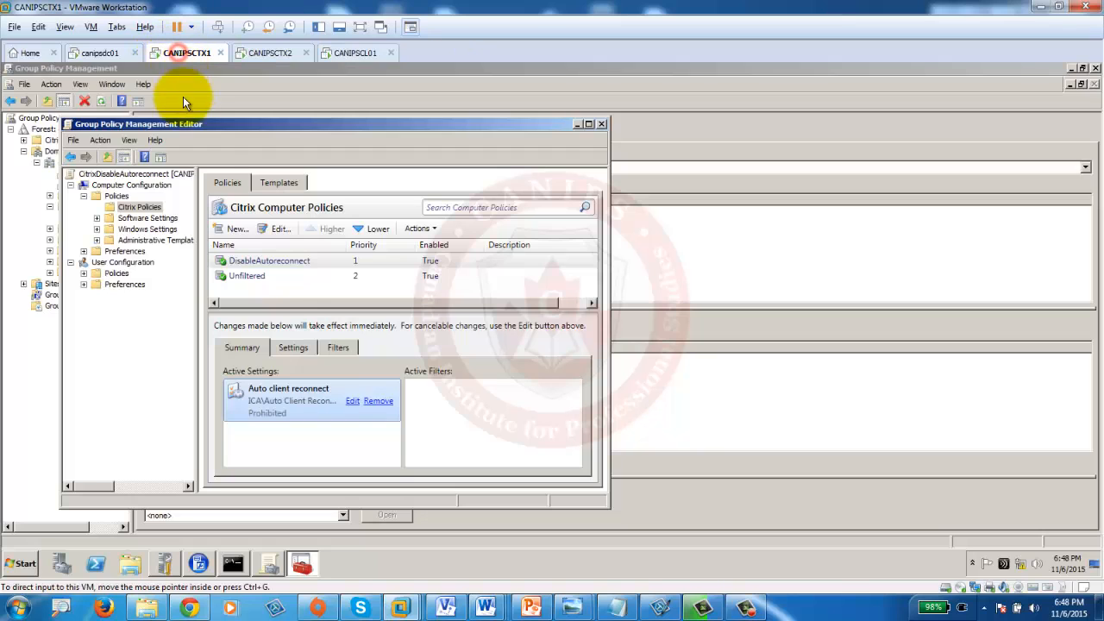
pyautogui.moveTo(270, 123); pyautogui.dragTo(522, 120)
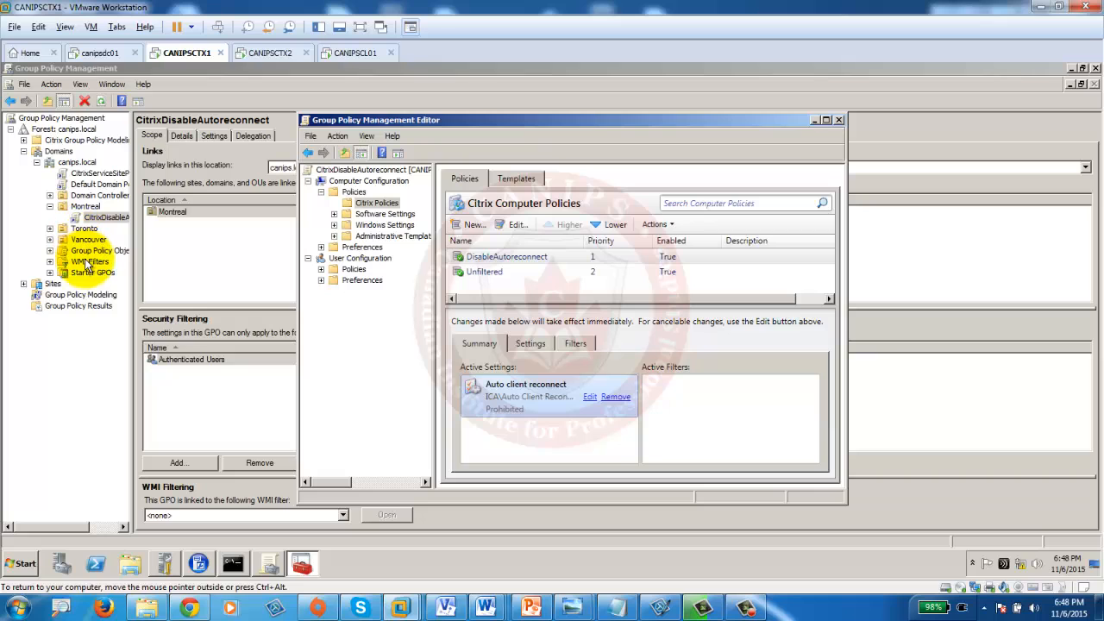
pyautogui.click(199, 564)
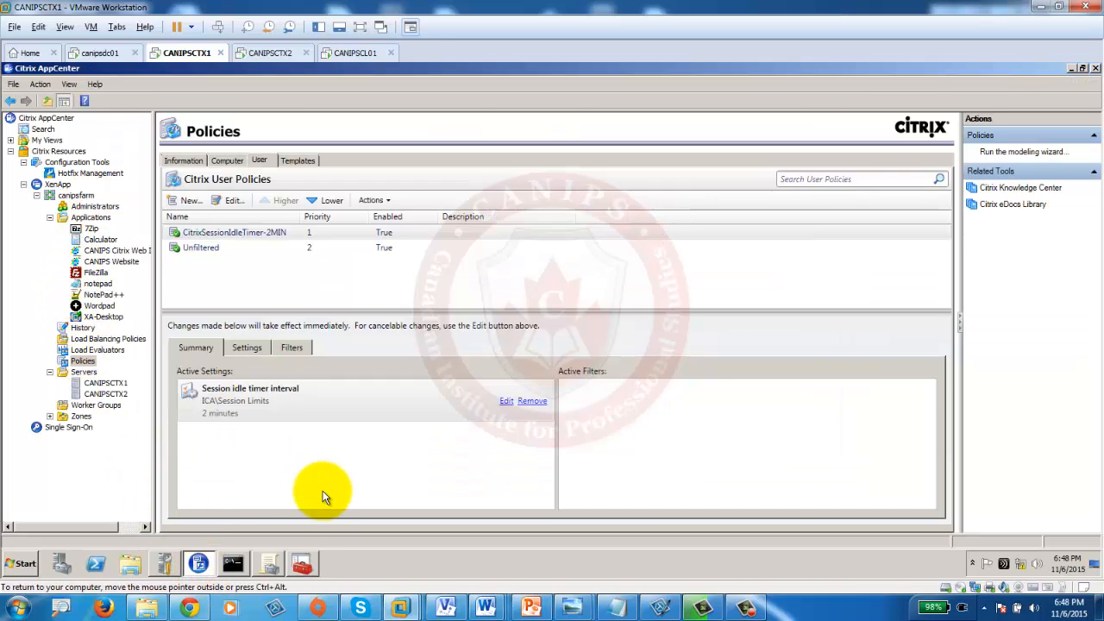
pyautogui.click(740, 609)
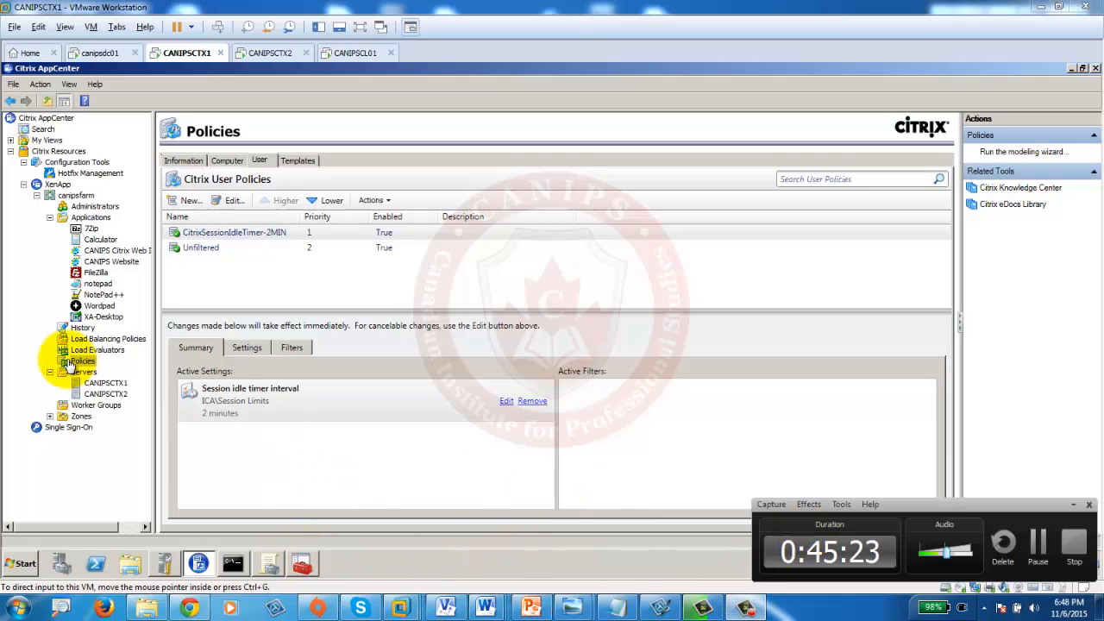